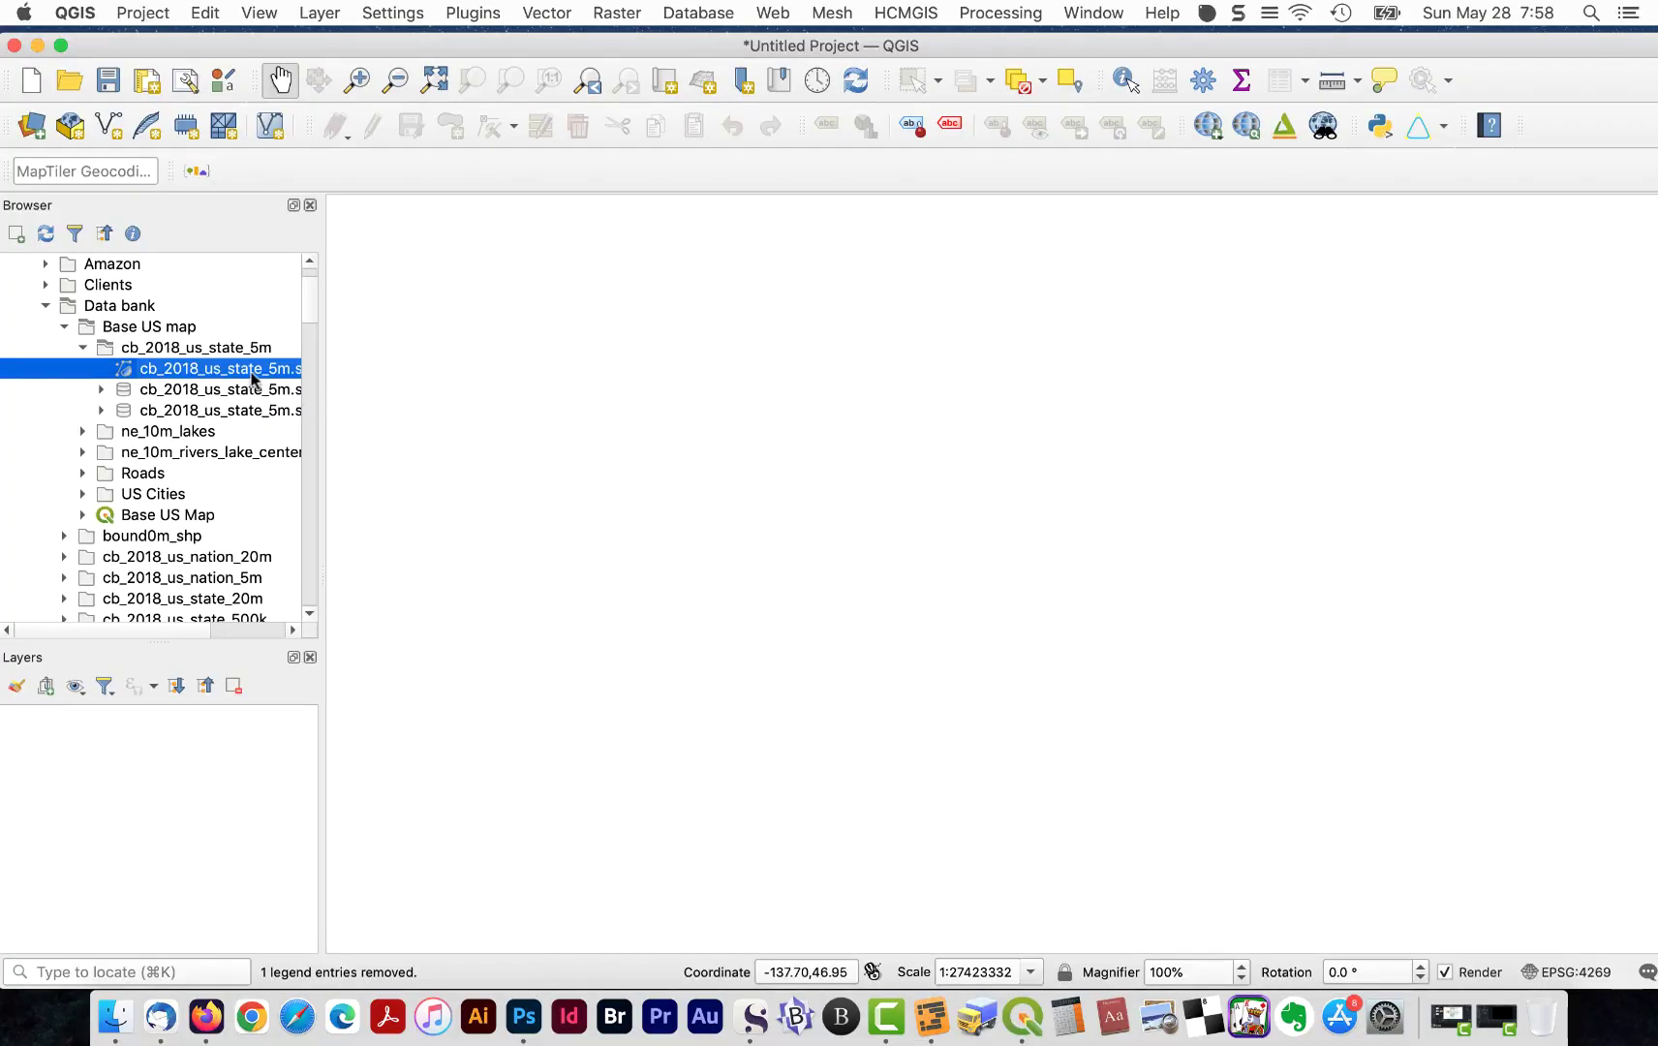
# - Add the US states shapefile and reproject the map to USA_Contiguous_Albers_Equal_Area_Conic (ESRI:102003)
pyautogui.moveTo(249, 378); pyautogui.dragTo(628, 614)
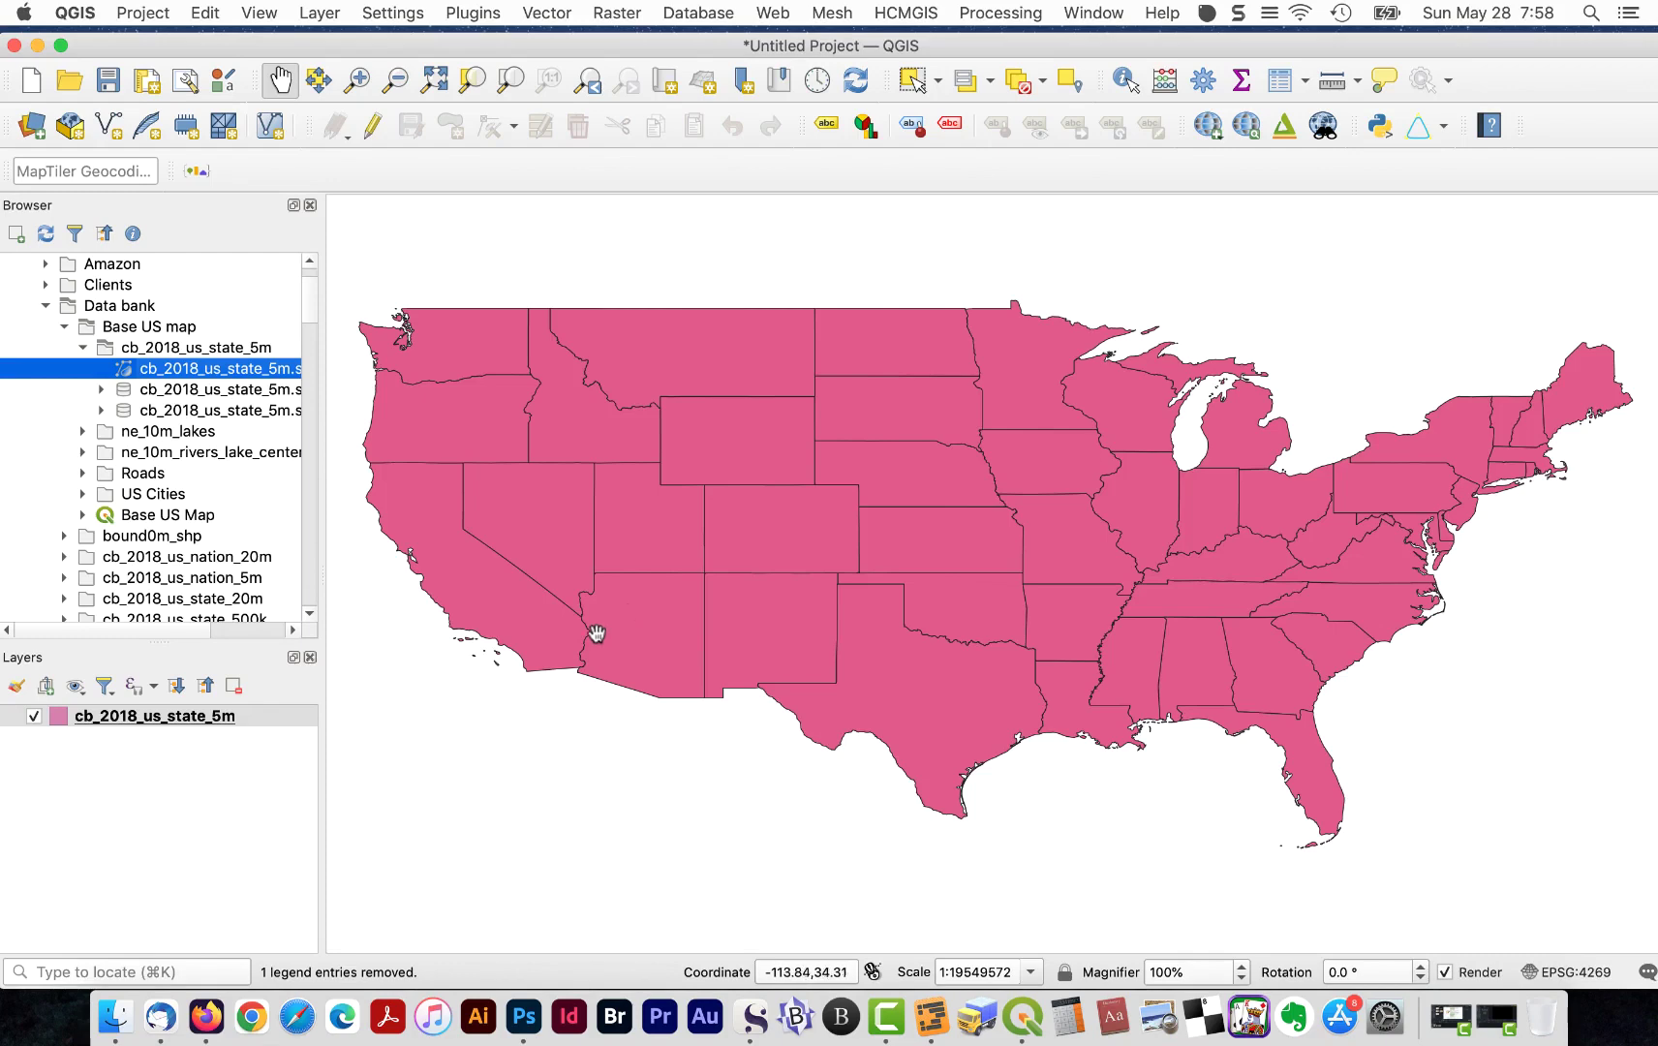
pyautogui.click(1575, 972)
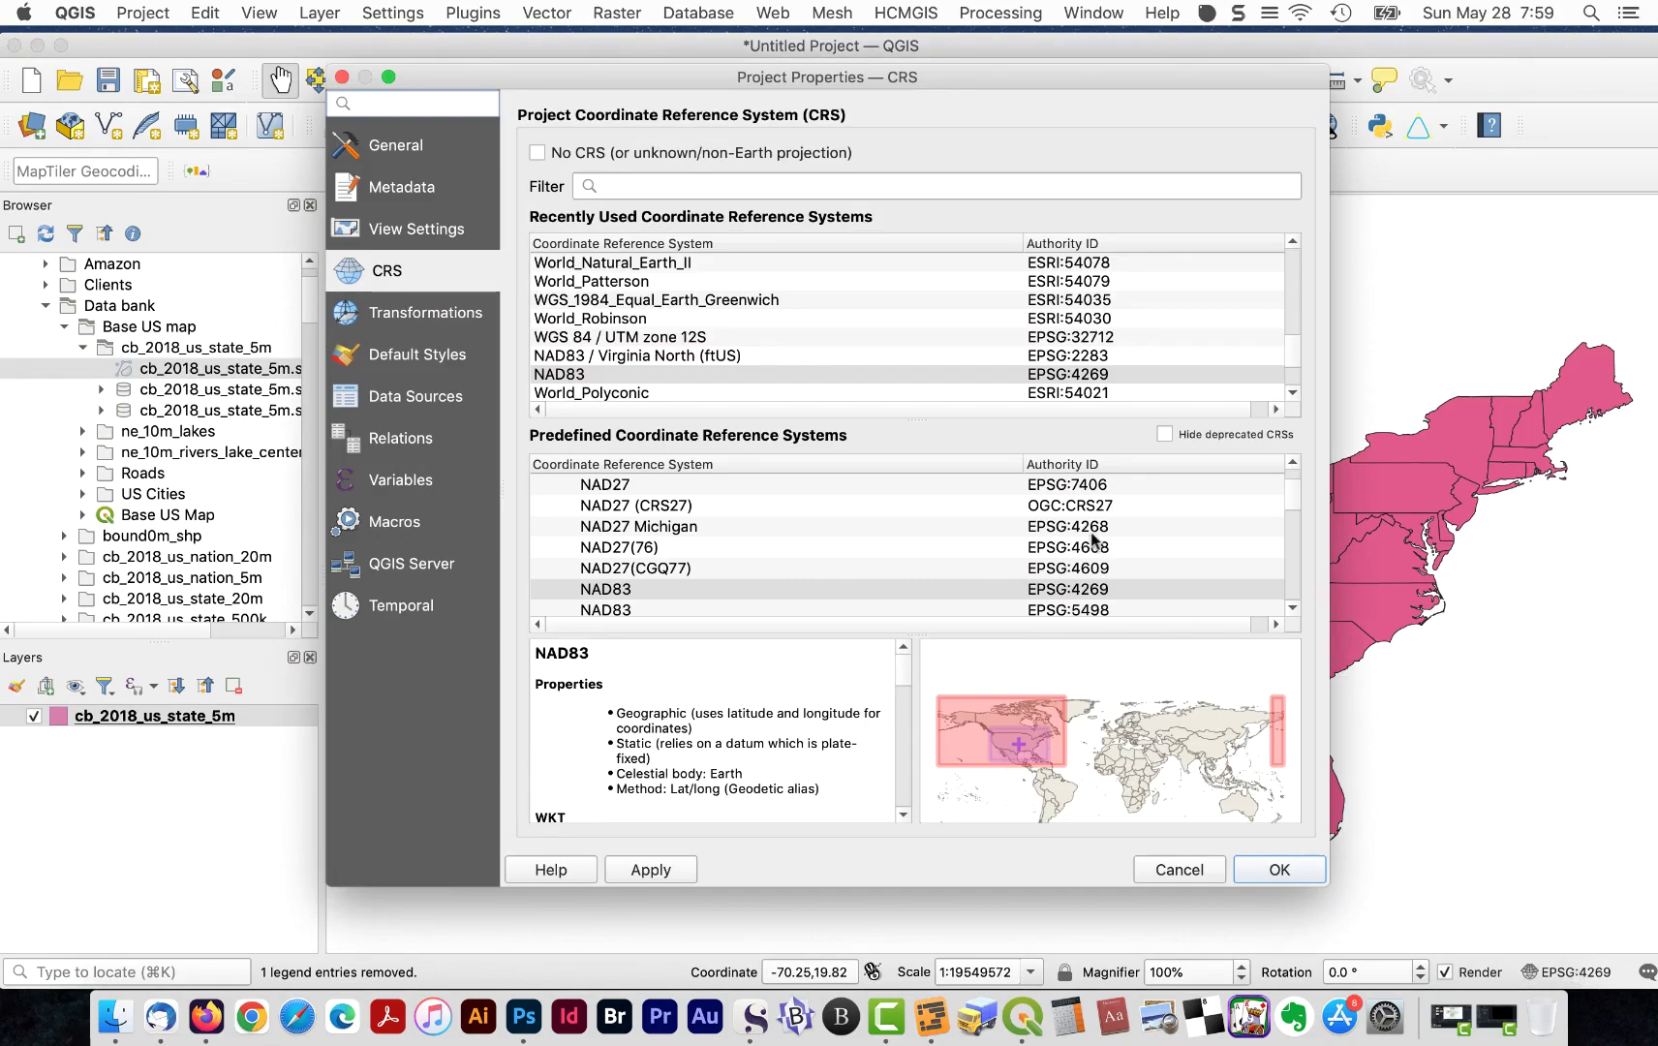
pyautogui.scroll(5, 826, 355)
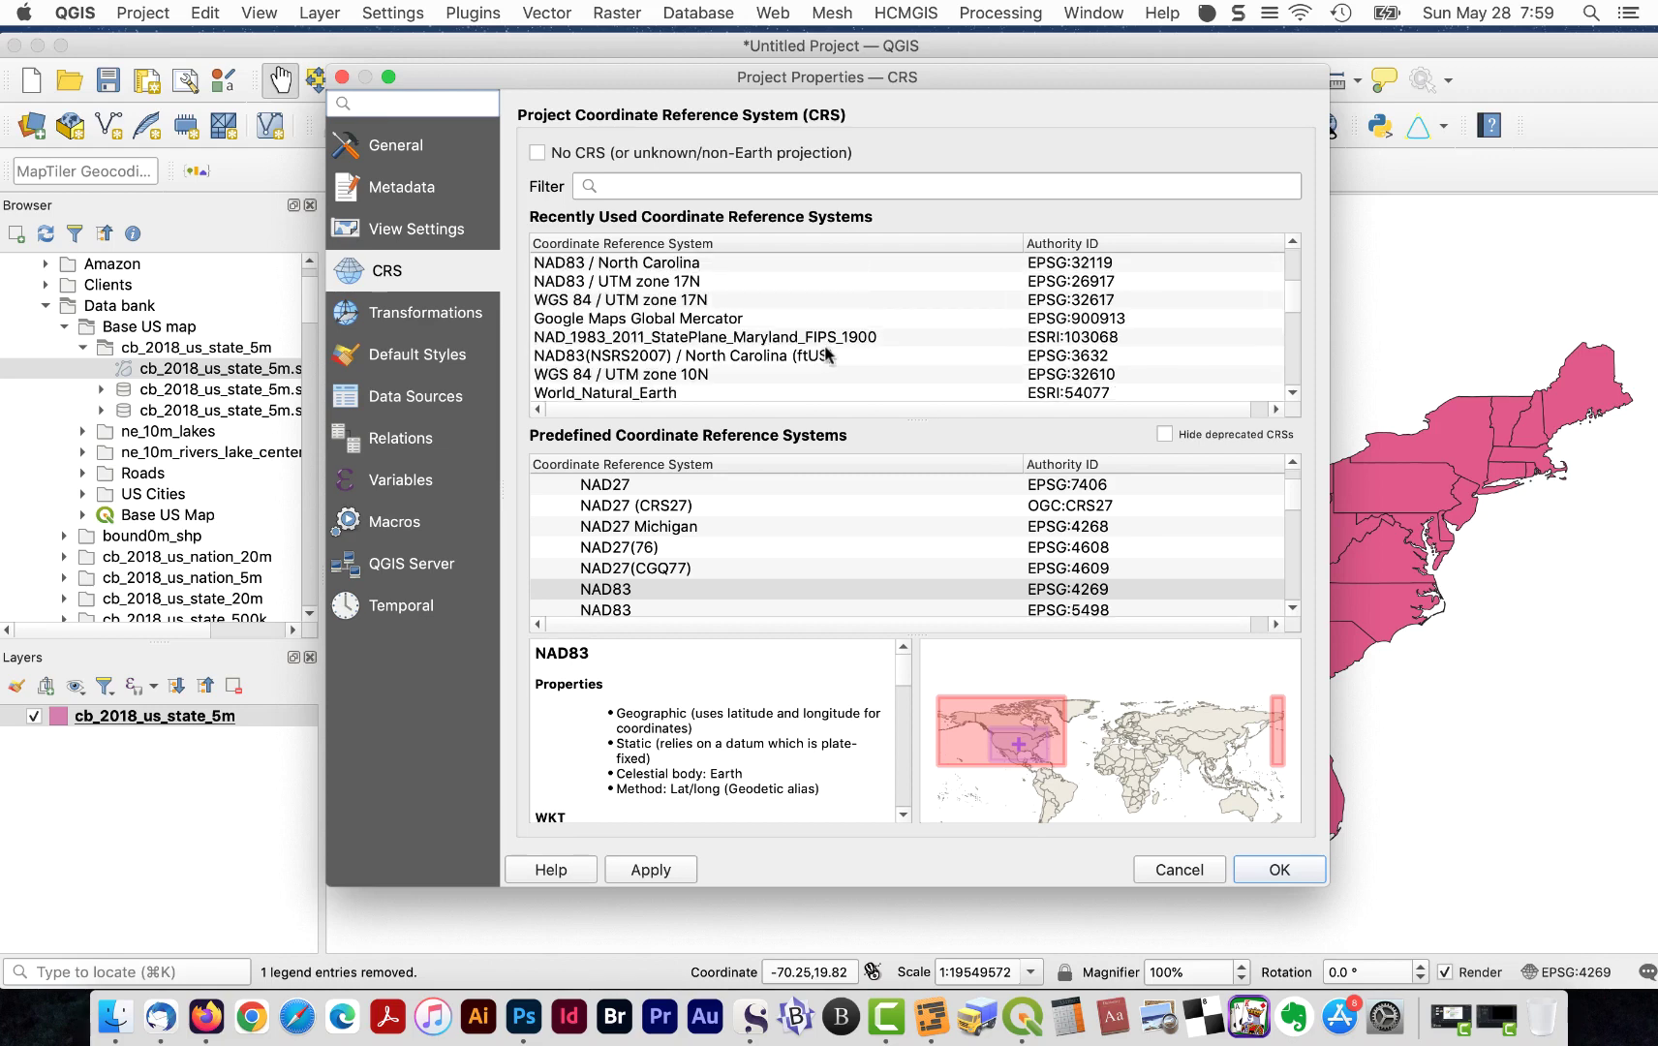
pyautogui.scroll(3, 826, 356)
pyautogui.click(851, 264)
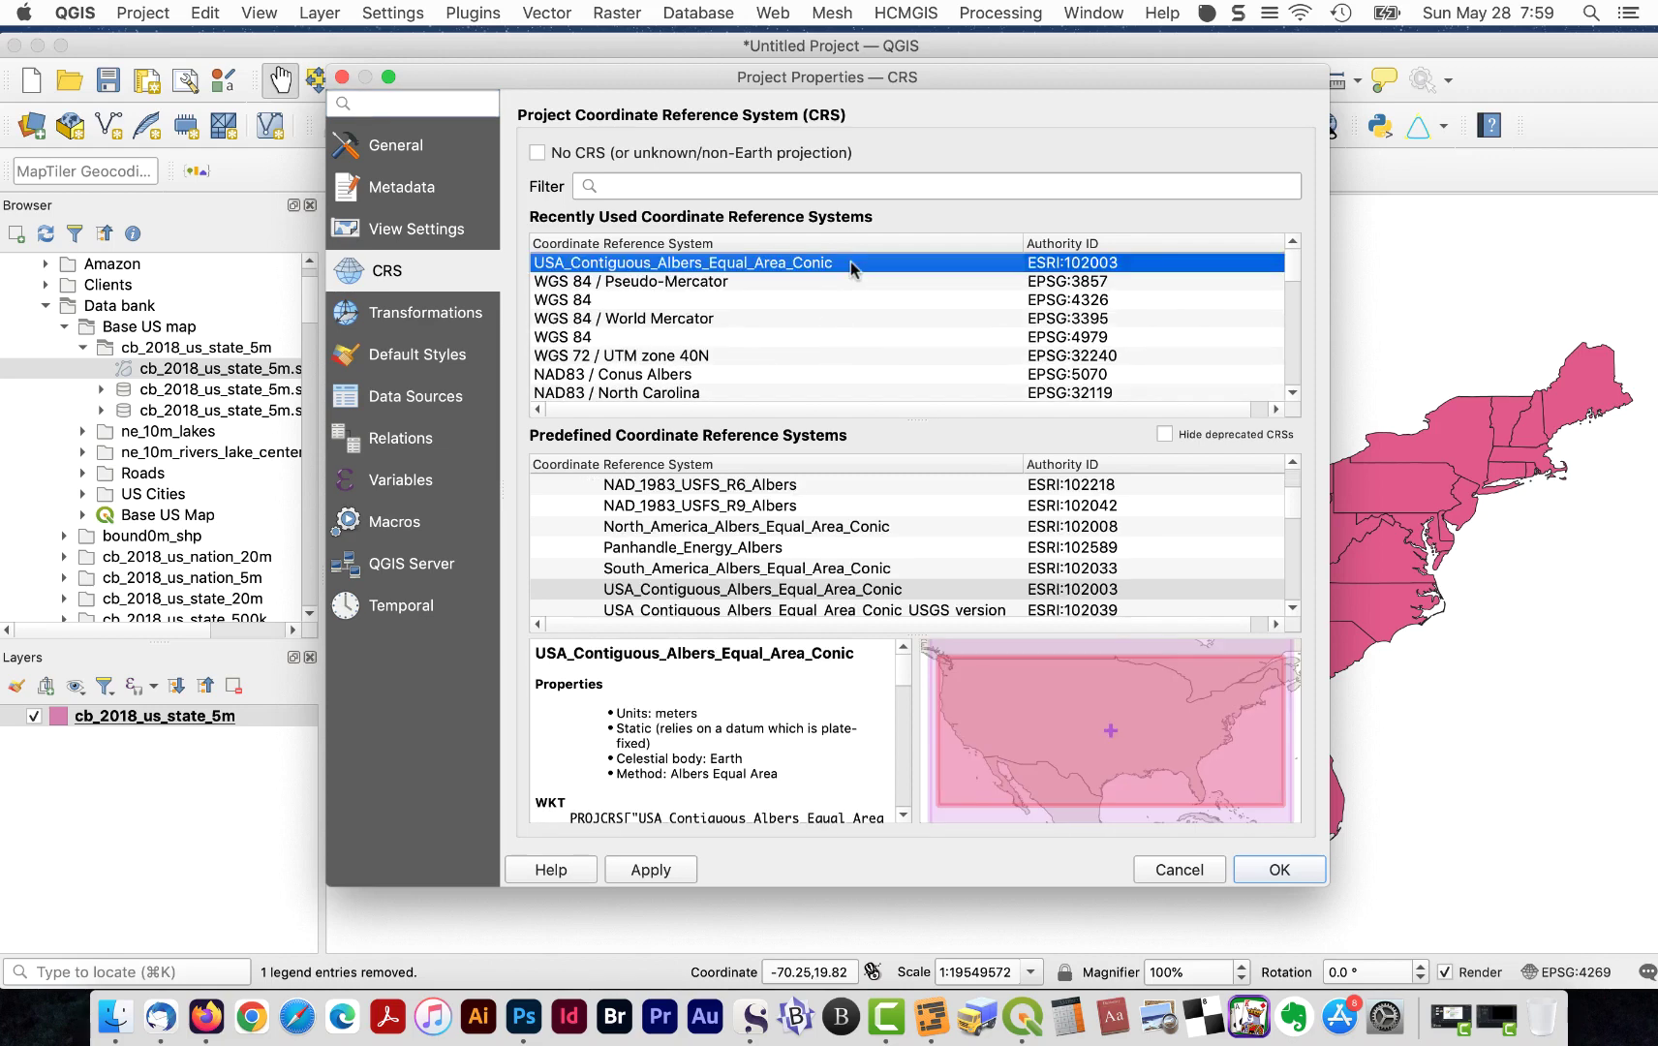
pyautogui.click(1274, 873)
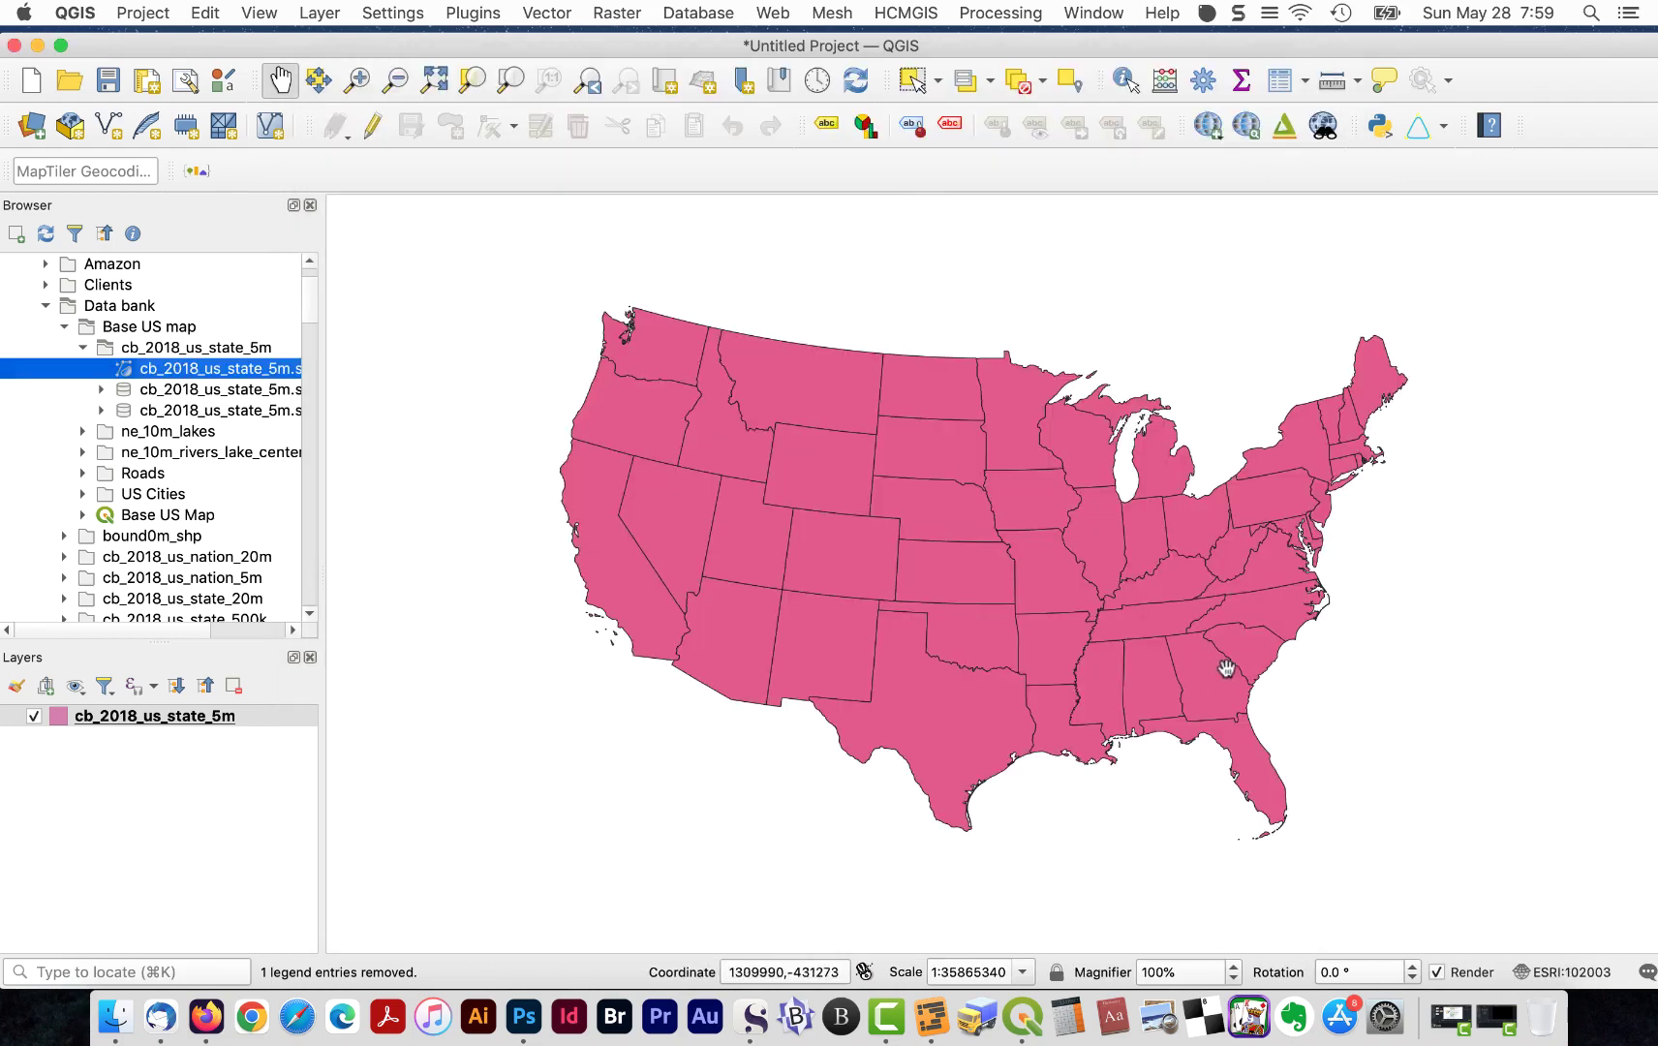
pyautogui.click(913, 489)
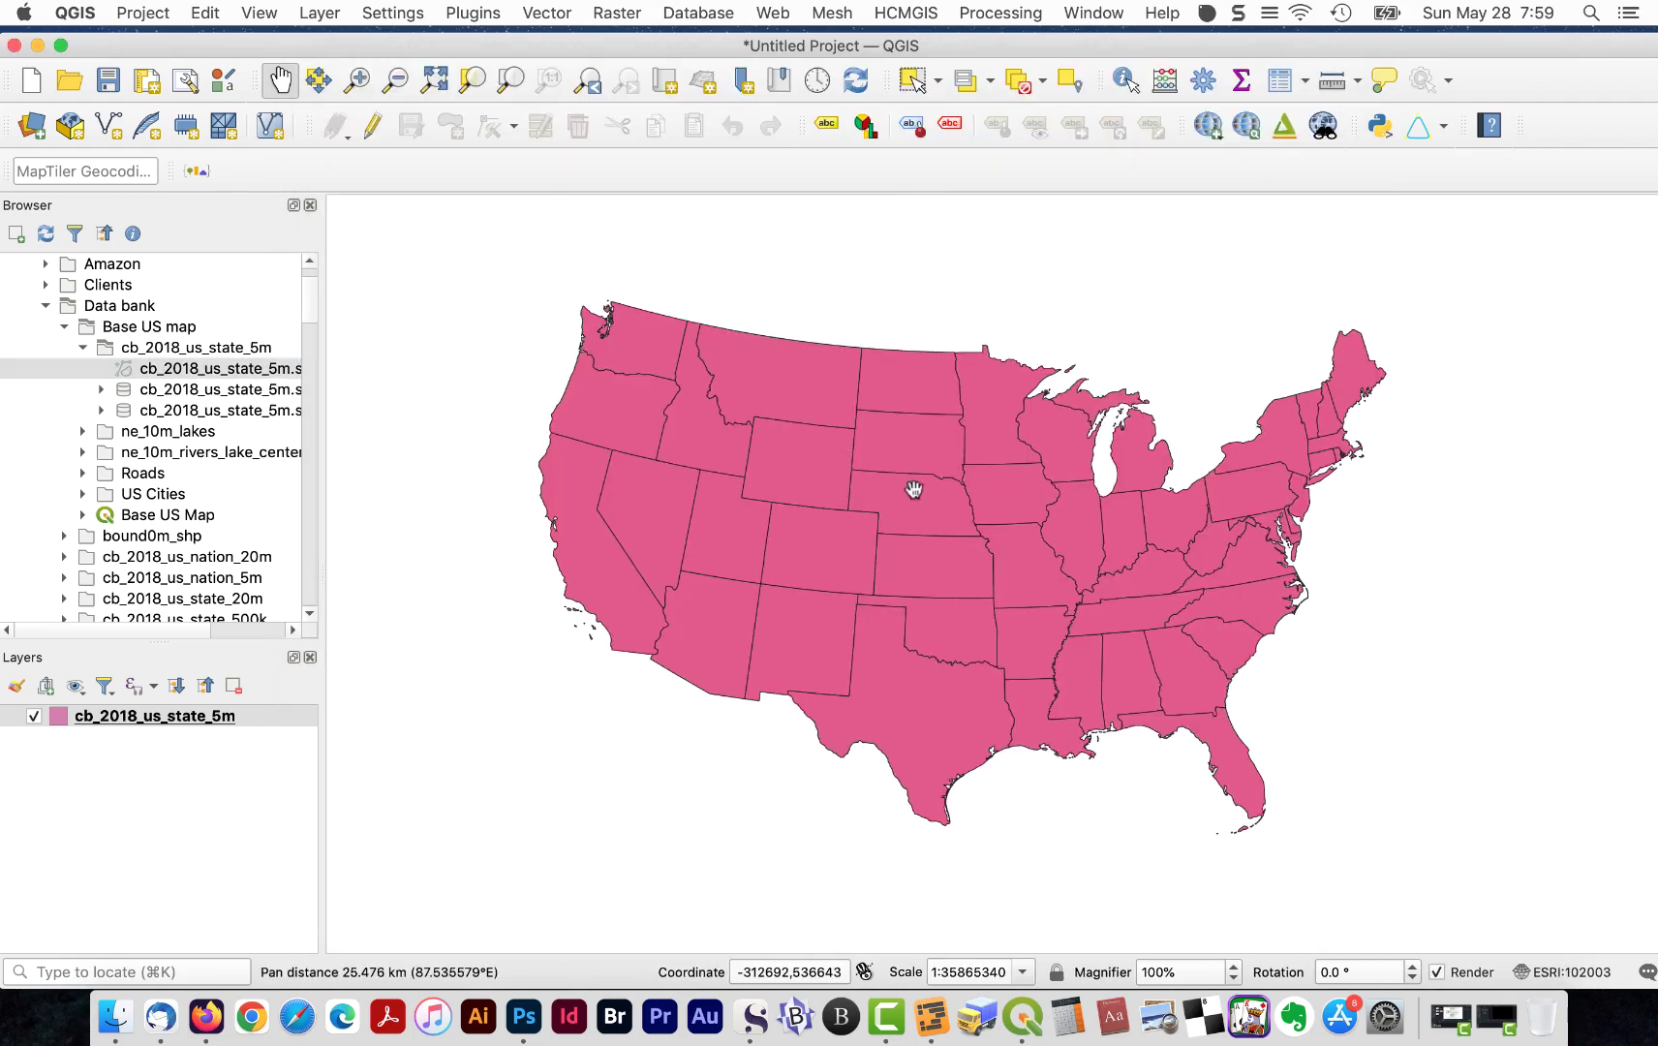
pyautogui.rightClick(268, 713)
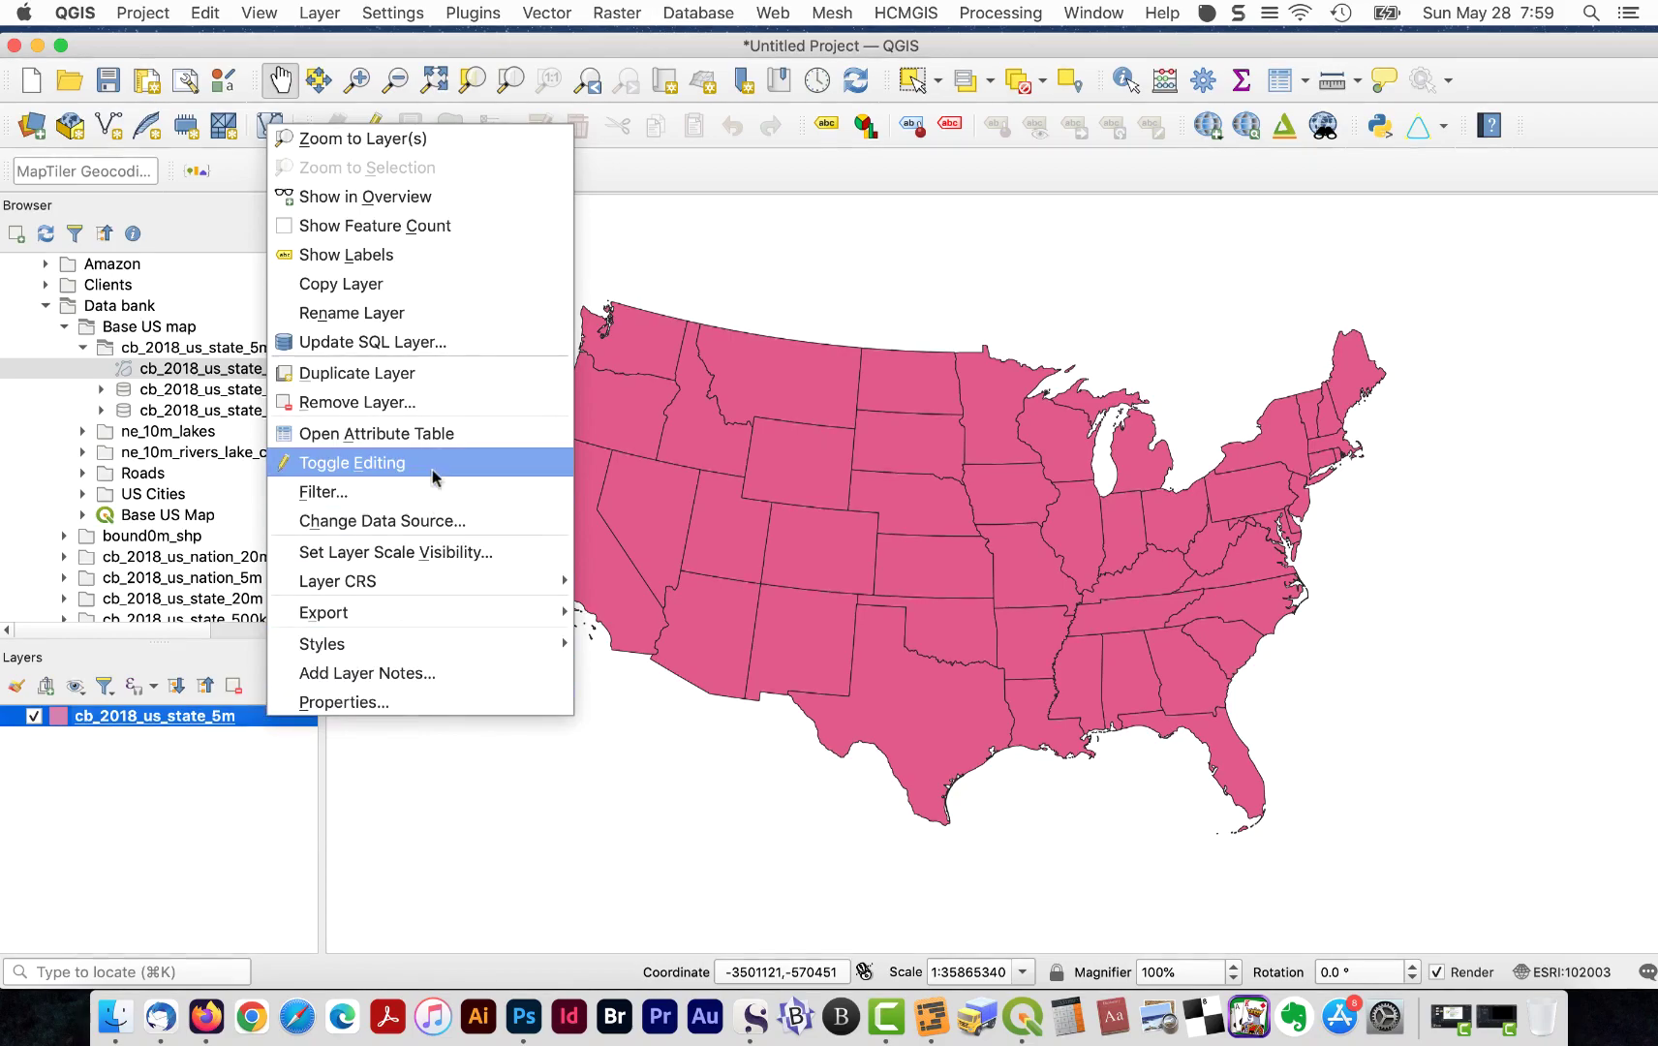
pyautogui.click(454, 434)
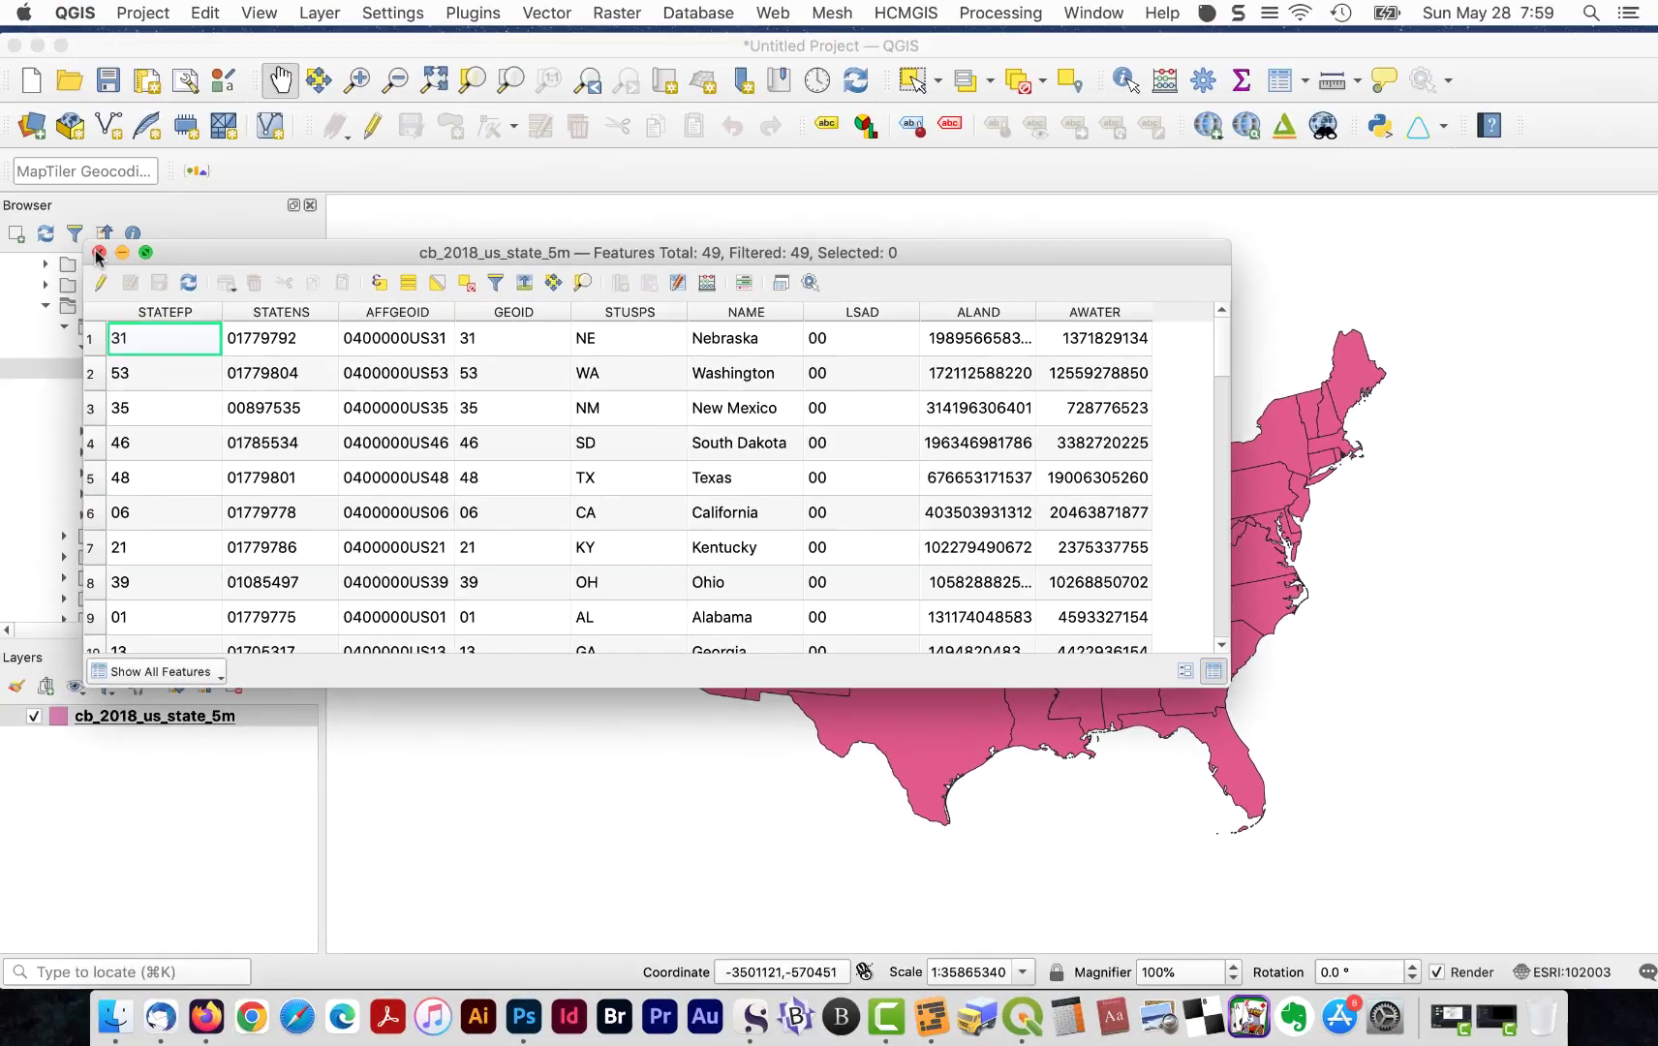
pyautogui.click(98, 253)
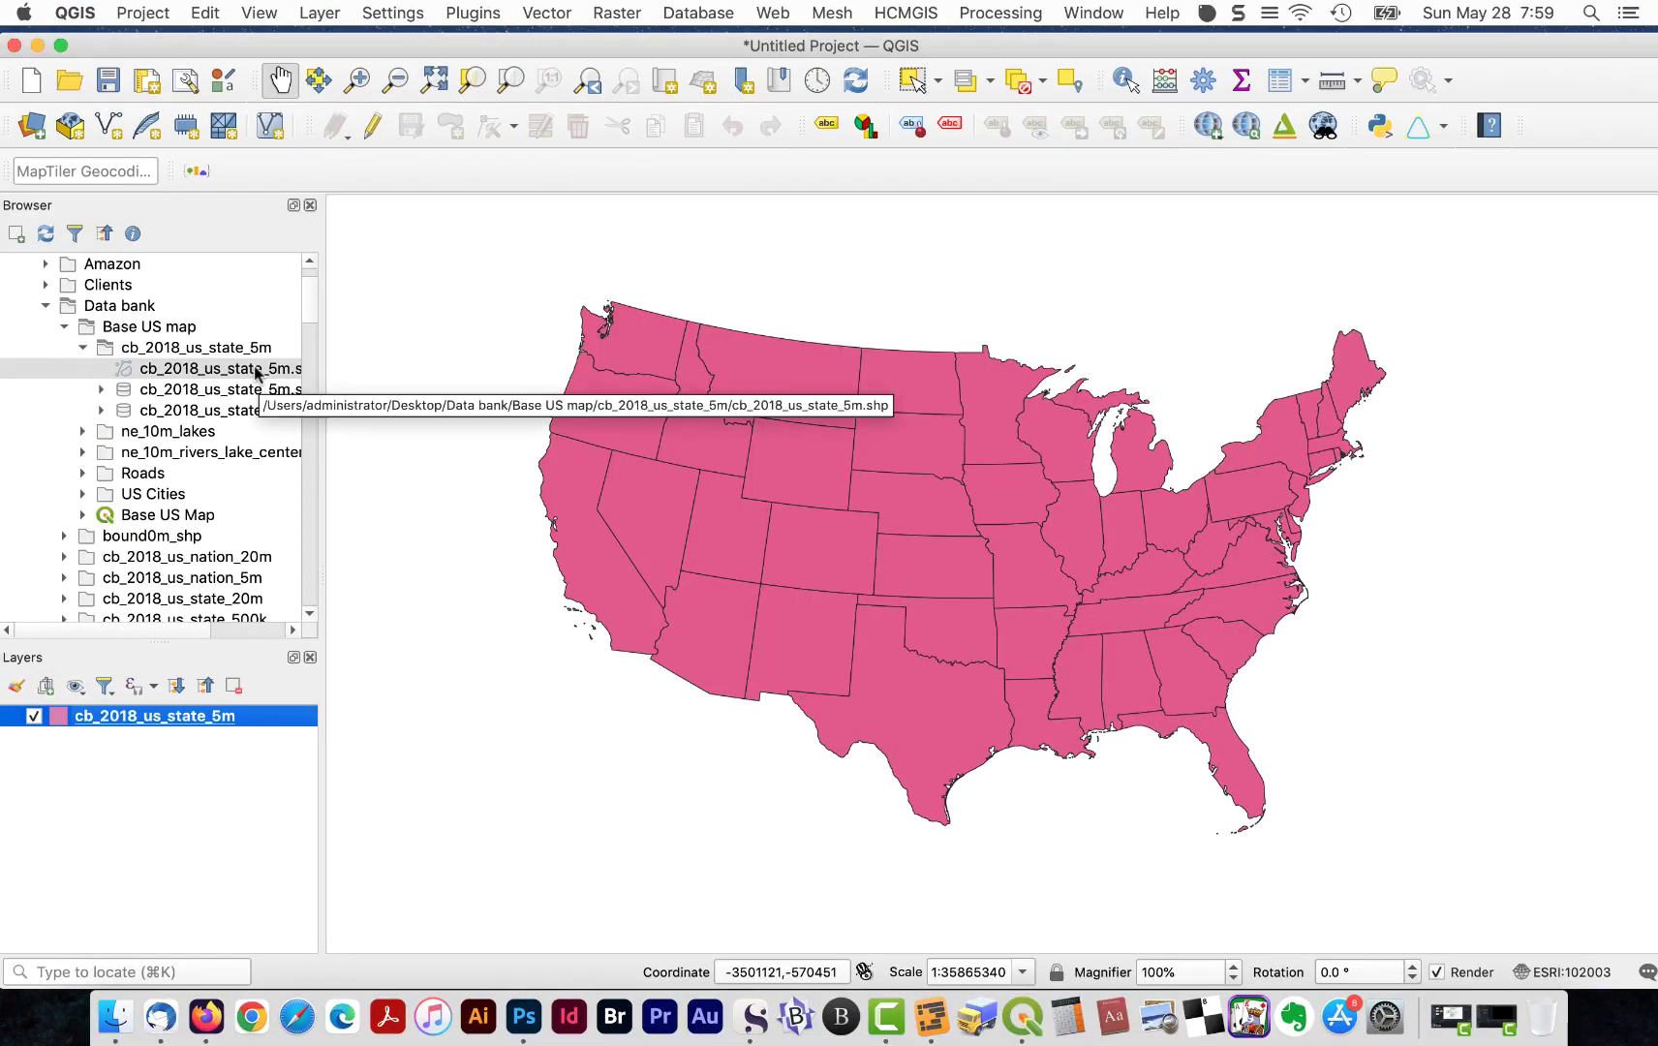
# - Preview the states layer categorized by GEOID with random per-state colours
pyautogui.doubleClick(272, 717)
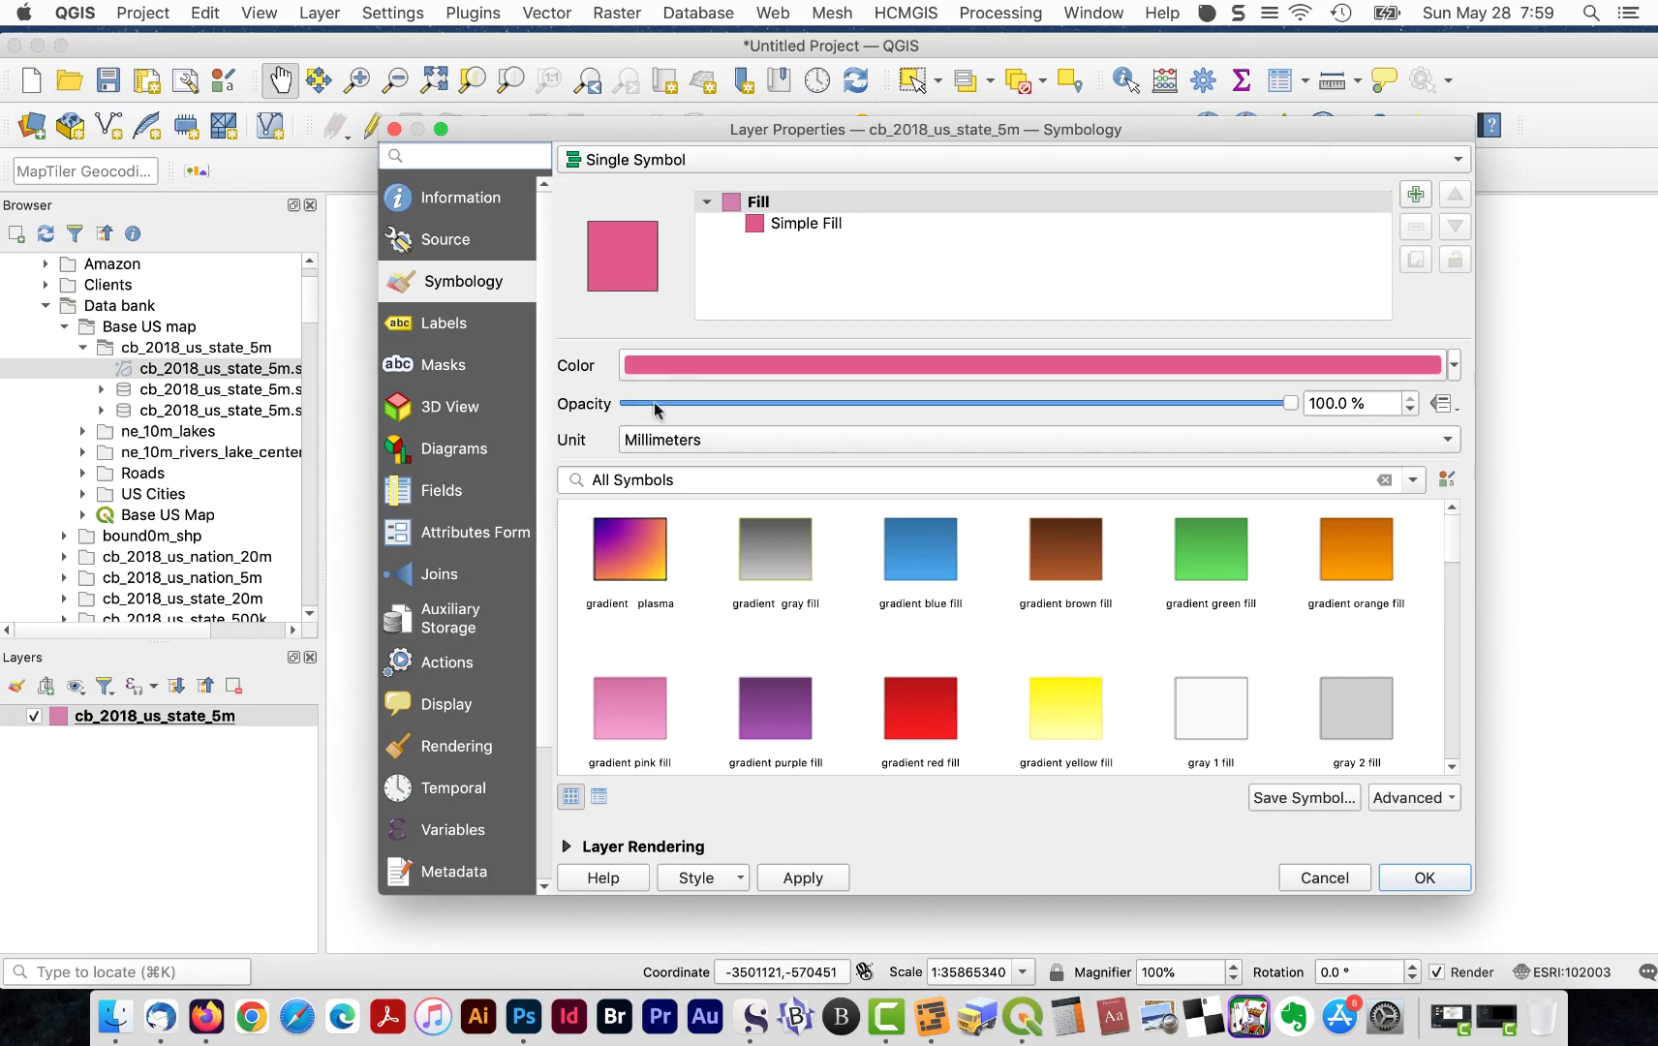
pyautogui.click(717, 160)
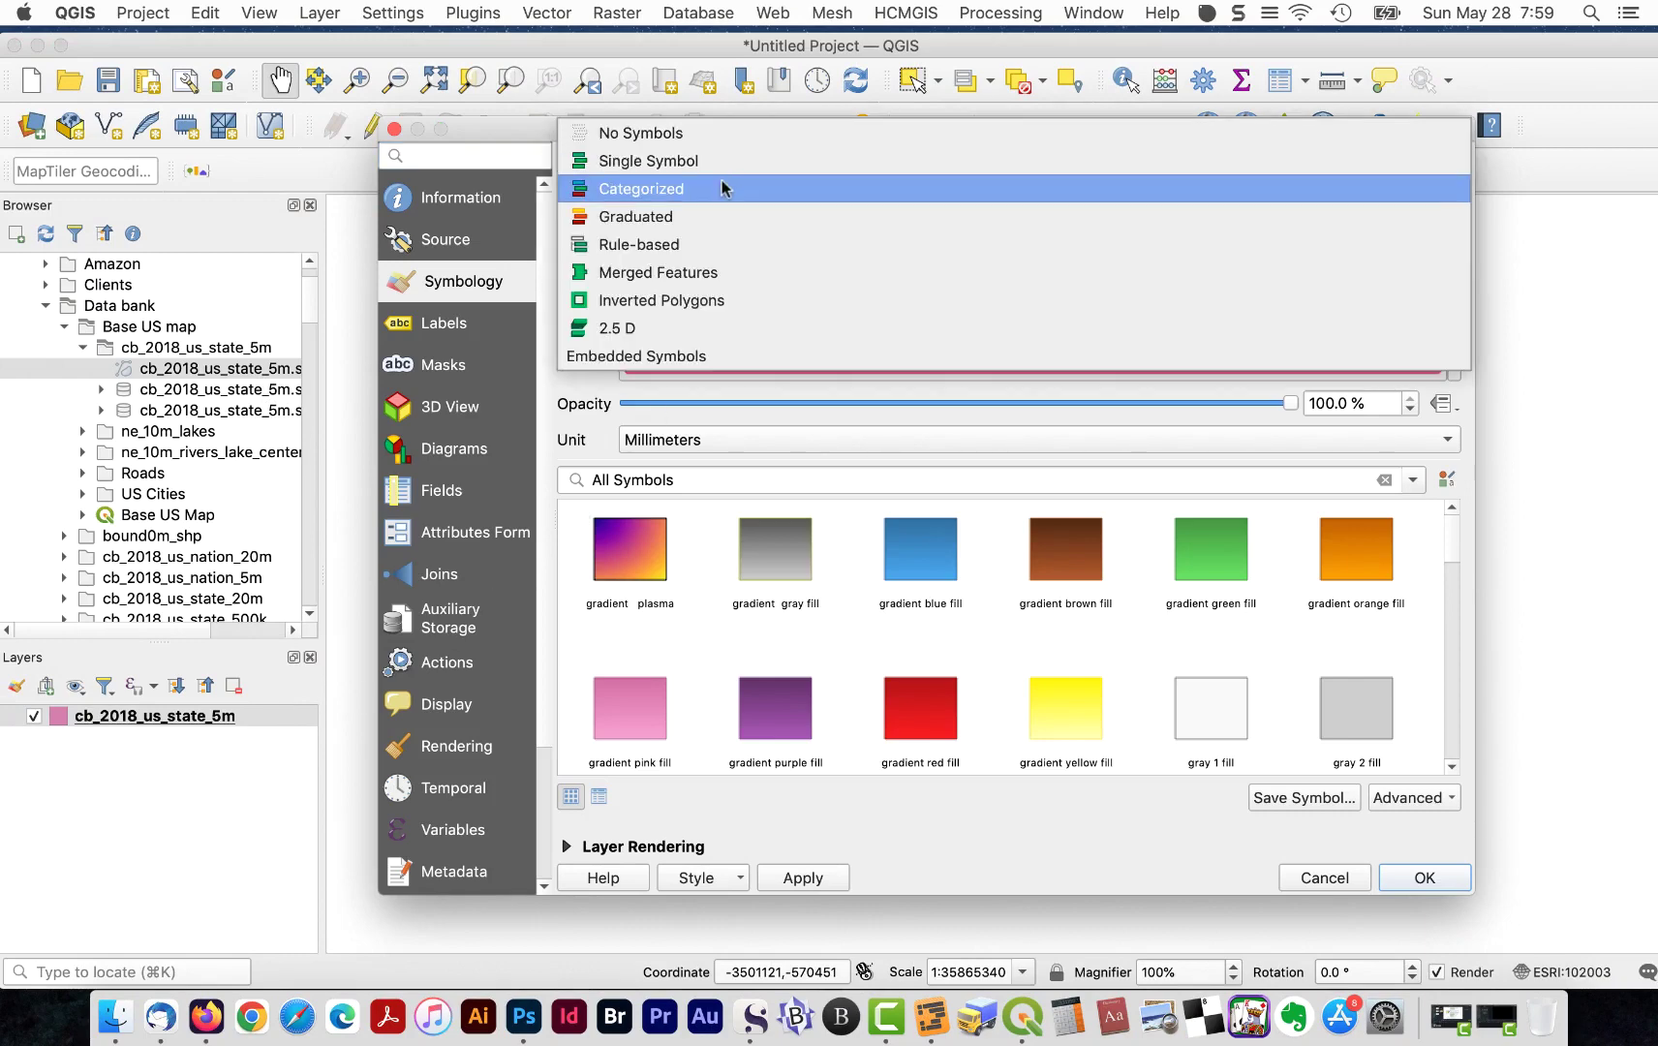
pyautogui.click(720, 186)
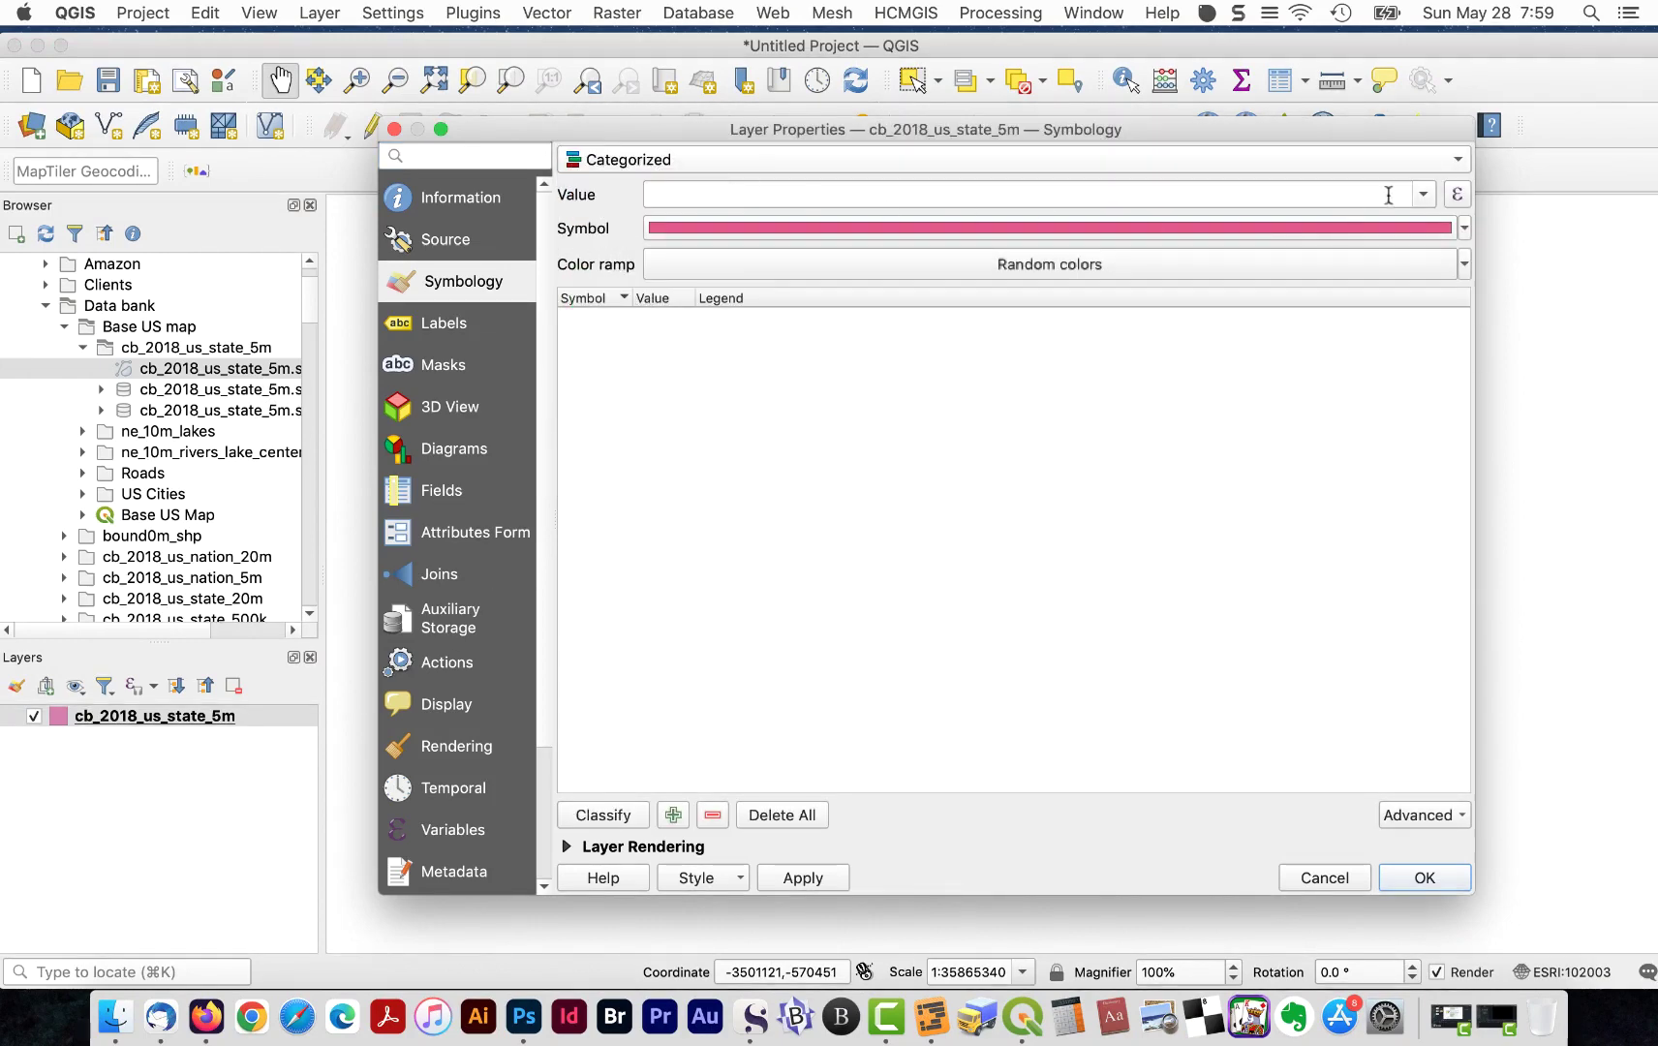
pyautogui.click(1422, 196)
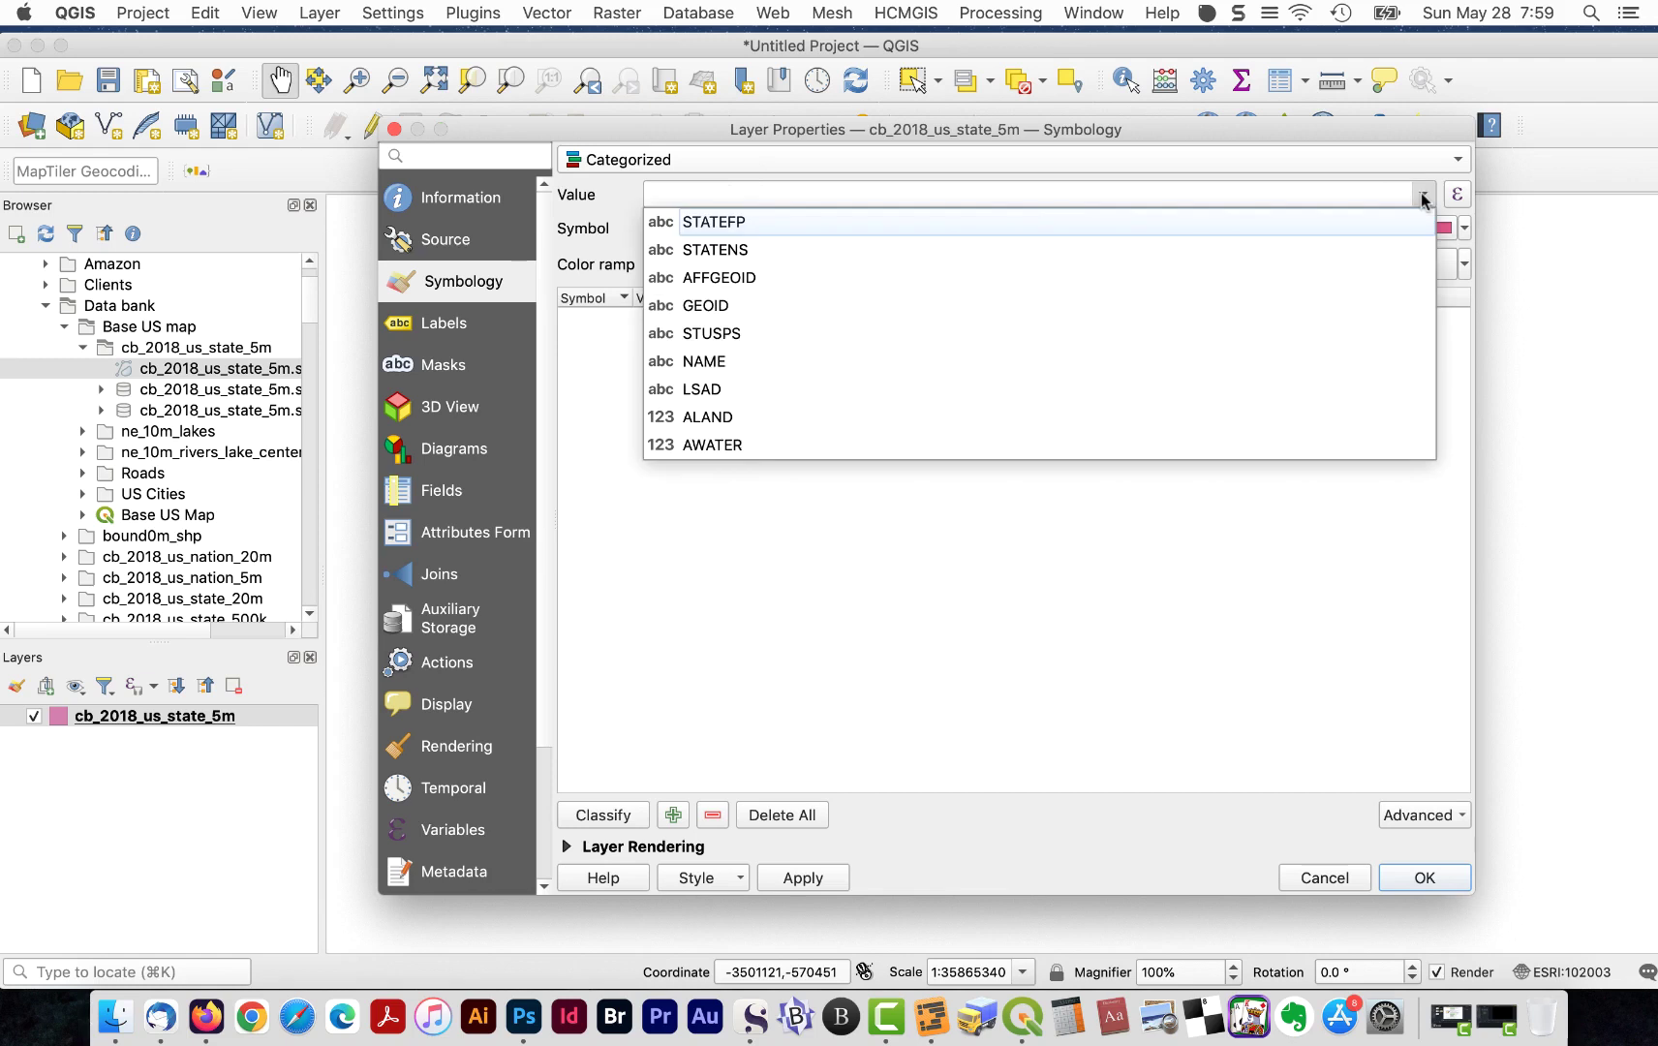
pyautogui.click(1333, 304)
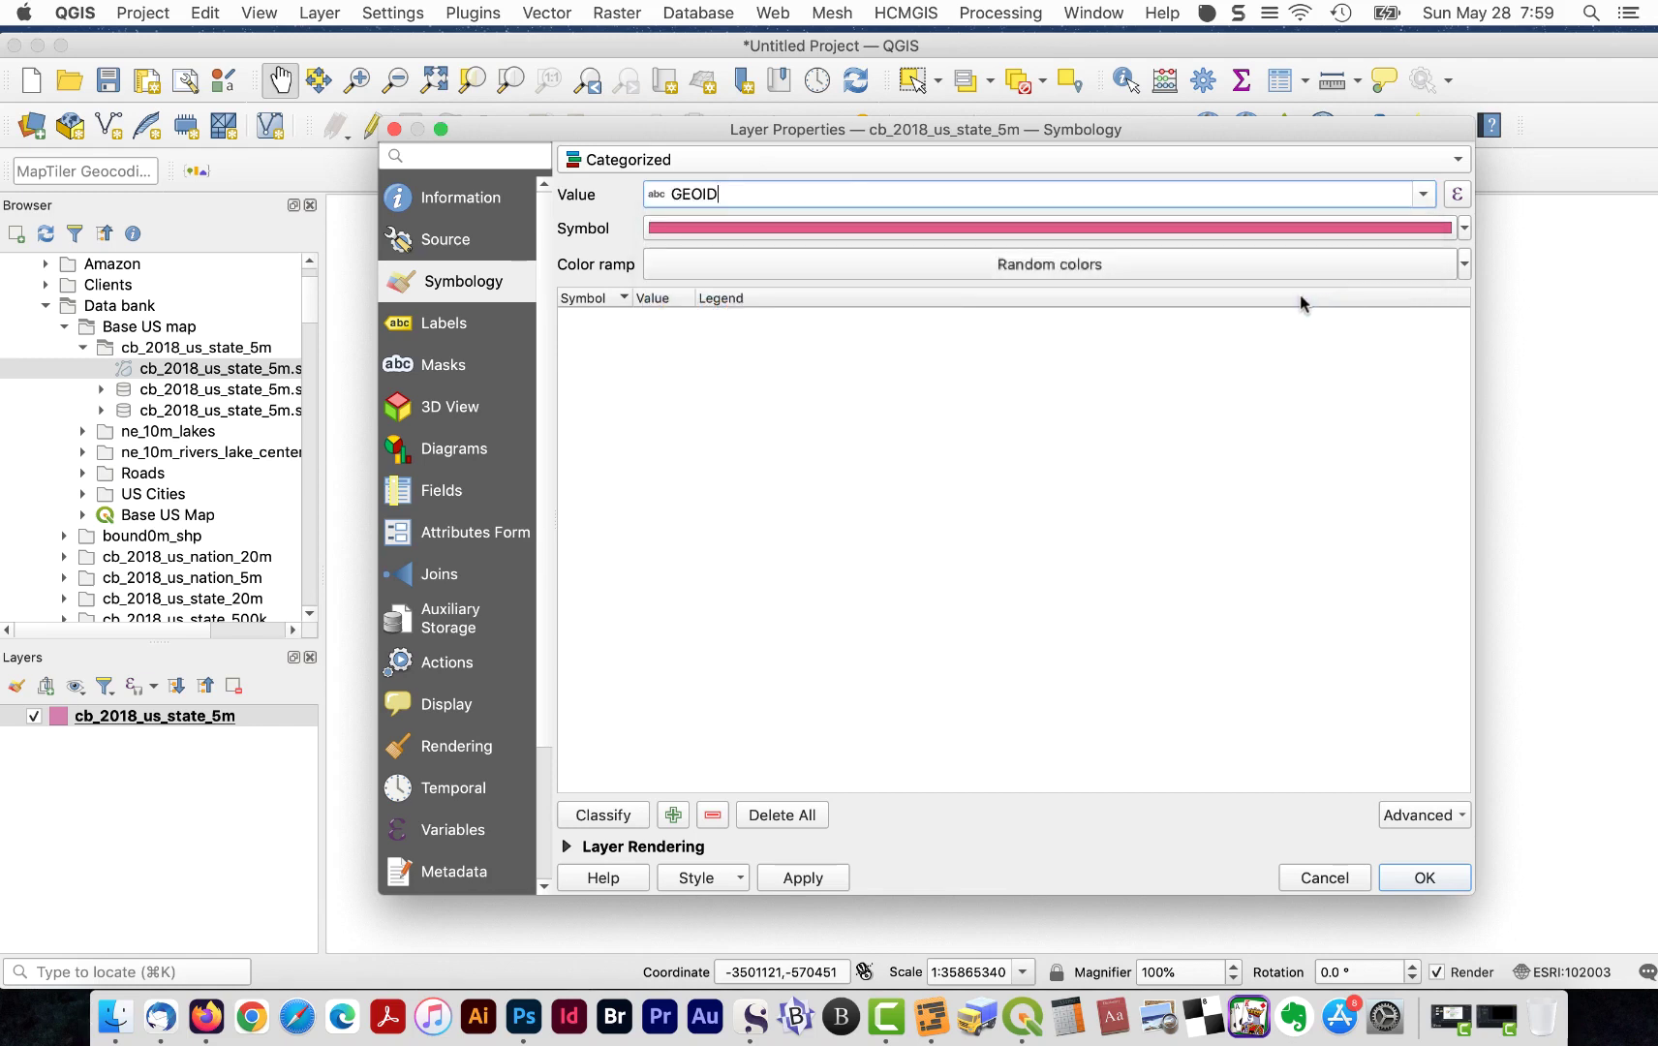
pyautogui.click(611, 816)
pyautogui.click(808, 878)
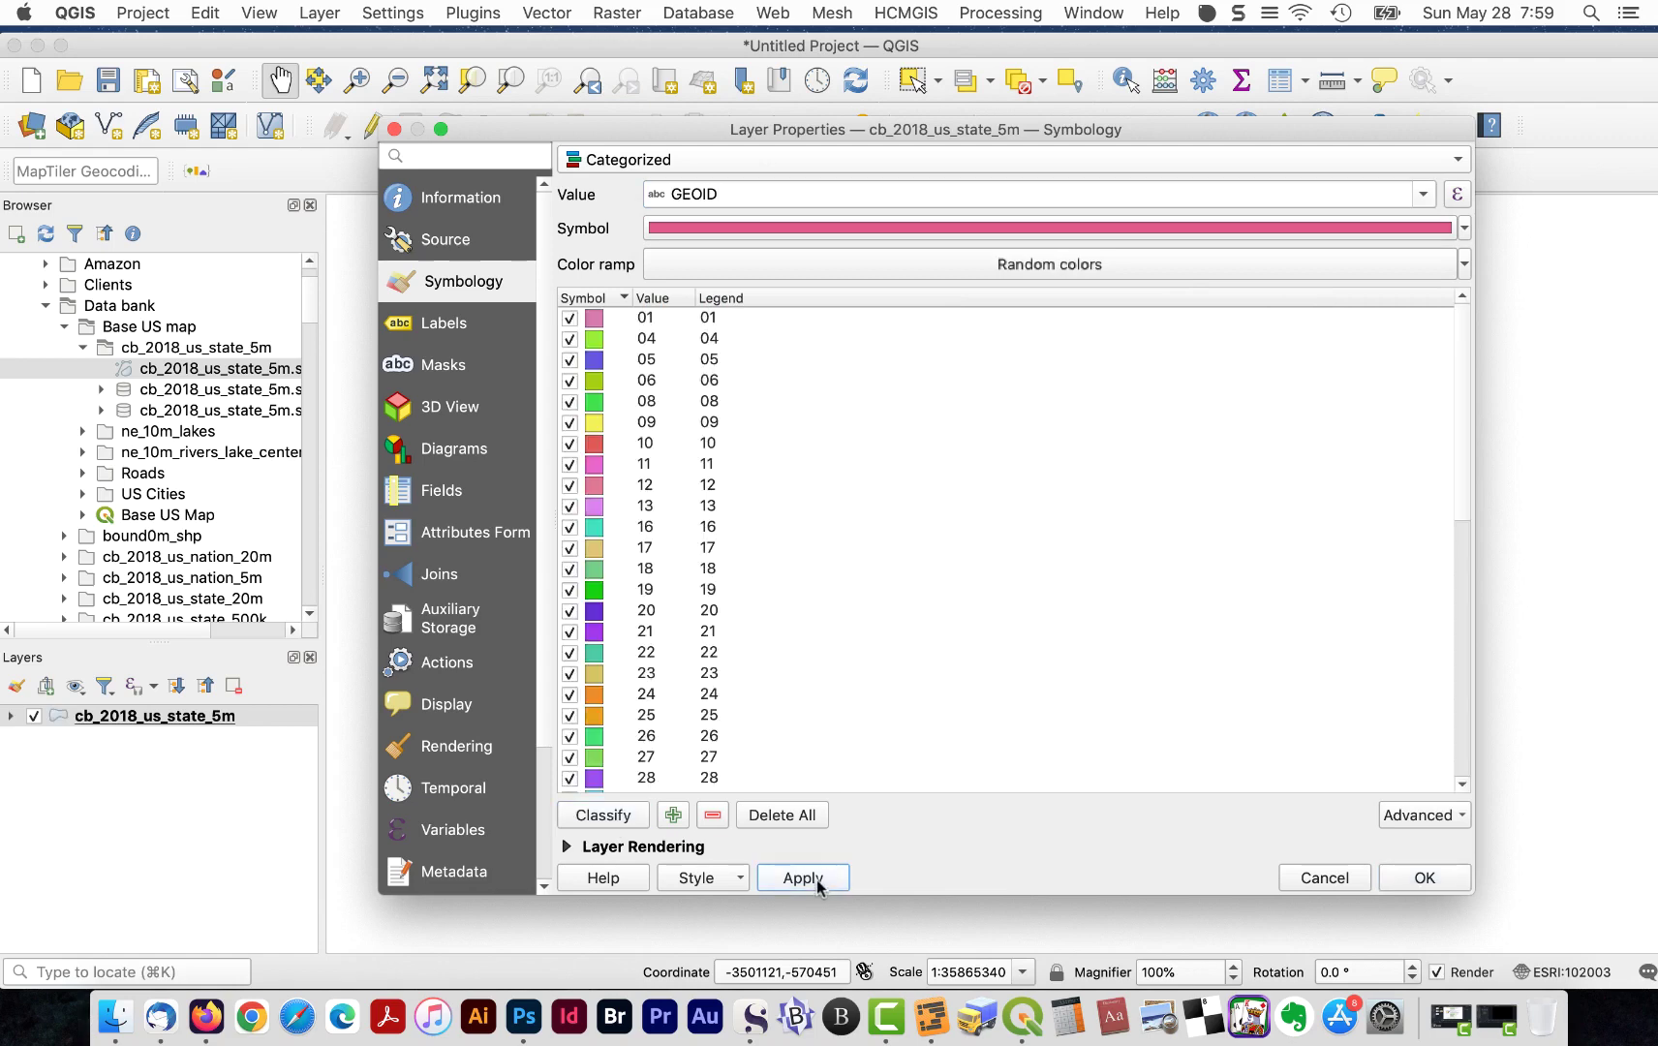
pyautogui.moveTo(761, 137); pyautogui.dragTo(787, 951)
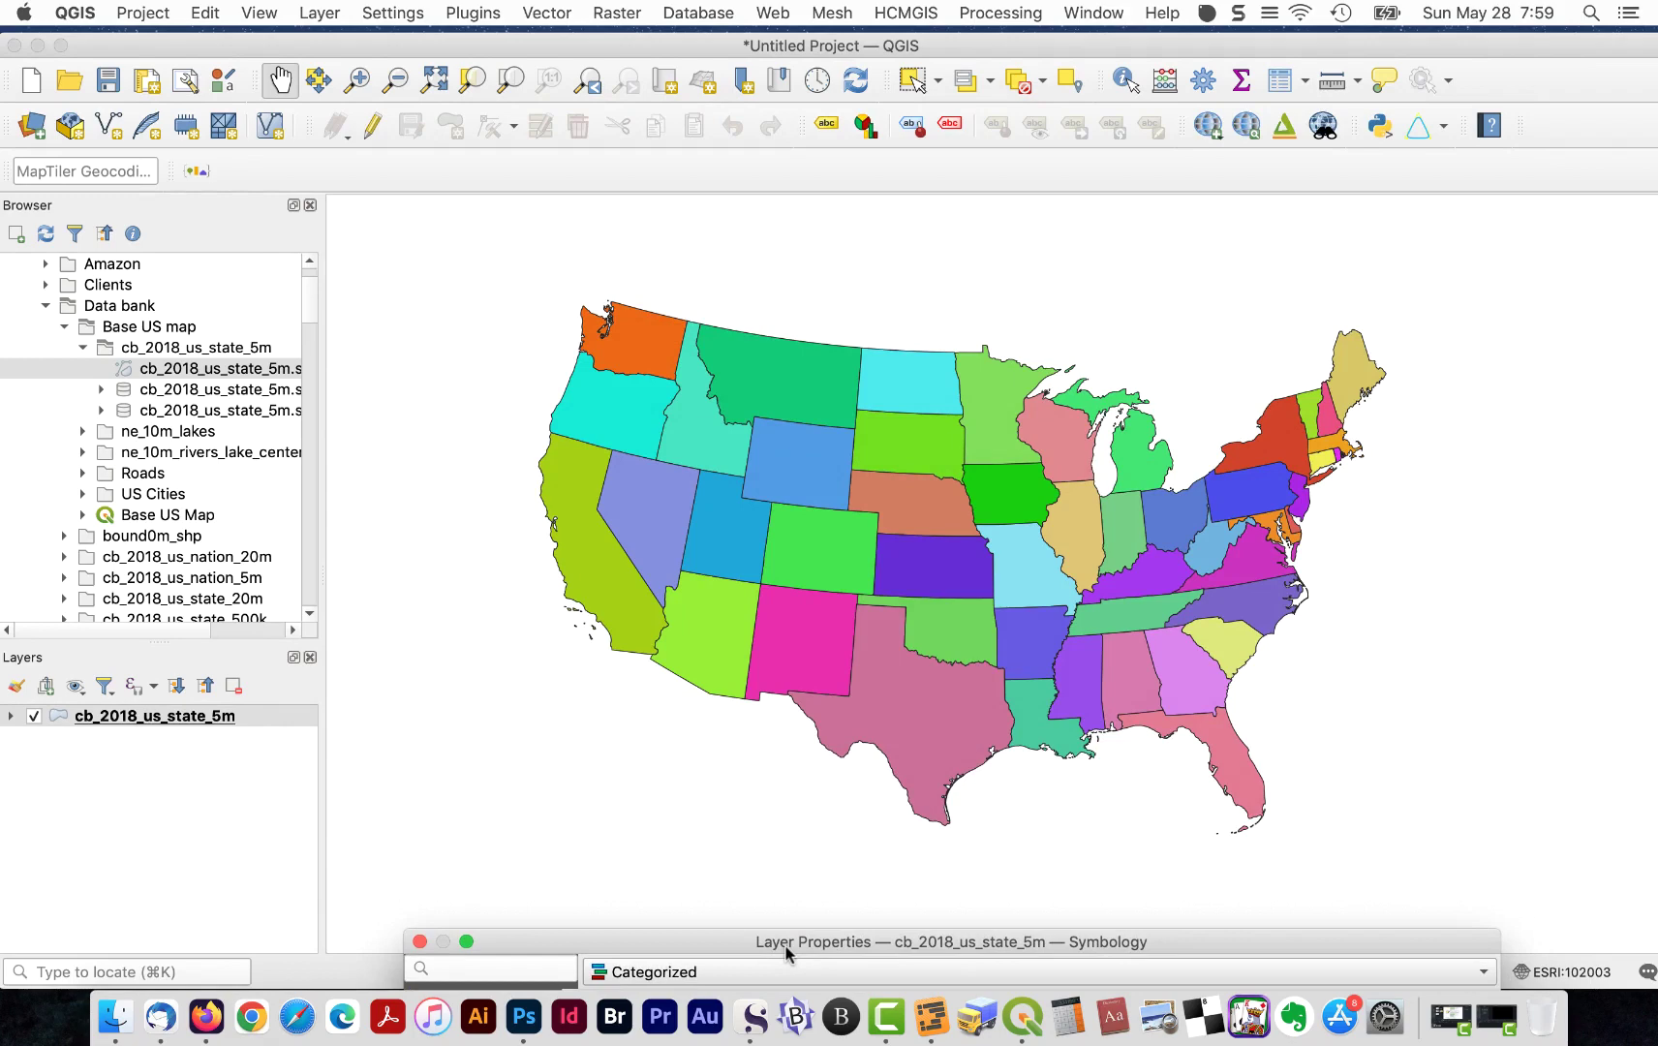
pyautogui.moveTo(786, 951); pyautogui.dragTo(746, 132)
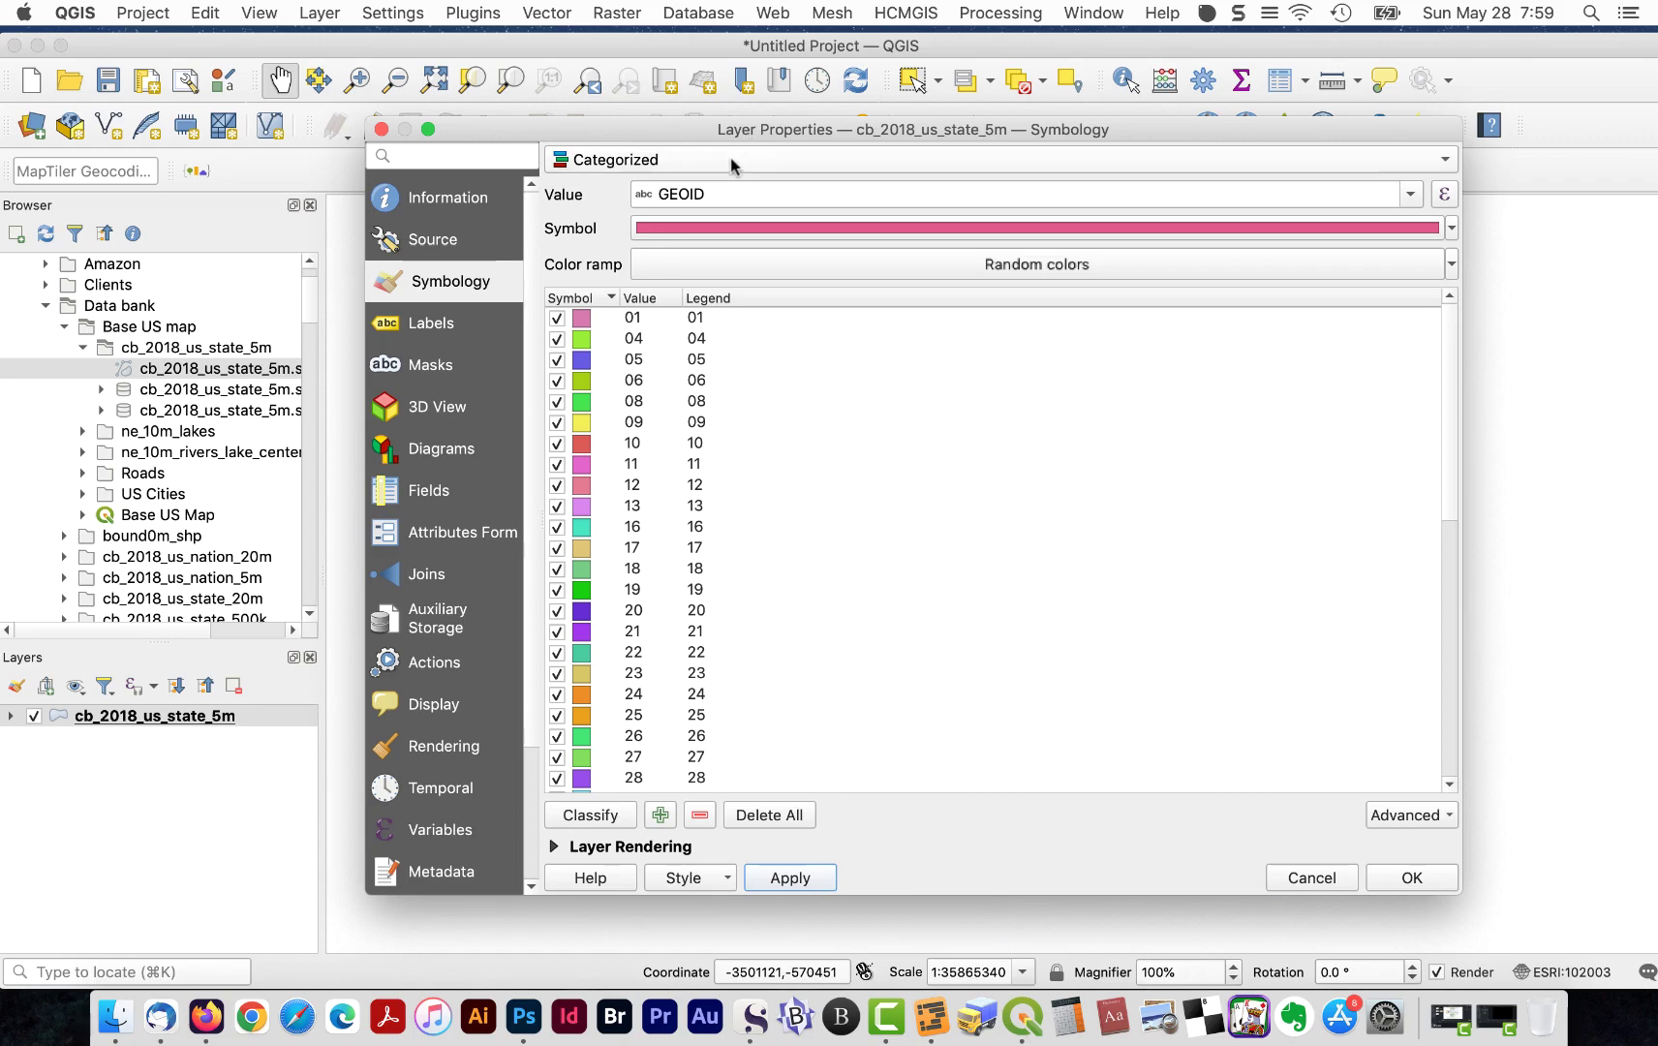
# - Return the states layer to a single pink fill symbol and close its properties
pyautogui.click(731, 162)
pyautogui.click(730, 140)
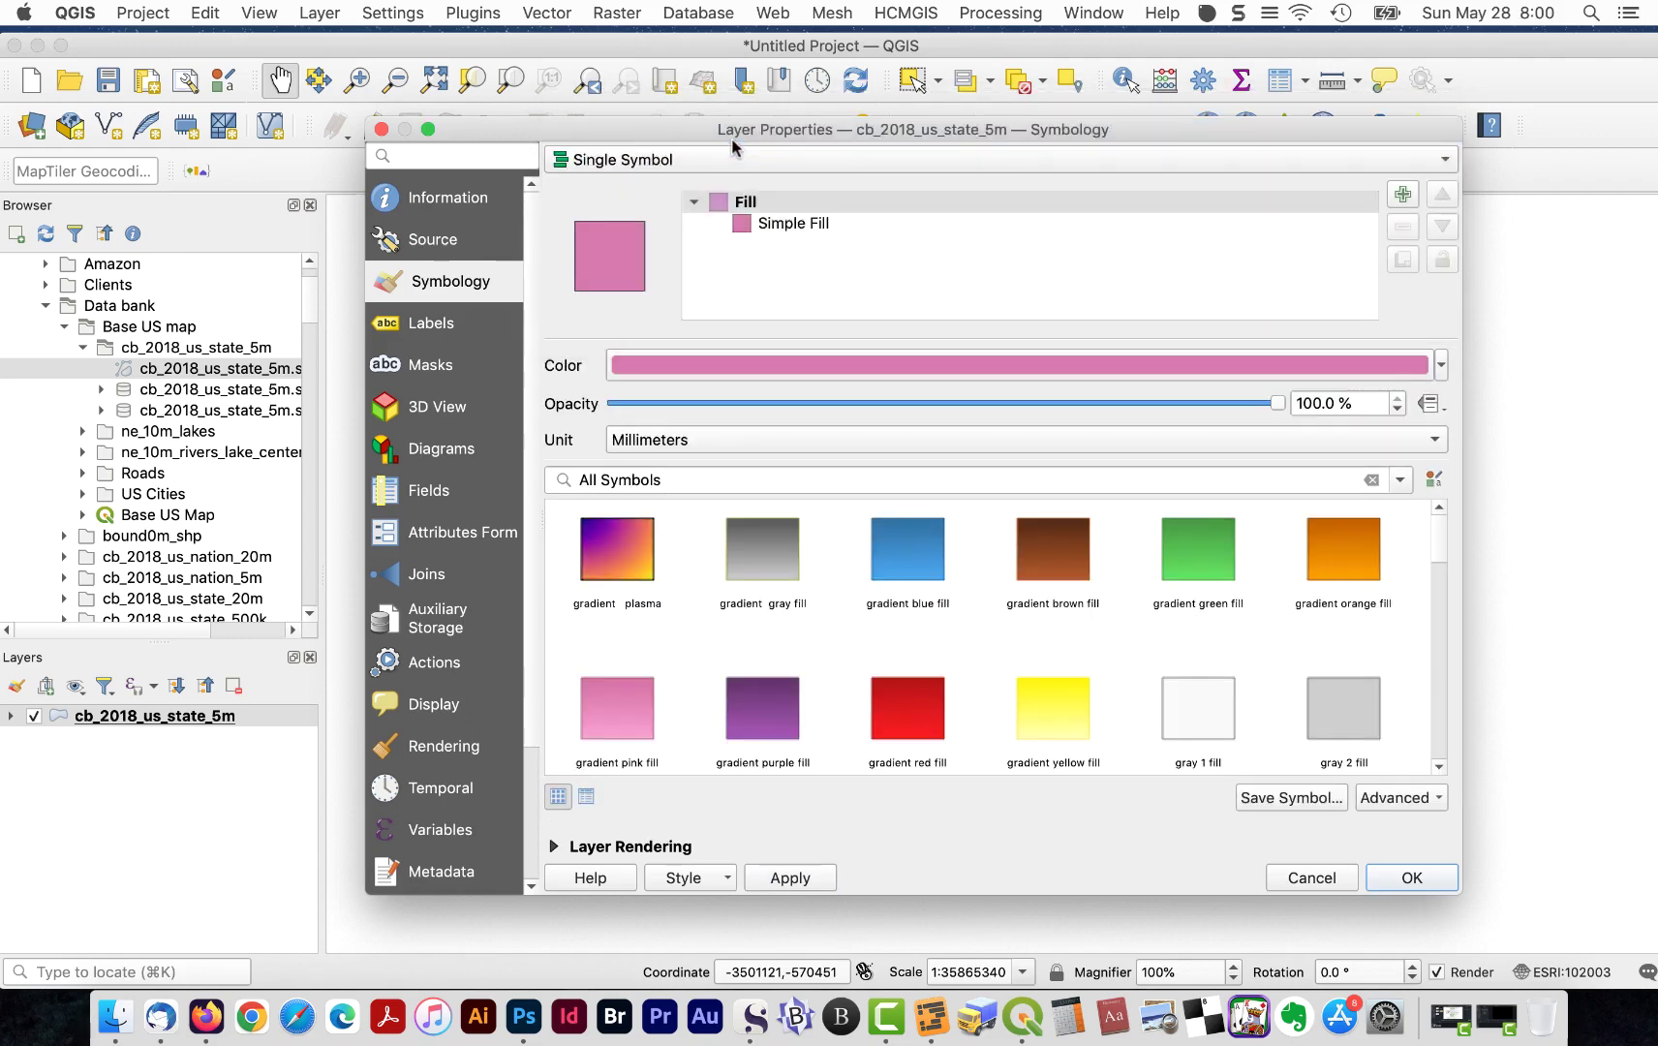
pyautogui.click(1411, 877)
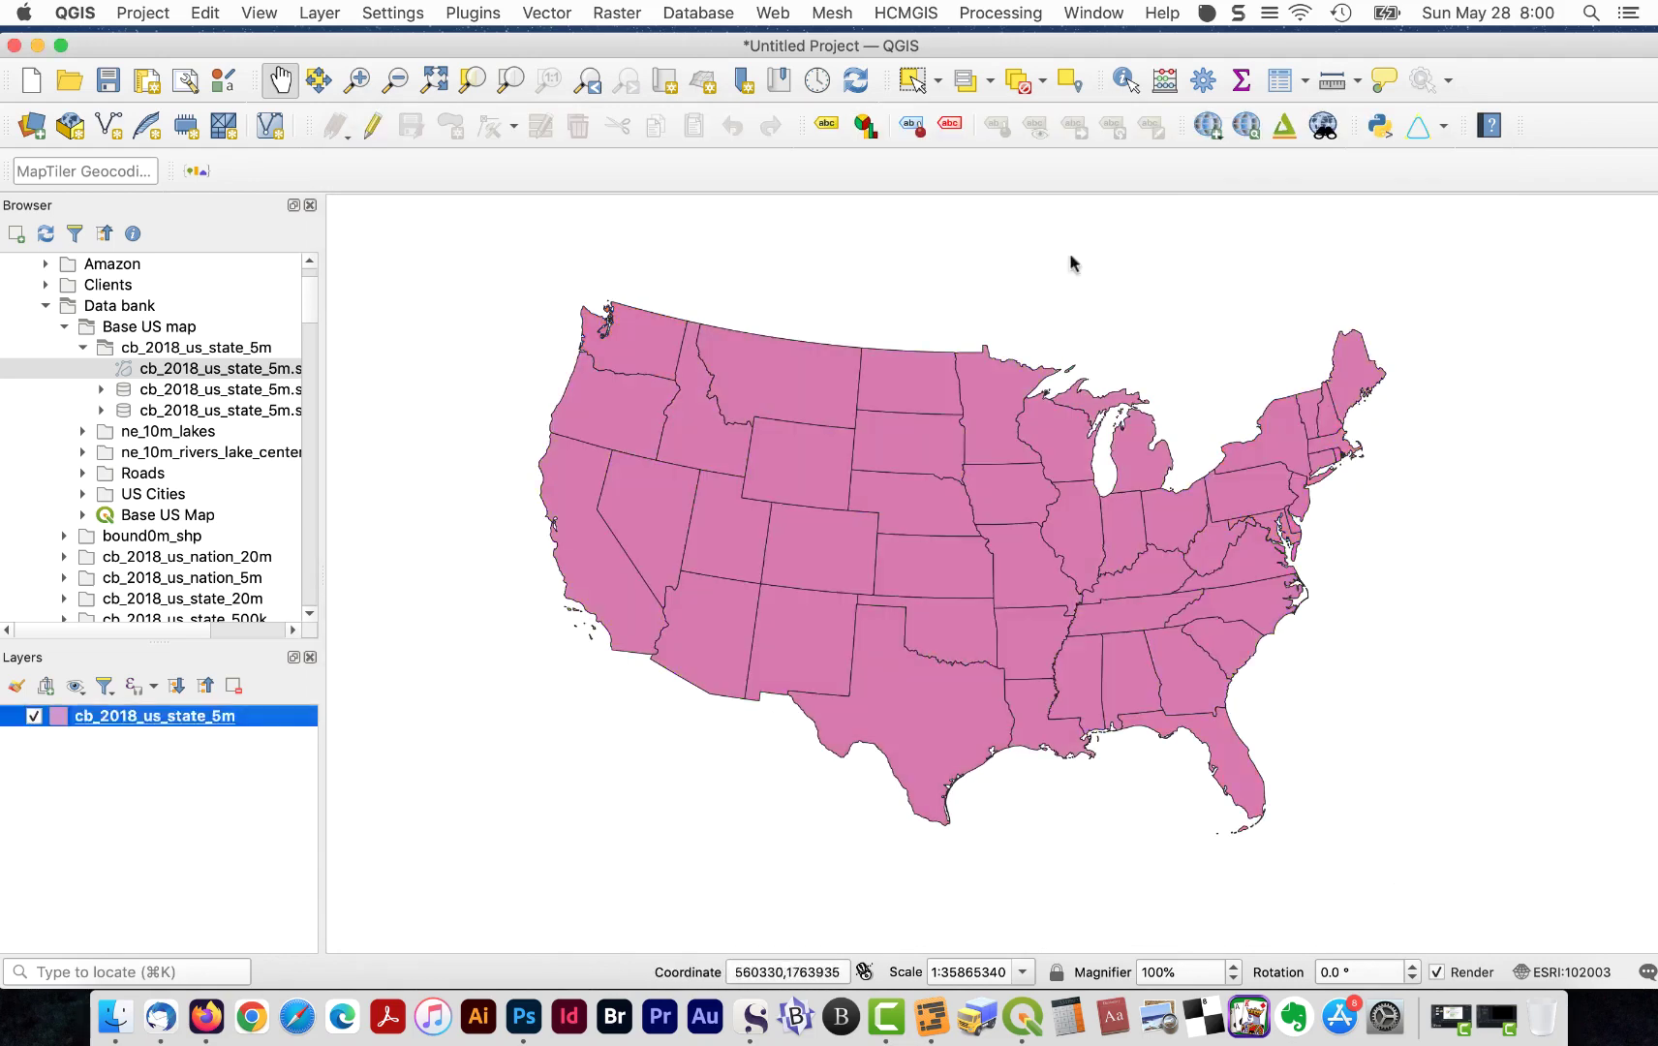
# - Run Cartography > Topological coloring on the states with a minimum of 5 colours
pyautogui.click(1001, 15)
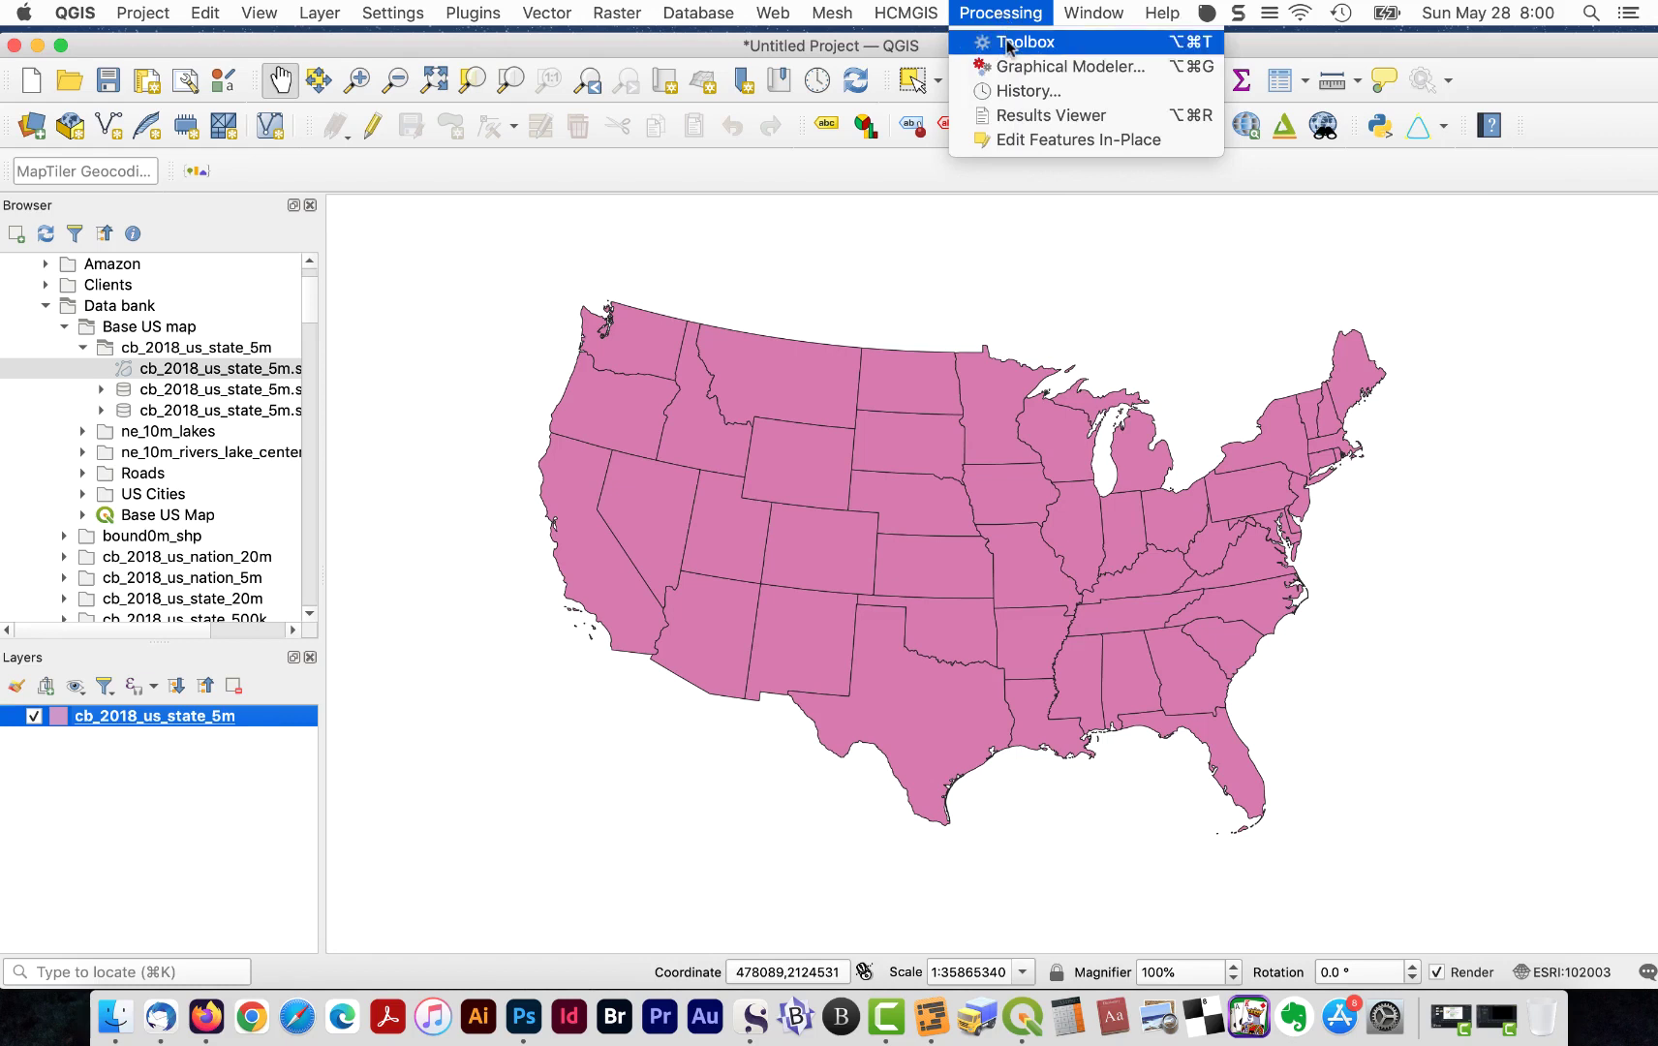
pyautogui.click(1008, 46)
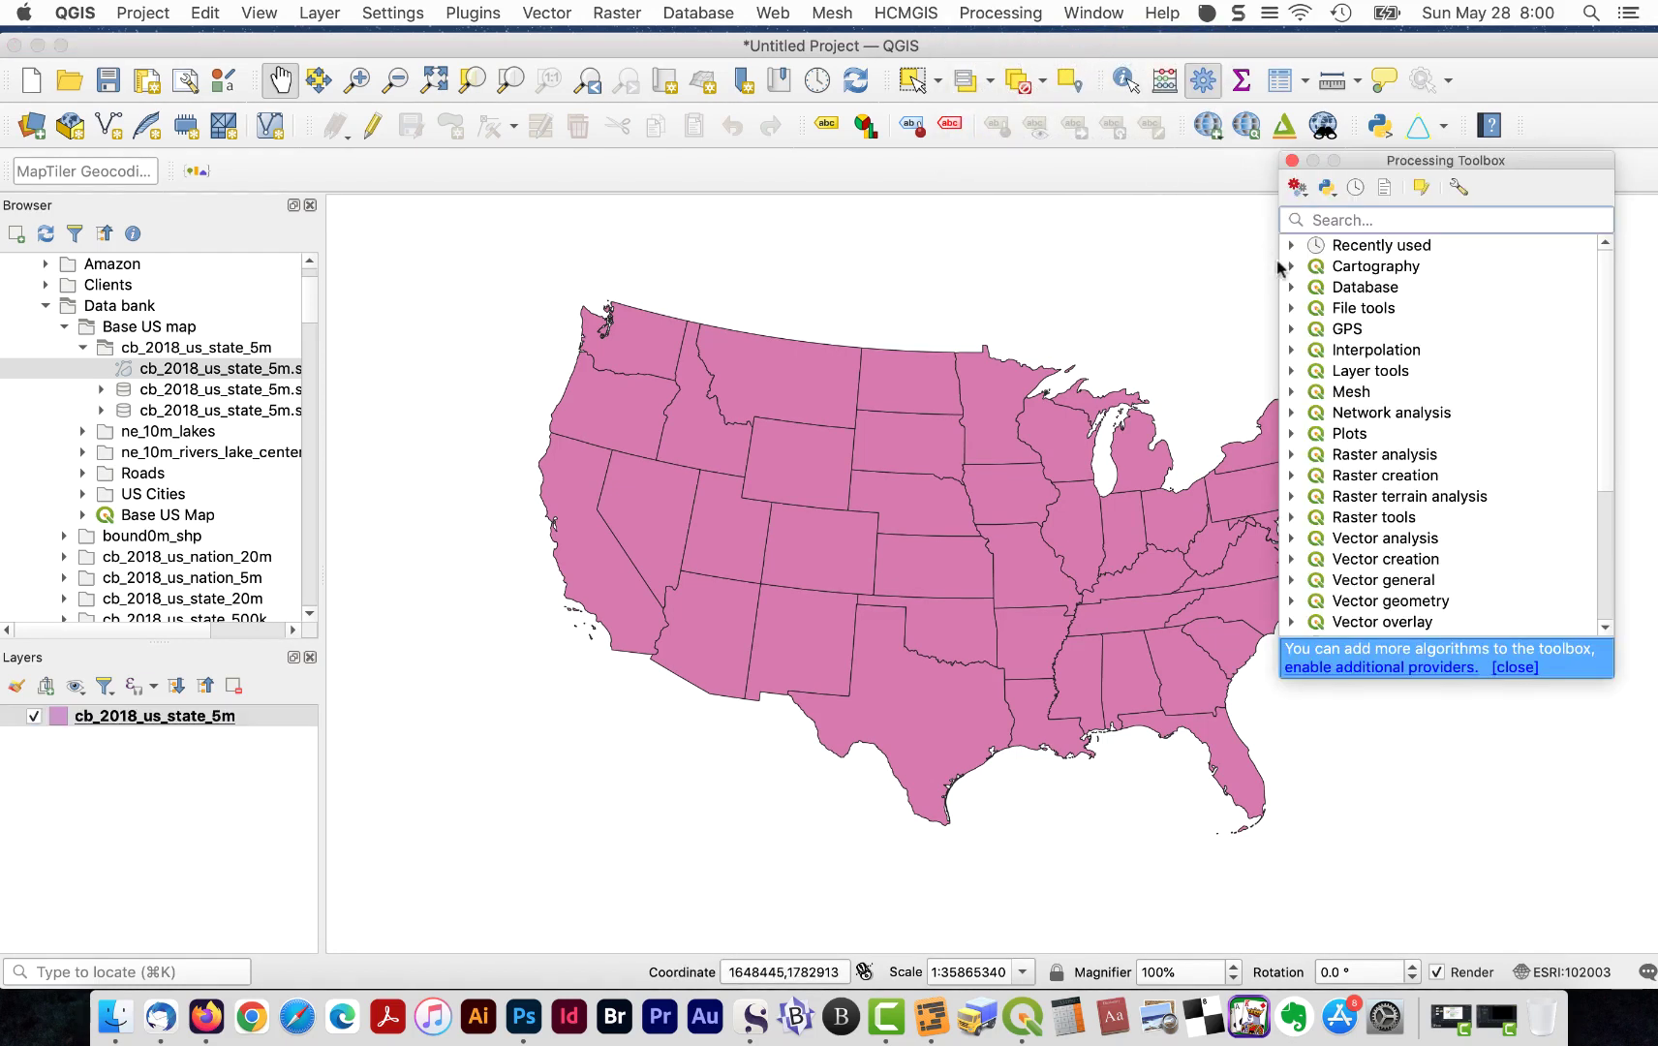
pyautogui.click(1291, 266)
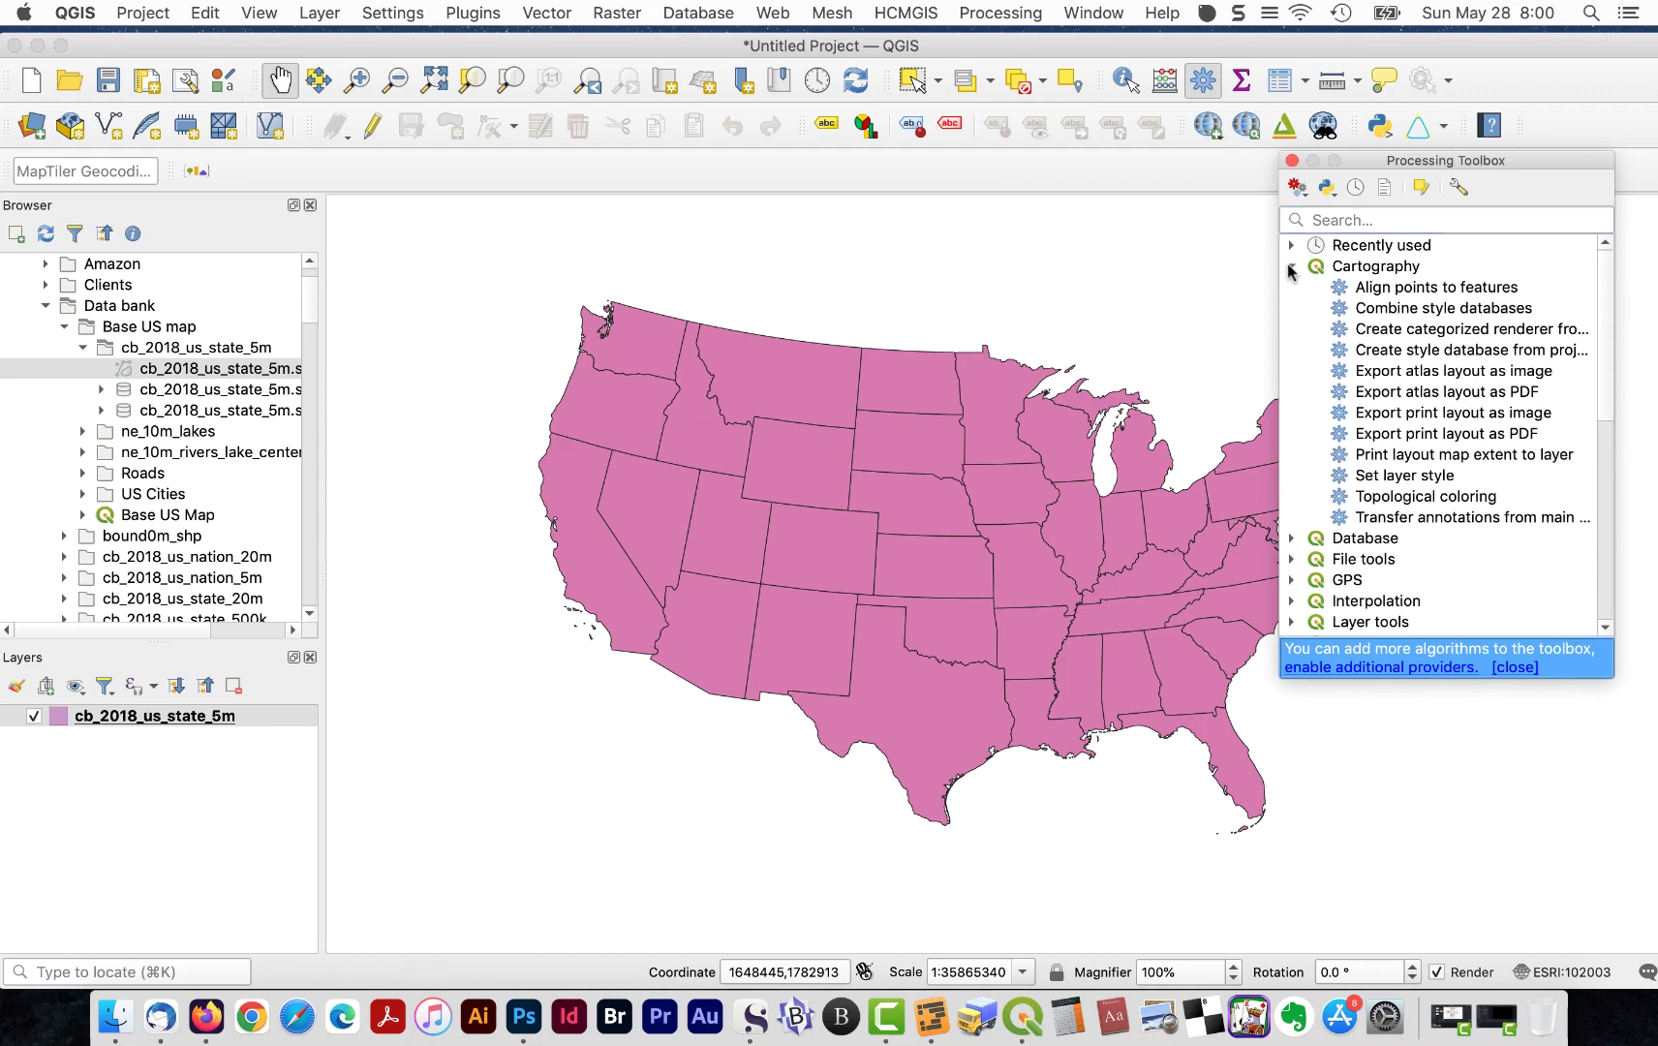
pyautogui.doubleClick(1487, 499)
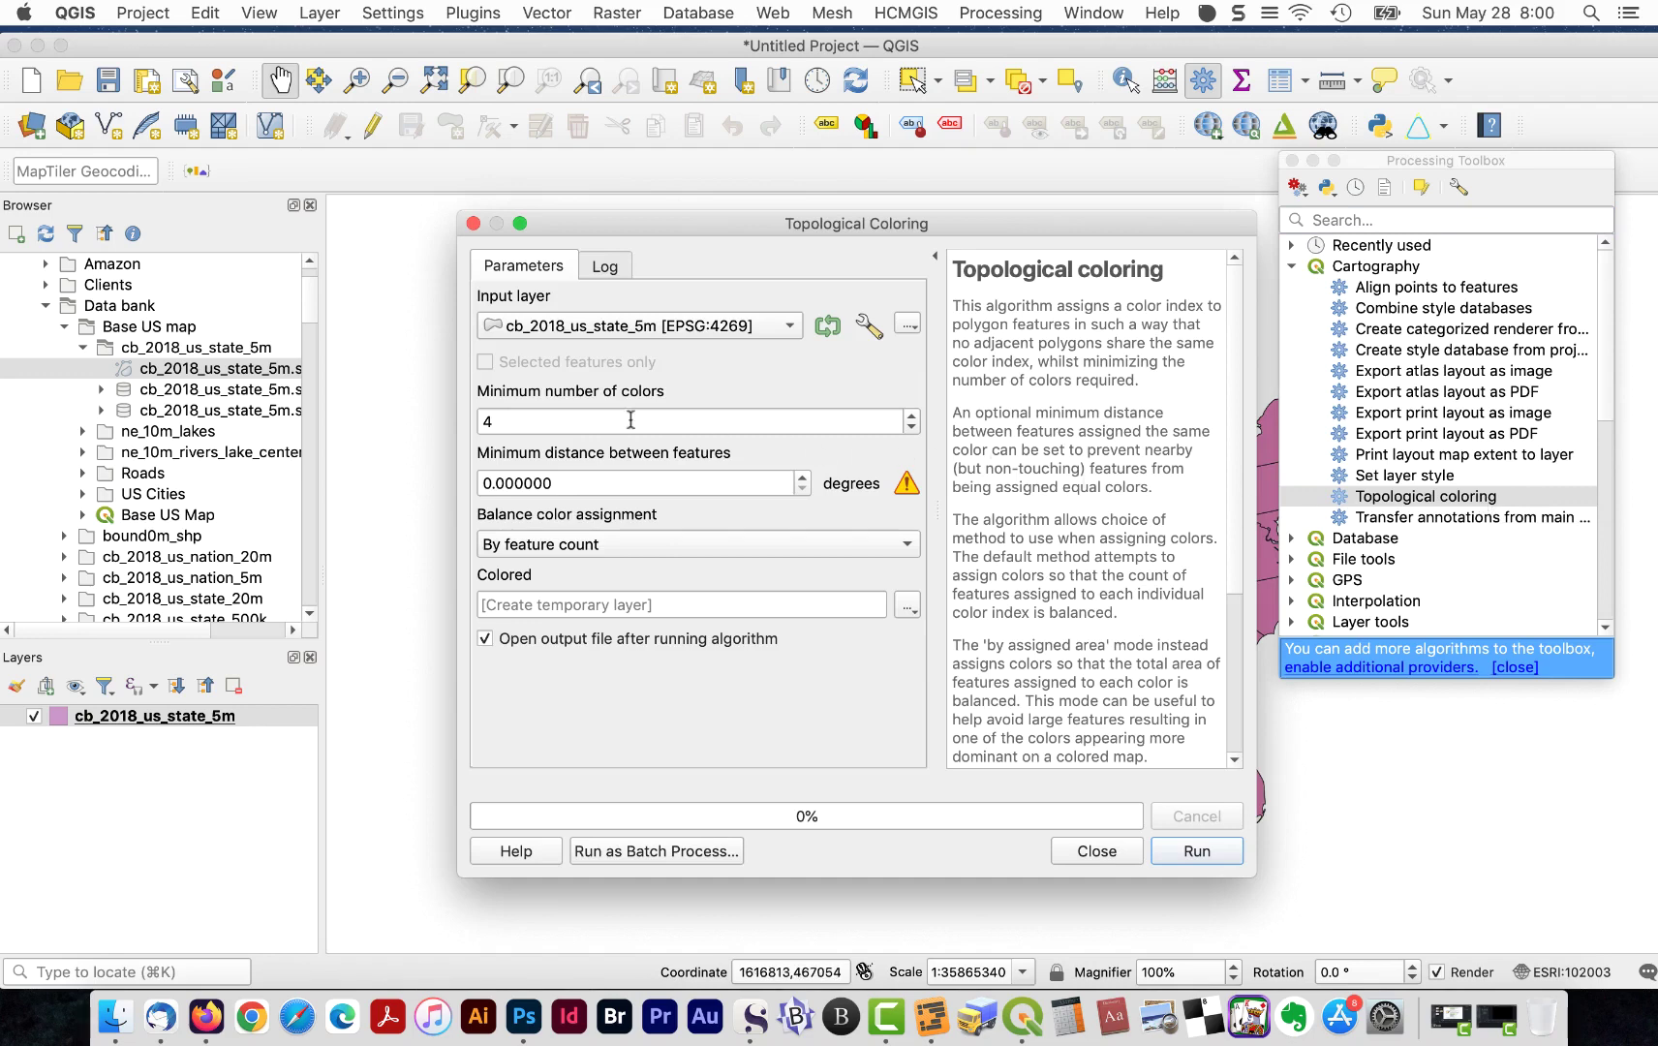
pyautogui.doubleClick(537, 423)
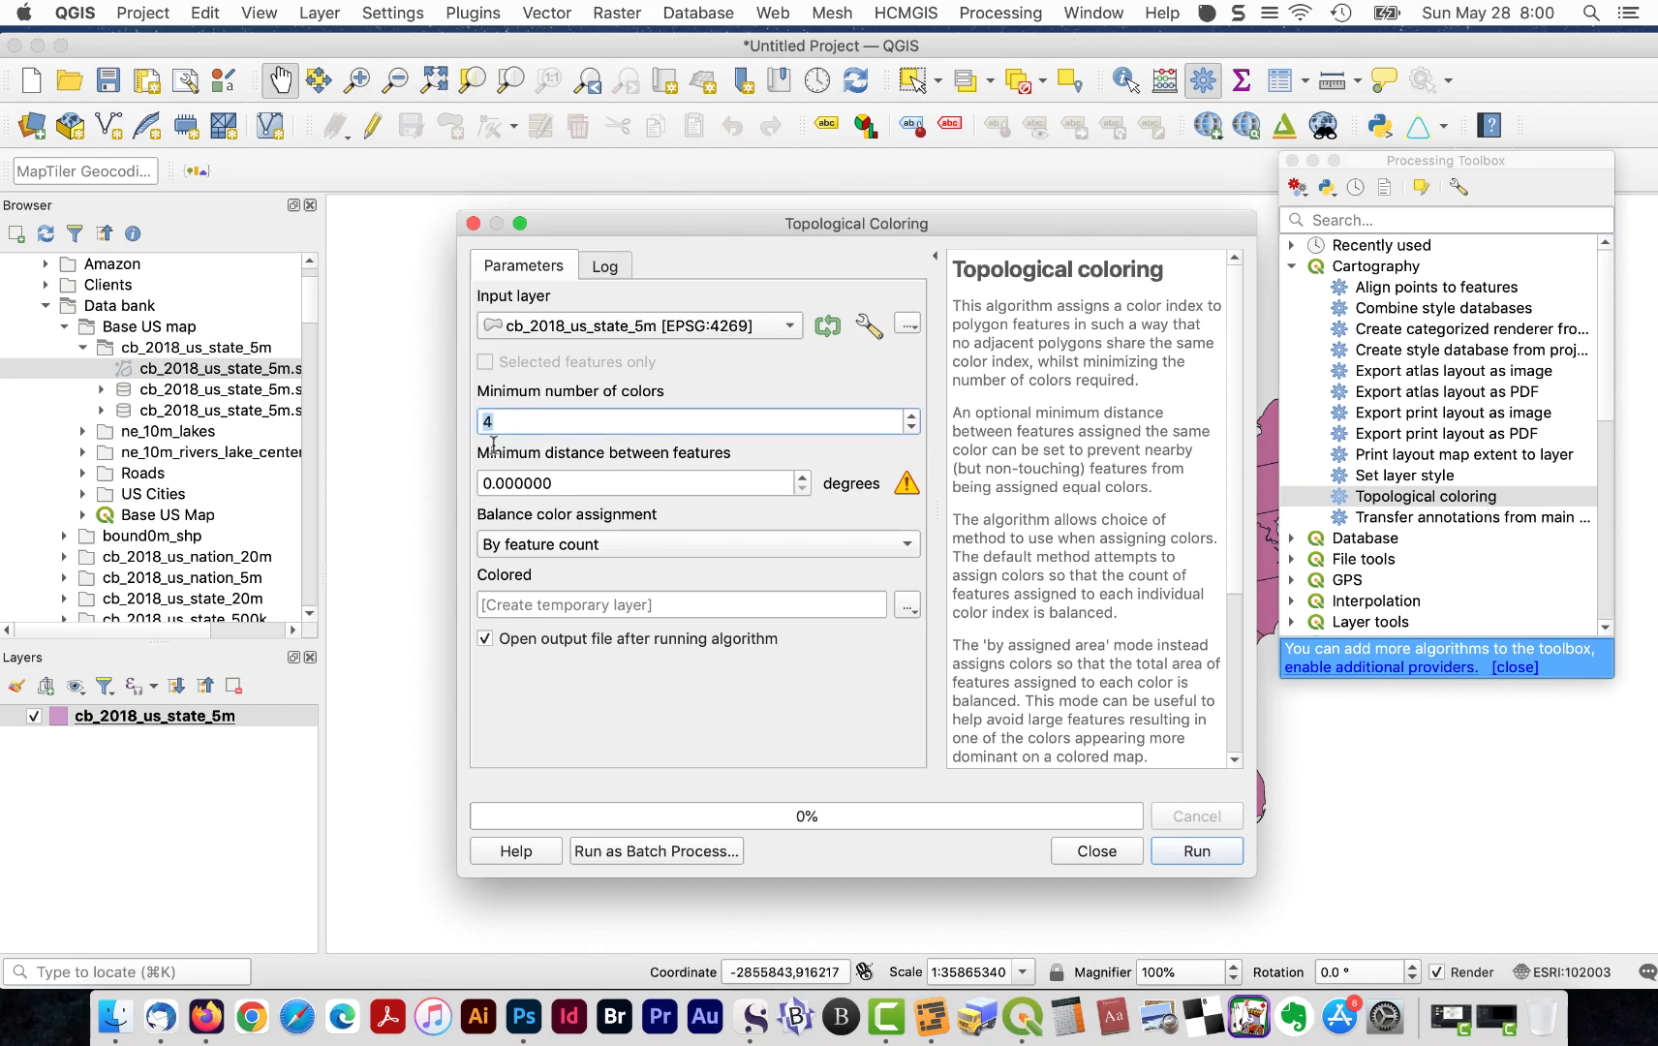
pyautogui.write('5')
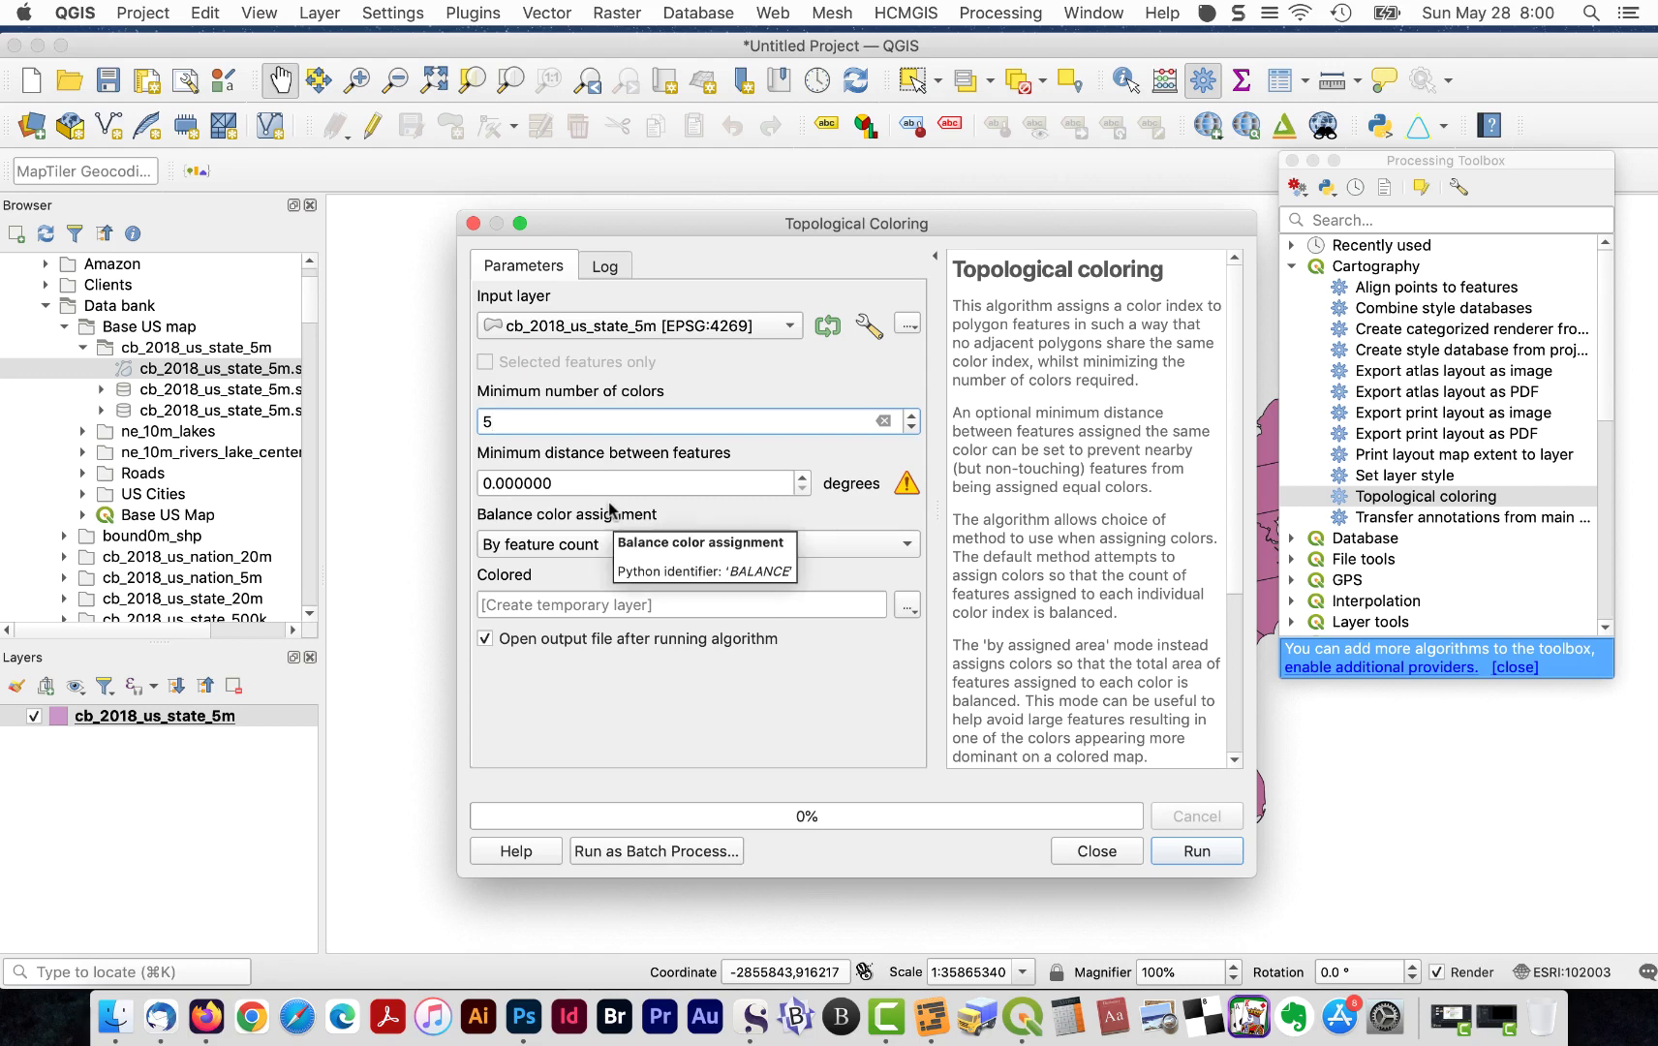
pyautogui.click(1195, 850)
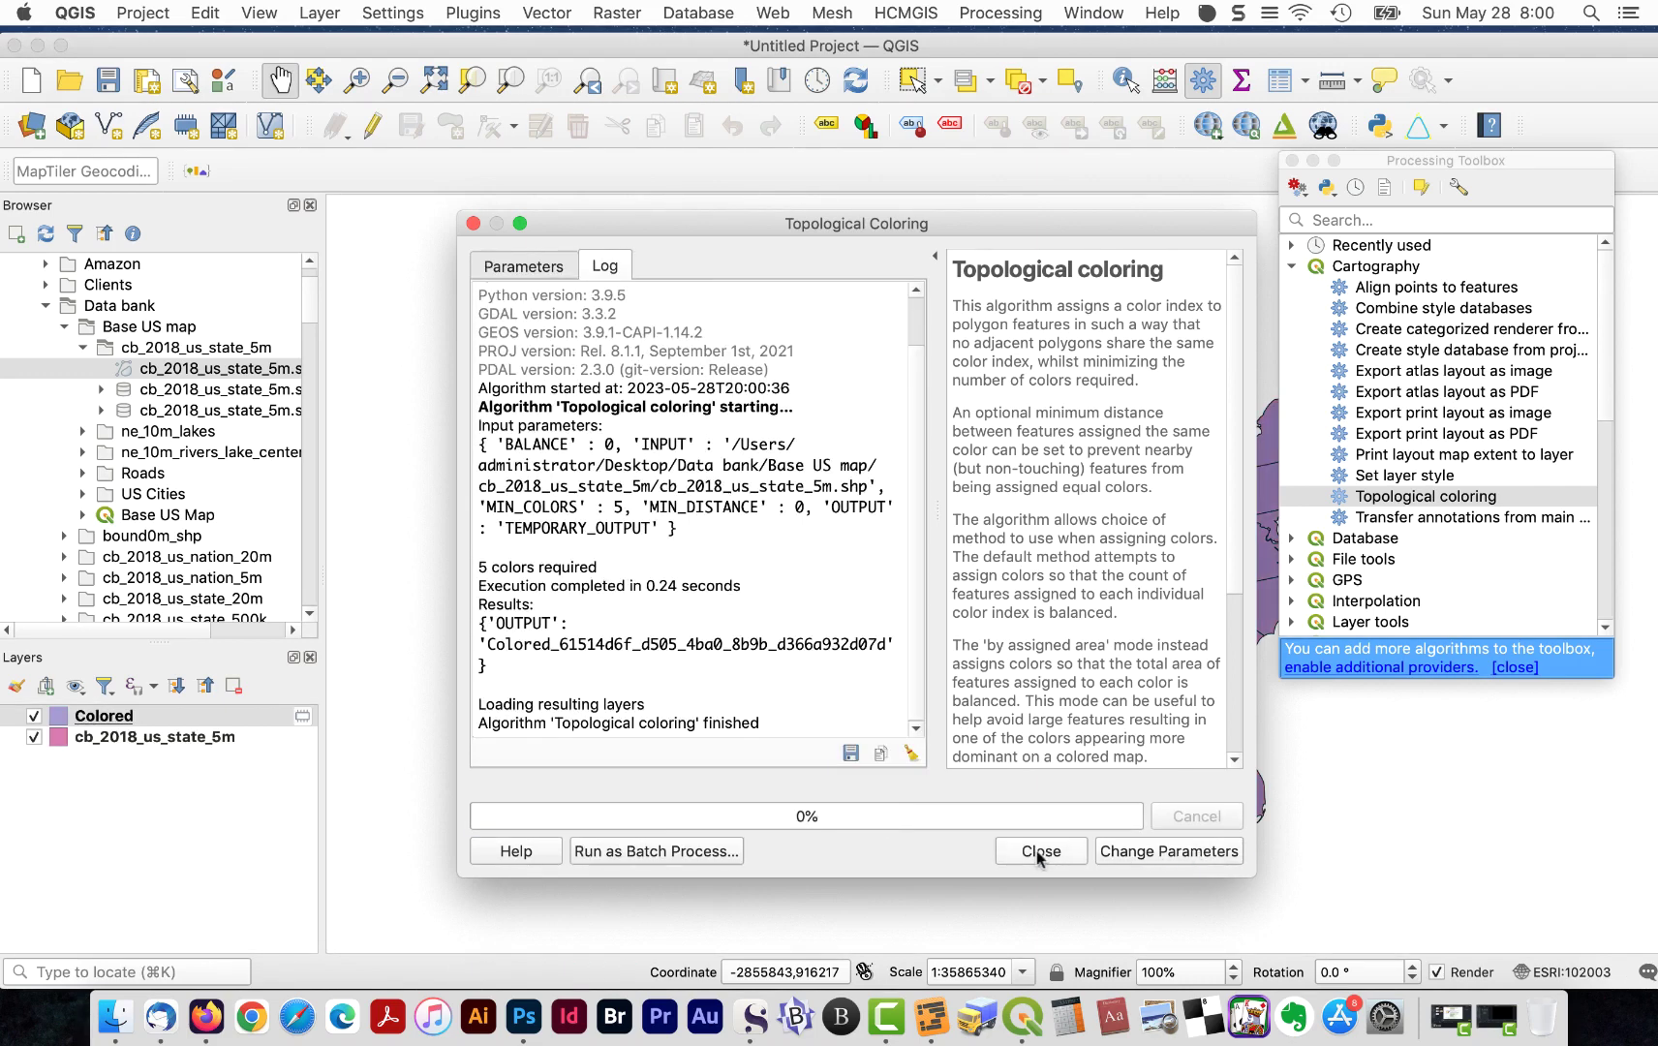
pyautogui.click(1041, 852)
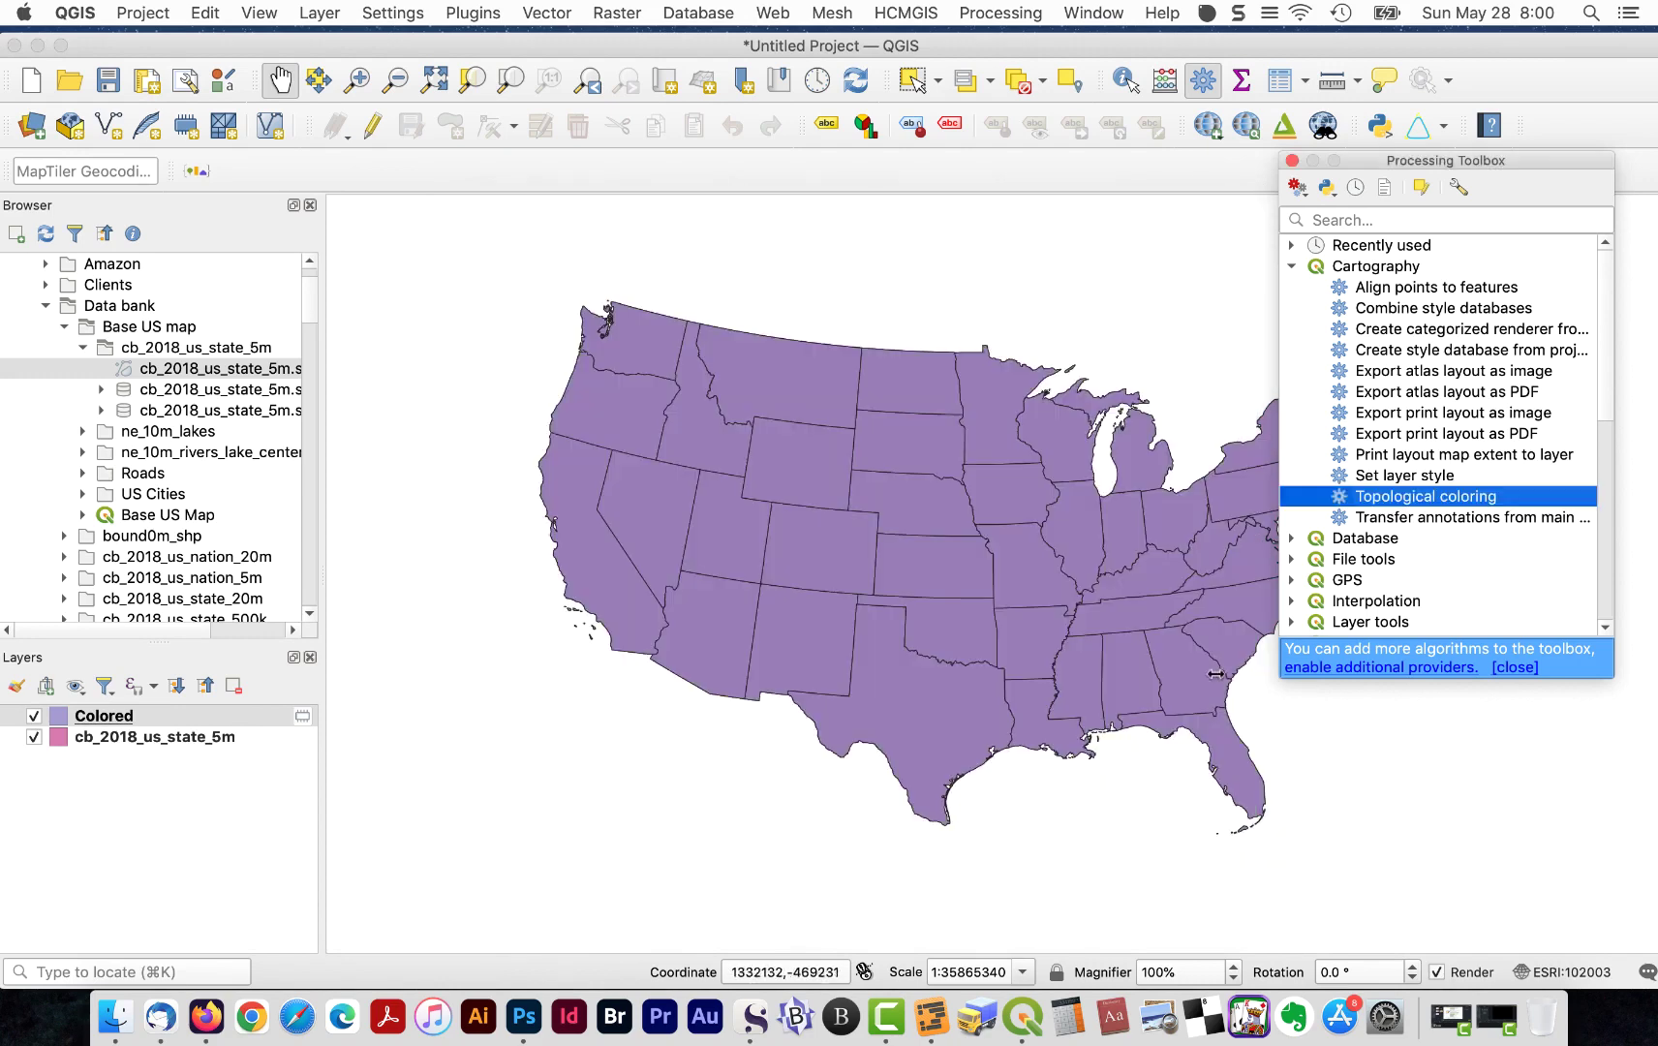
# - Open the Colored layer's attribute table, review its color_id values, then close it
pyautogui.click(1291, 161)
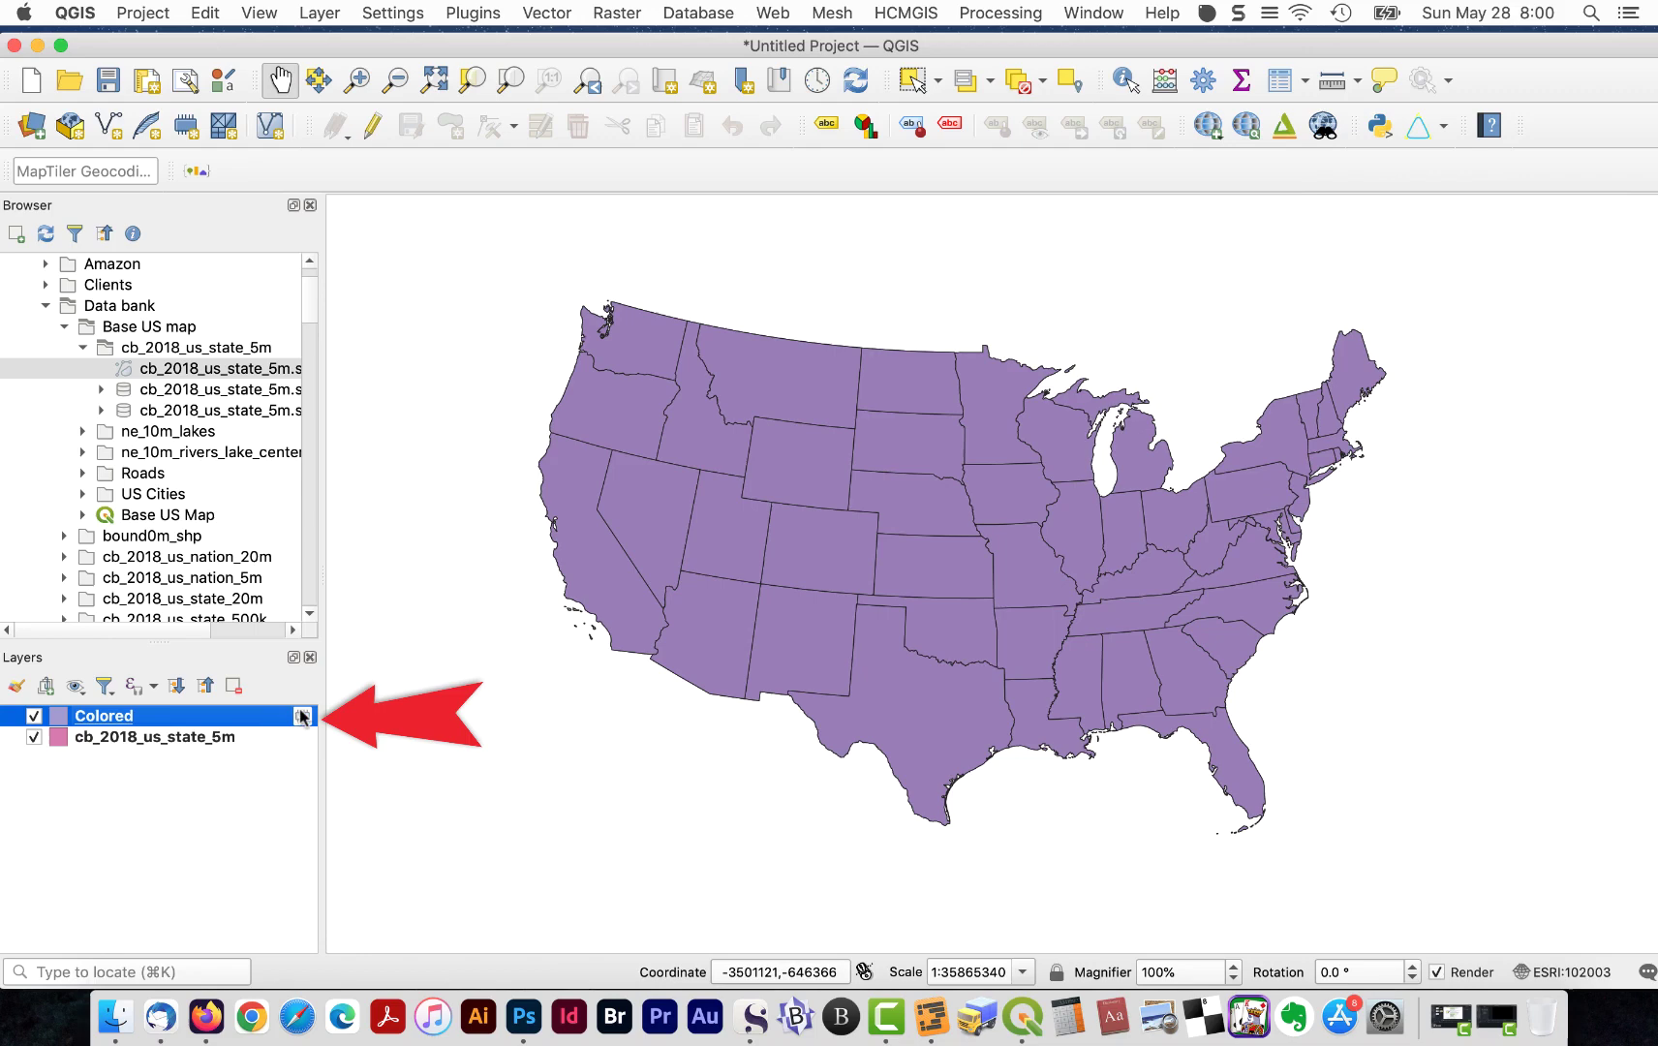
pyautogui.rightClick(242, 712)
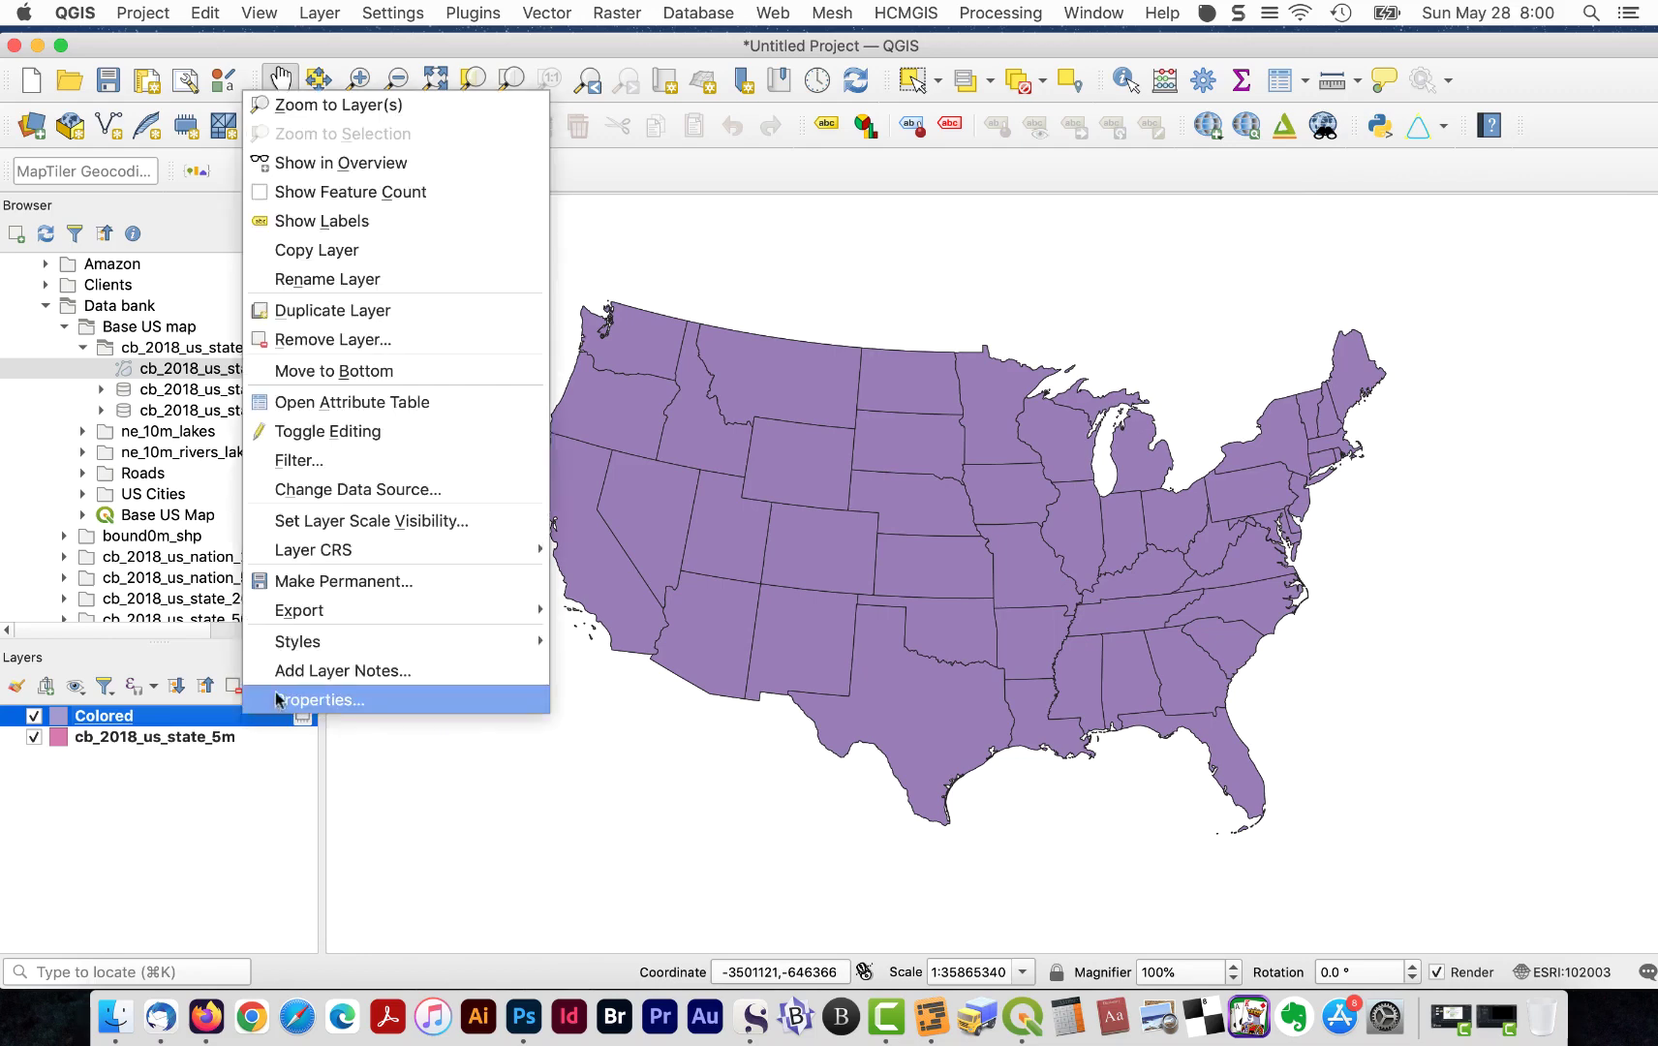
pyautogui.click(404, 412)
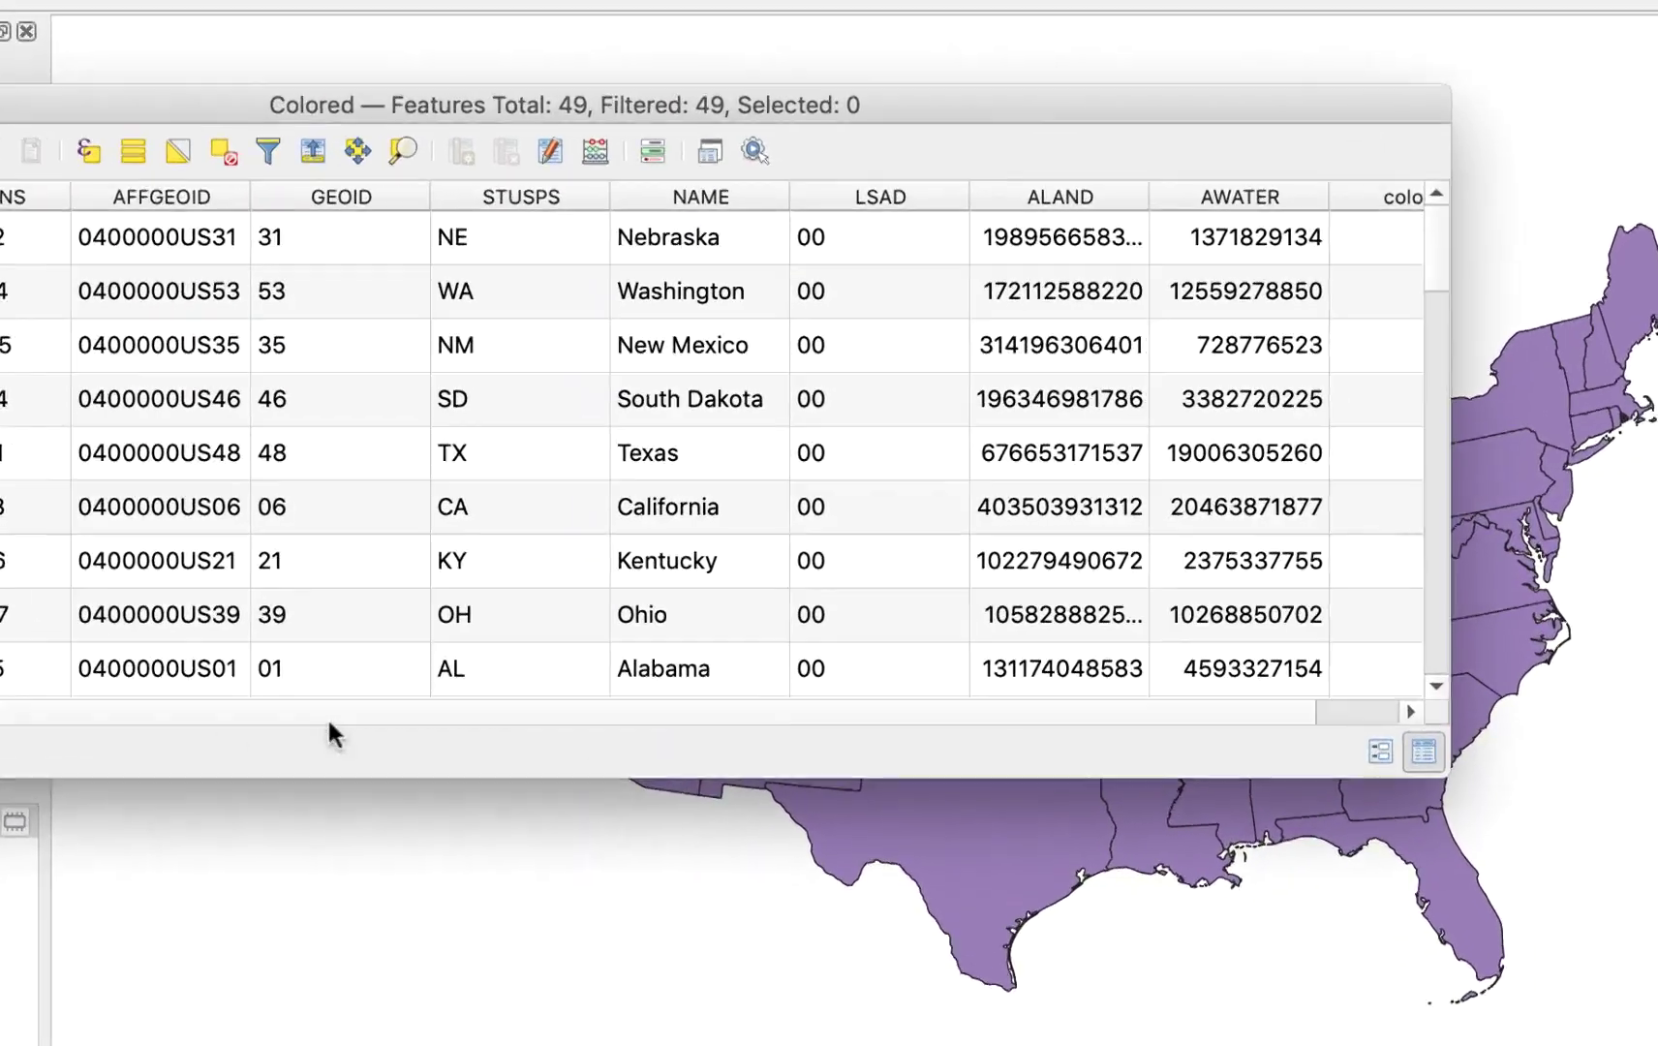
pyautogui.hscroll(3, 1150, 732)
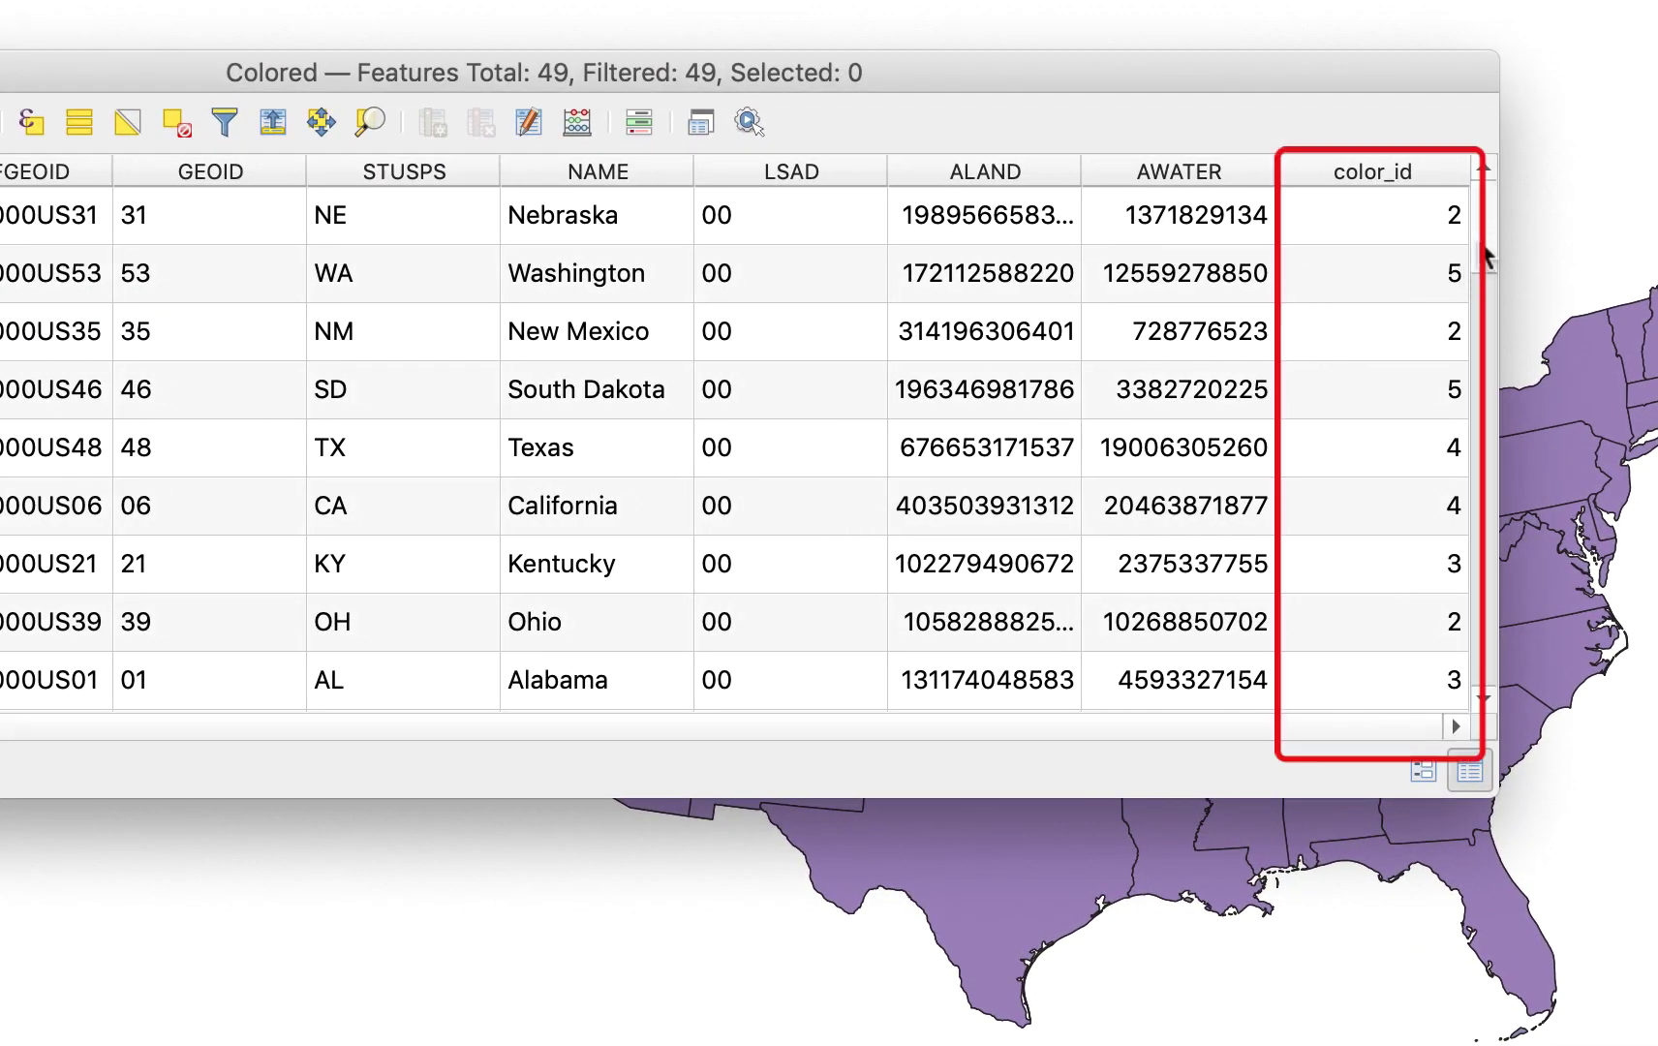
pyautogui.scroll(-5, 1489, 286)
pyautogui.scroll(-10, 1489, 283)
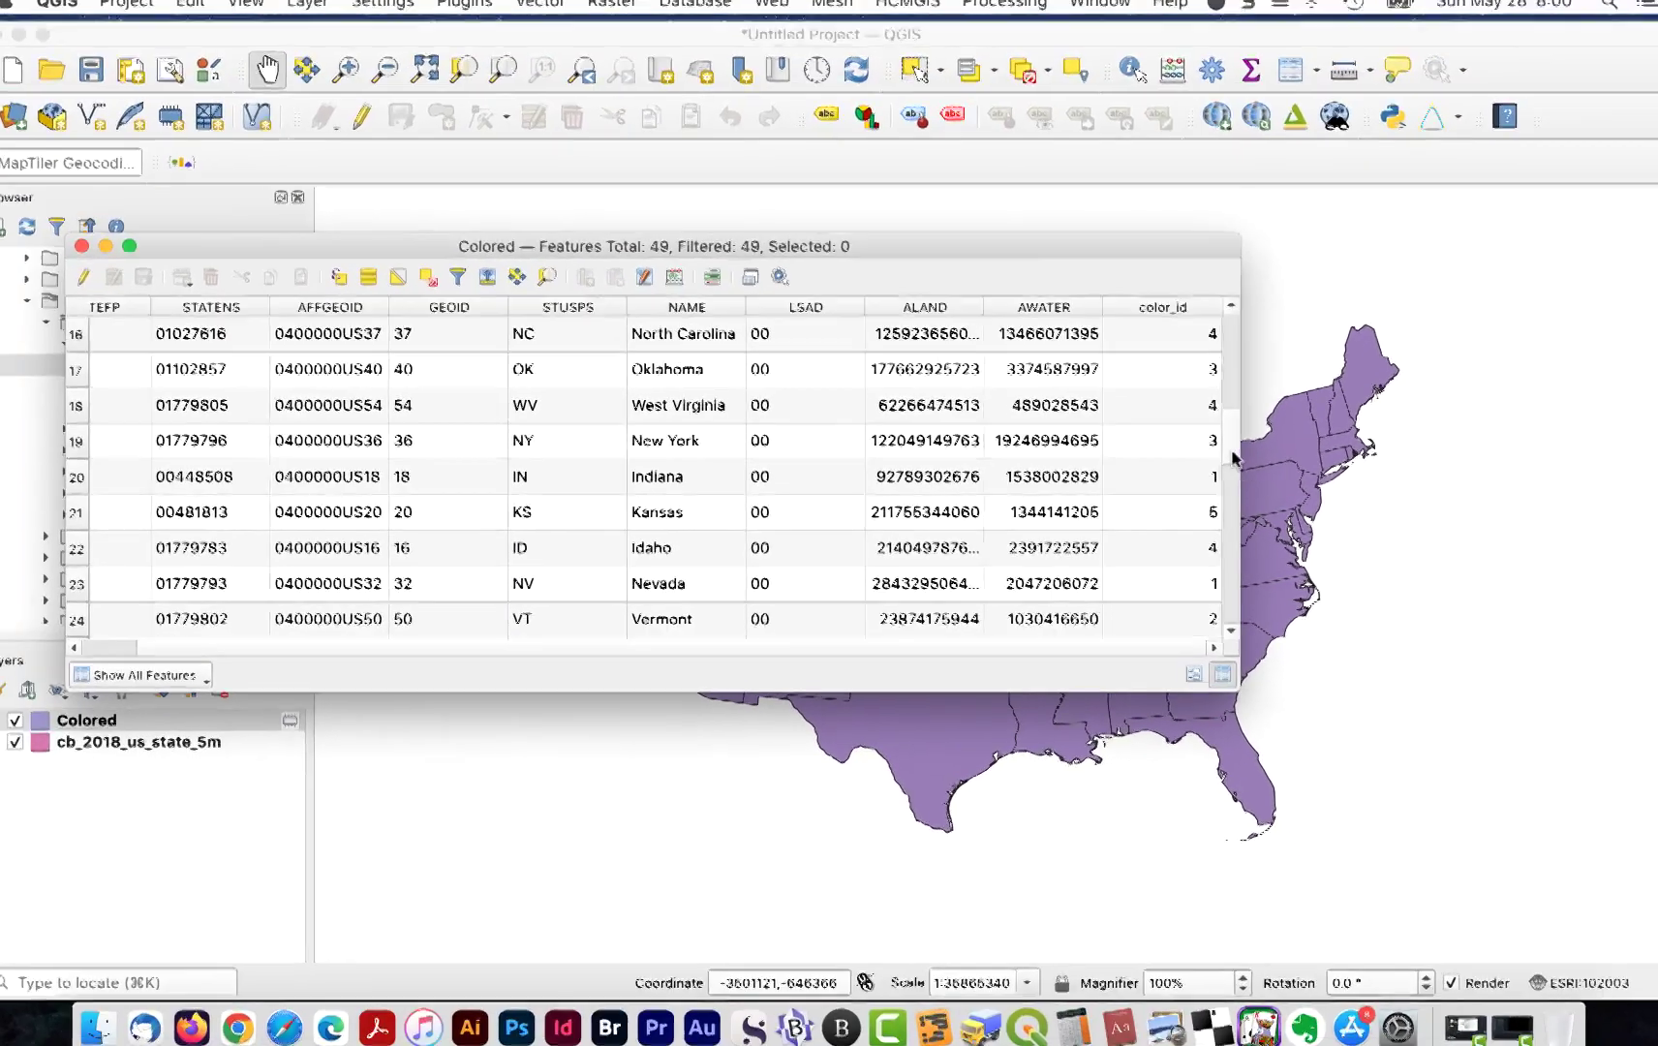
pyautogui.click(99, 253)
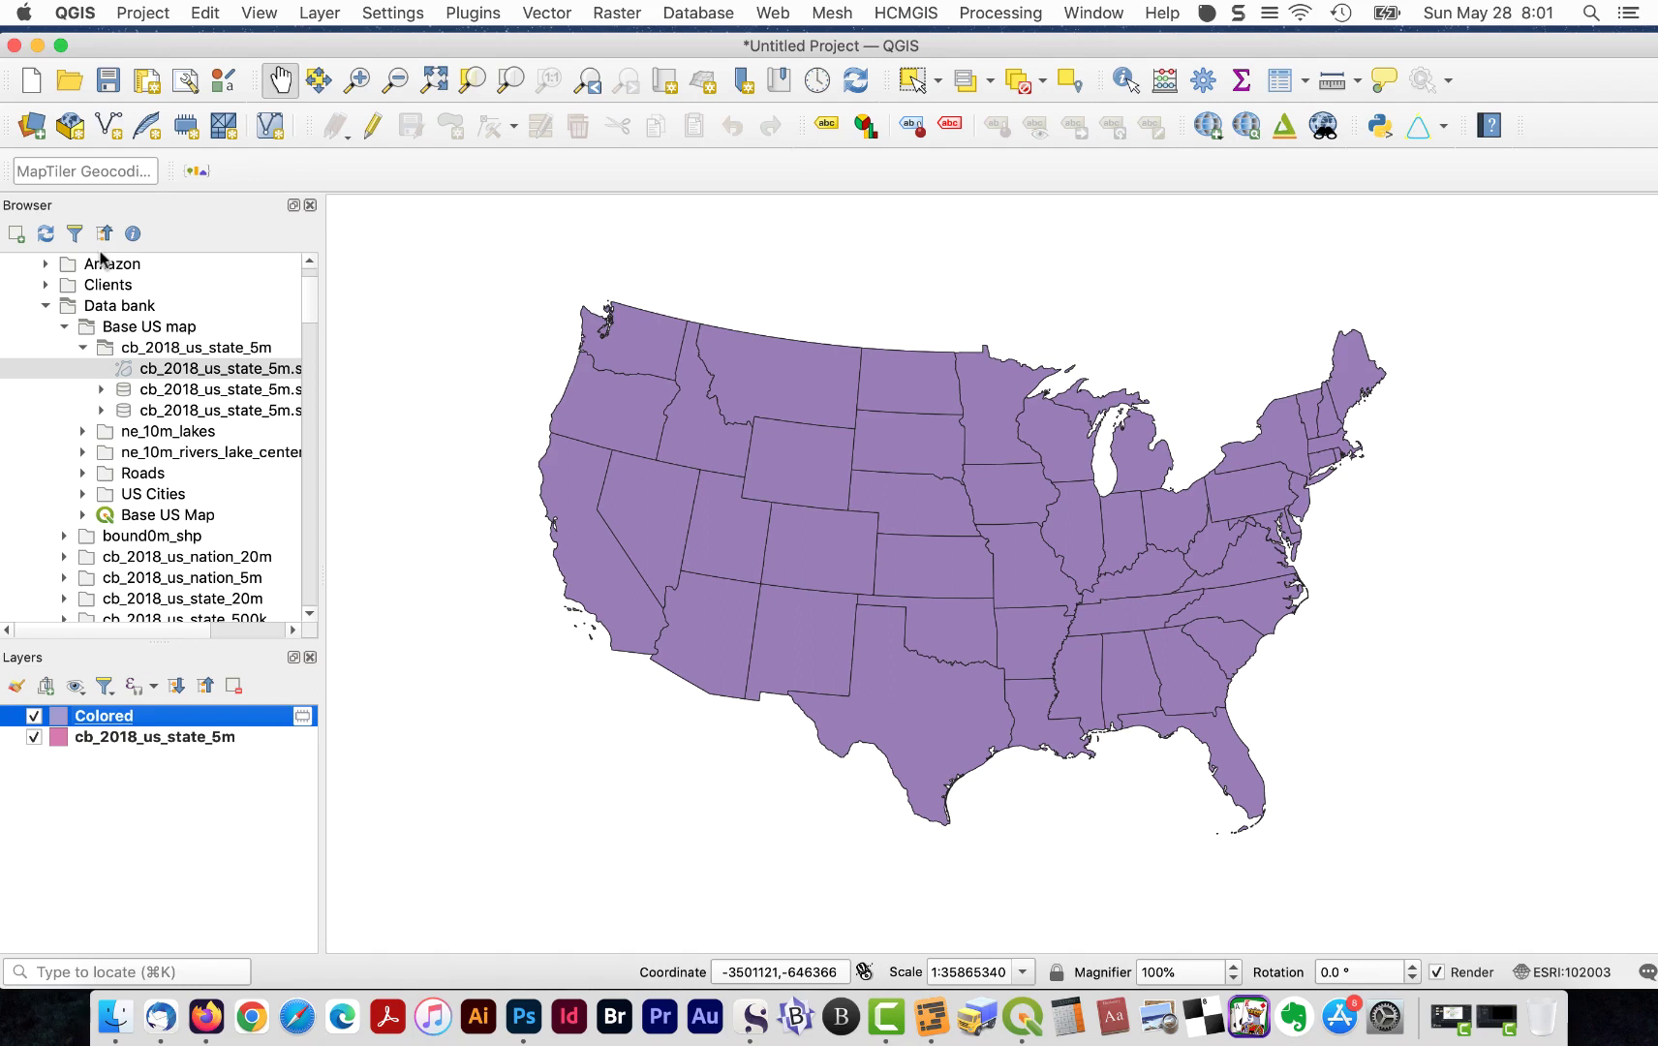
# - Save the temporary Colored layer as the ESRI Shapefile 'CONUS states' in the CONUS folder
pyautogui.write('CO')
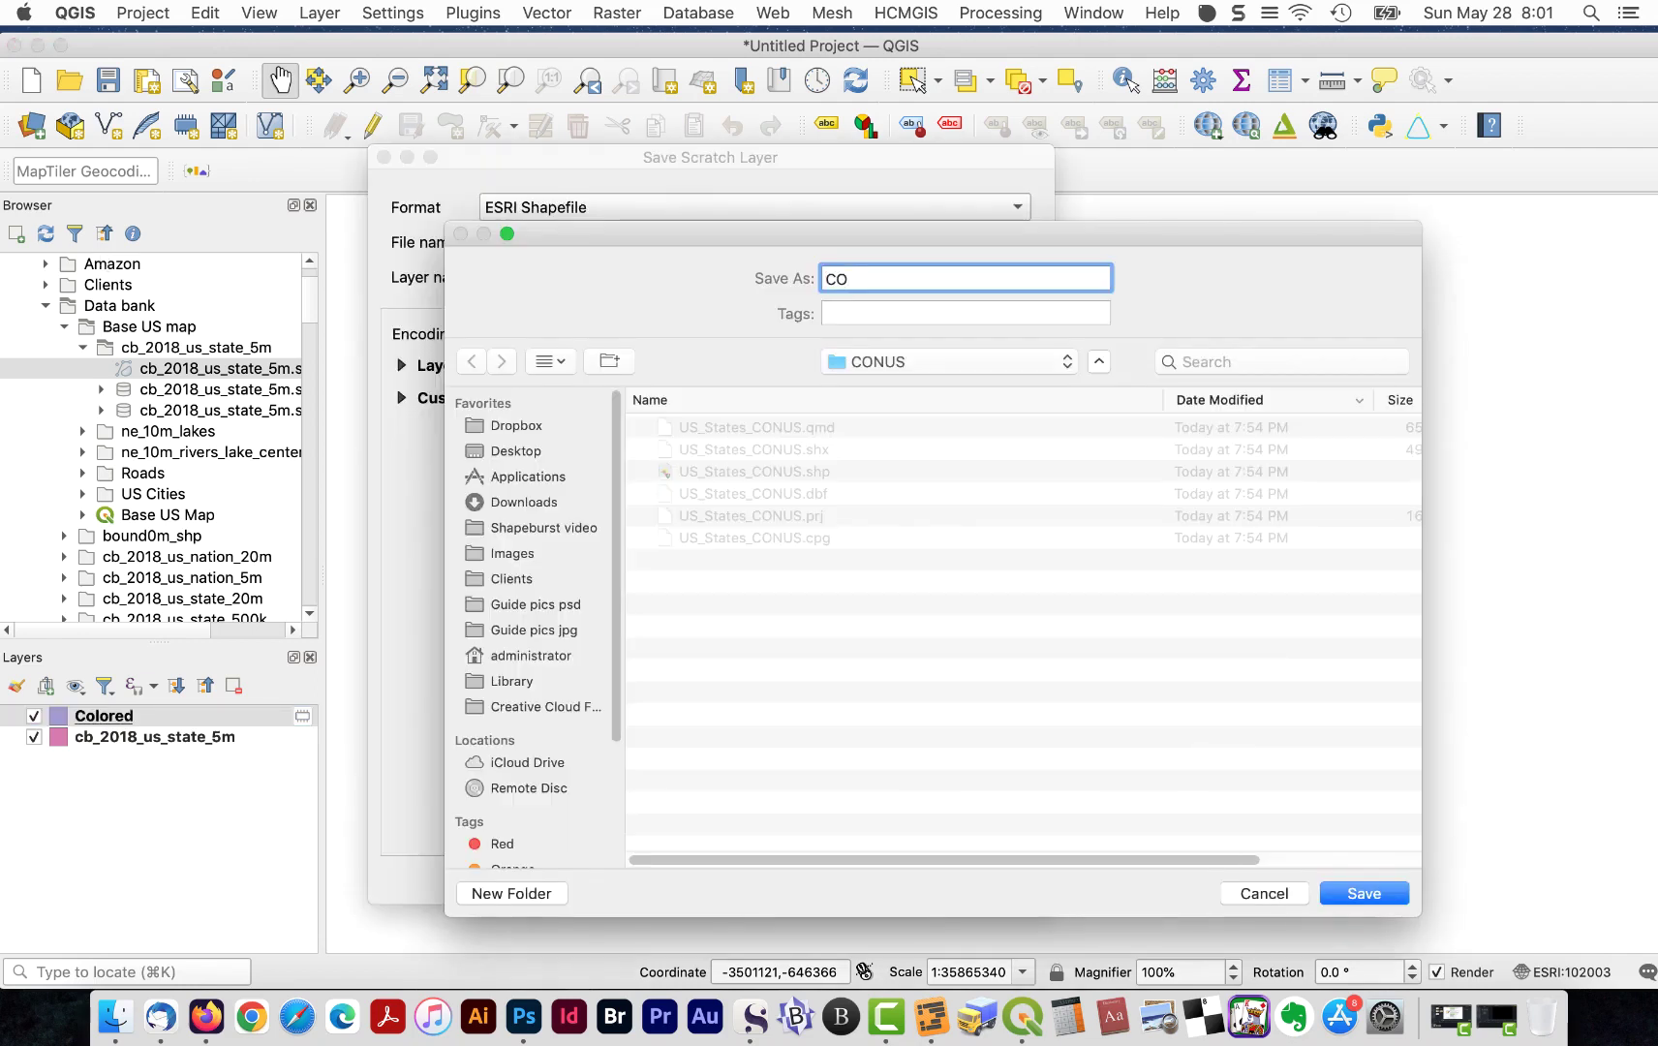
pyautogui.write('NUS states')
pyautogui.click(1375, 895)
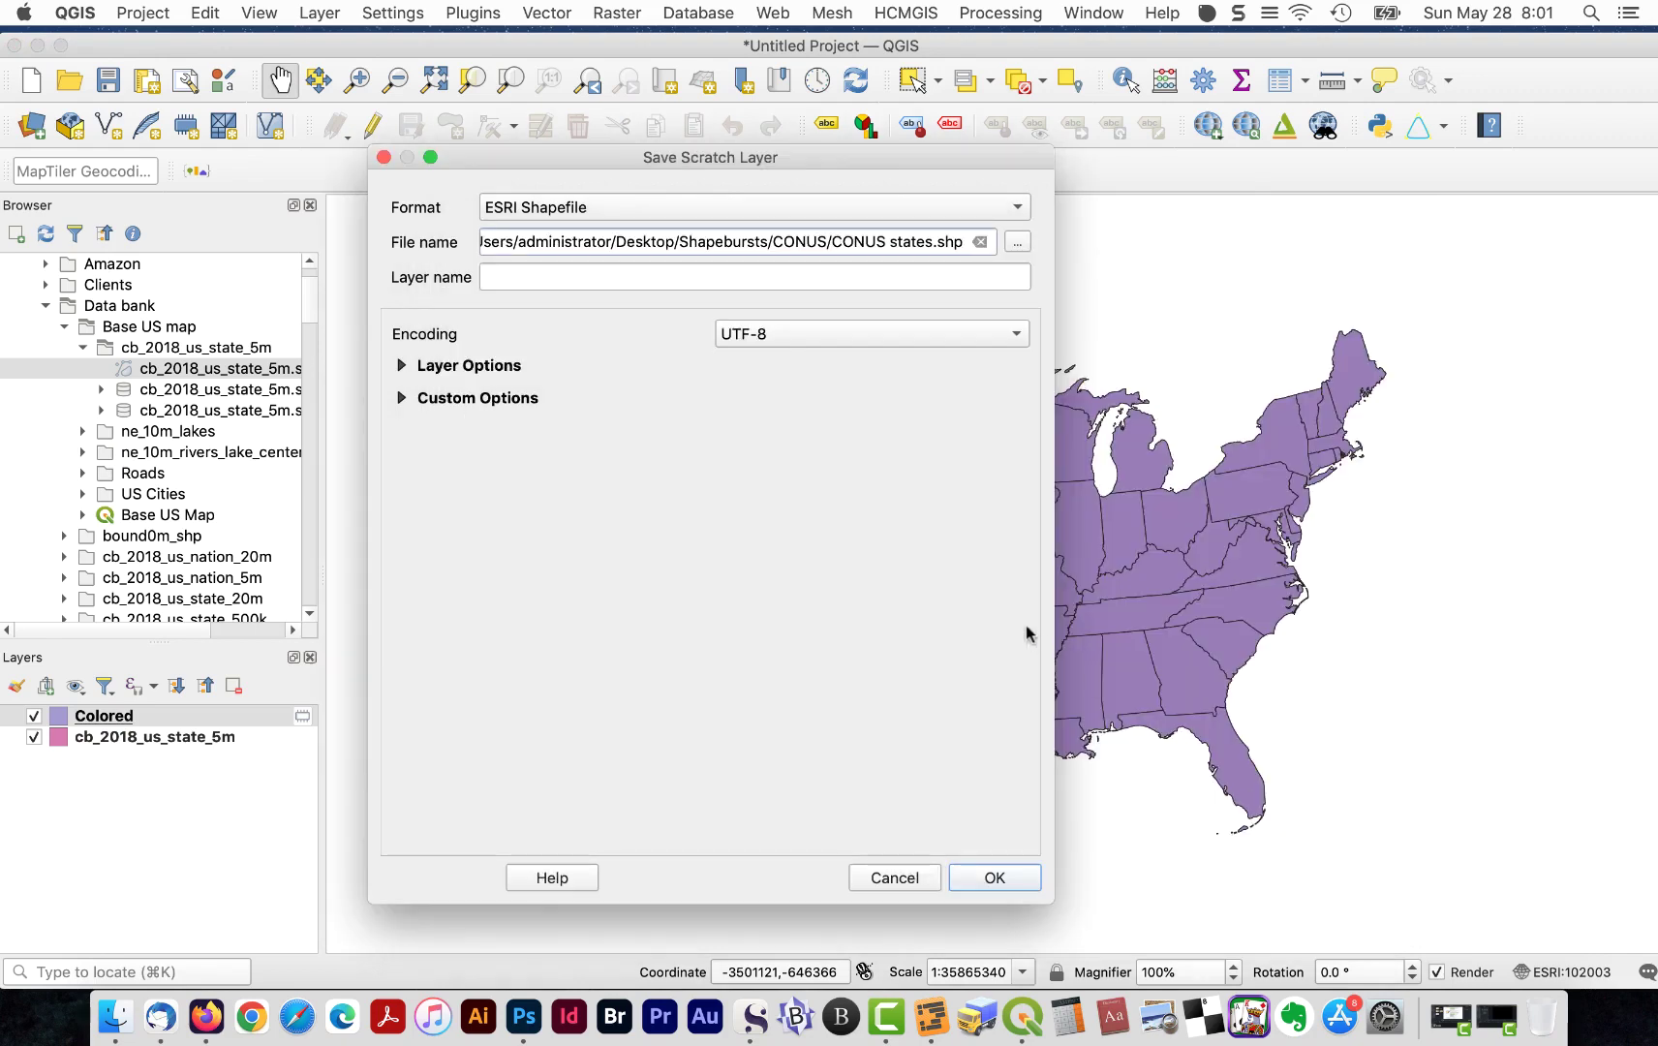
pyautogui.click(990, 876)
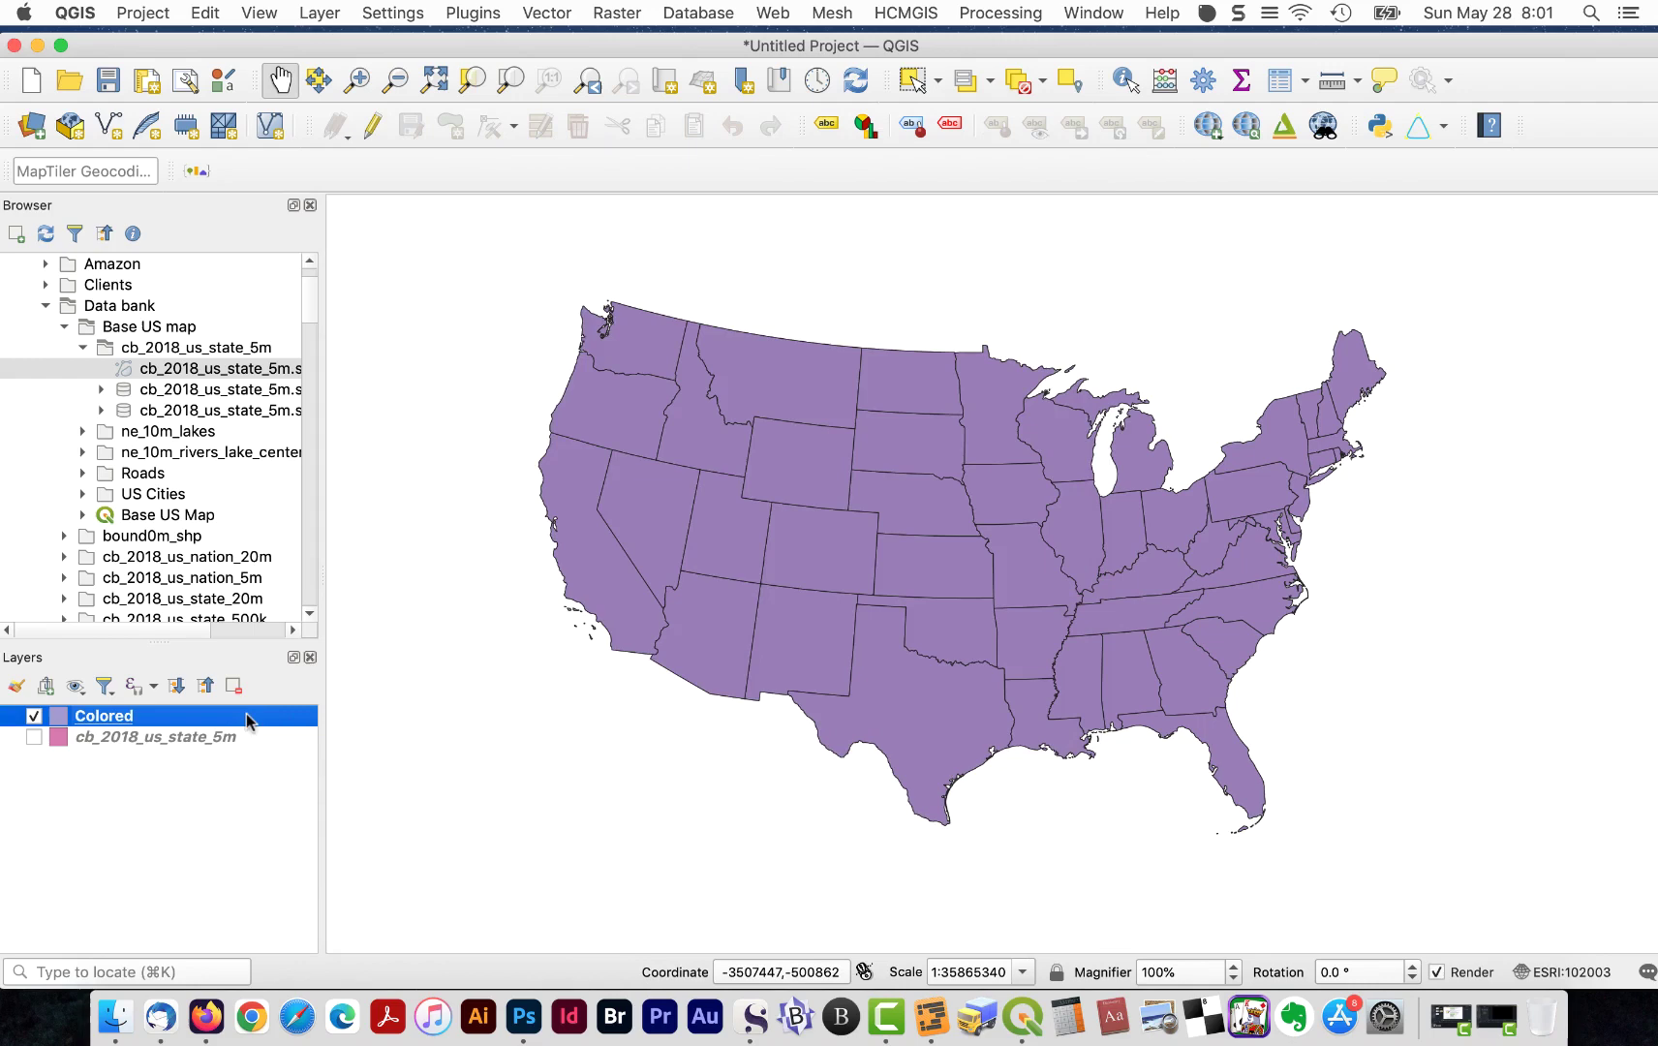
# - Categorize the Colored layer by color_id, classify into five colour classes, and apply
pyautogui.doubleClick(246, 712)
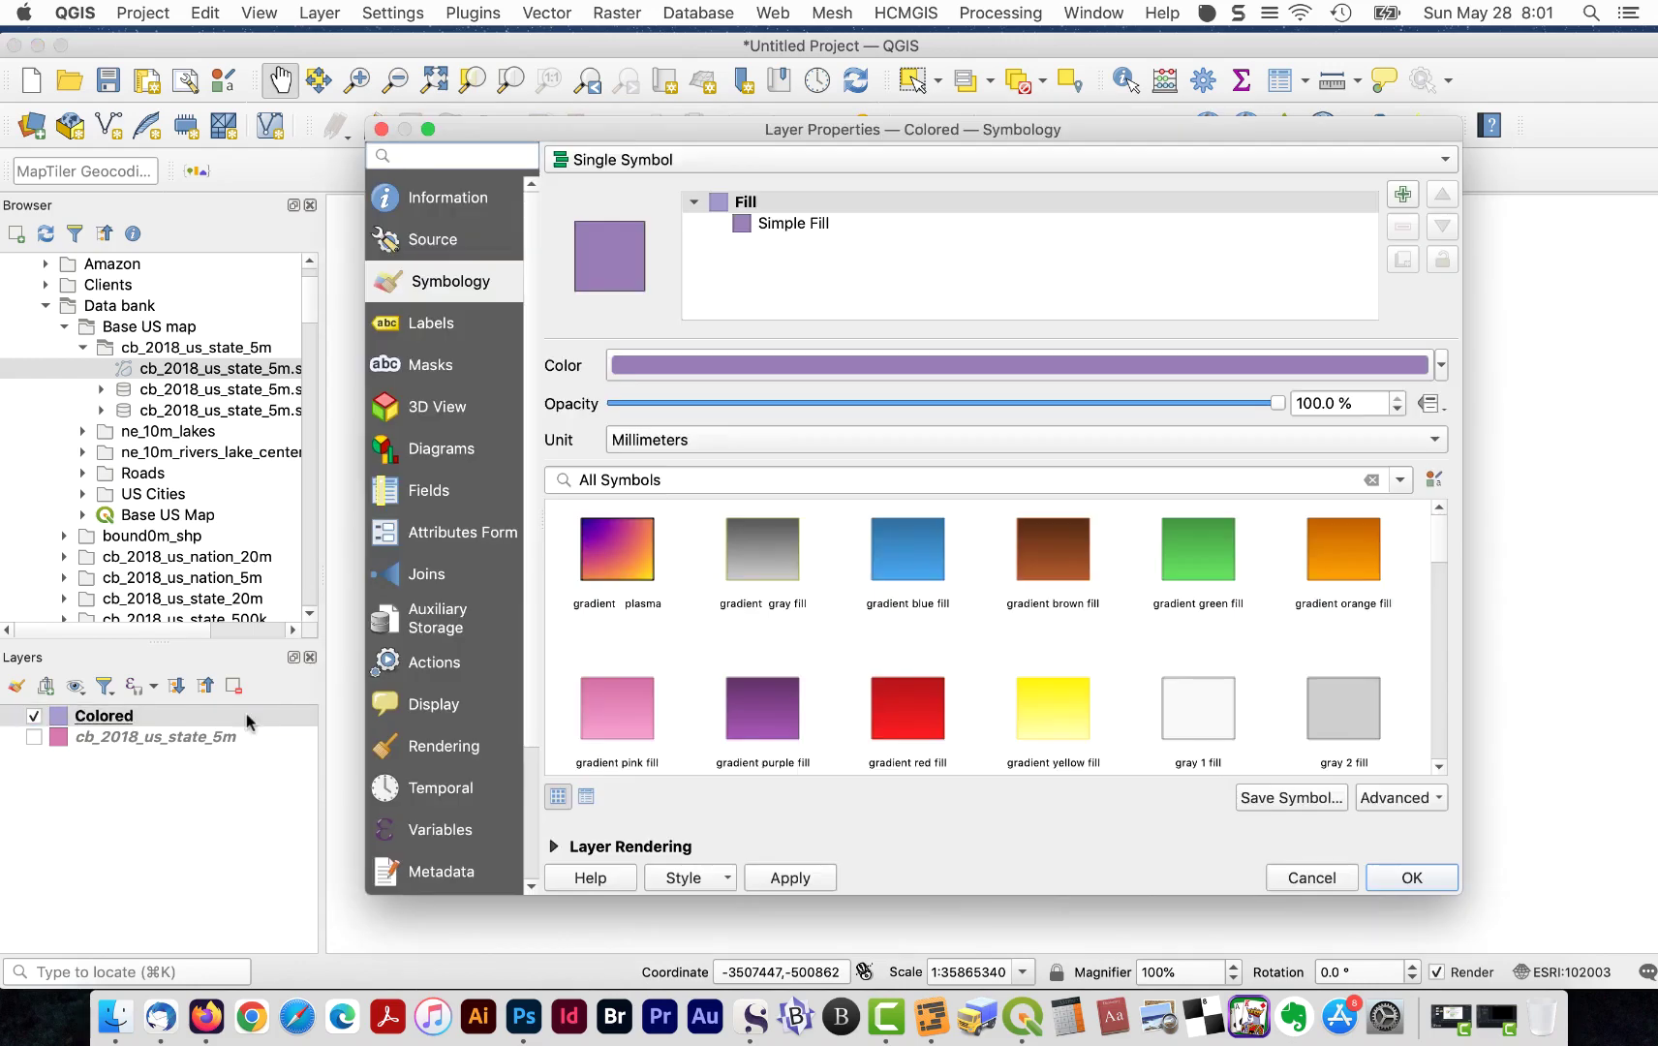
pyautogui.click(726, 160)
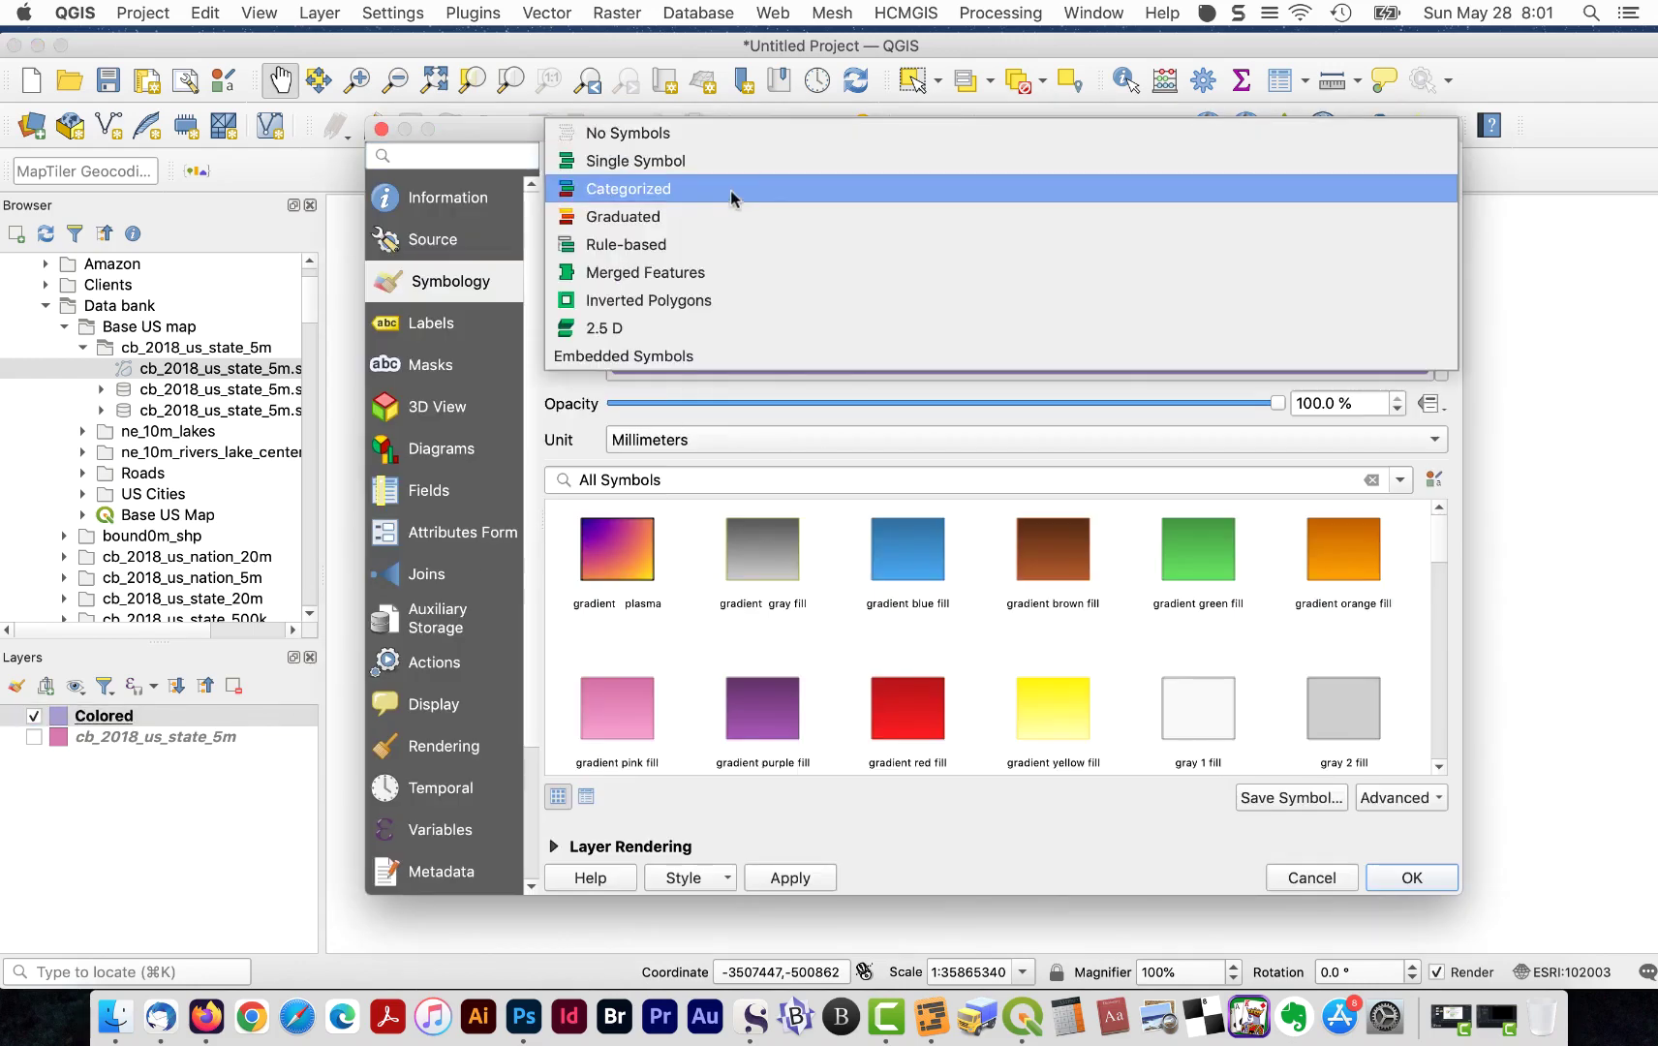
pyautogui.click(726, 187)
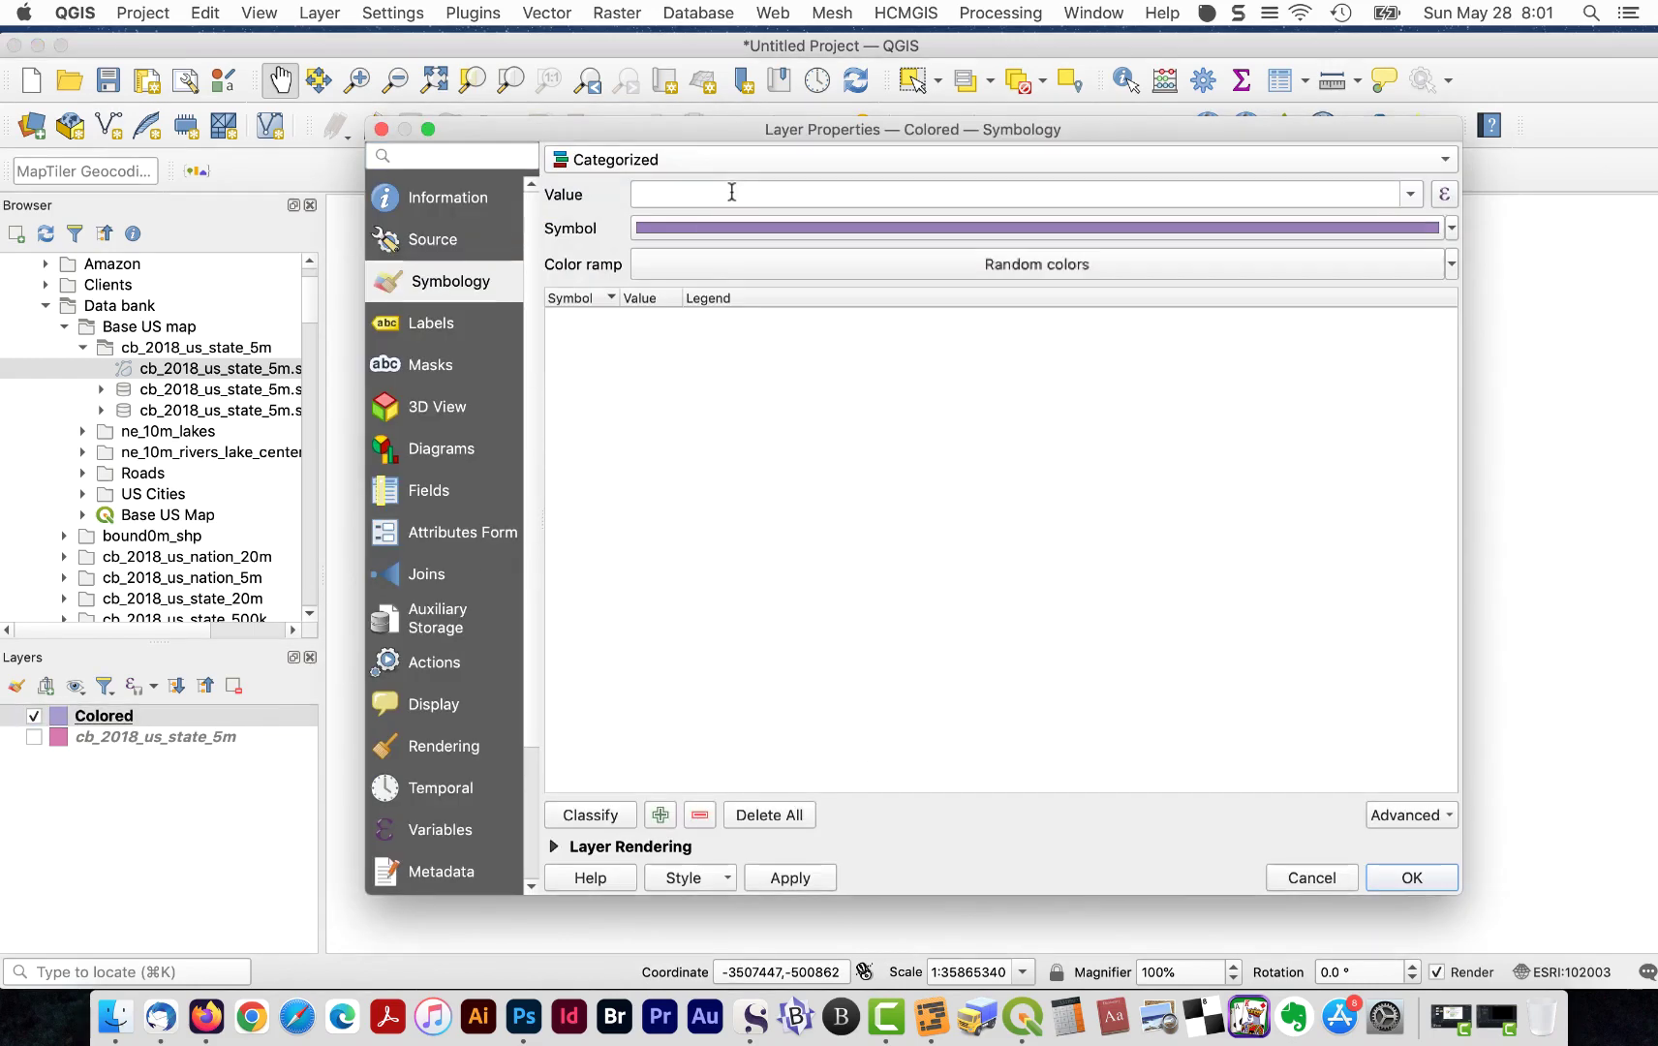
pyautogui.click(1411, 195)
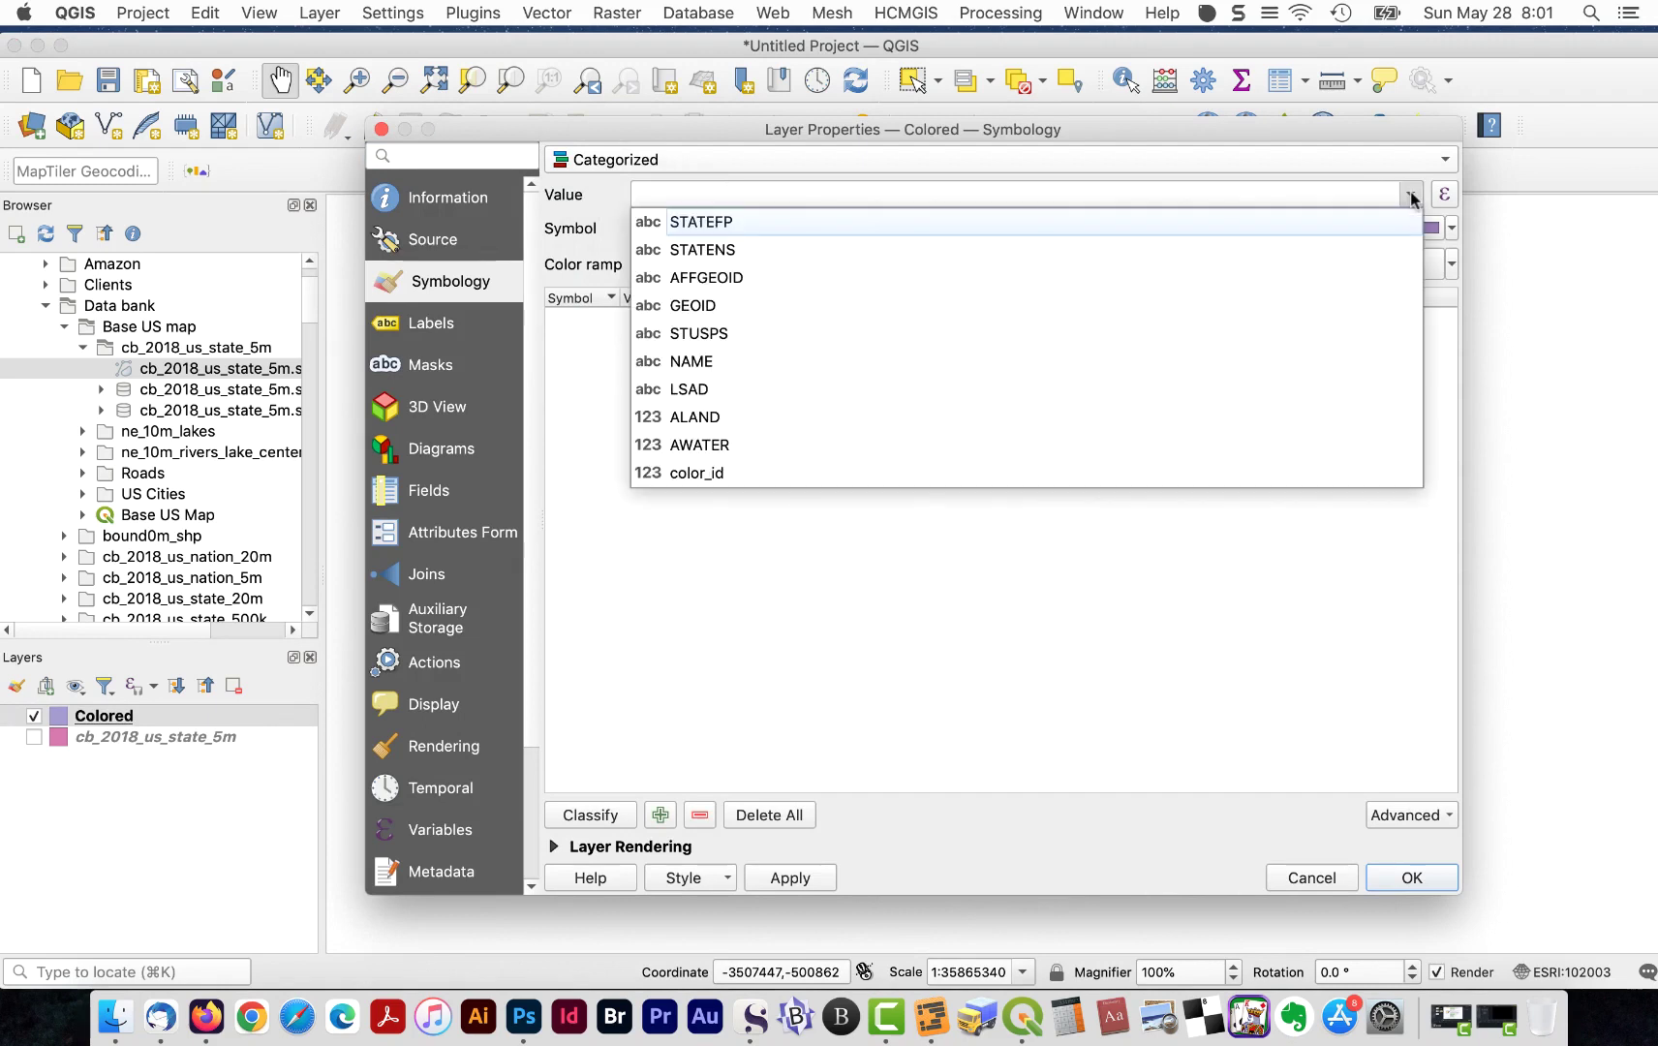
pyautogui.click(1308, 467)
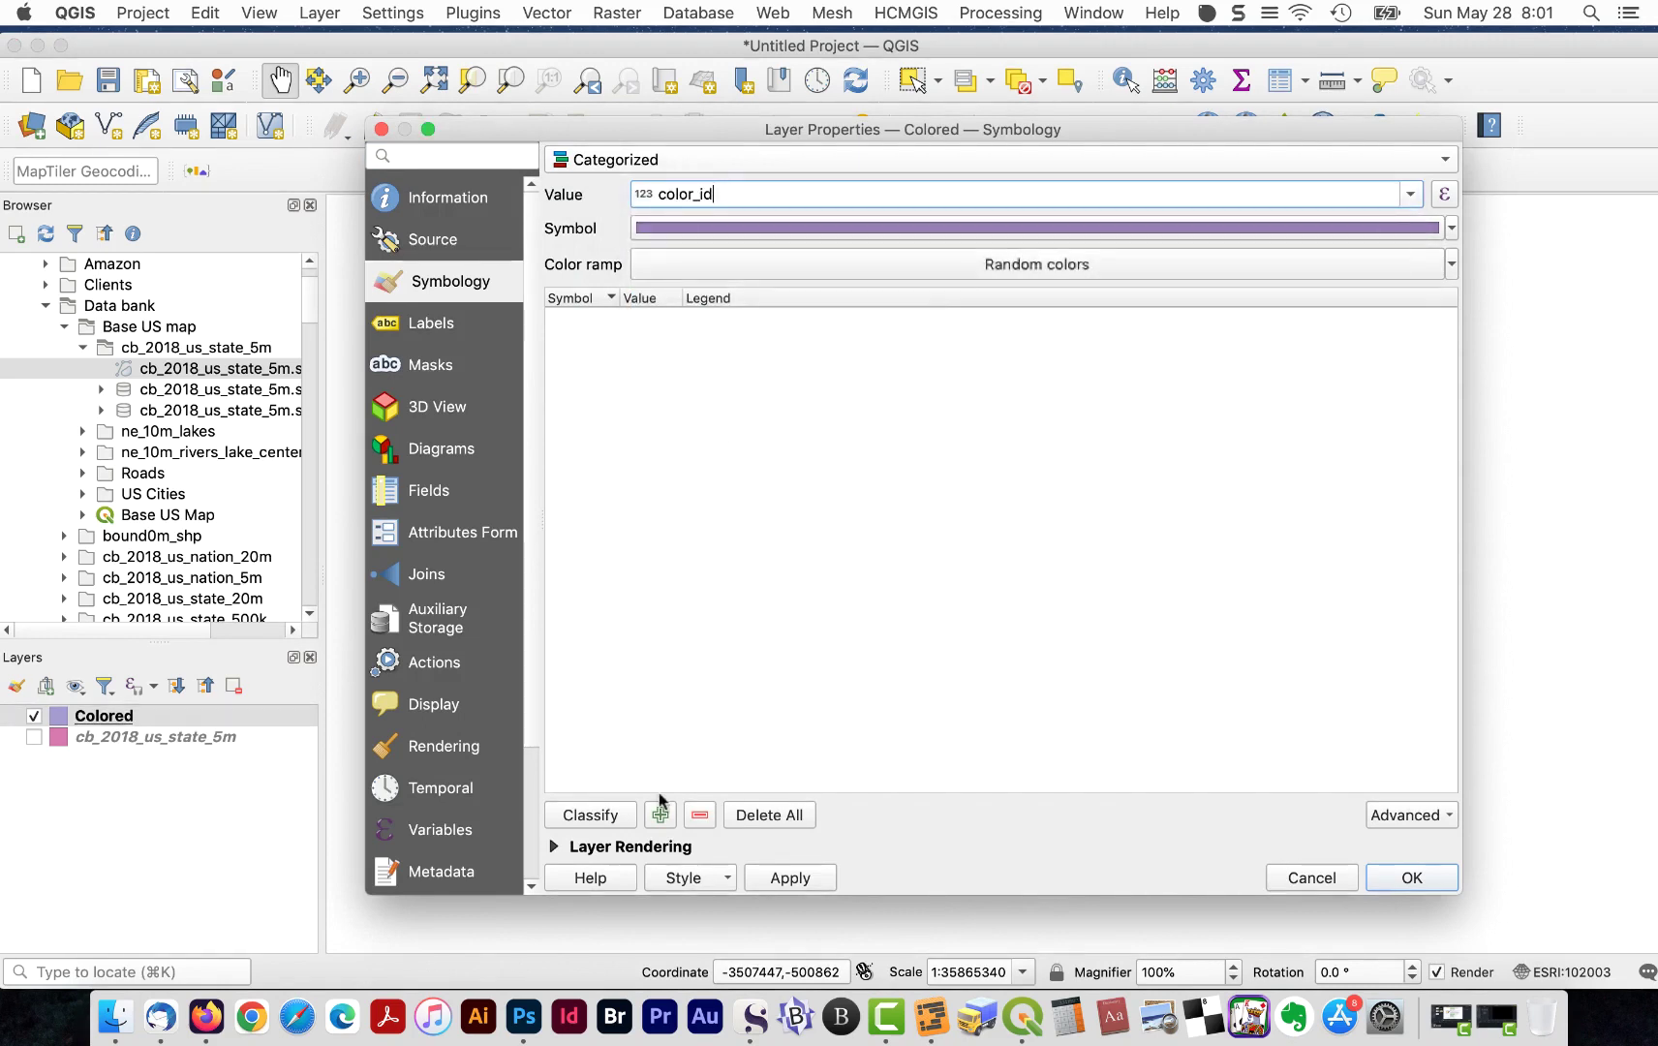
pyautogui.click(609, 814)
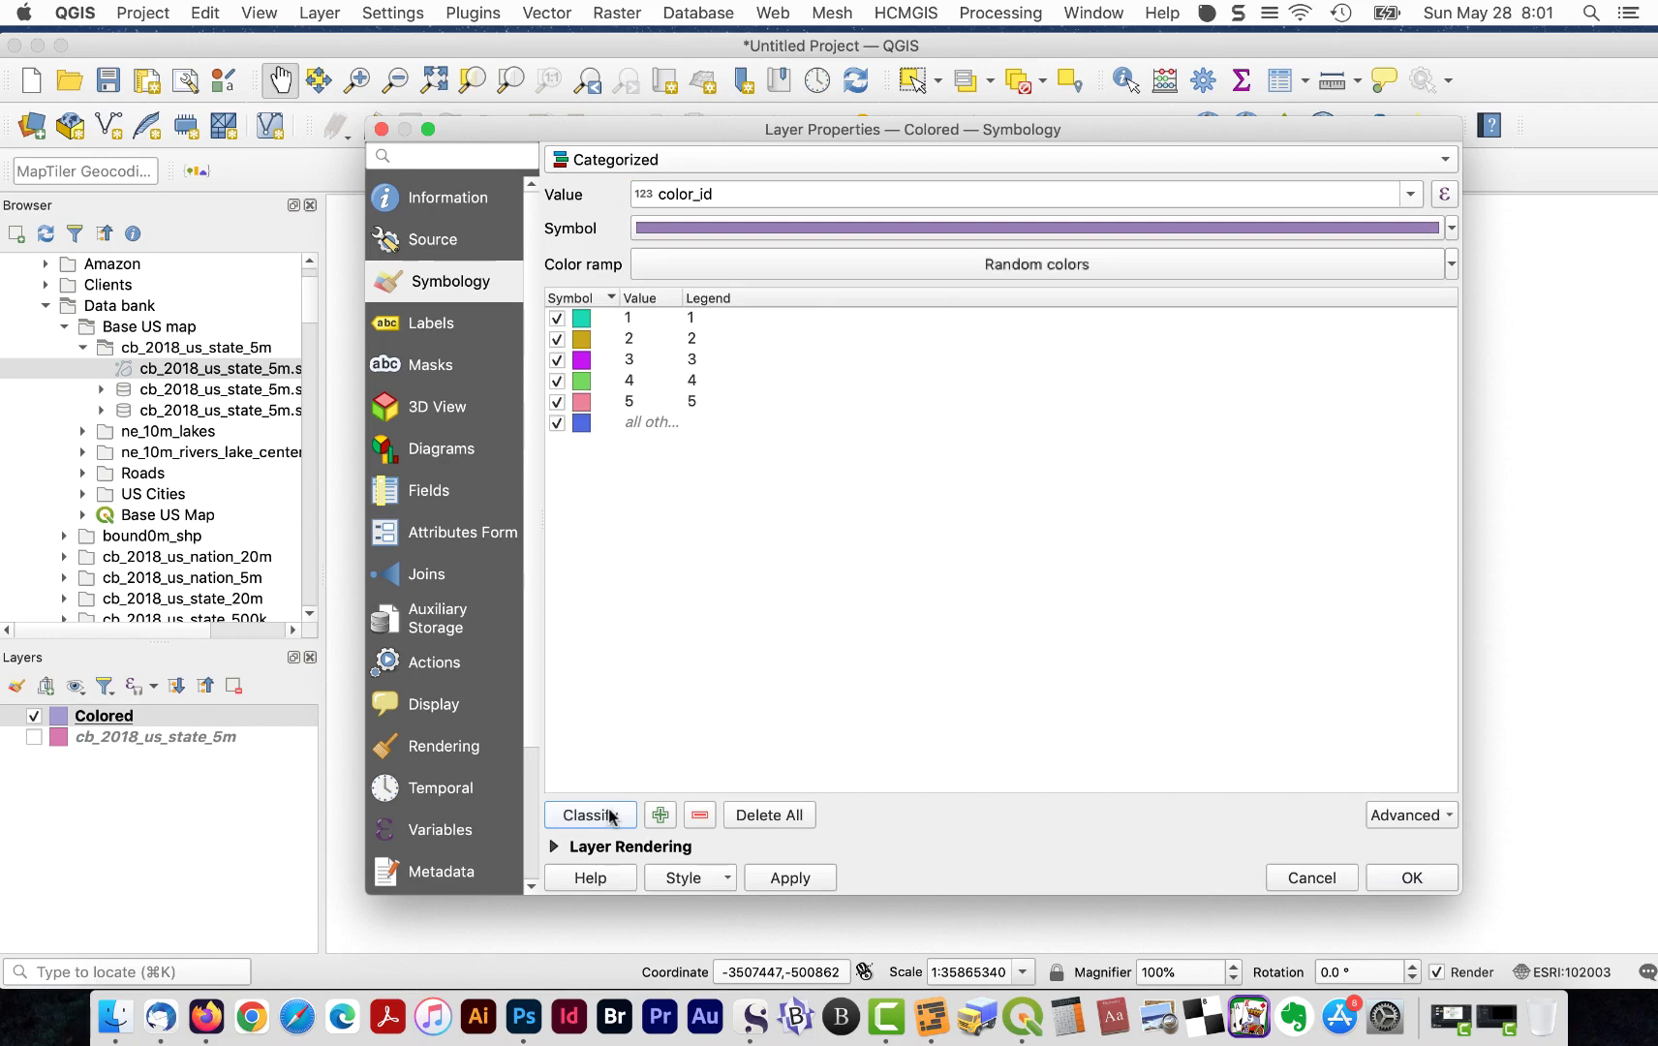
pyautogui.click(806, 879)
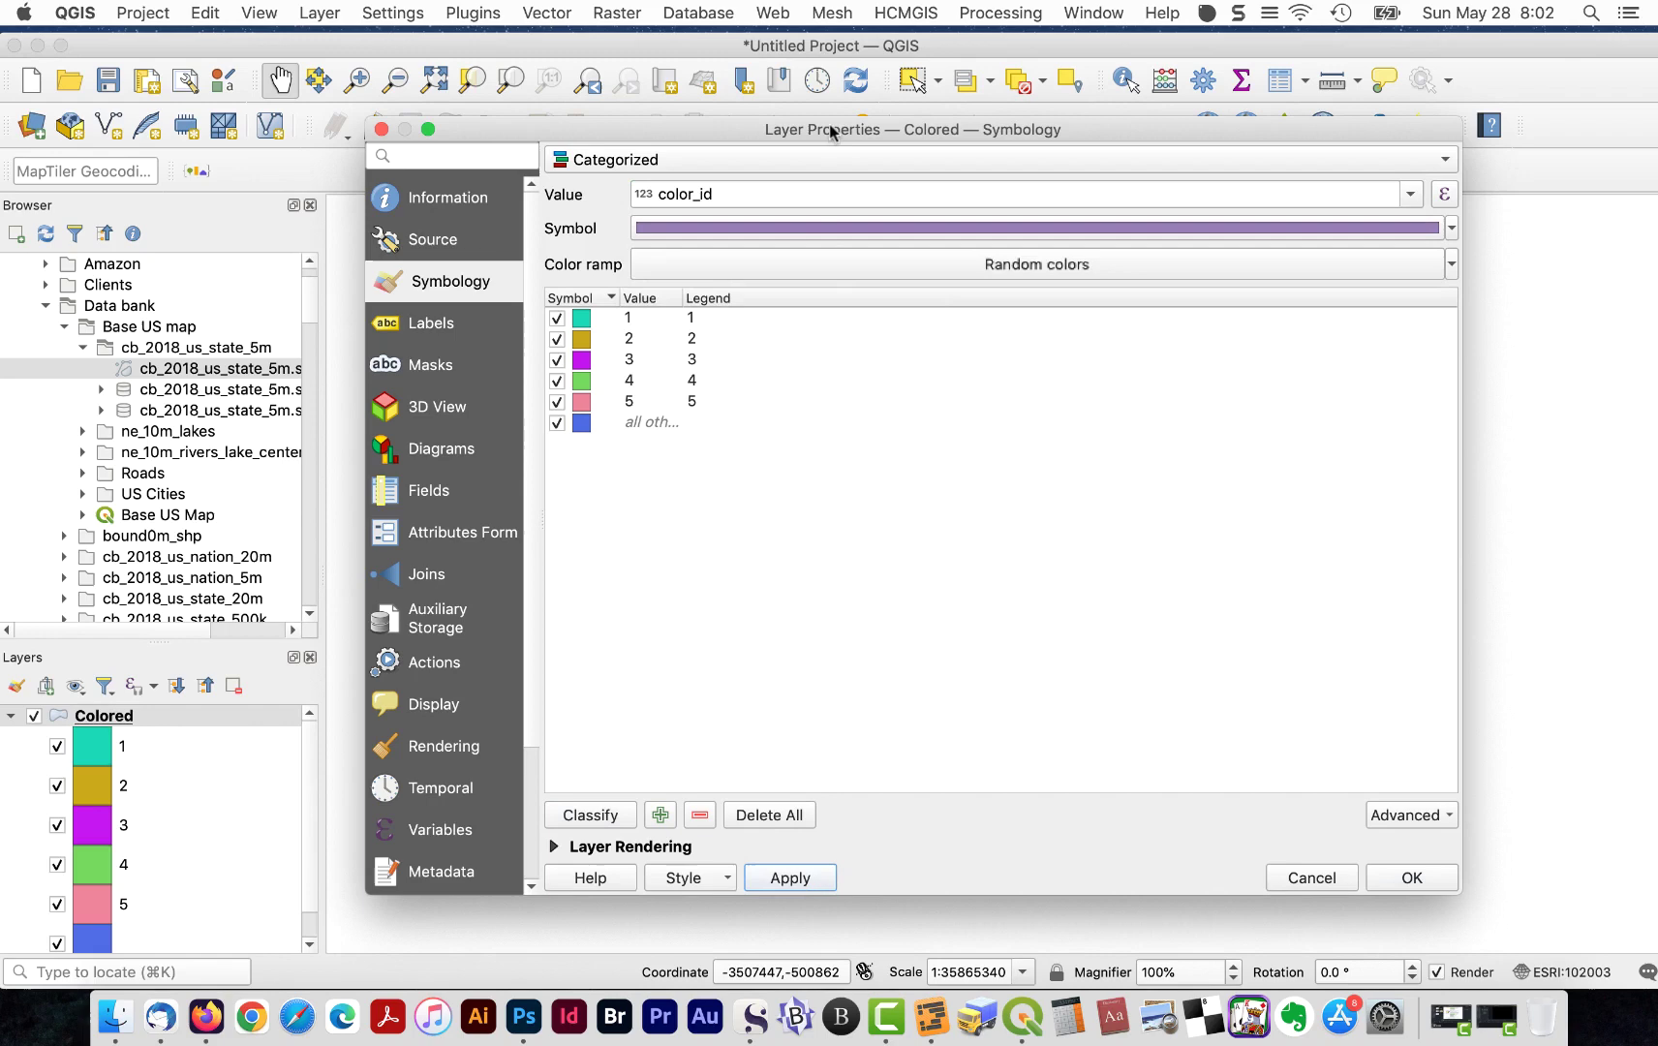
pyautogui.moveTo(826, 129); pyautogui.dragTo(821, 952)
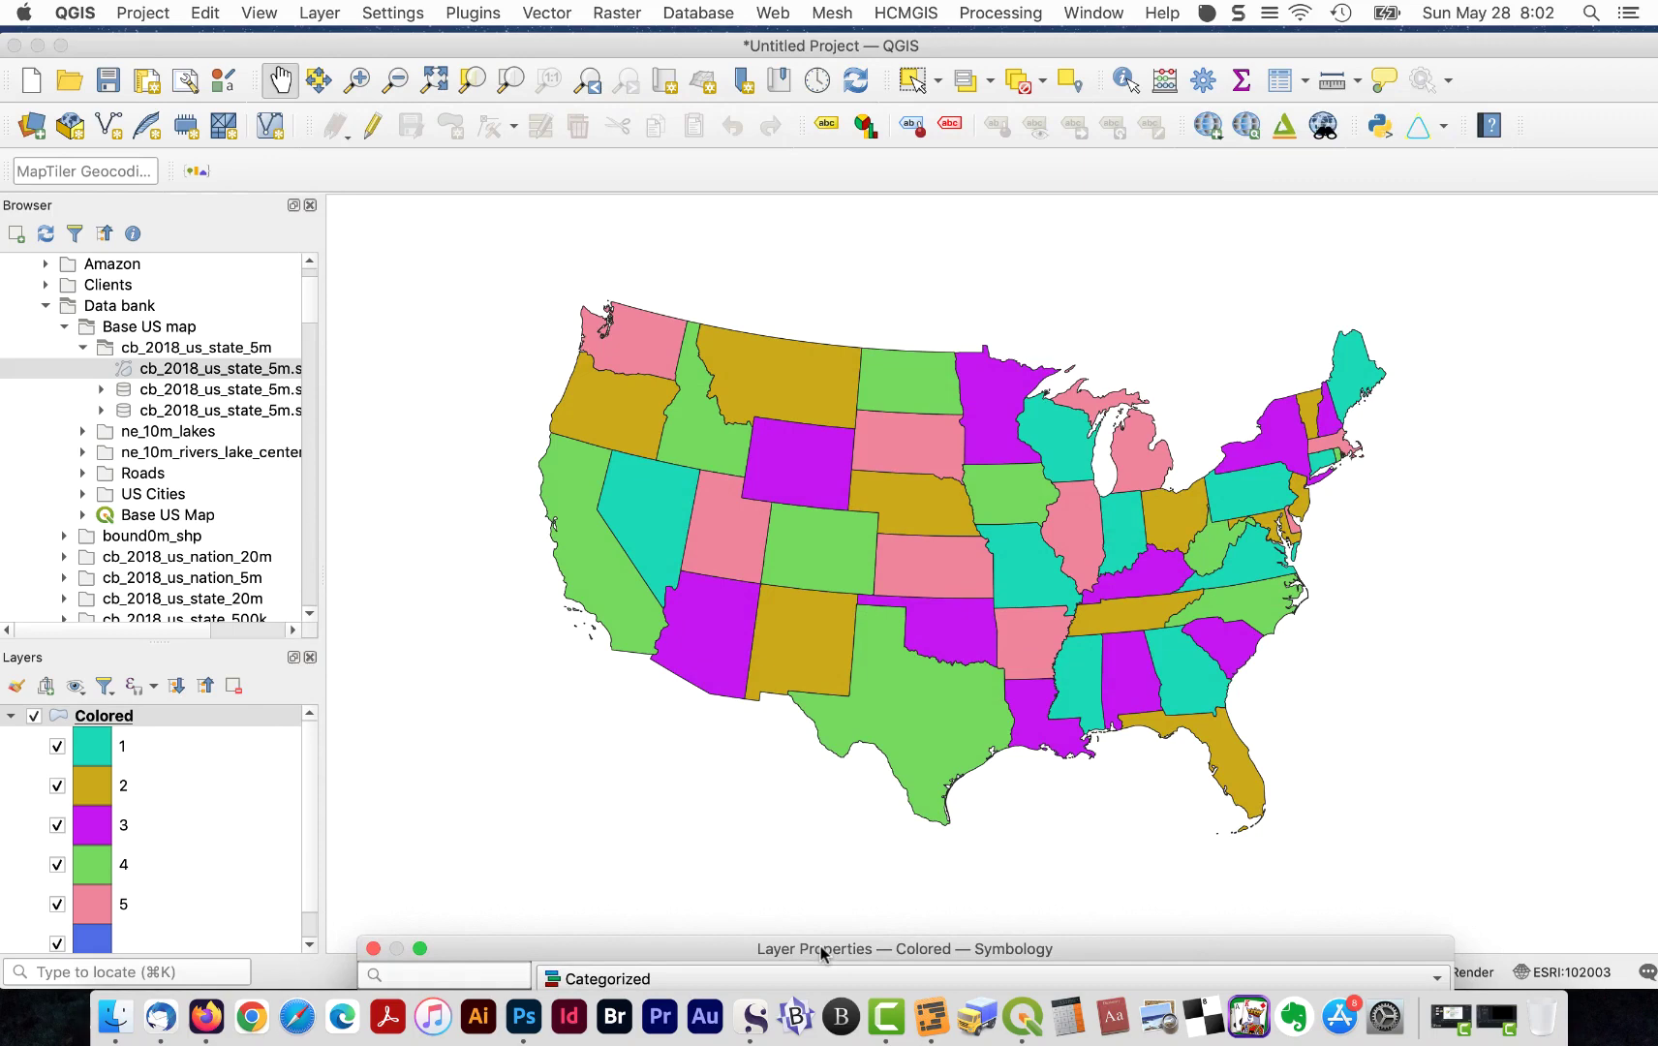
# - Change category 1's fill to the peach colour #f1d7bd and apply it to the map
pyautogui.moveTo(821, 954); pyautogui.dragTo(815, 124)
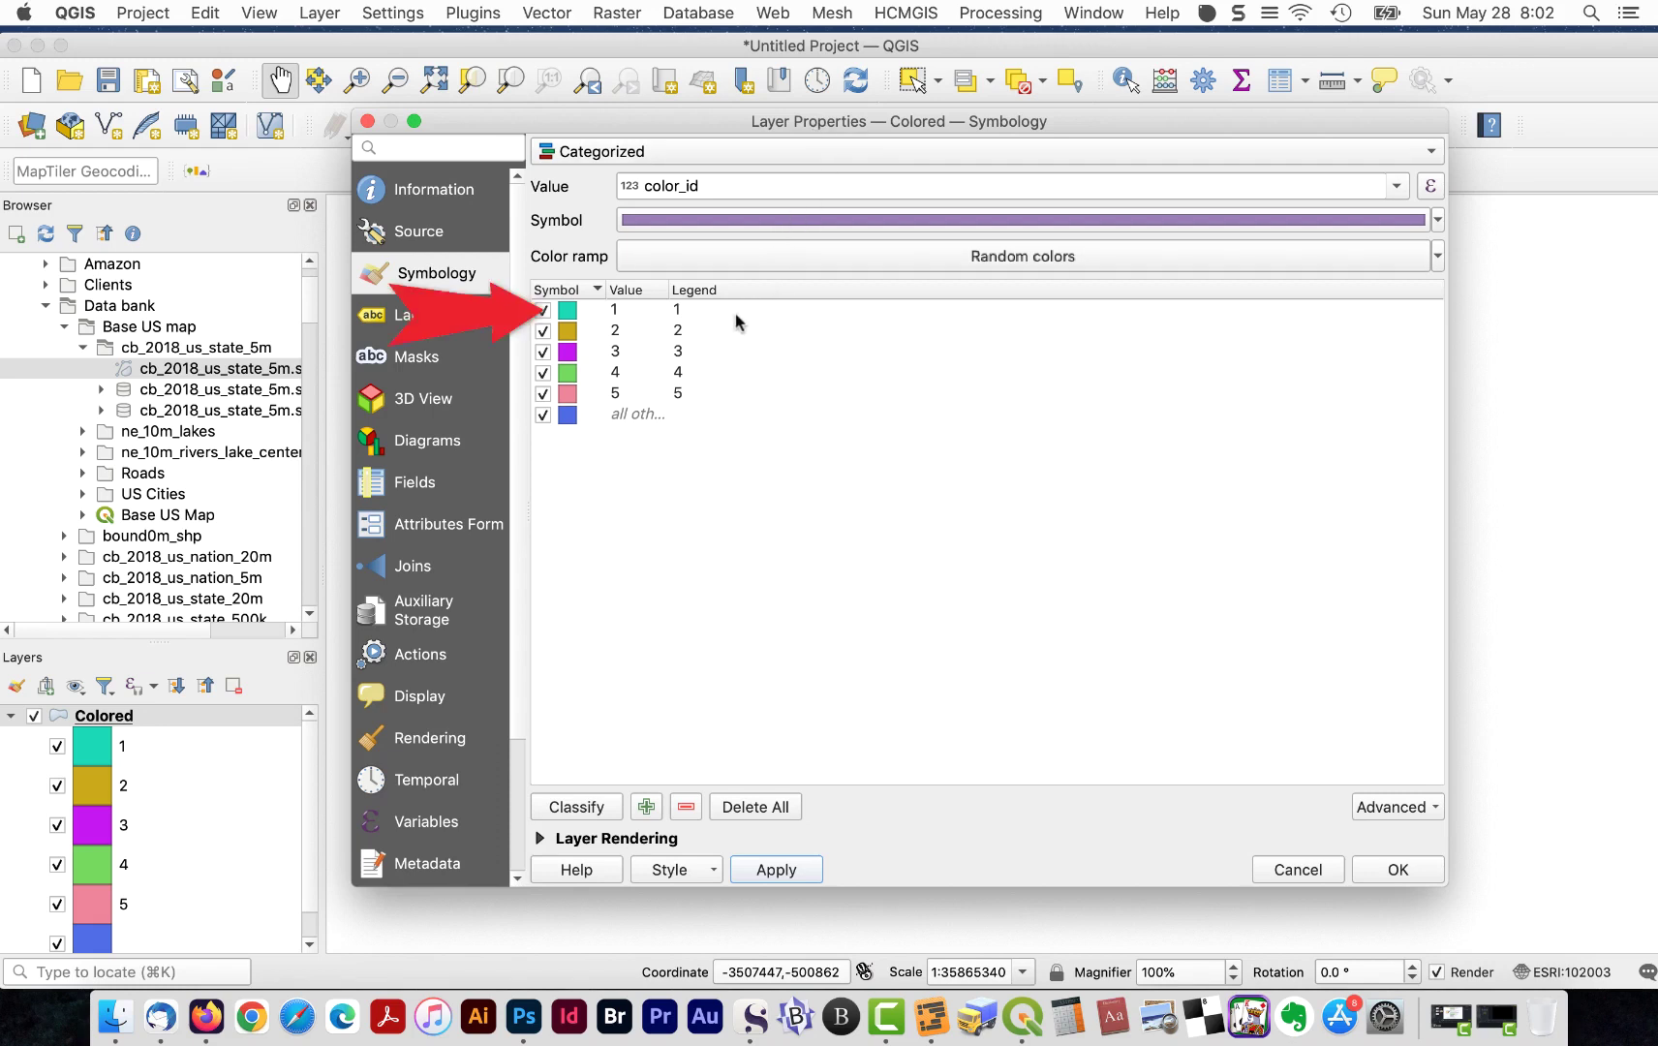
pyautogui.doubleClick(568, 312)
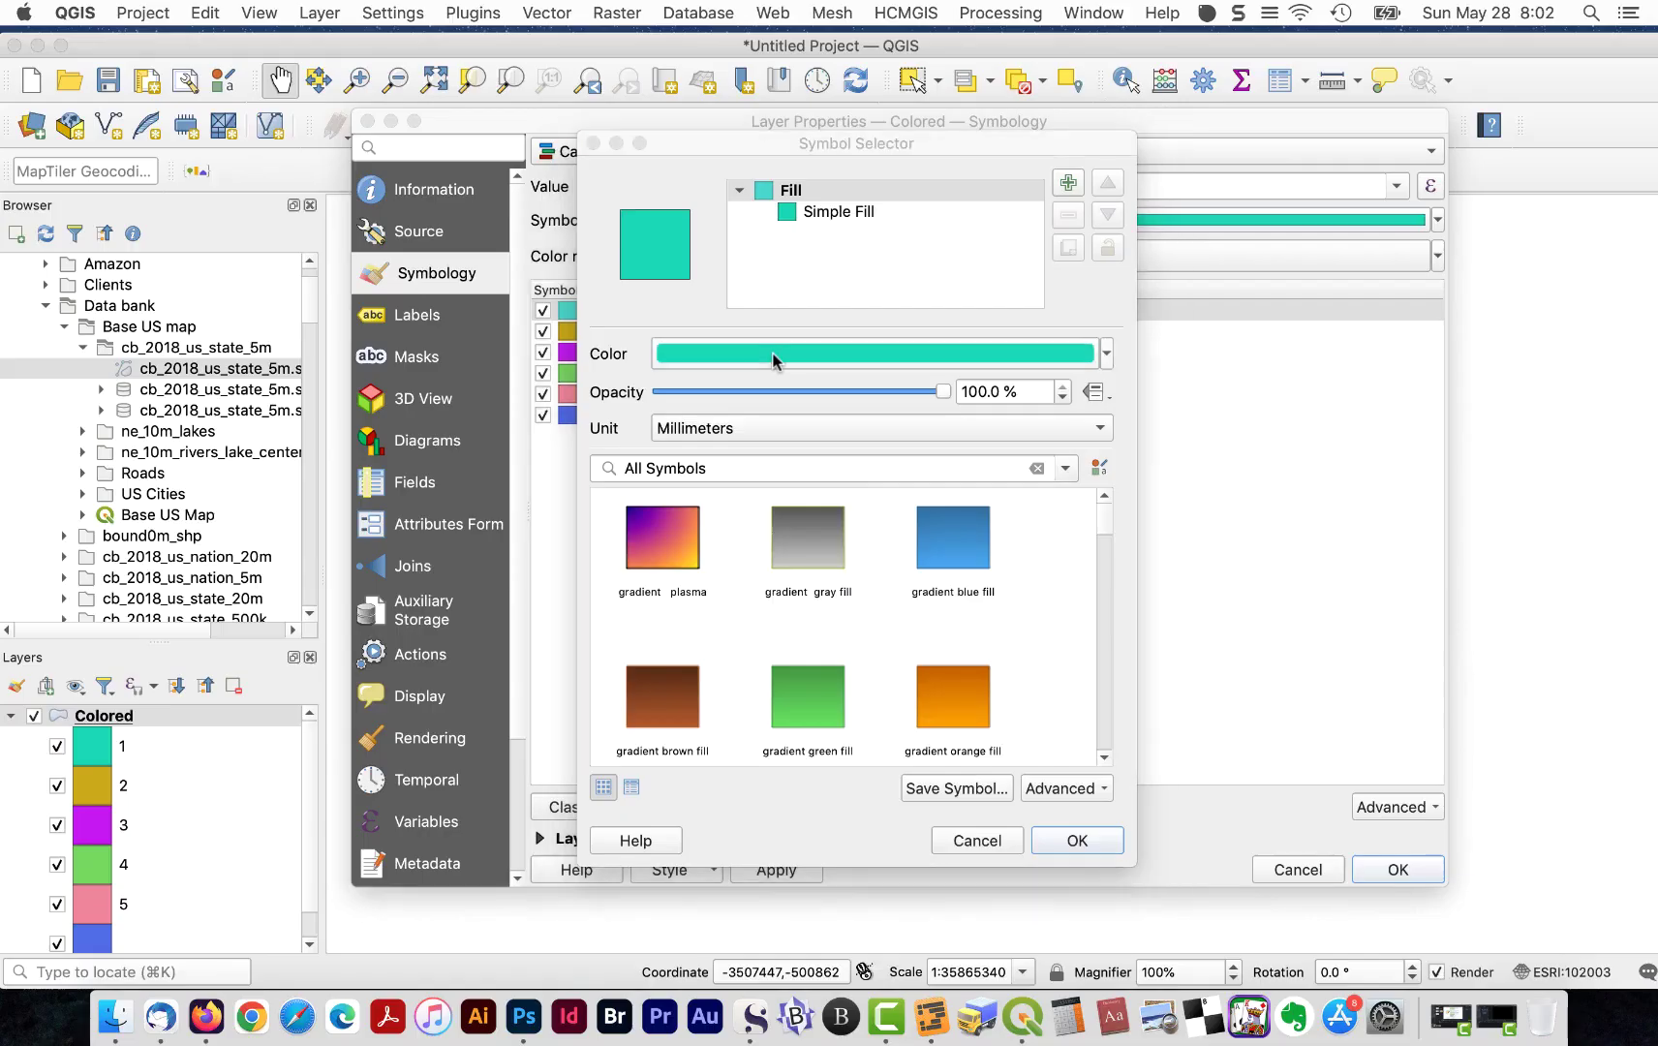
pyautogui.click(969, 355)
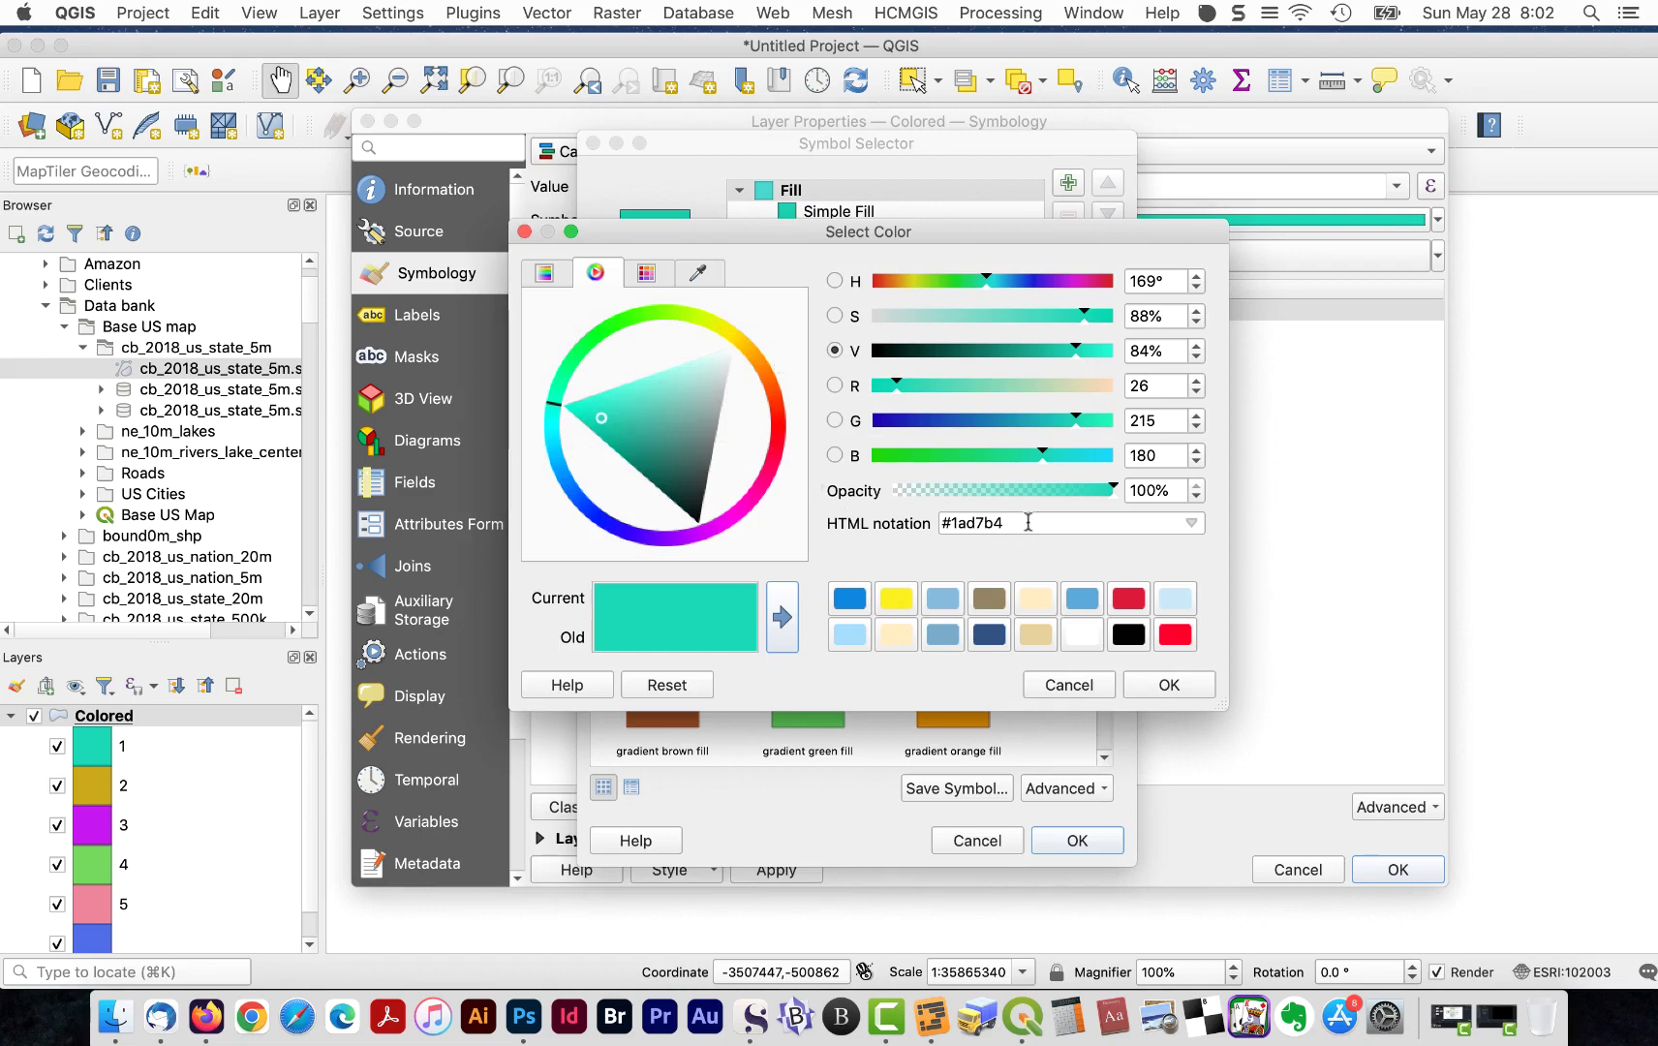
pyautogui.moveTo(1005, 523); pyautogui.dragTo(951, 523)
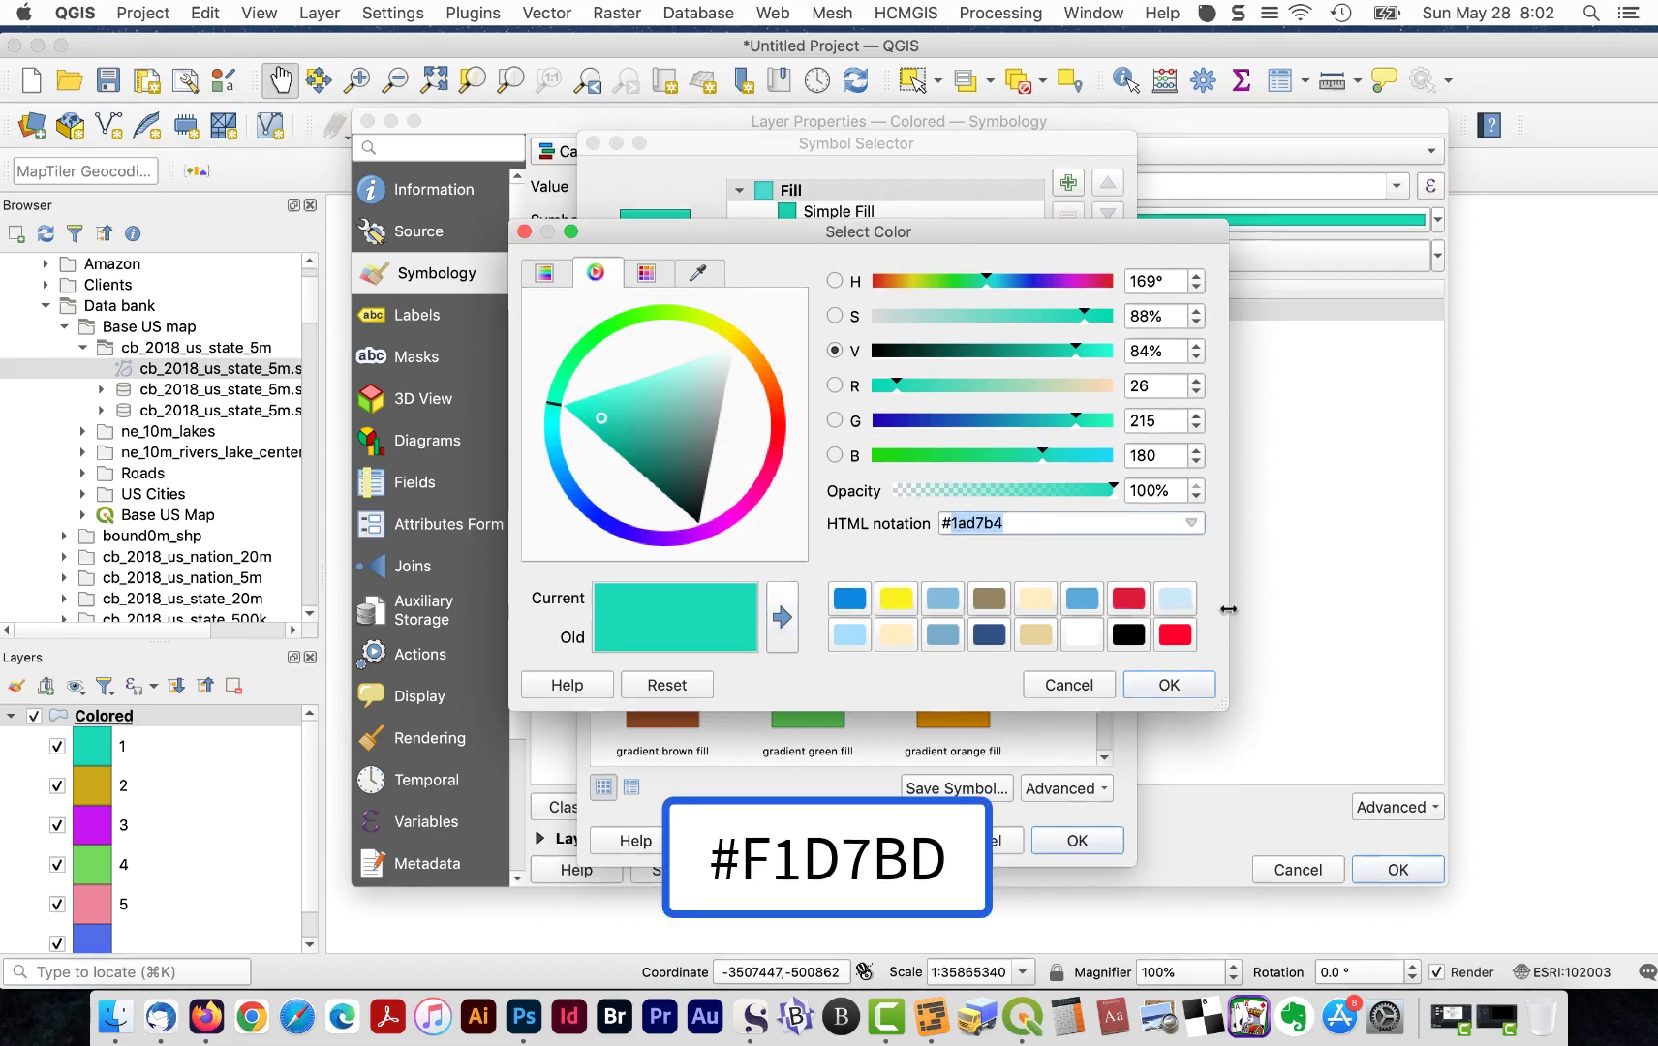
pyautogui.press('BackSpace')
pyautogui.write('f1')
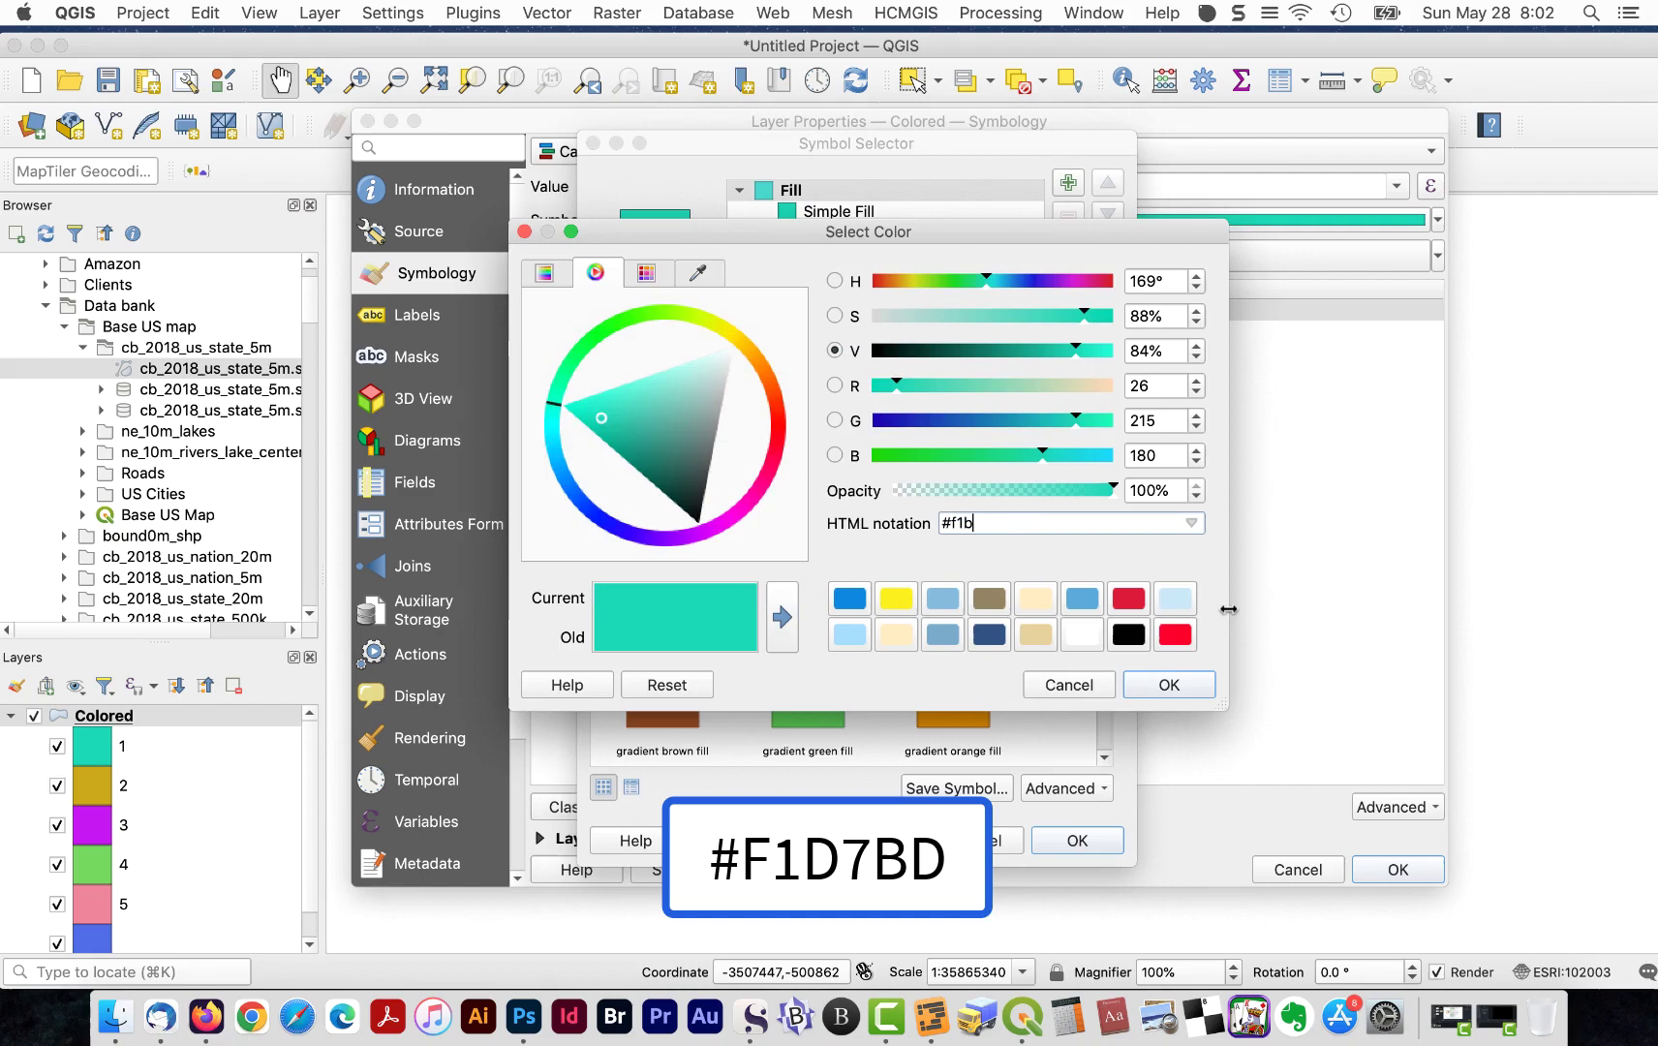
pyautogui.write('d7bd')
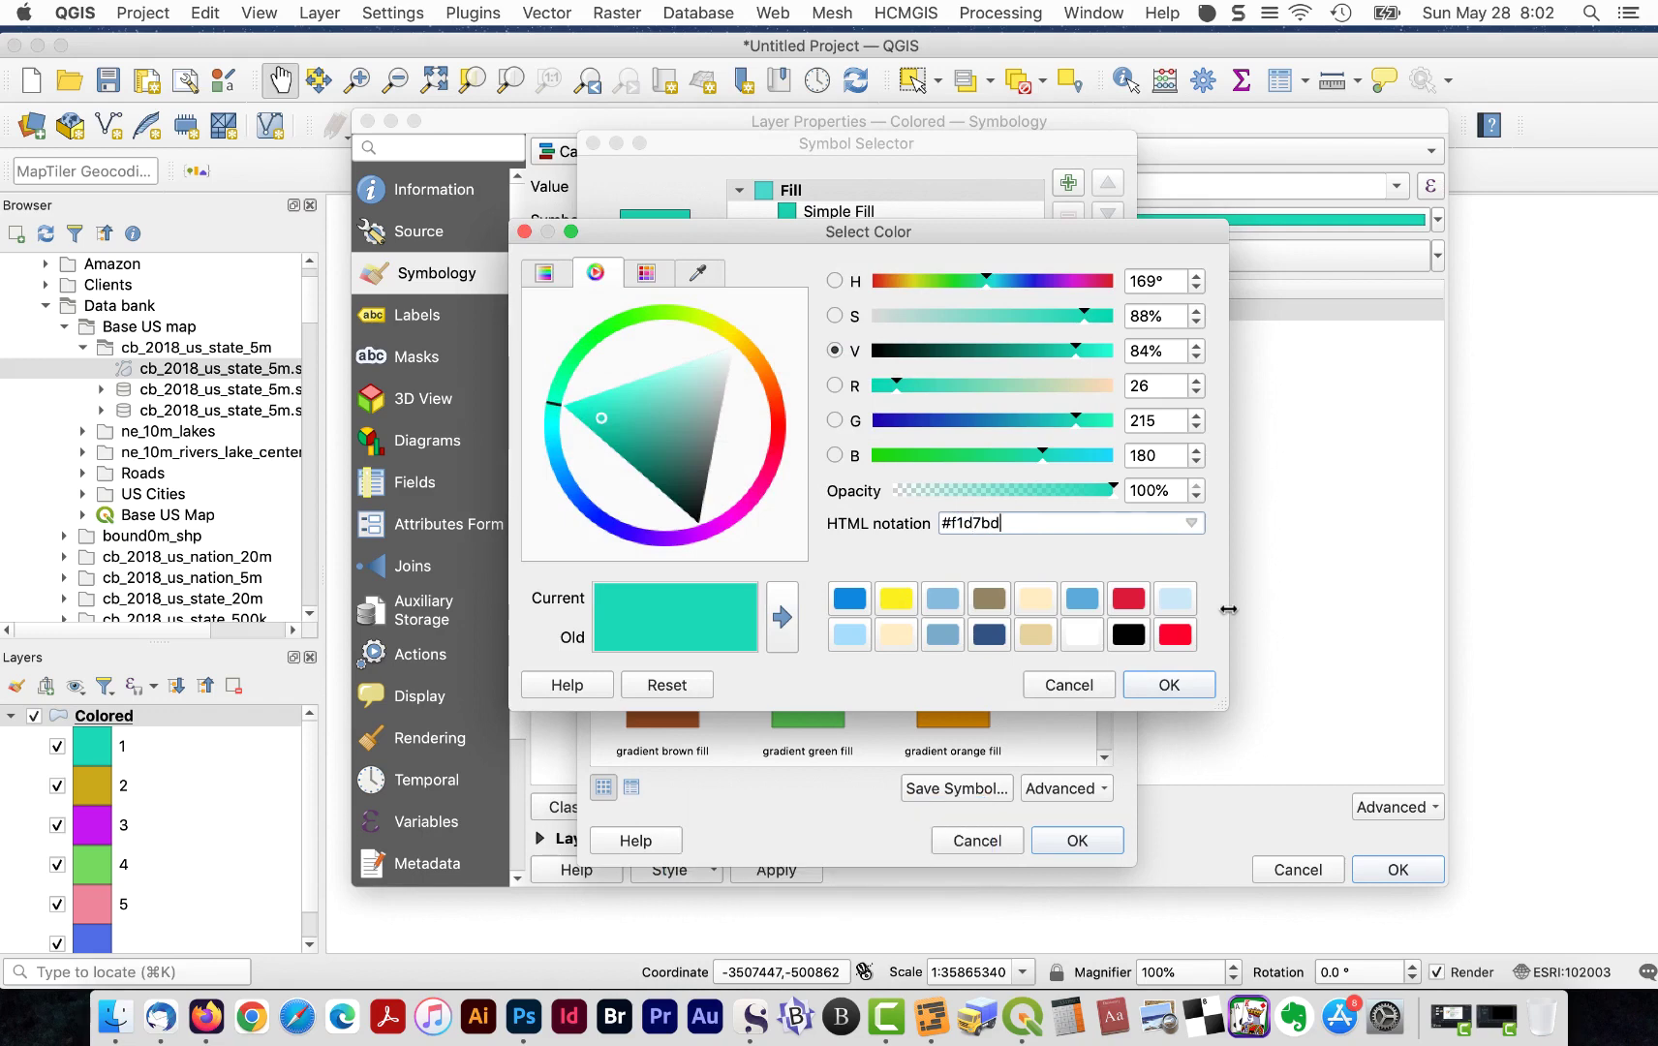
pyautogui.press('Tab')
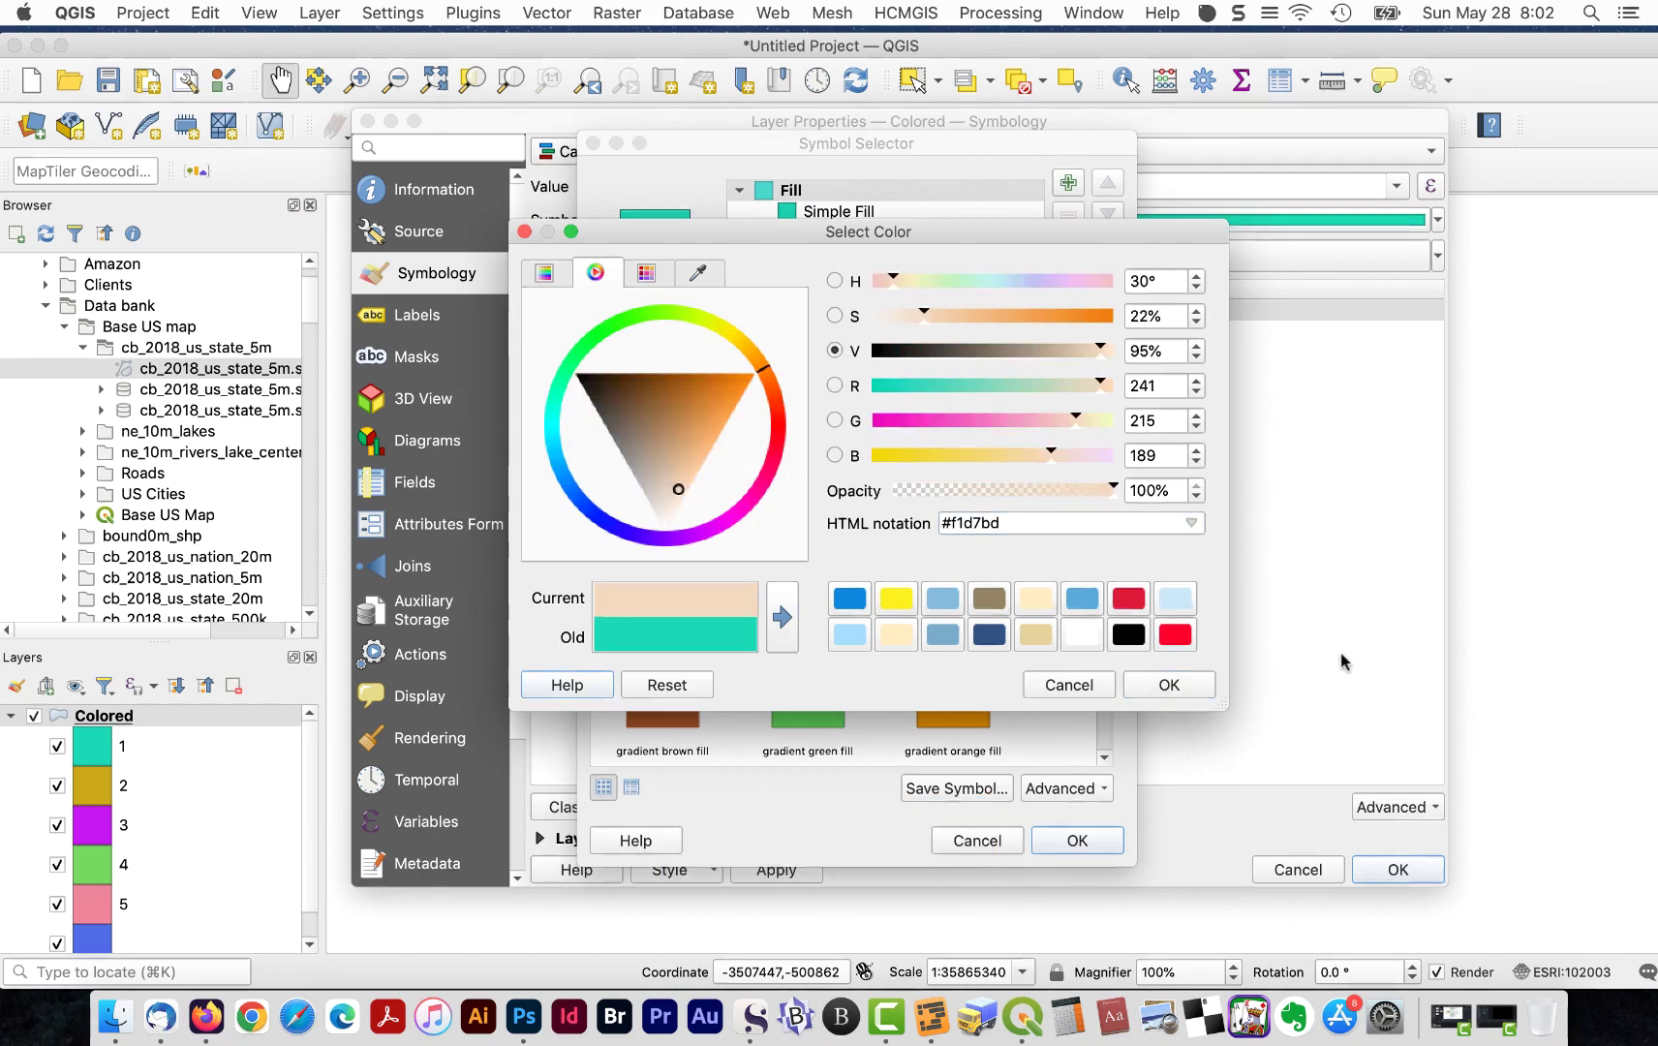
pyautogui.click(1174, 685)
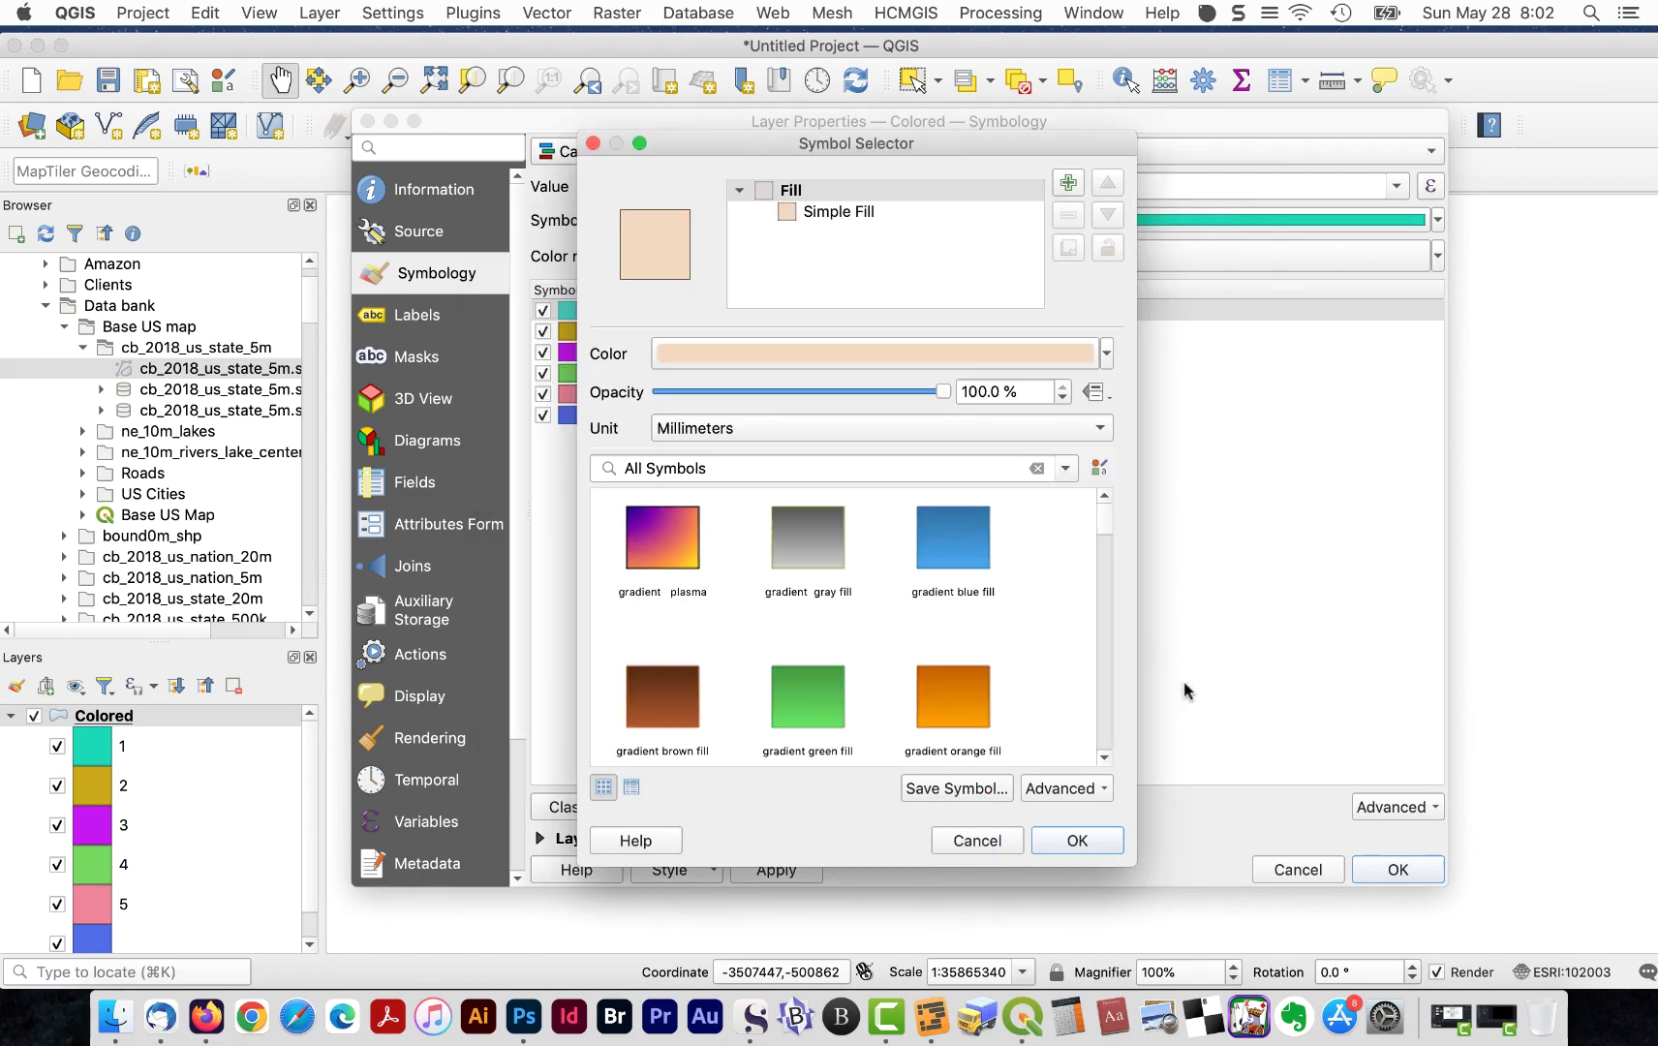
pyautogui.click(1078, 841)
pyautogui.click(787, 871)
pyautogui.moveTo(838, 123); pyautogui.dragTo(811, 101)
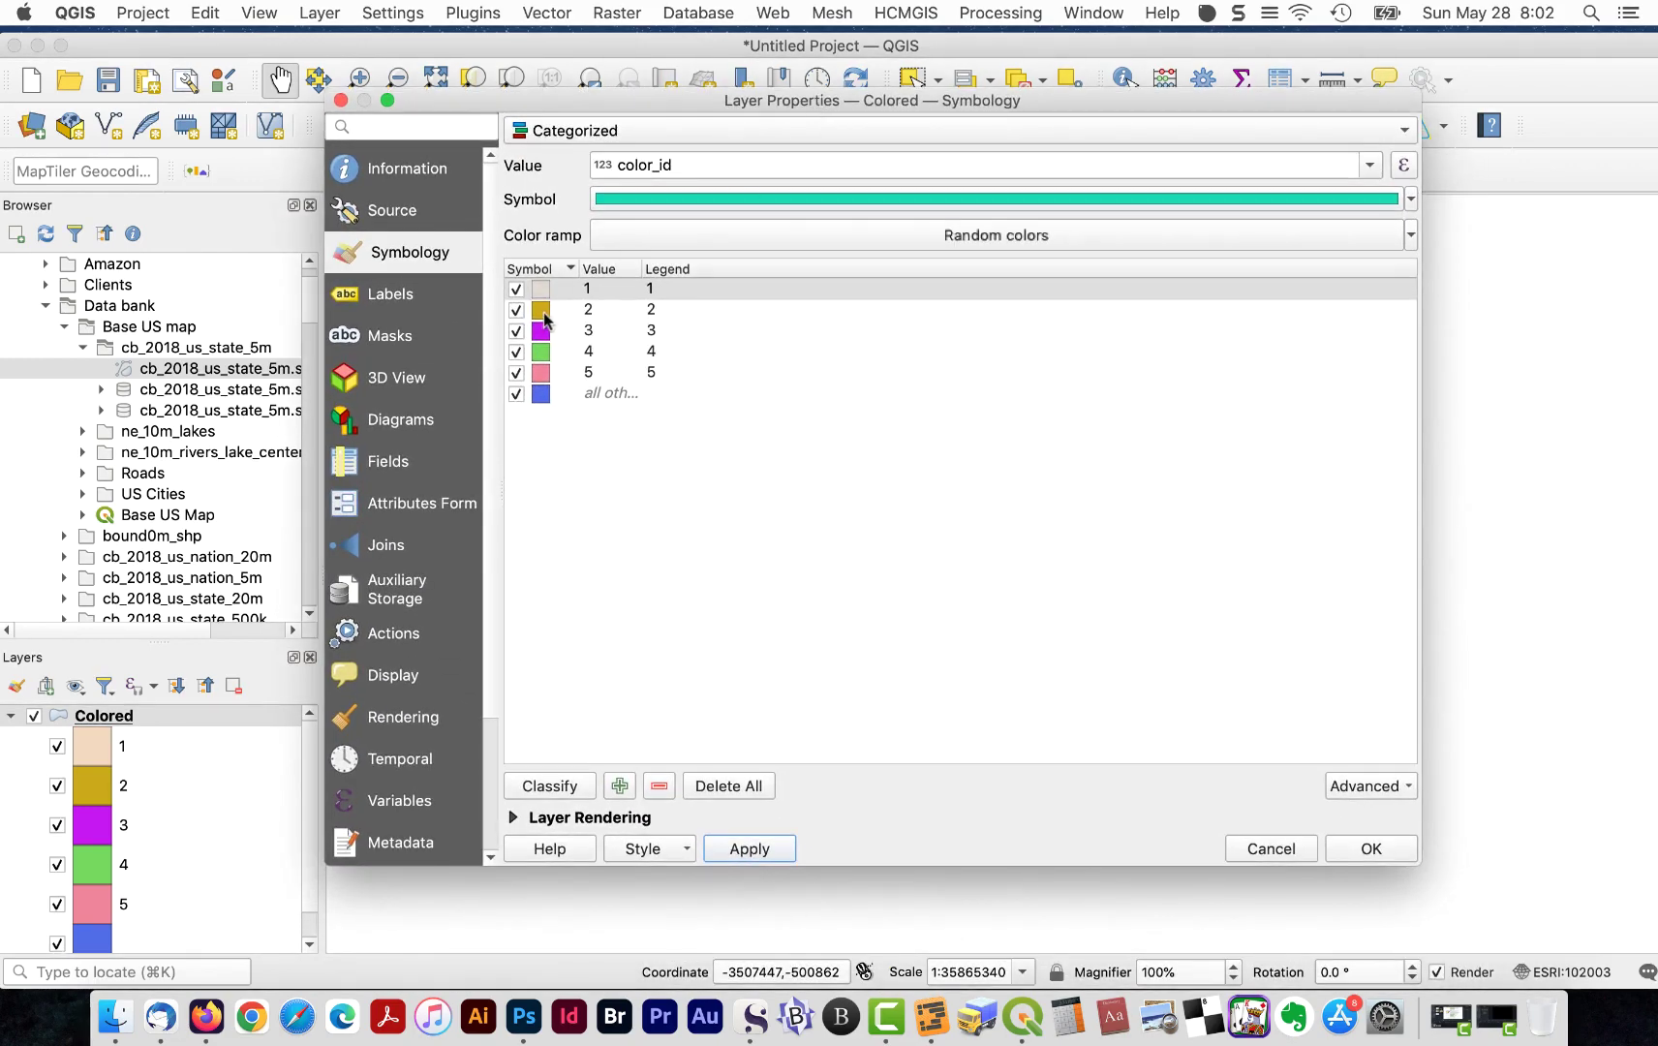
# - Remove the 'all other values' category and apply the pastel colours for categories 2–5
pyautogui.click(650, 372)
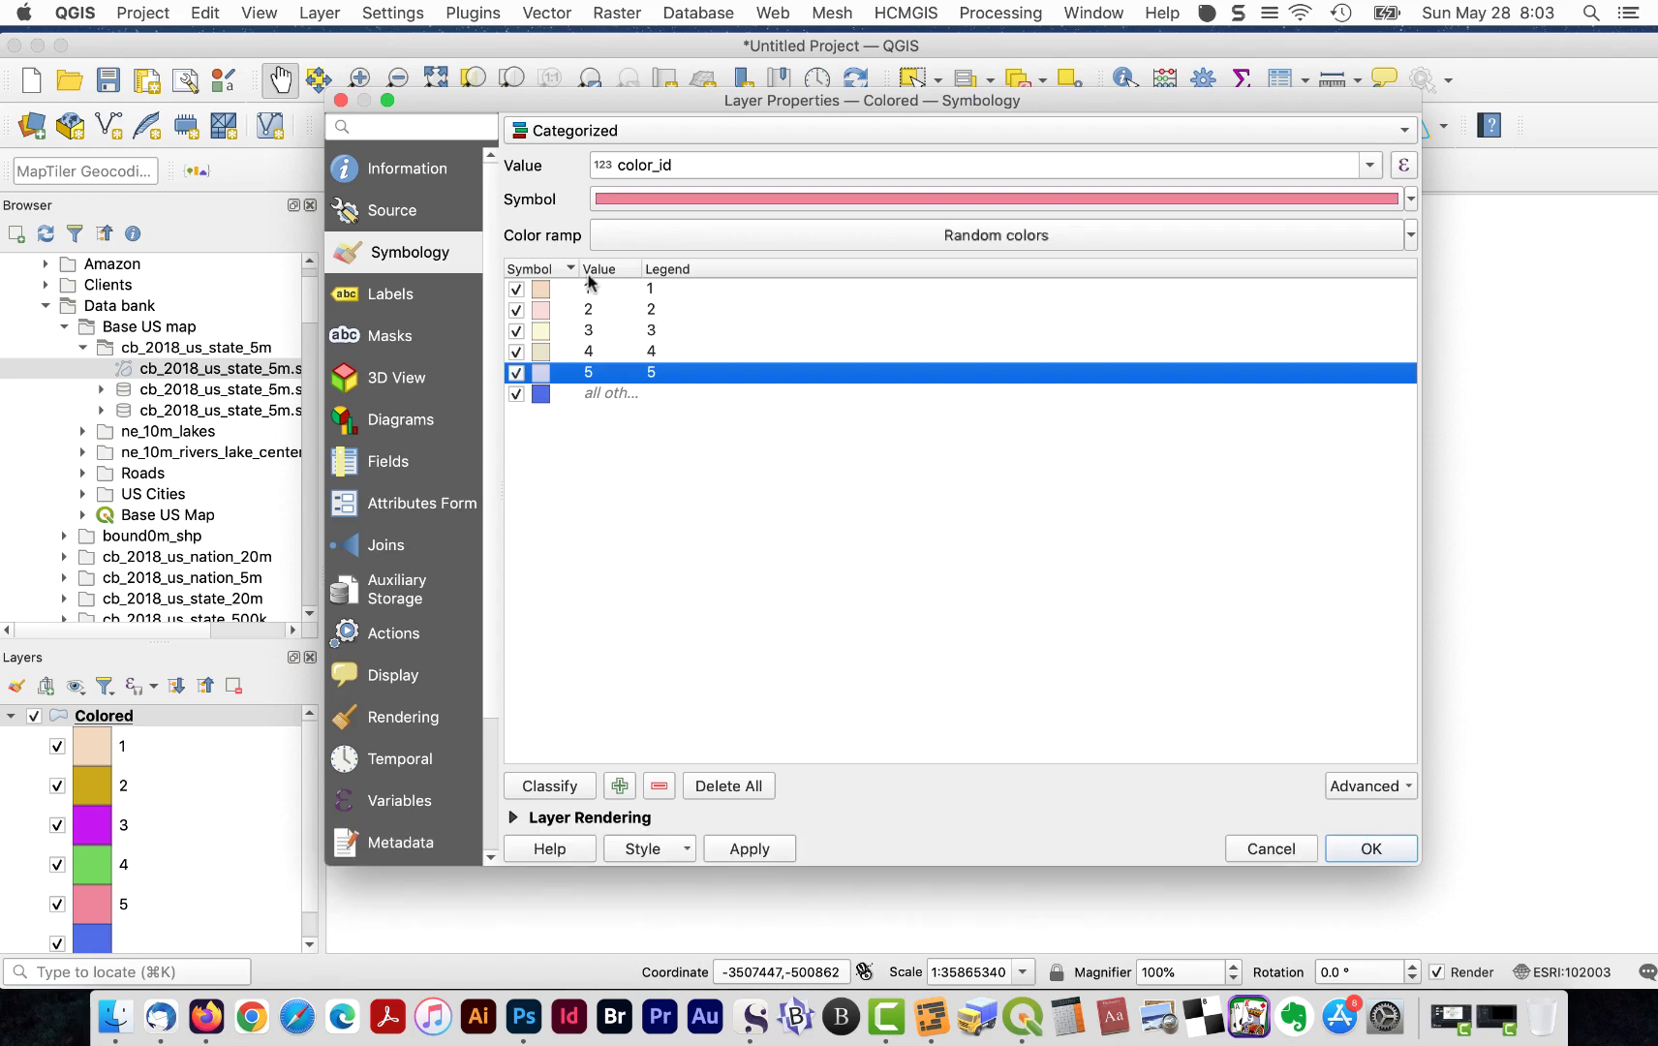
pyautogui.moveTo(579, 268); pyautogui.dragTo(782, 269)
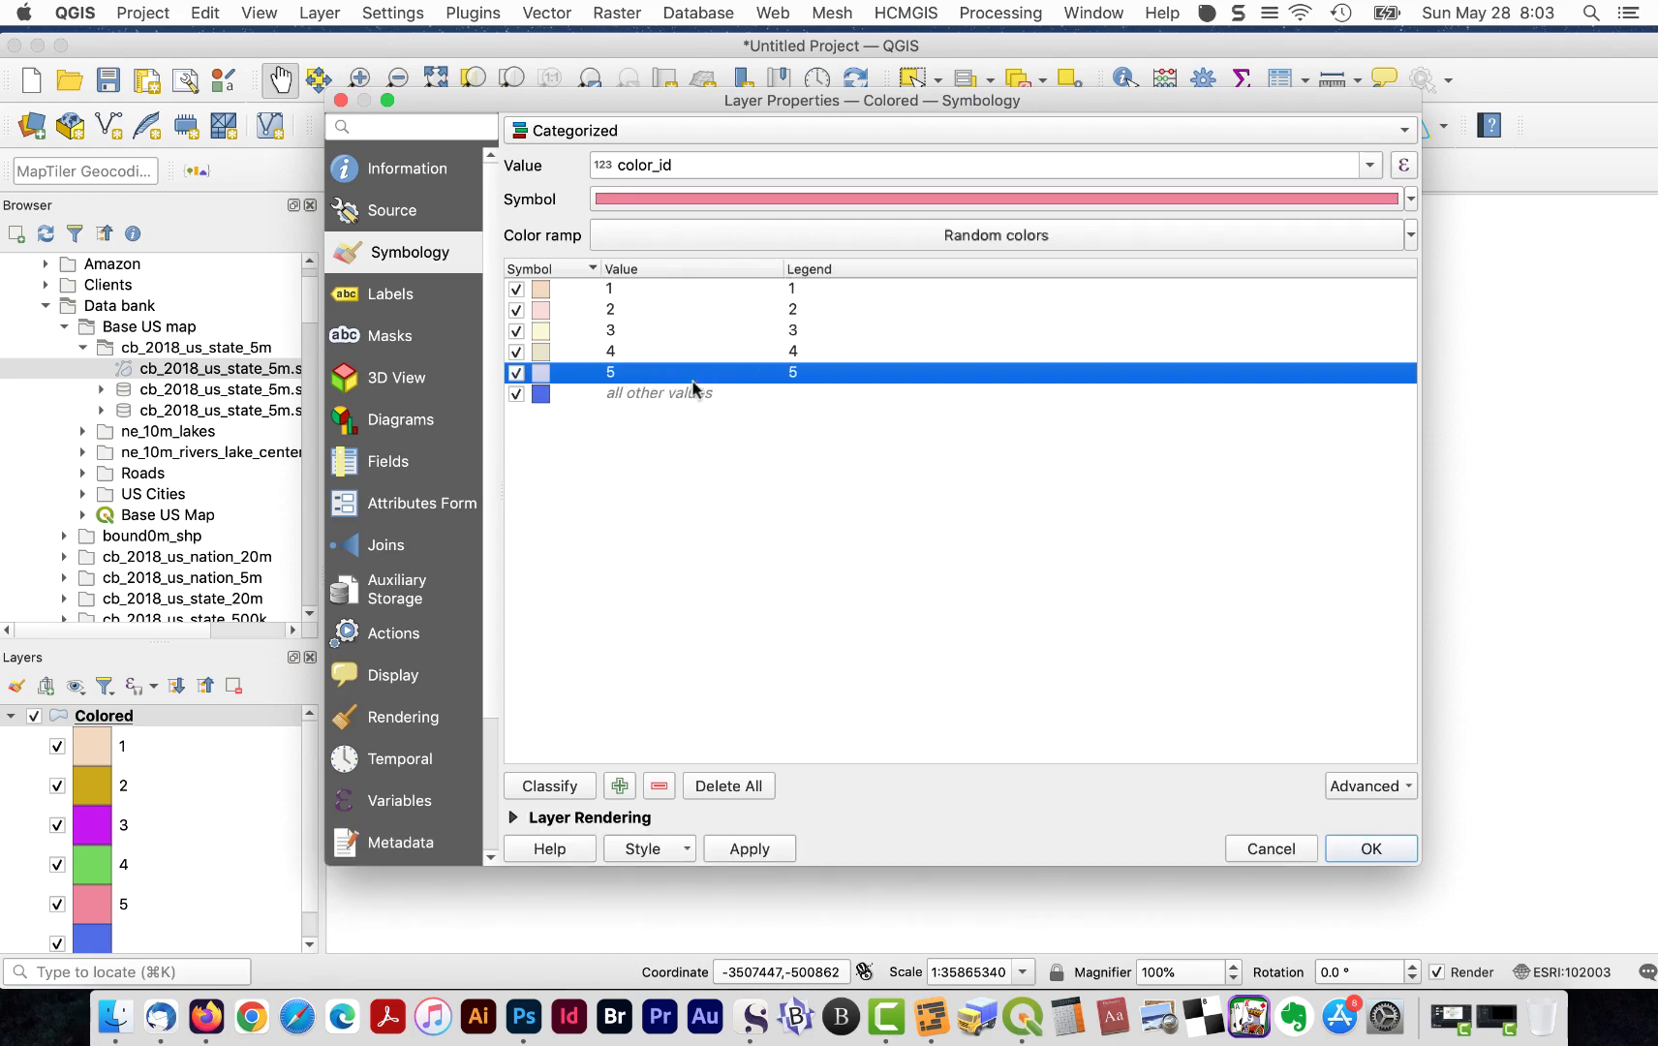
pyautogui.click(542, 395)
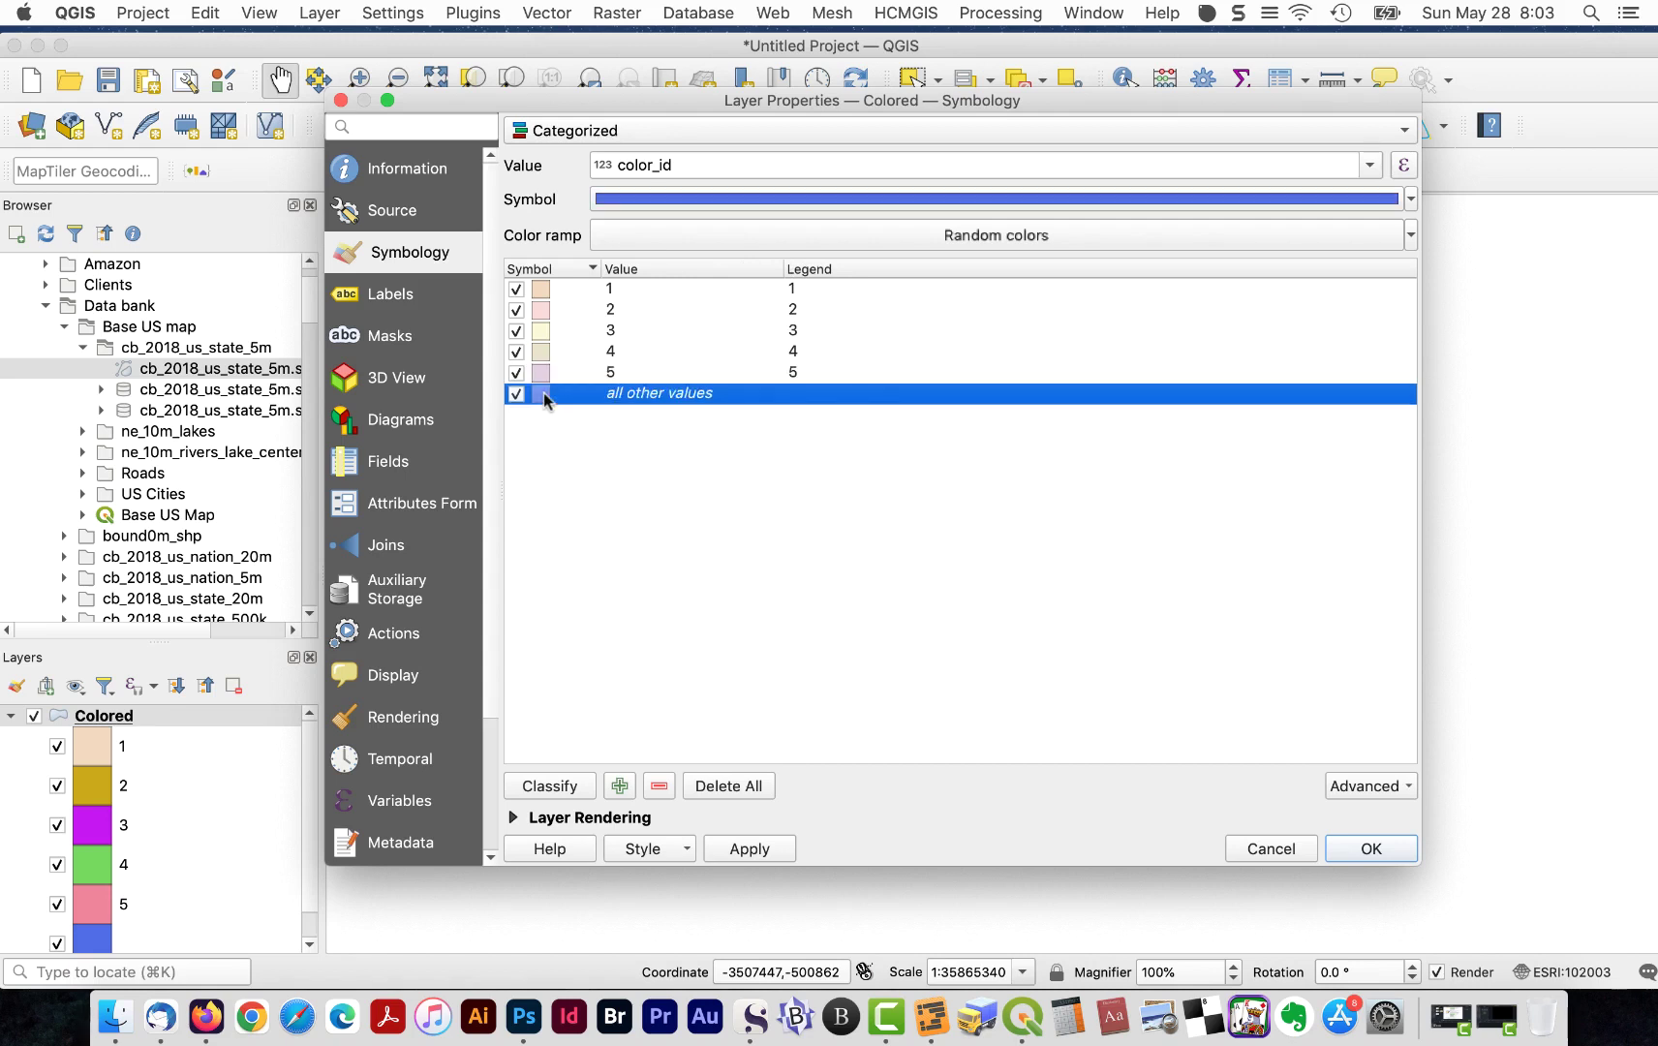
pyautogui.click(659, 786)
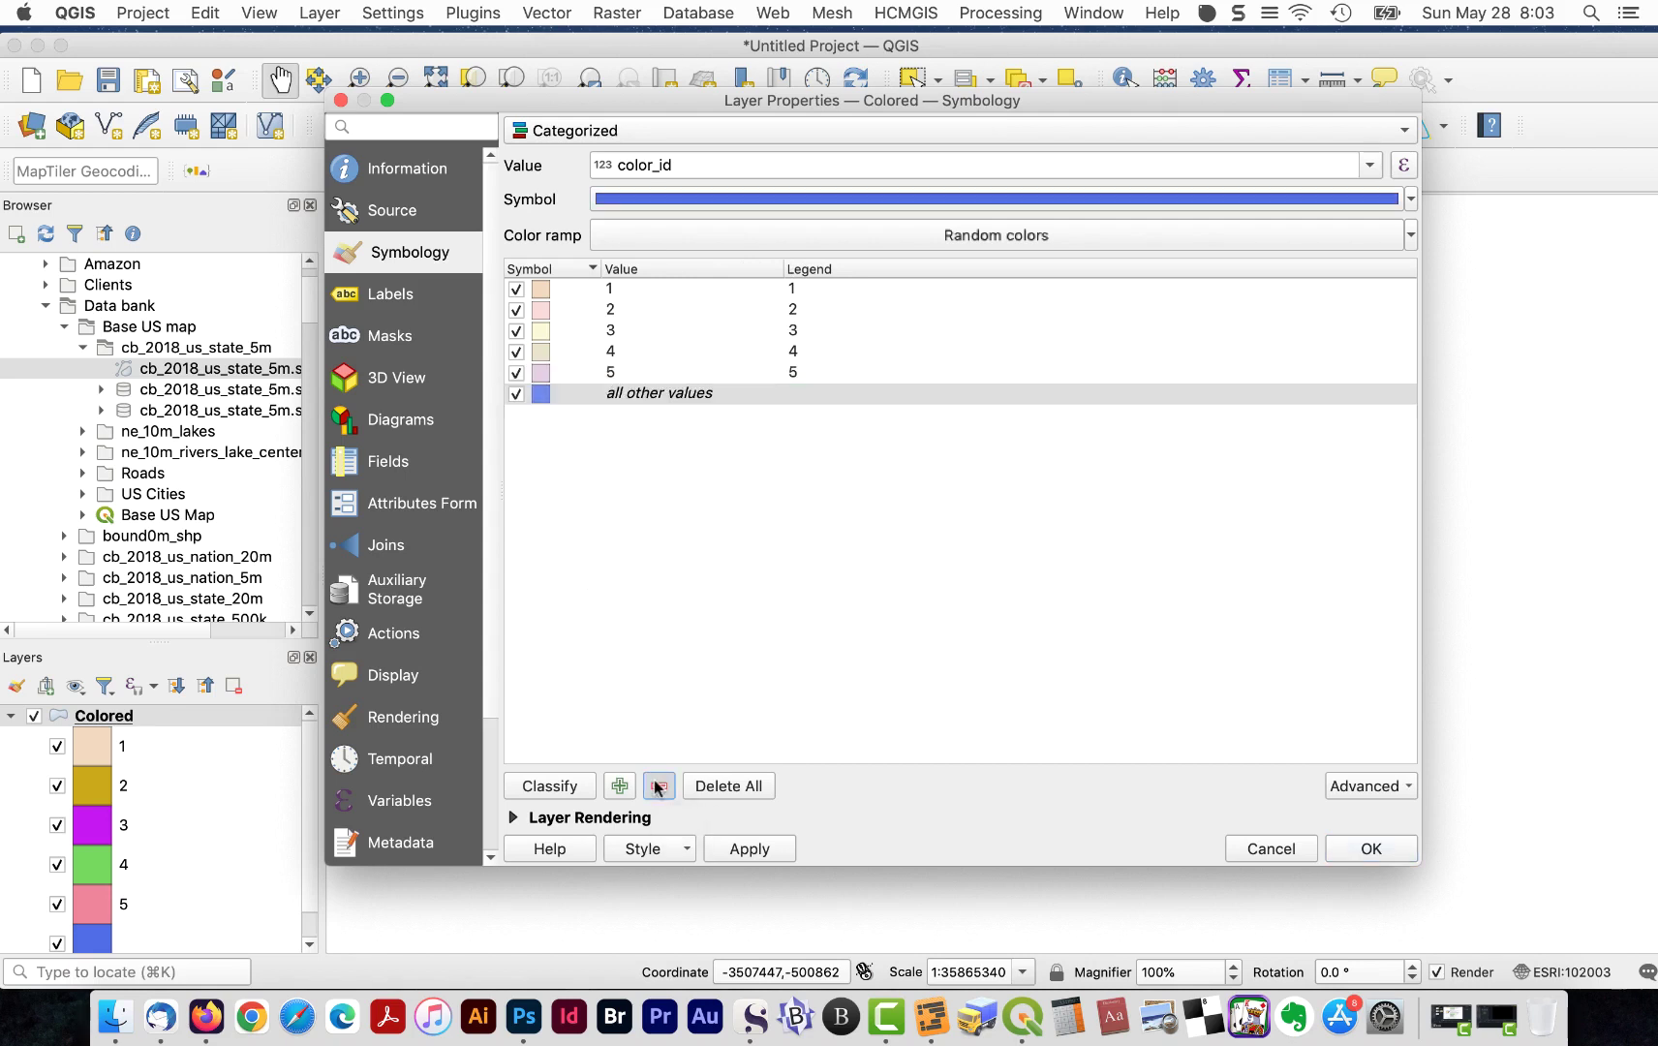
pyautogui.click(773, 858)
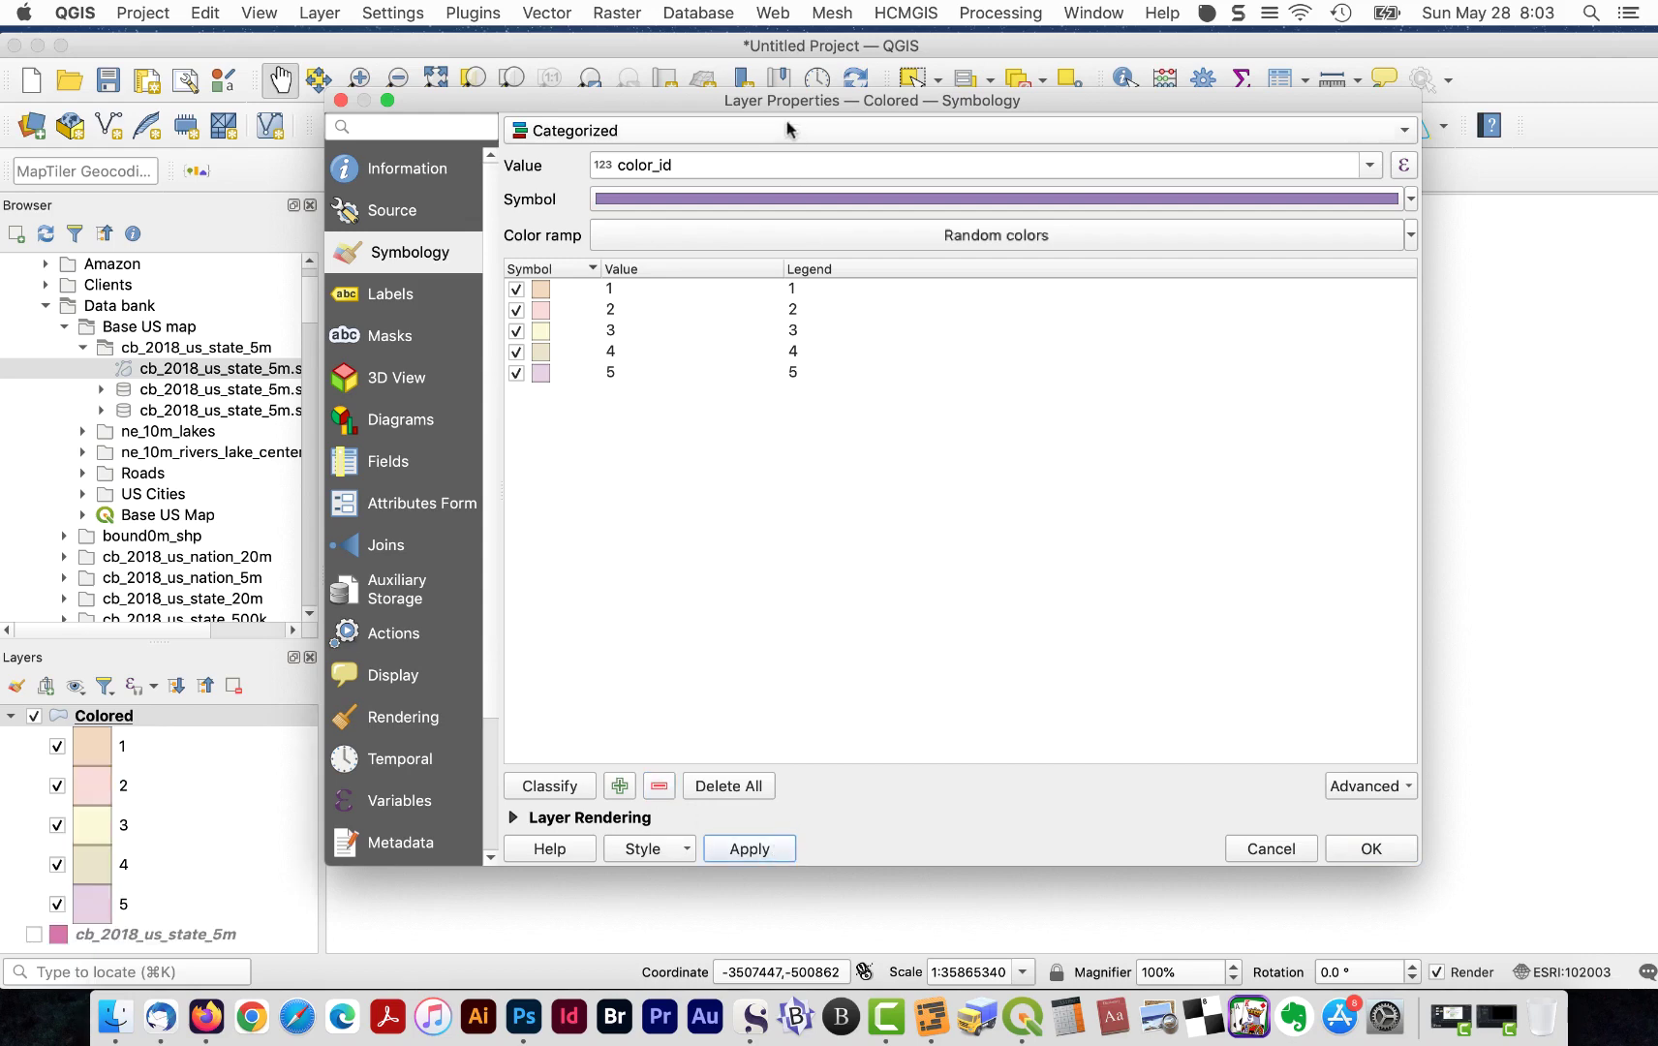
# - Move the Layer Properties window aside to view the pastel five-colour states map
pyautogui.moveTo(777, 100); pyautogui.dragTo(818, 972)
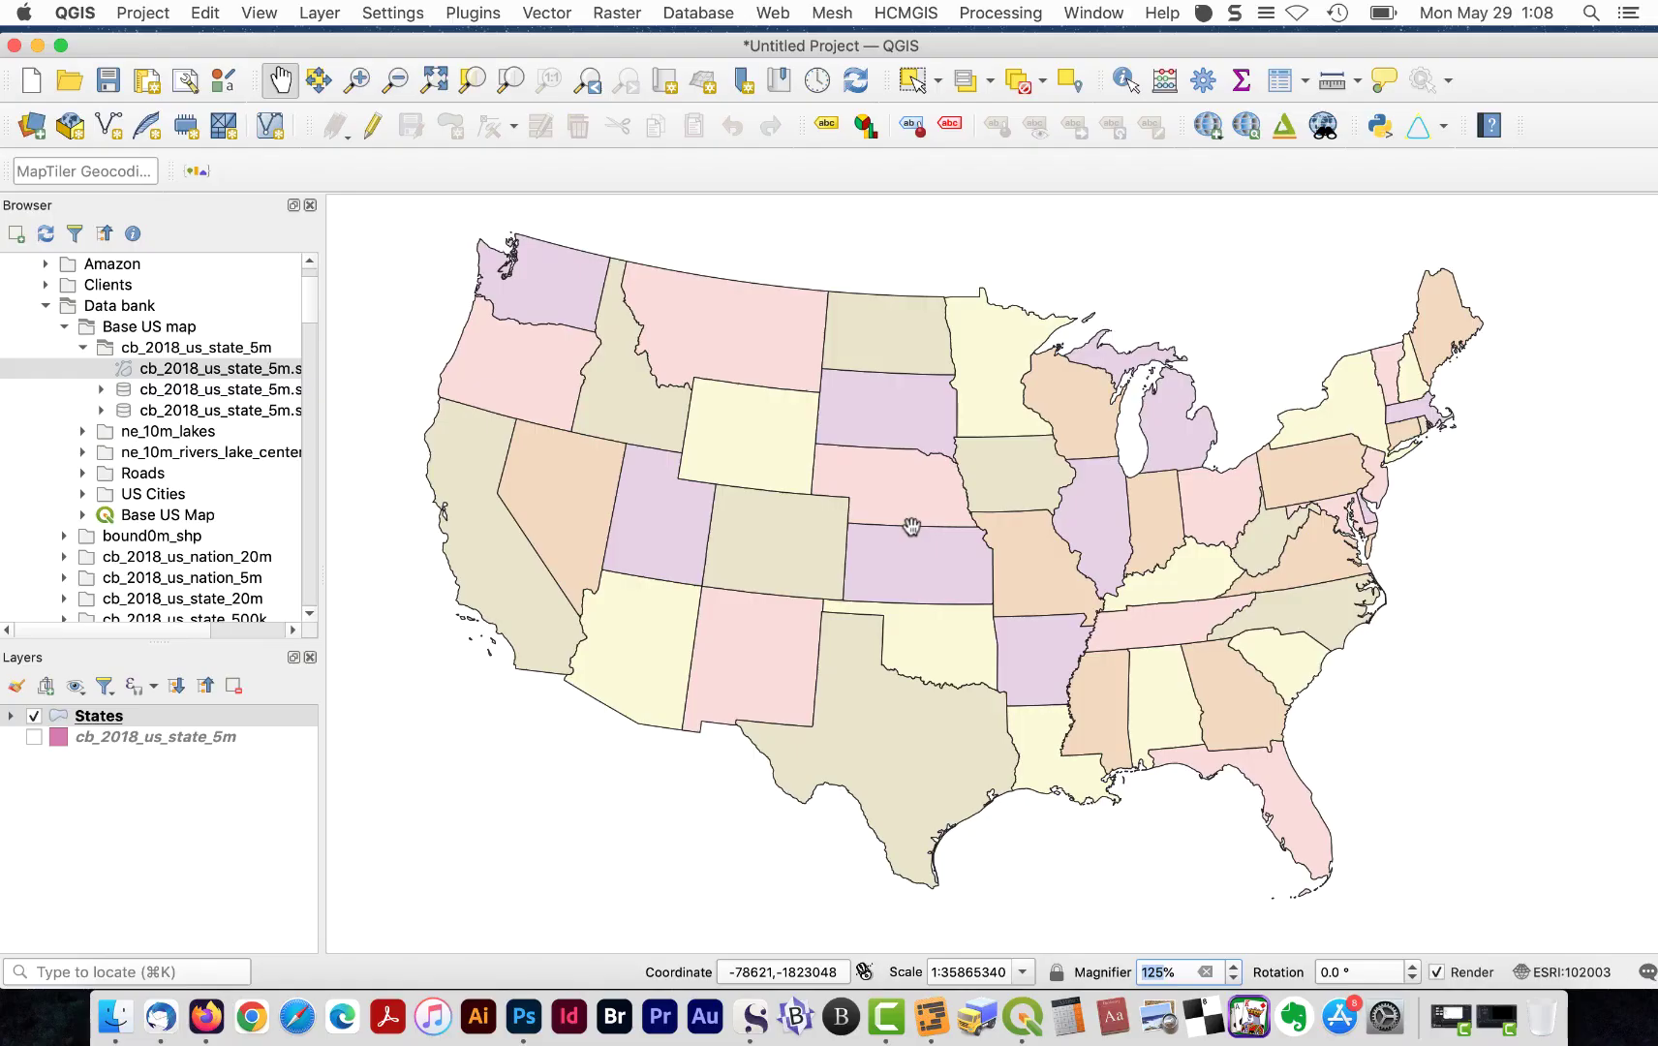
# - Duplicate the States layer, rename the copy Shapeburst, and move it above States
pyautogui.rightClick(277, 719)
pyautogui.click(465, 345)
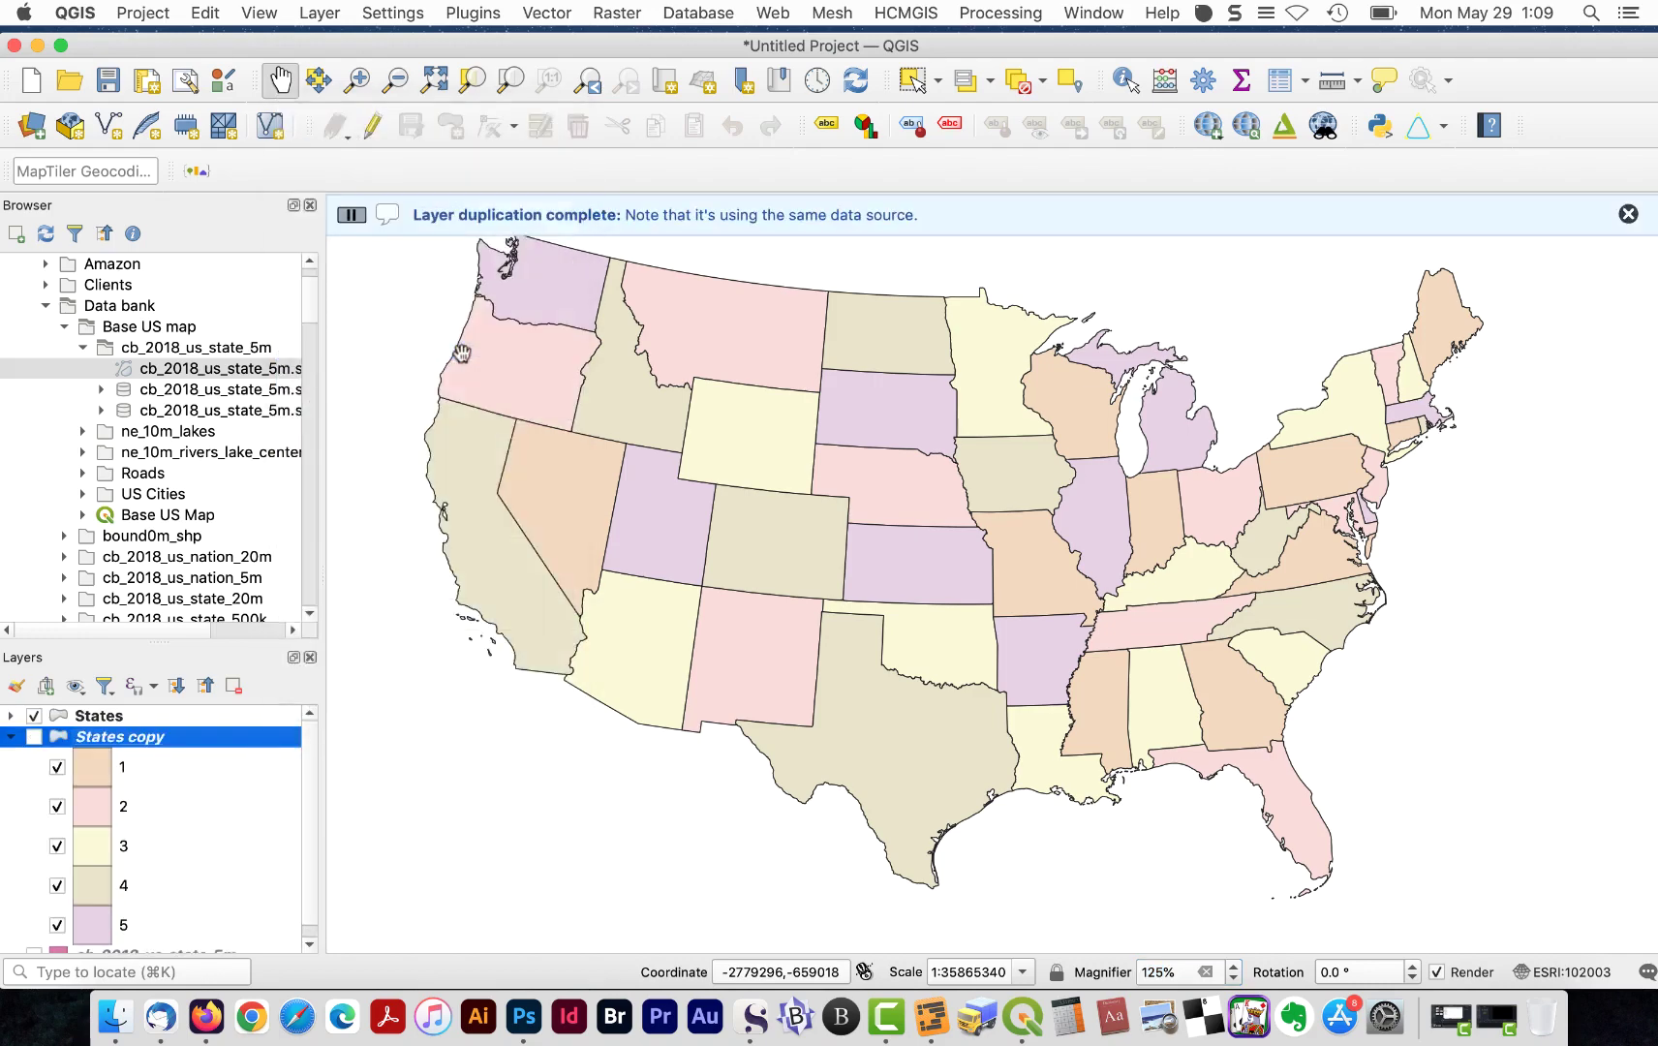
pyautogui.click(10, 736)
pyautogui.click(34, 735)
pyautogui.rightClick(109, 736)
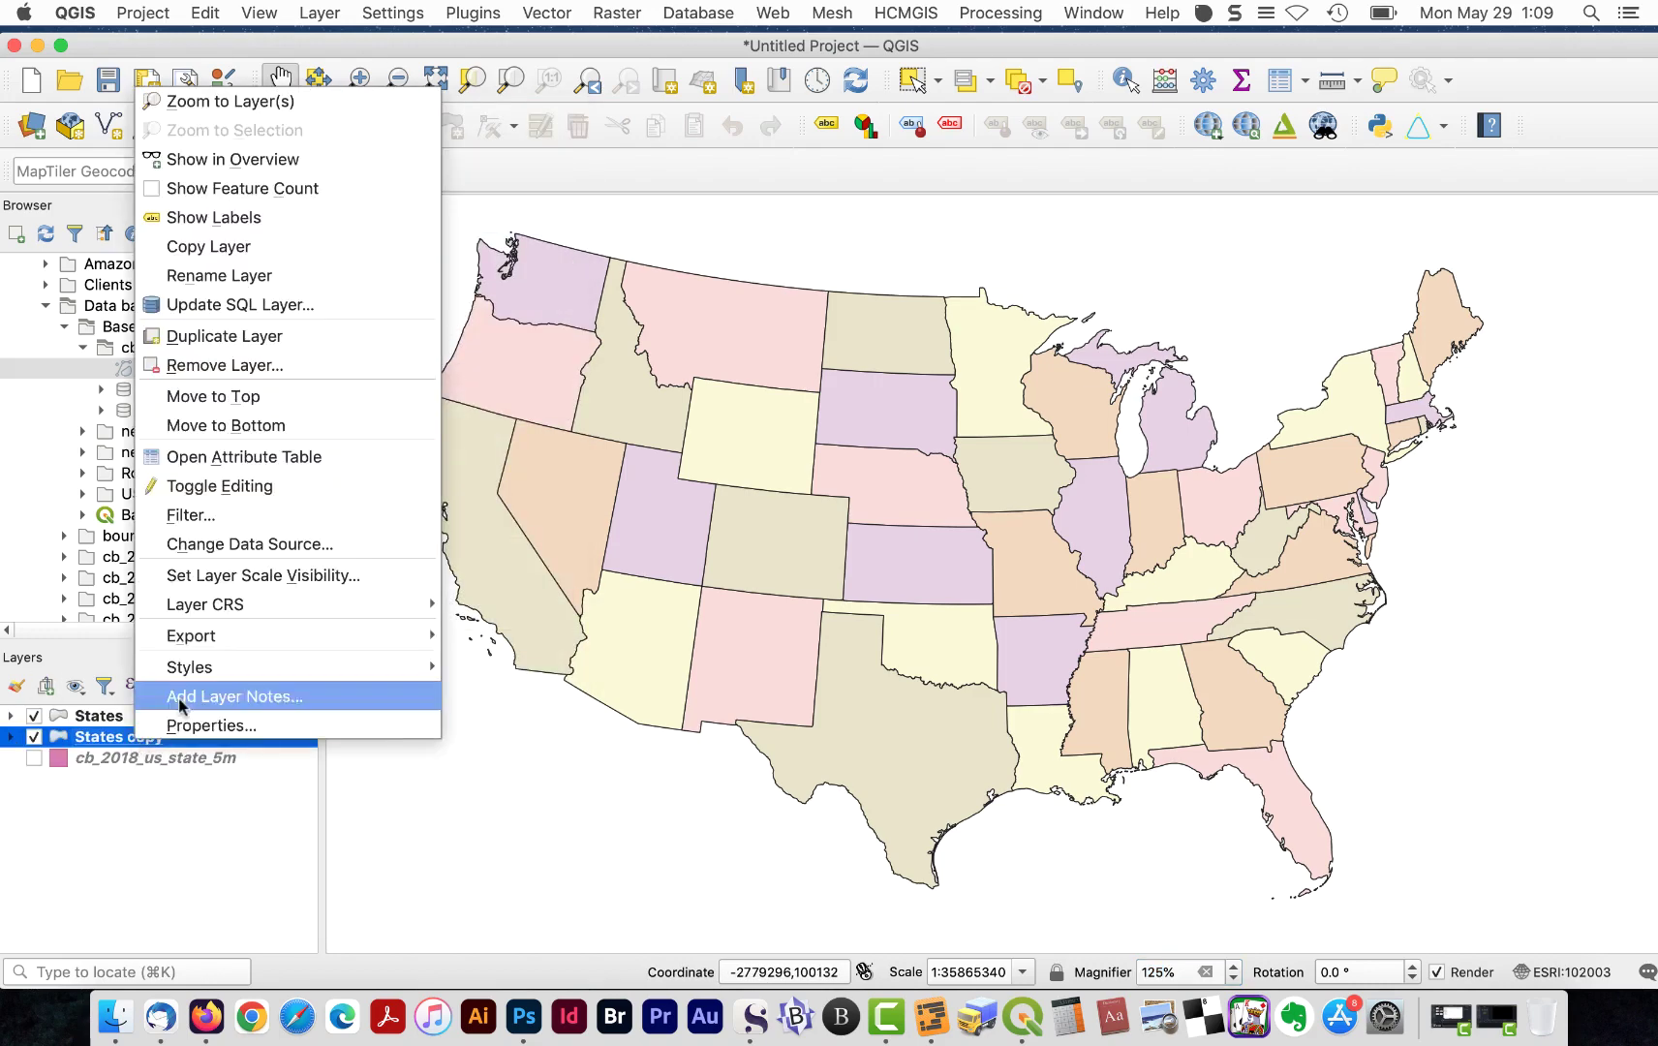
pyautogui.click(283, 276)
pyautogui.write('Shapeburst')
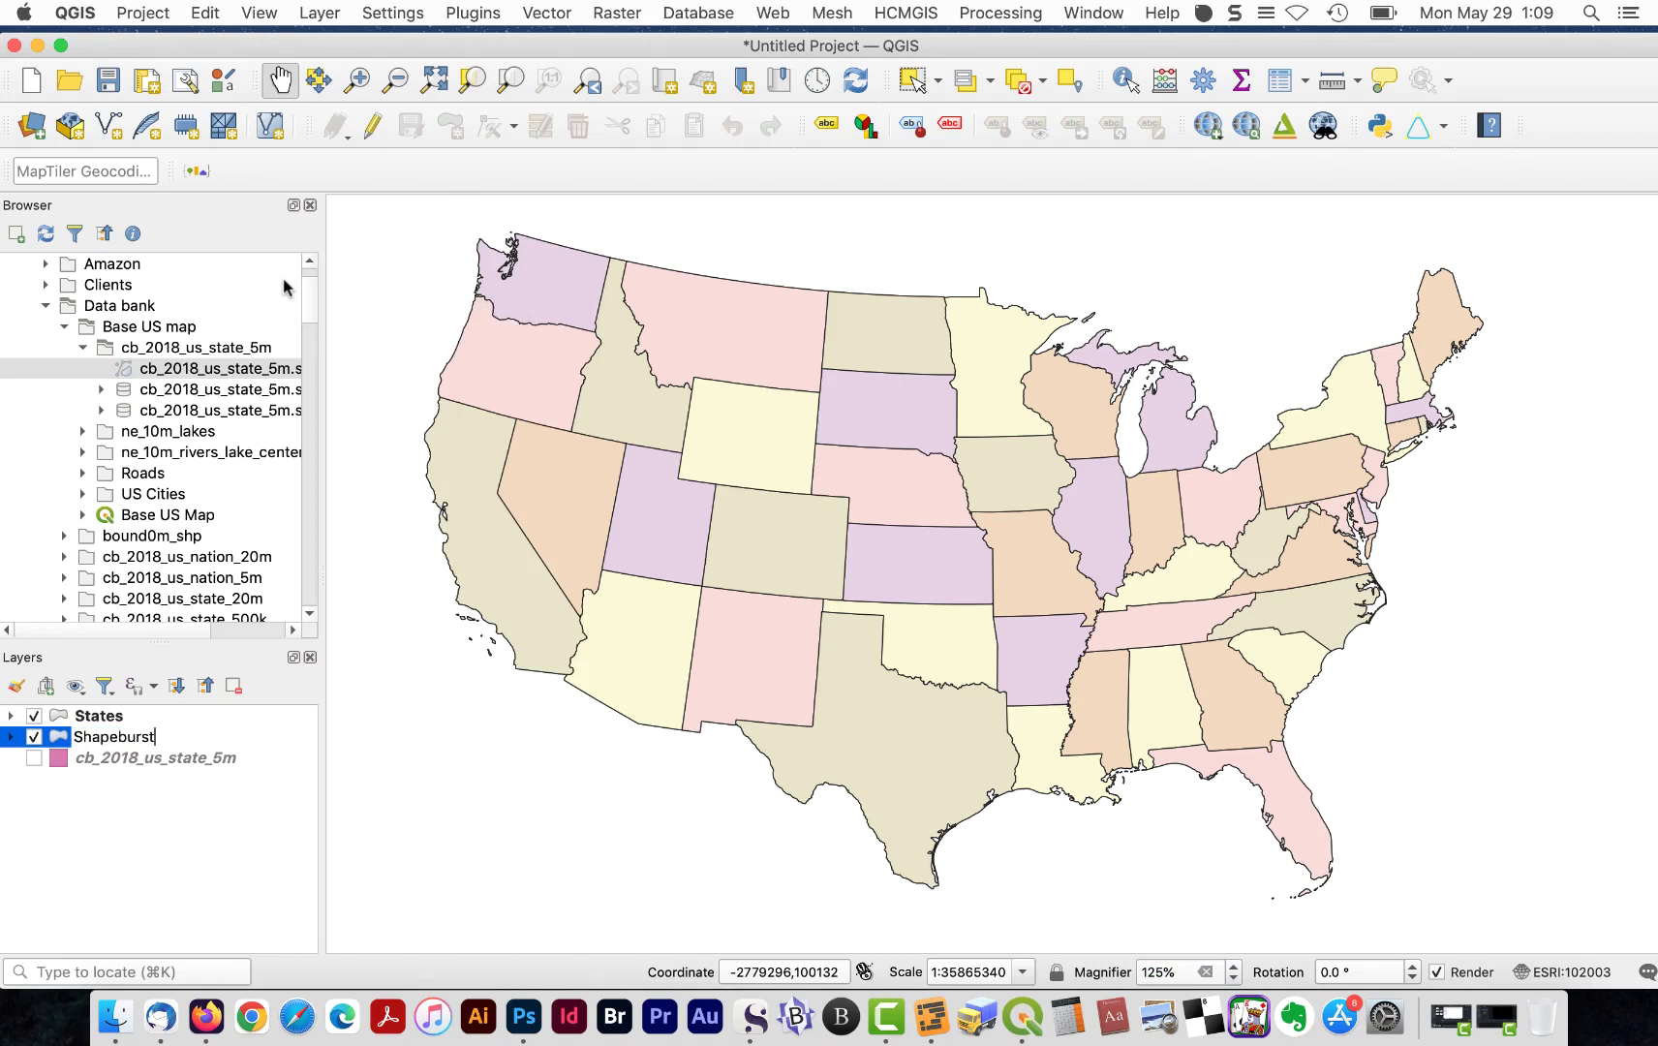
pyautogui.press('Return')
pyautogui.moveTo(106, 736); pyautogui.dragTo(107, 713)
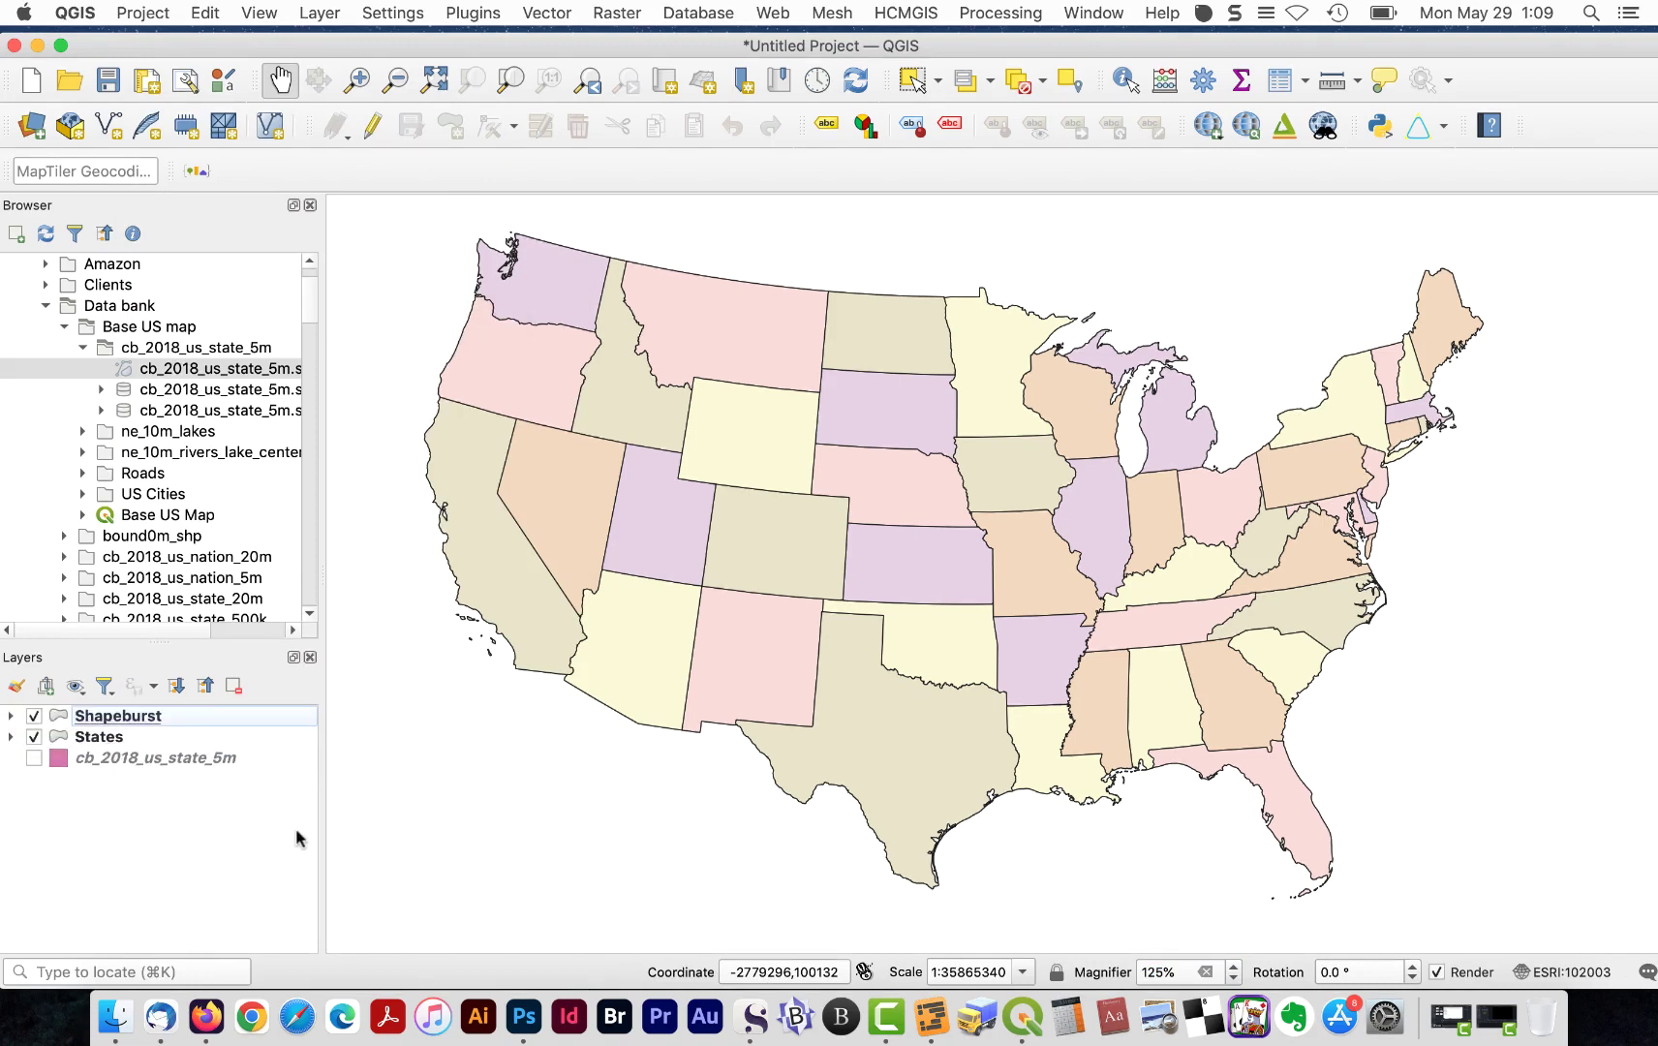
# - Switch the Shapeburst layer's symbology from categories to a single simple-fill symbol
pyautogui.click(204, 721)
pyautogui.doubleClick(204, 722)
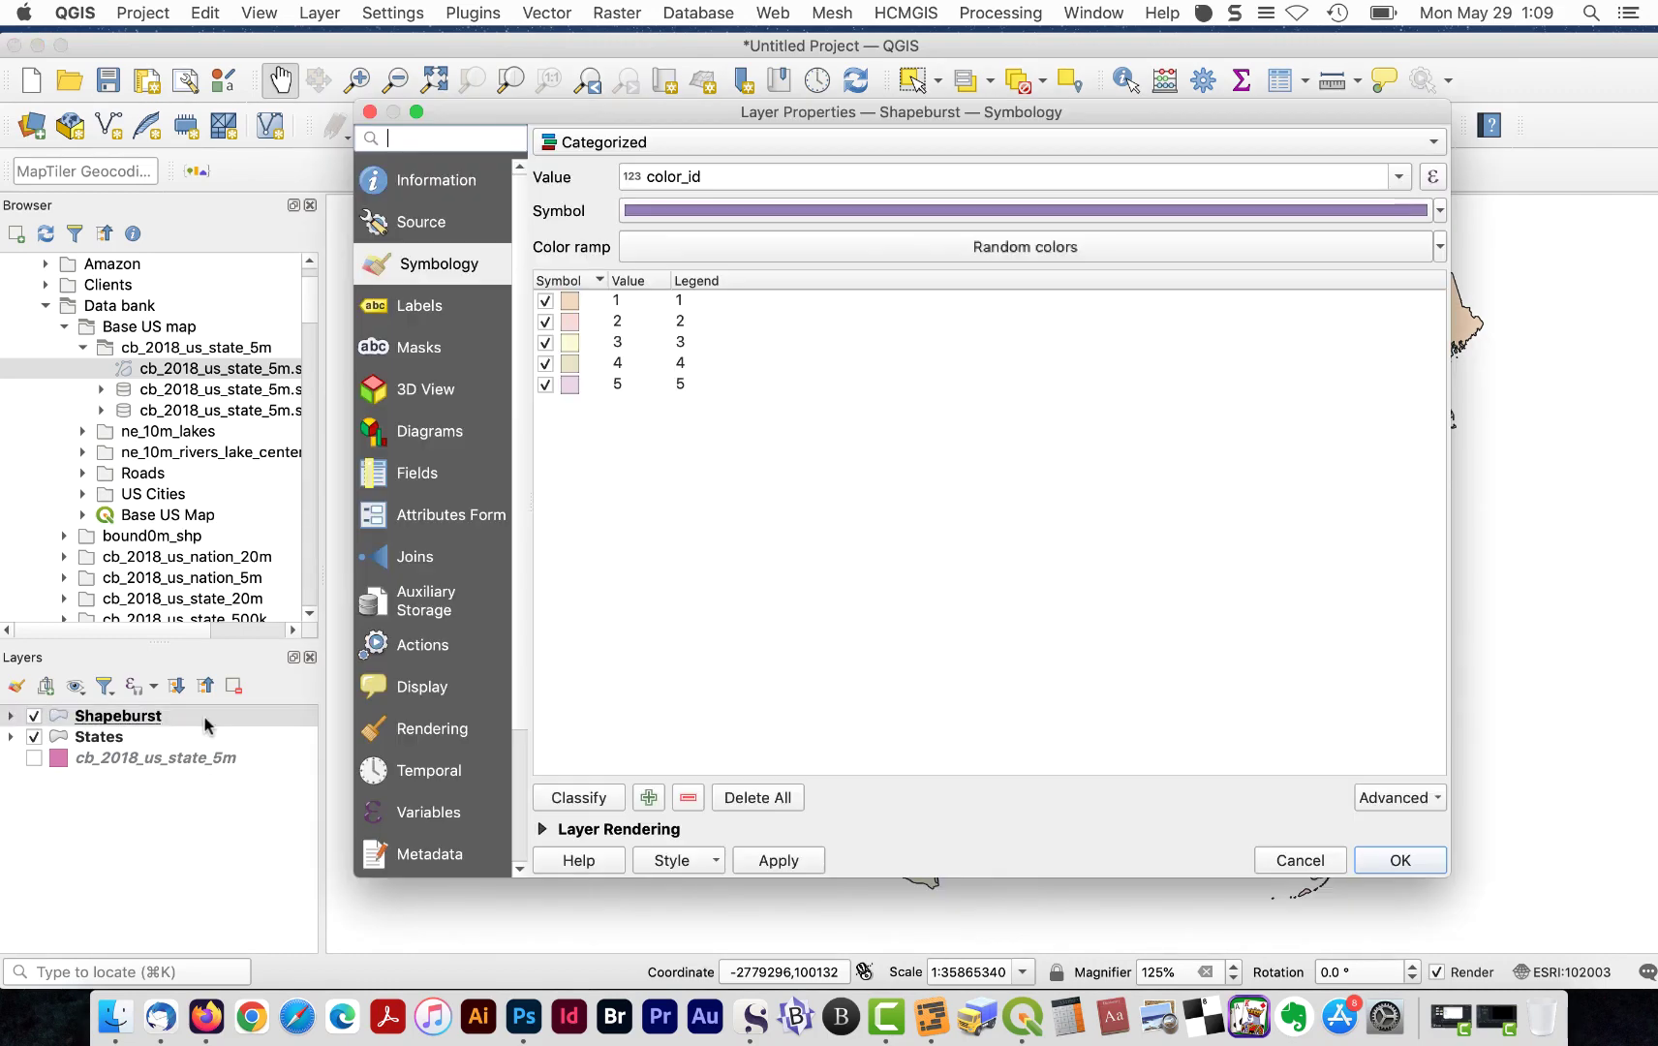
pyautogui.click(760, 143)
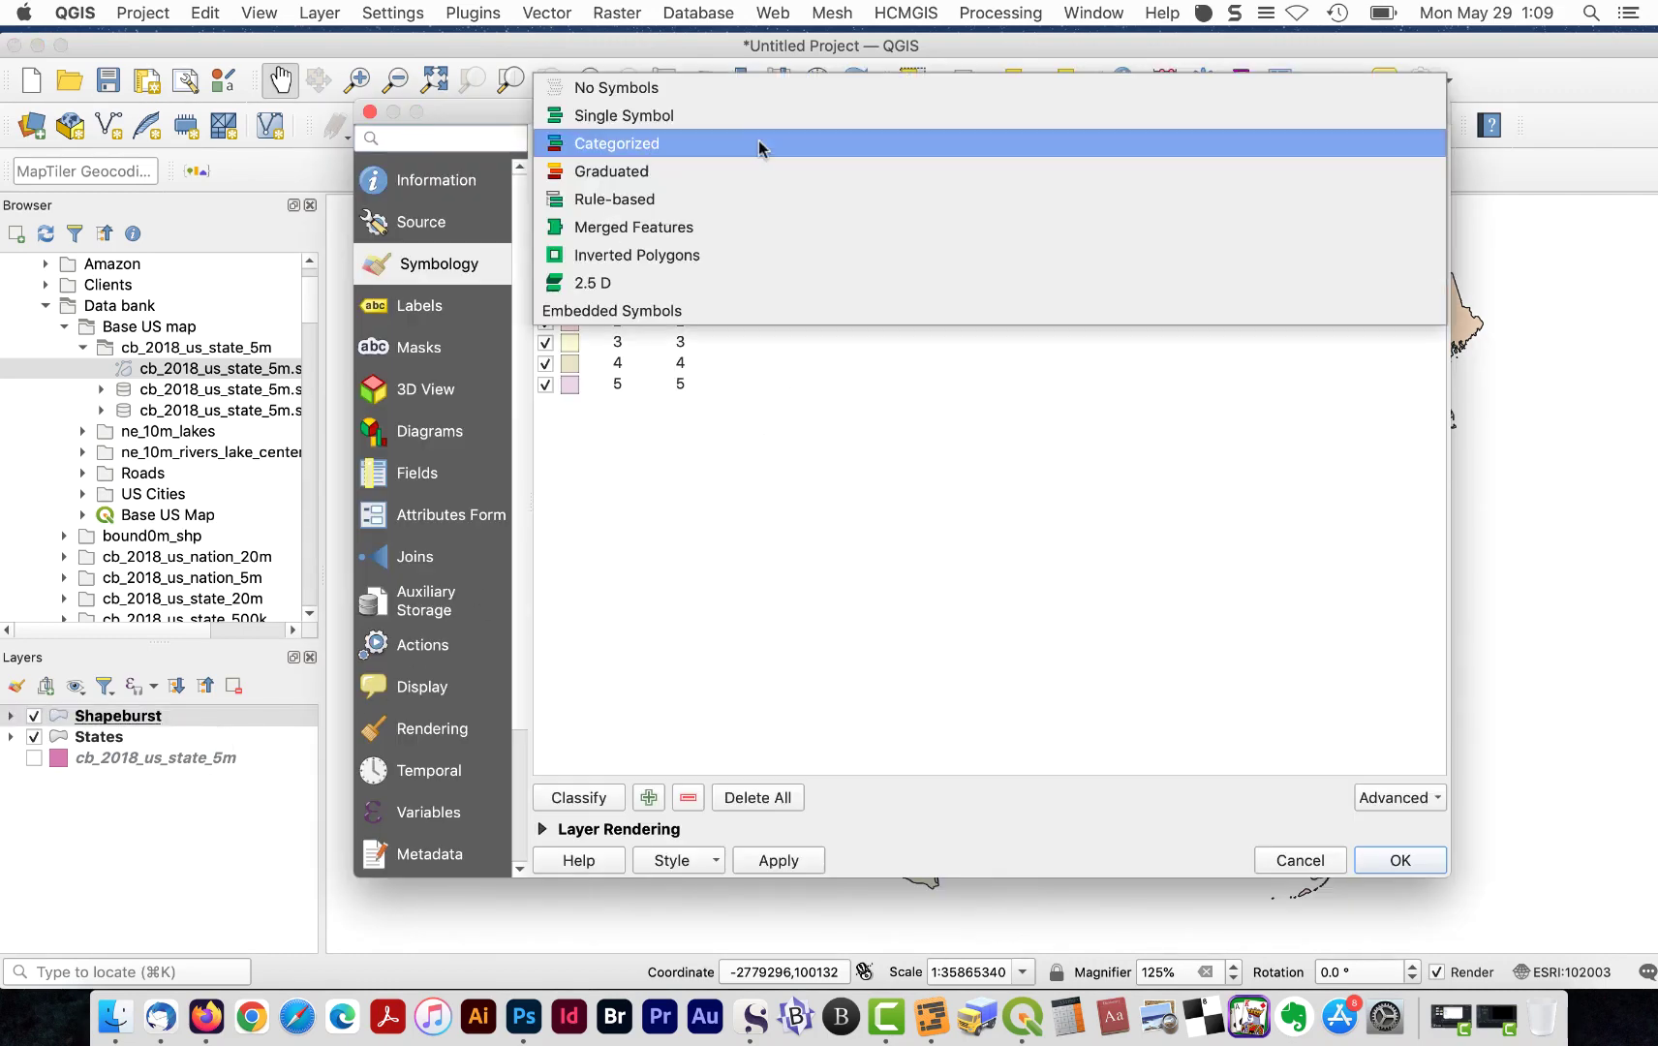
pyautogui.click(765, 117)
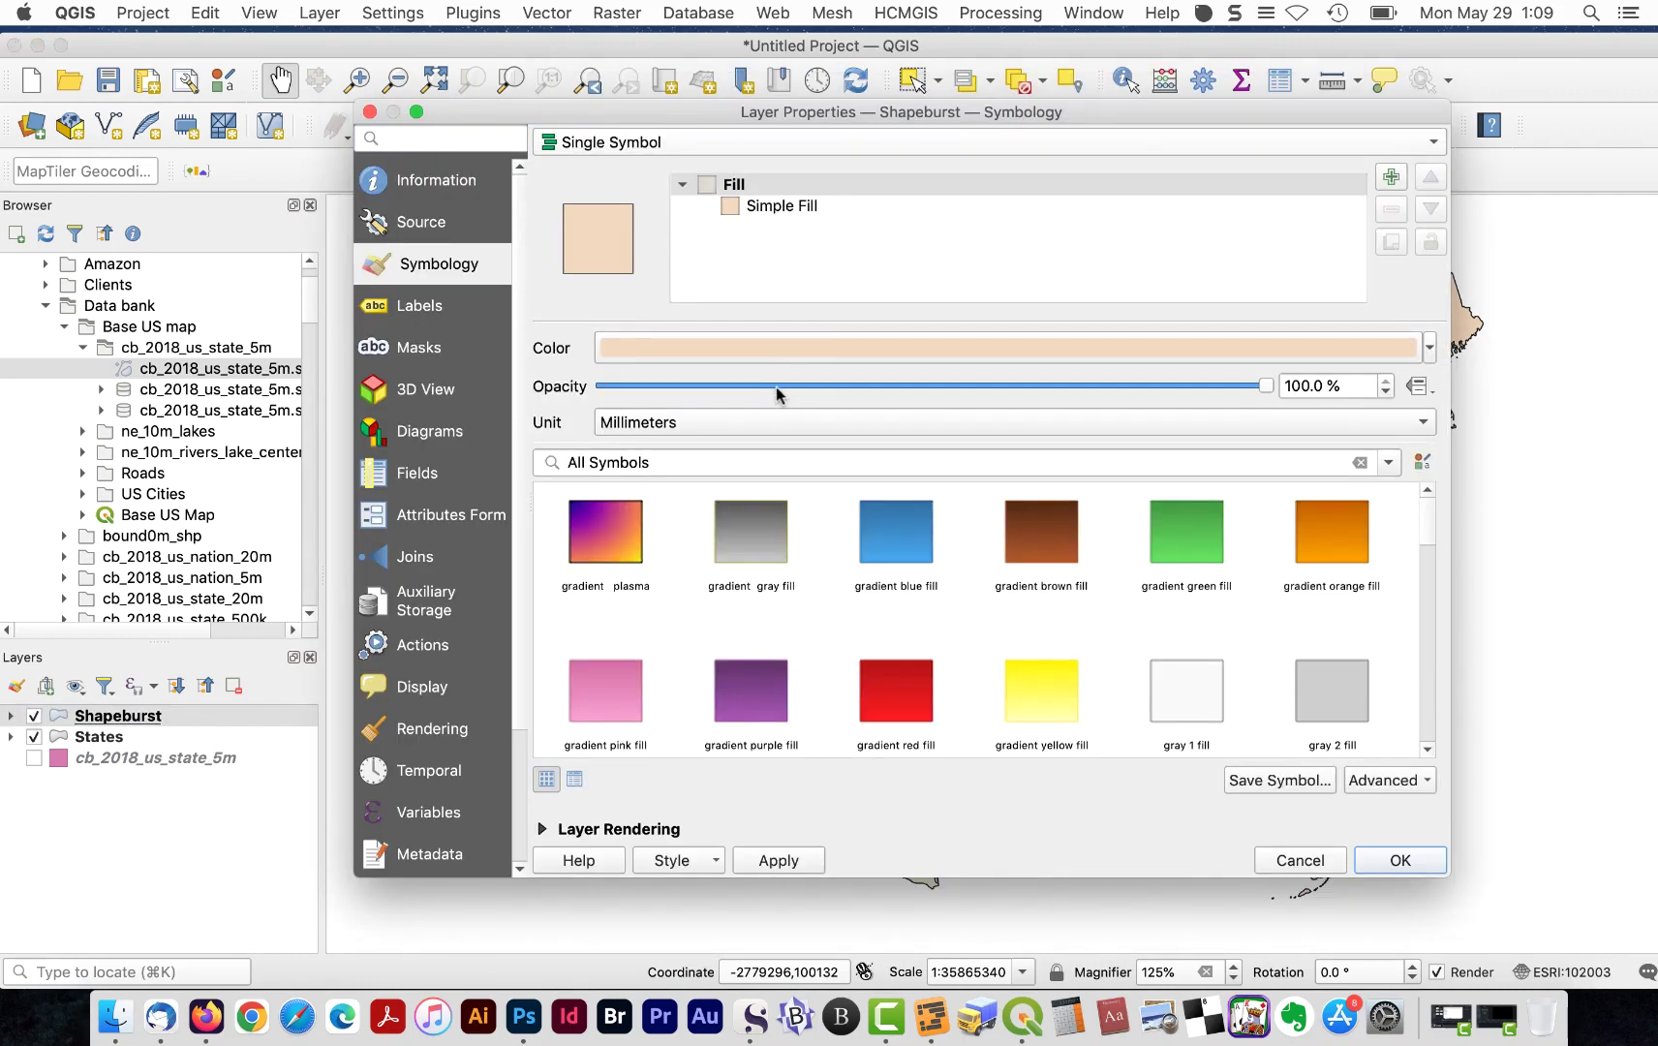
pyautogui.click(818, 205)
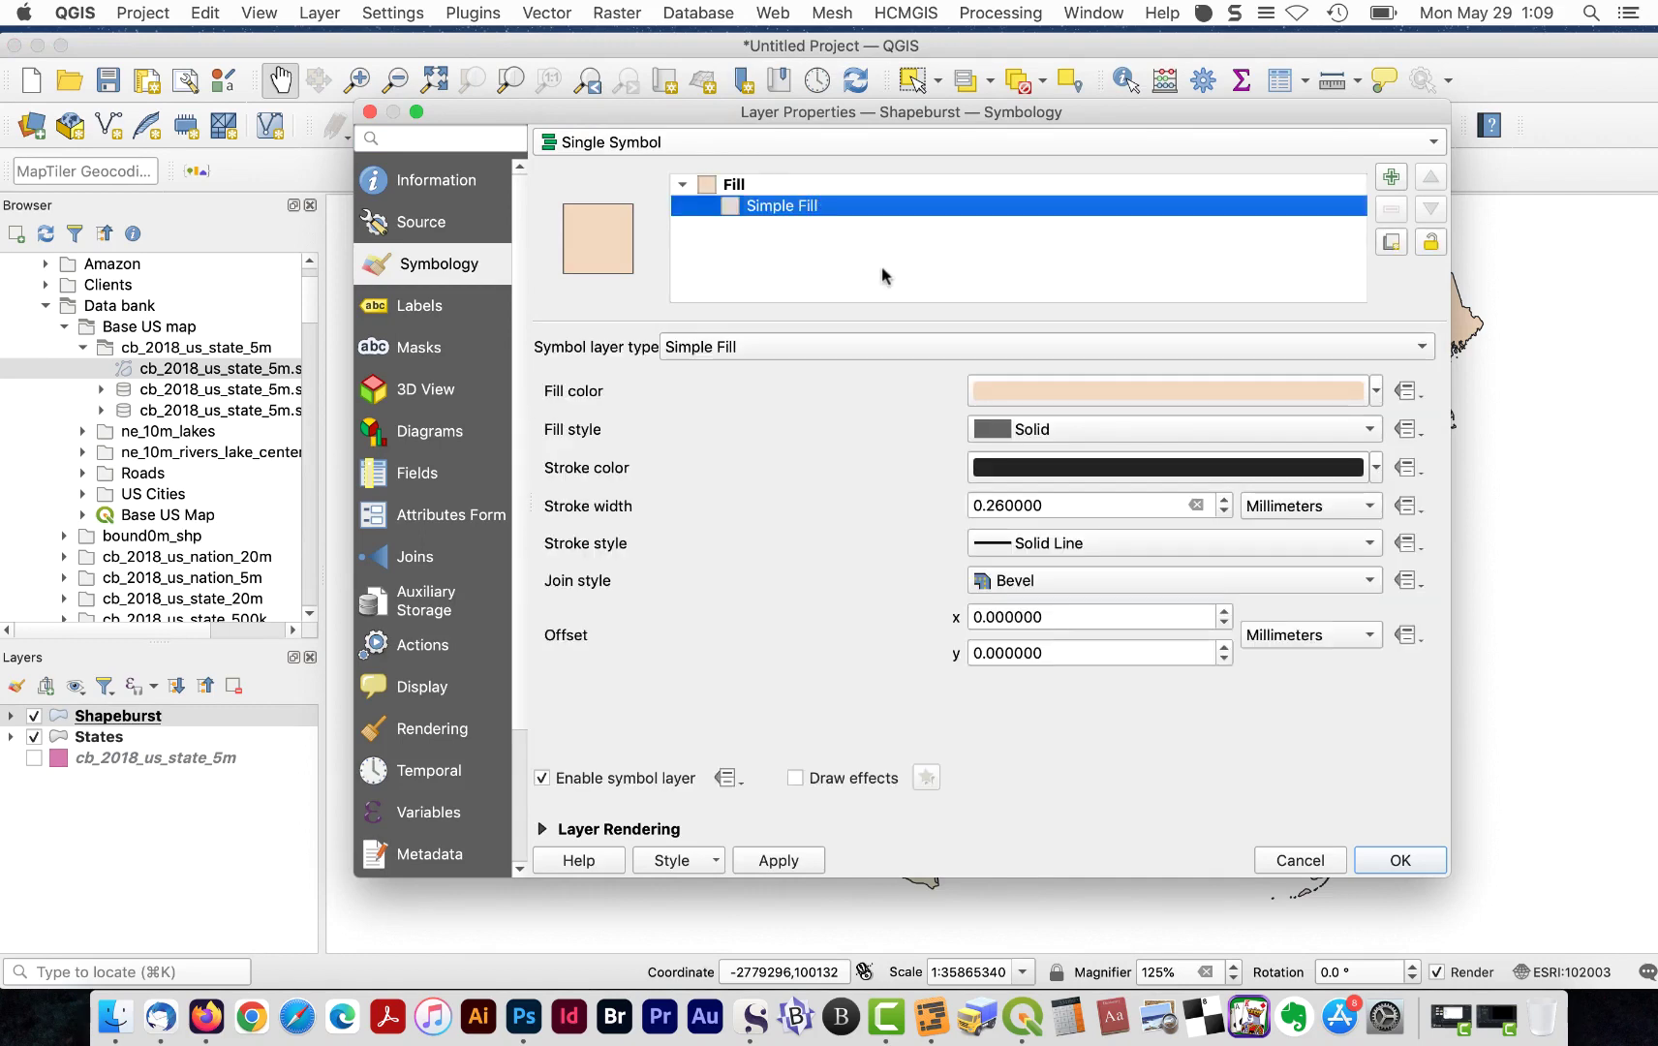
pyautogui.click(808, 348)
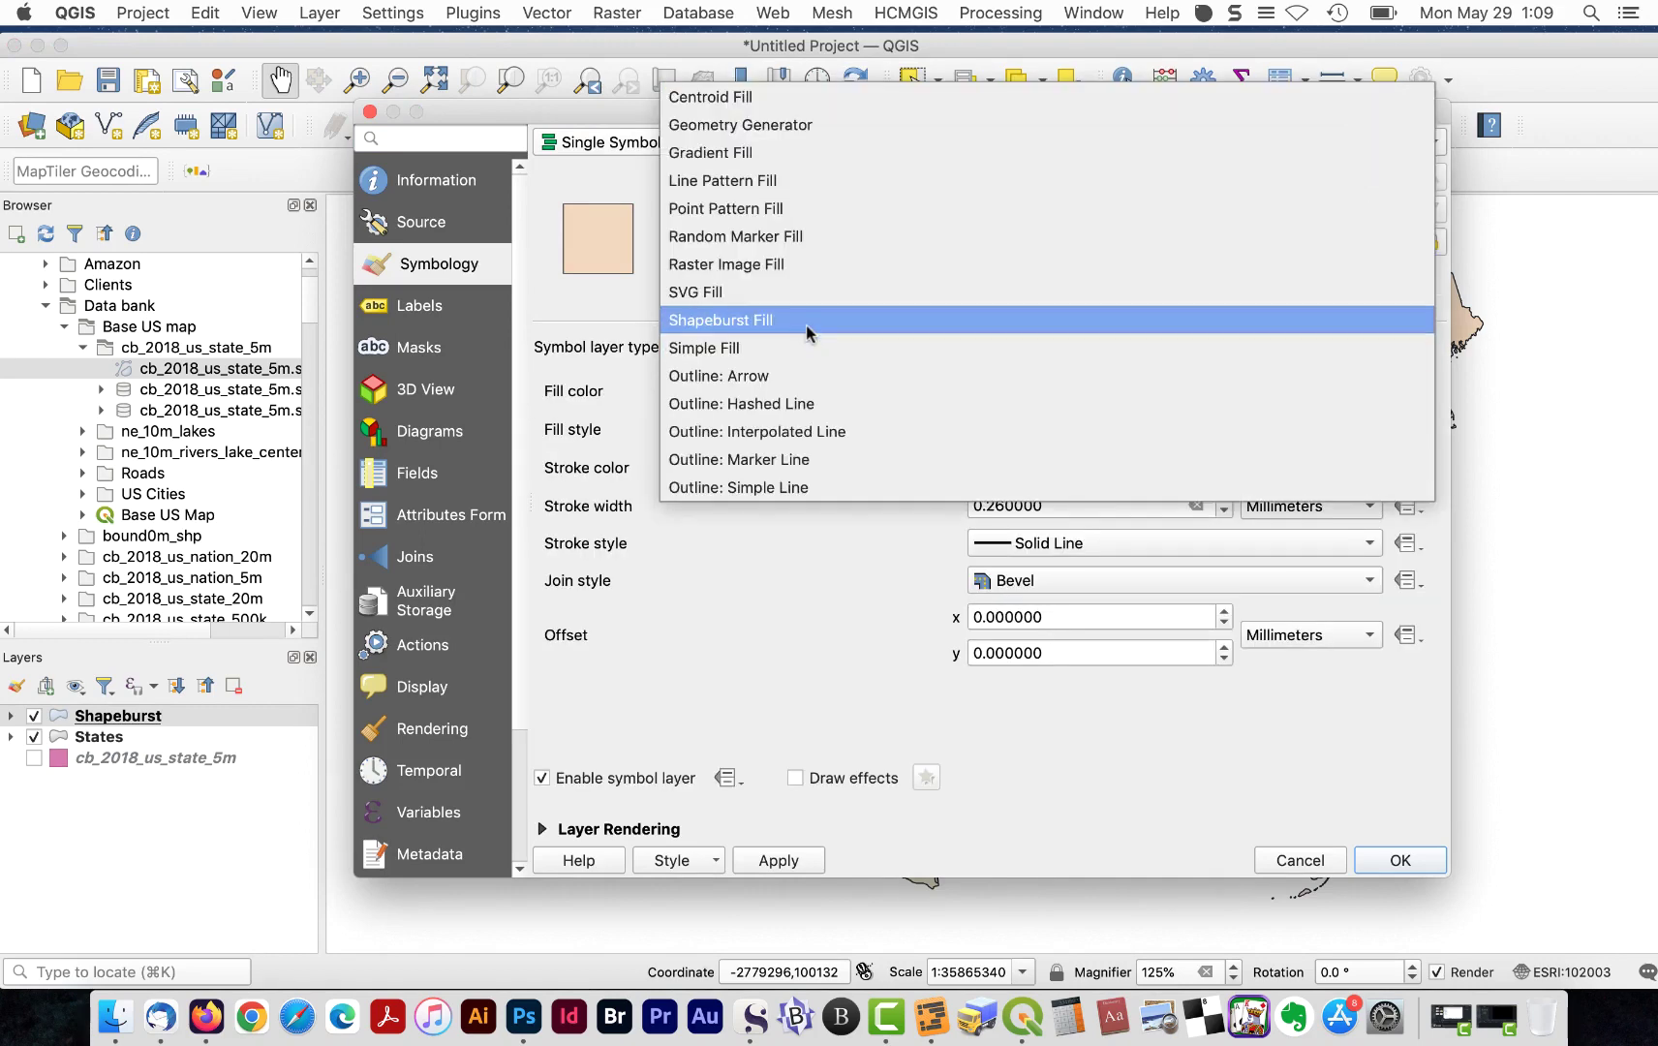
# - Switch the fill to Shapeburst Fill with a fully transparent white first colour
pyautogui.click(809, 320)
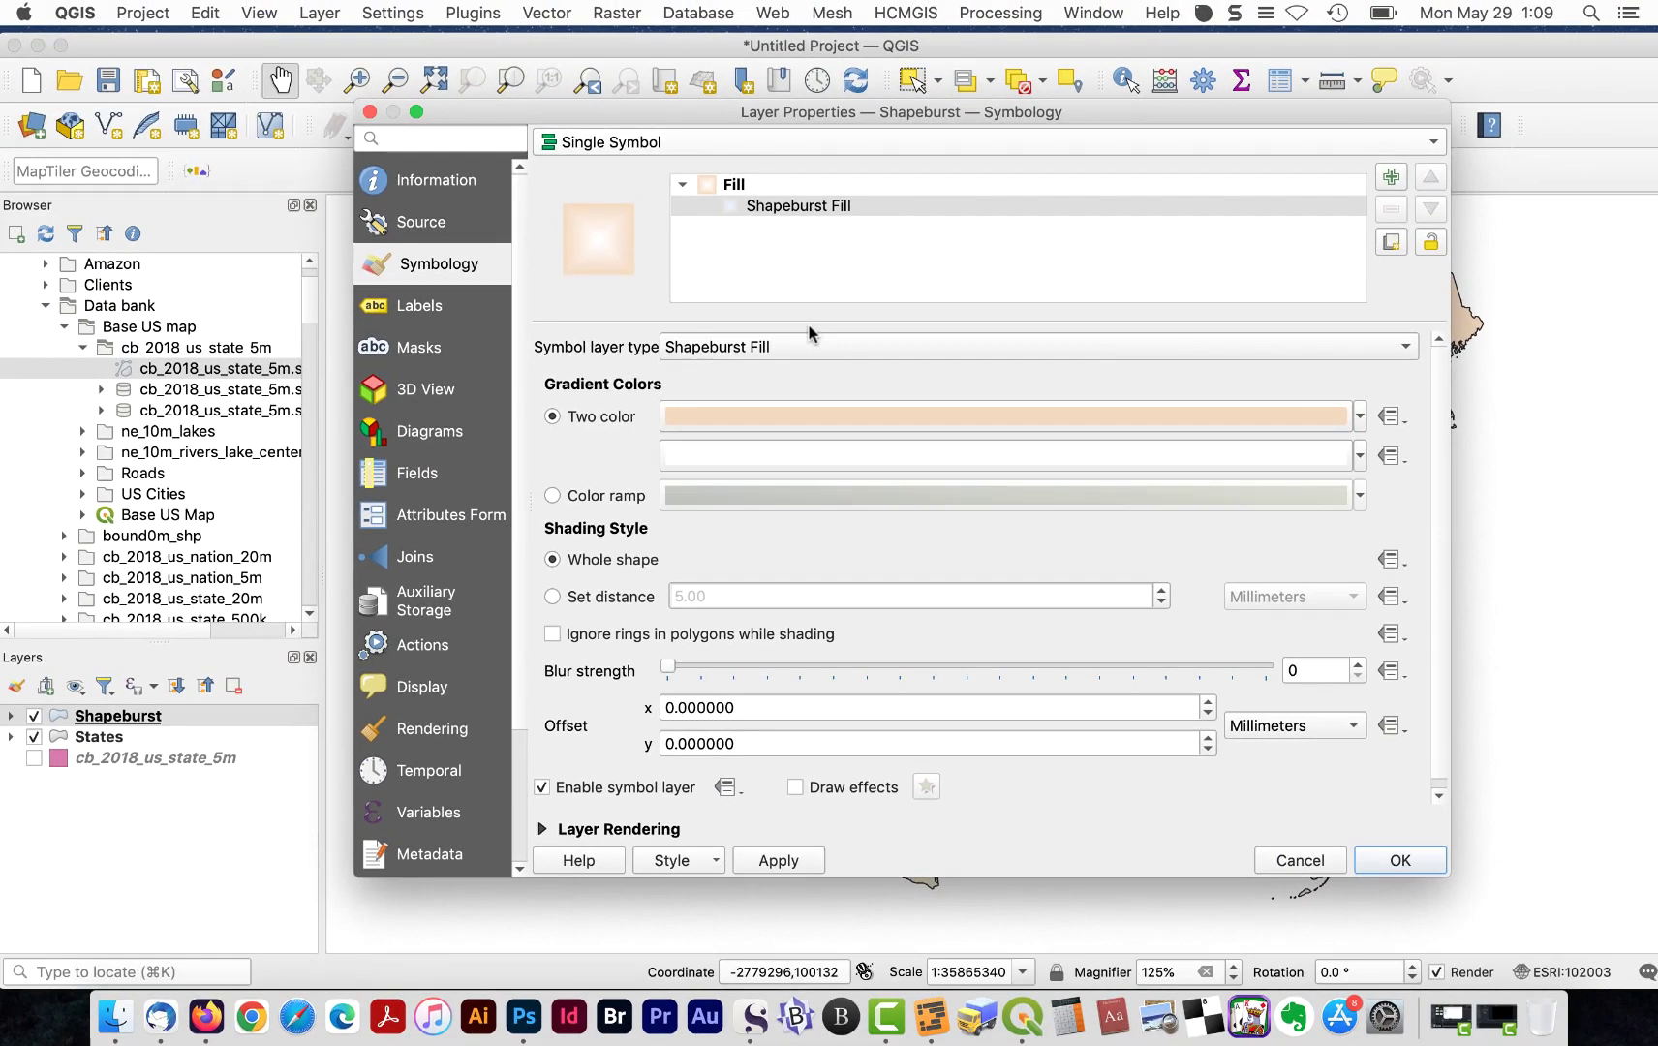
pyautogui.click(864, 417)
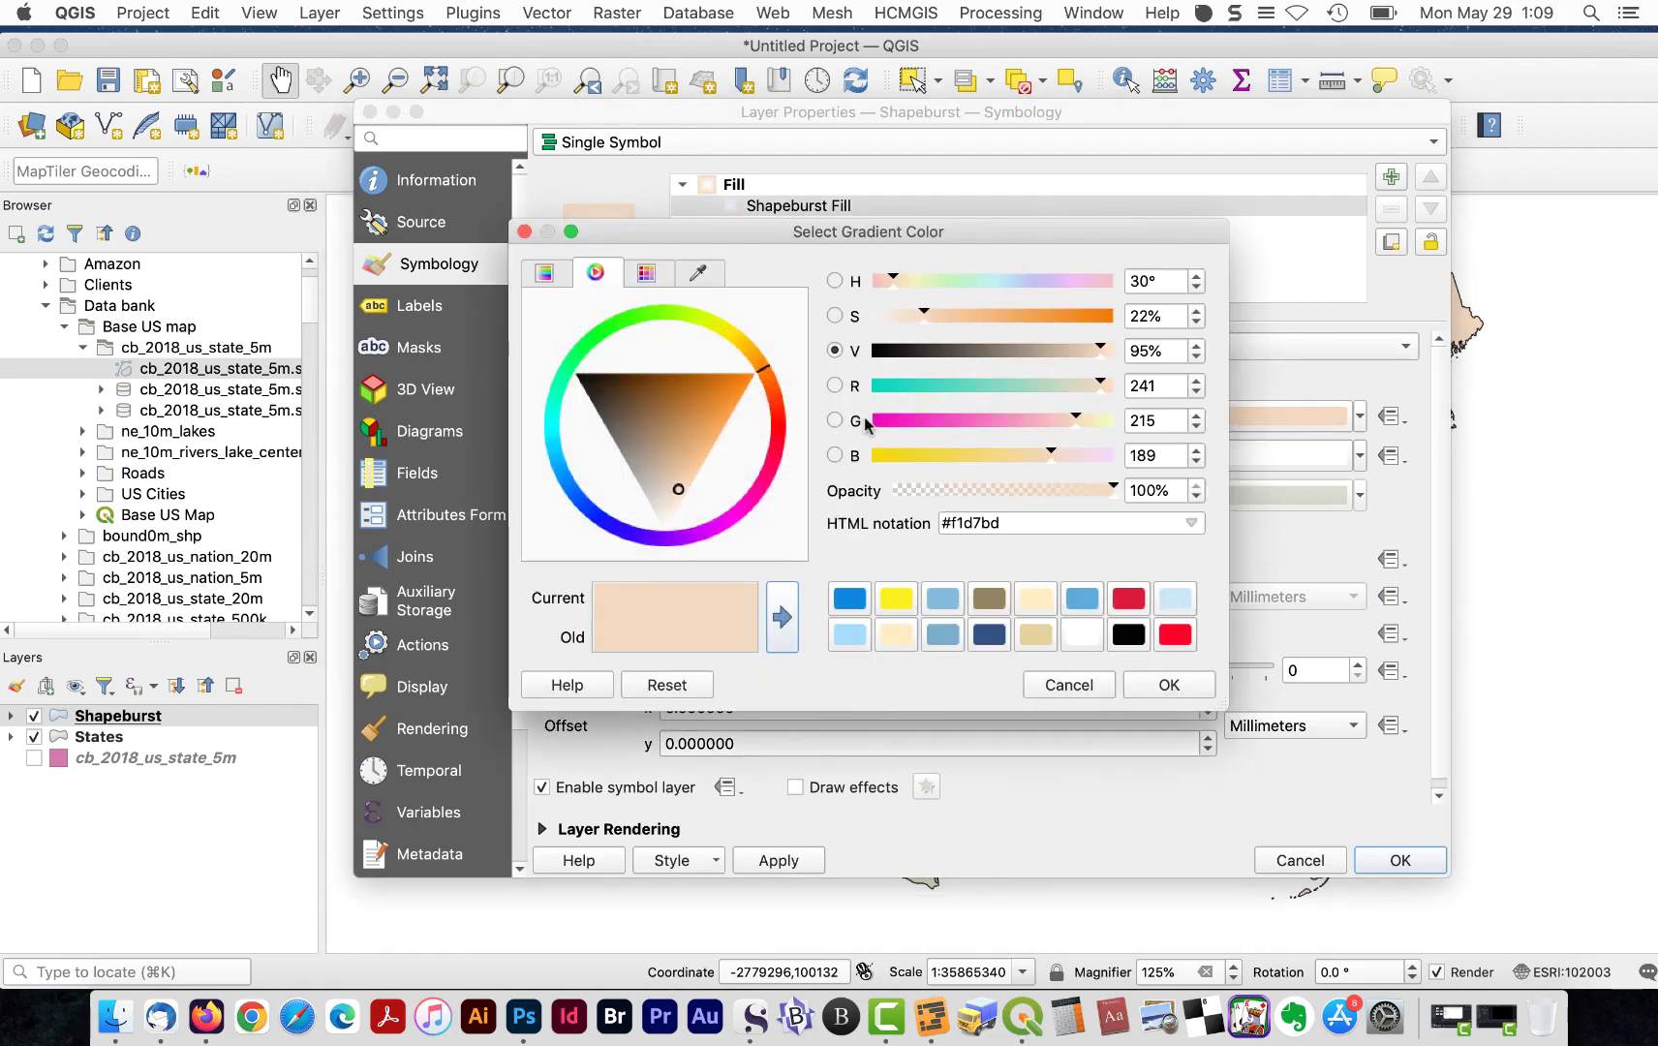
pyautogui.click(1073, 637)
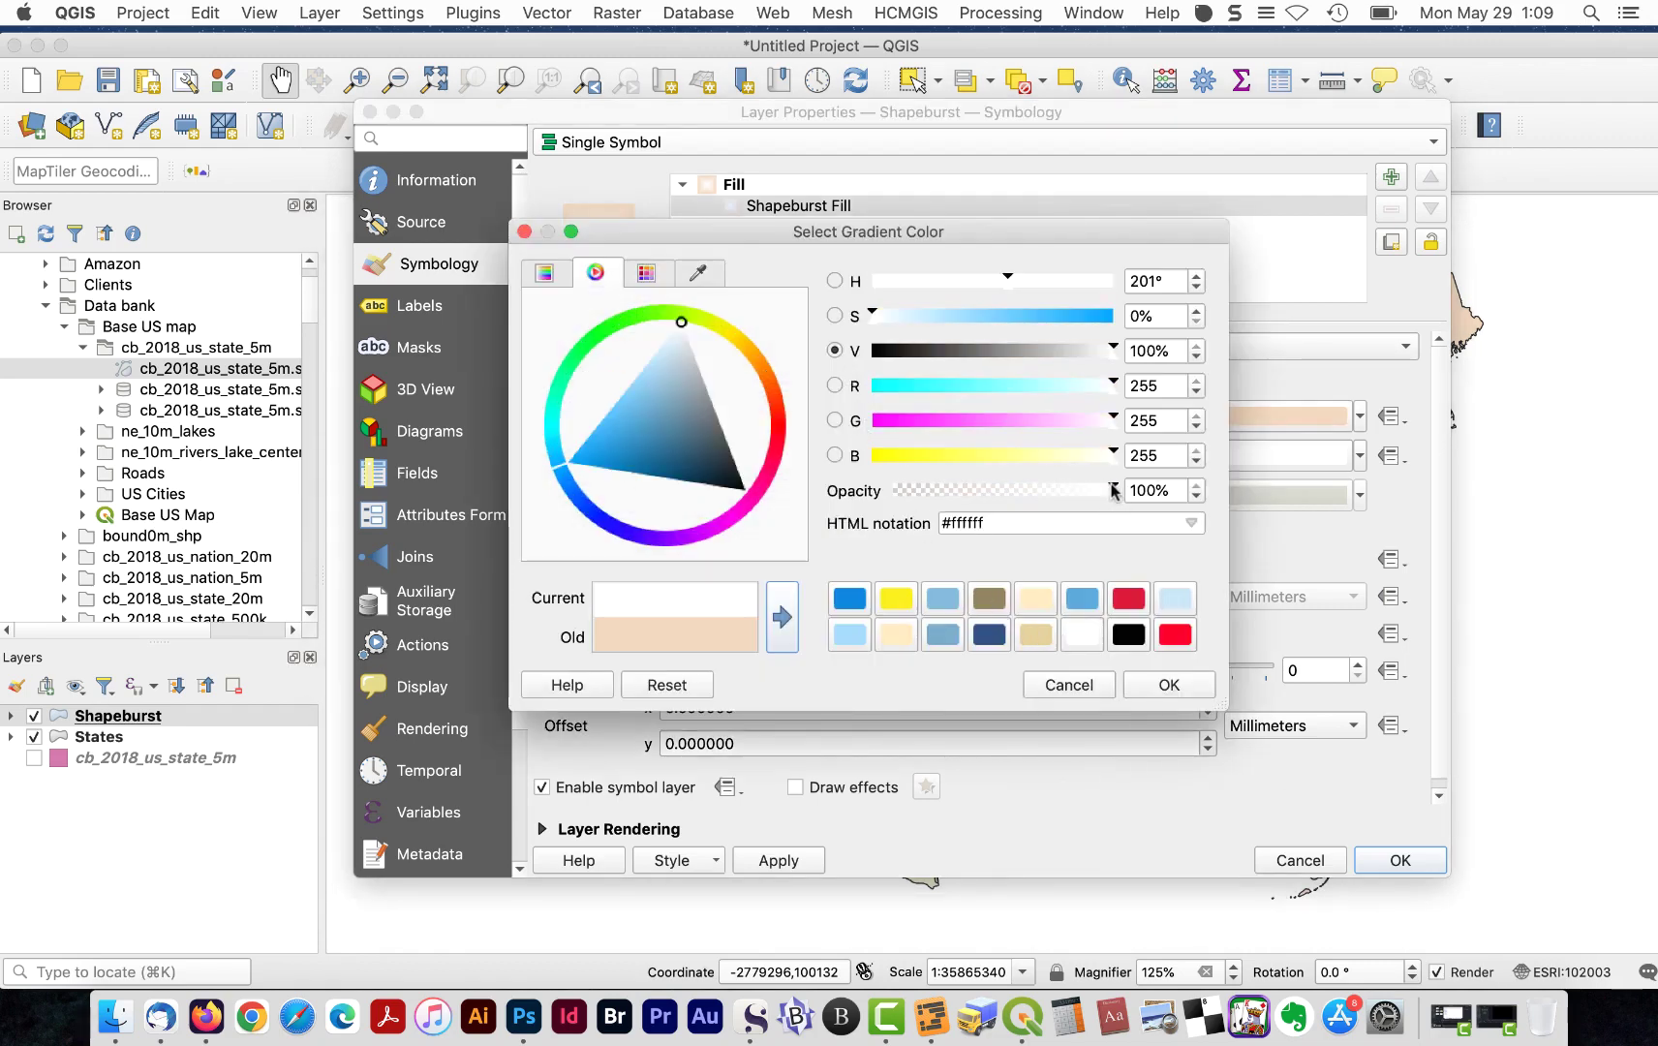
pyautogui.moveTo(1113, 487); pyautogui.dragTo(901, 489)
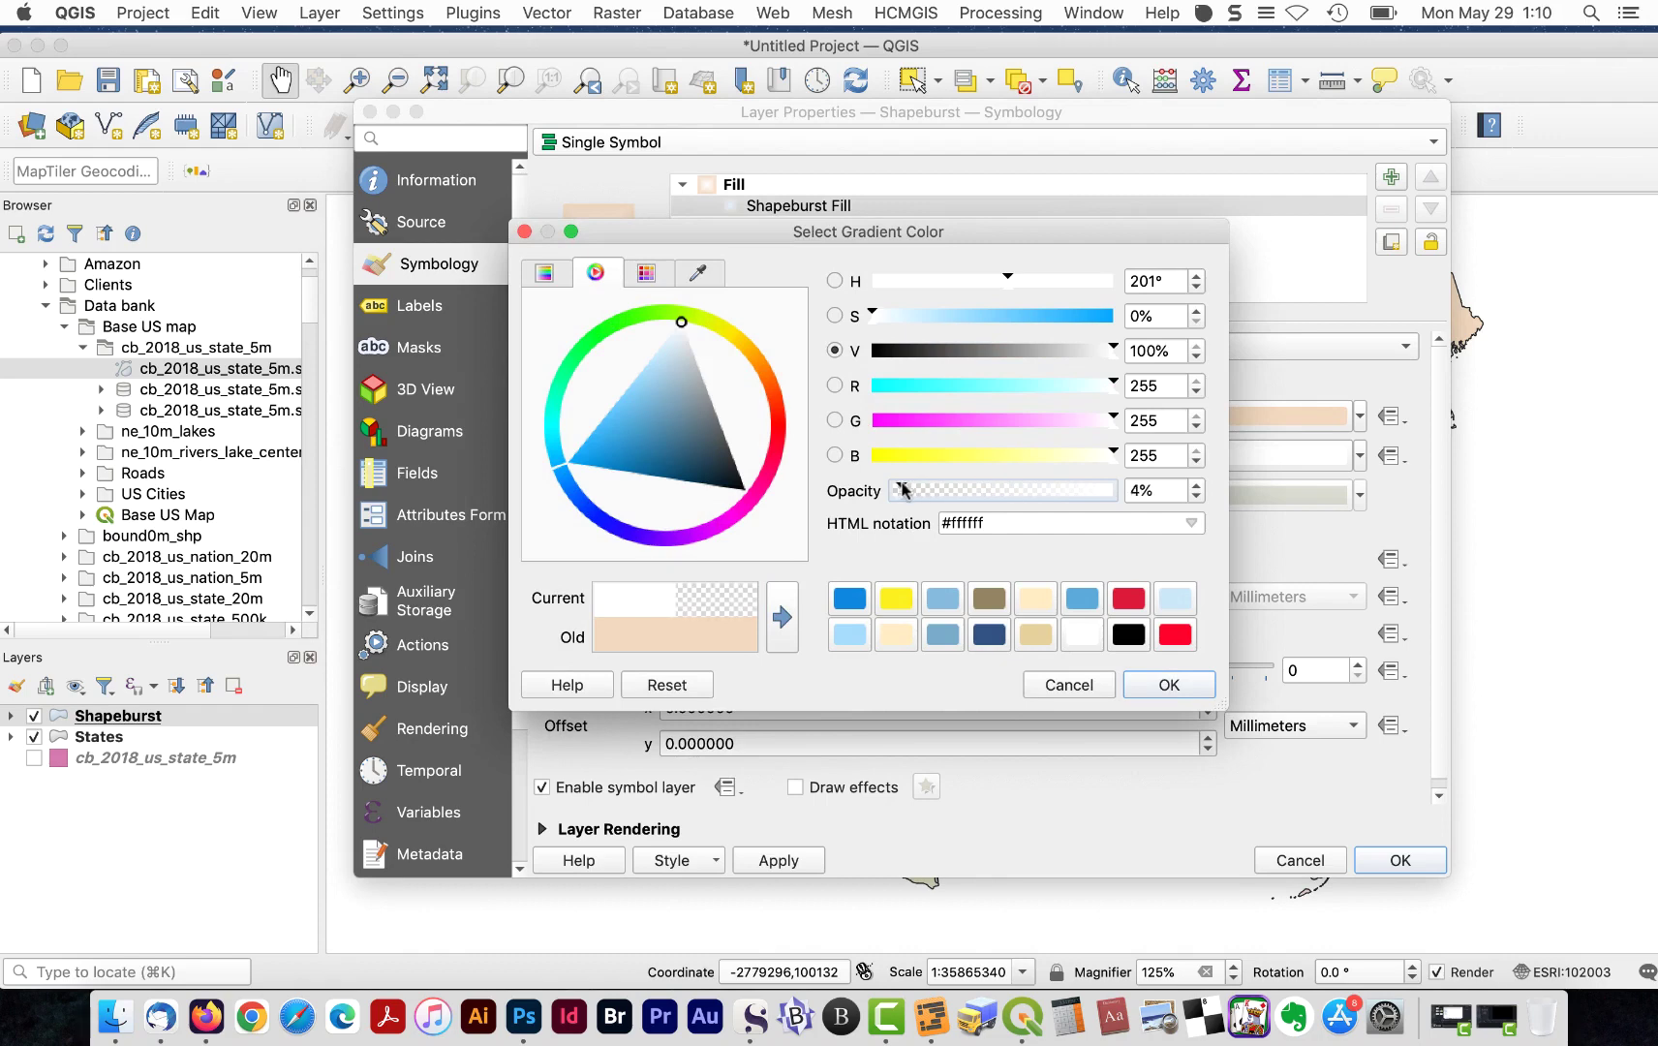
pyautogui.click(1168, 685)
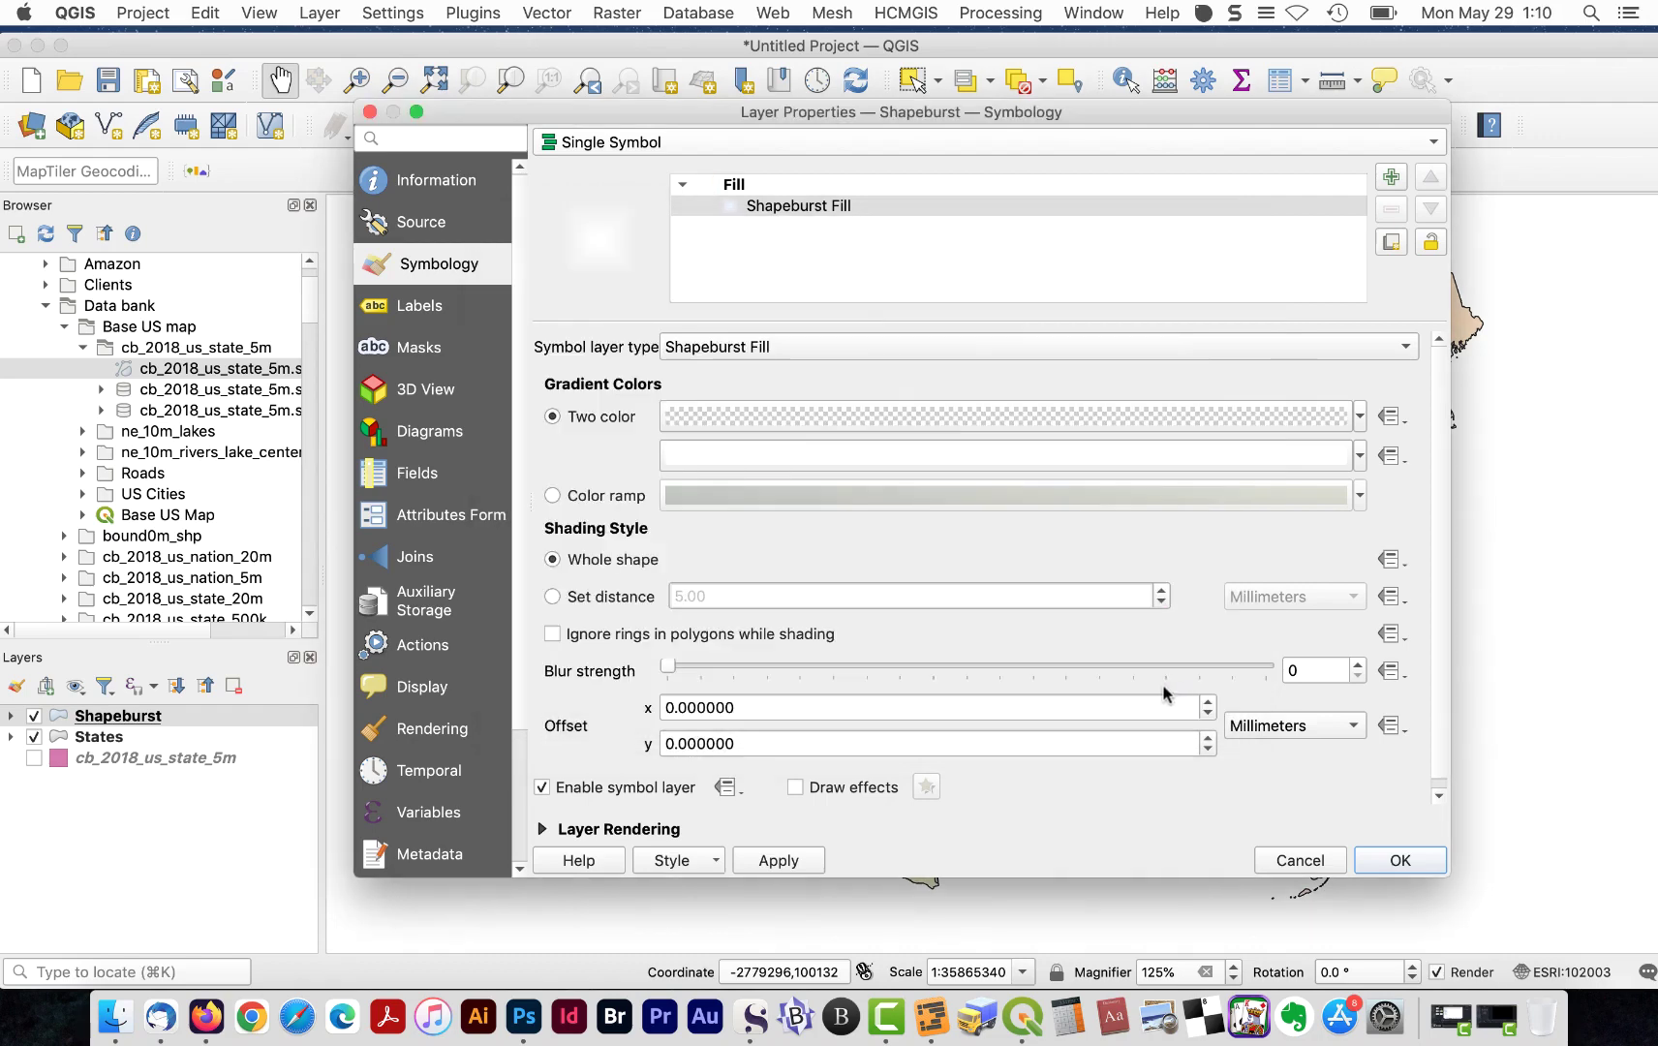
# - Set the second gradient colour to solid white
pyautogui.click(939, 454)
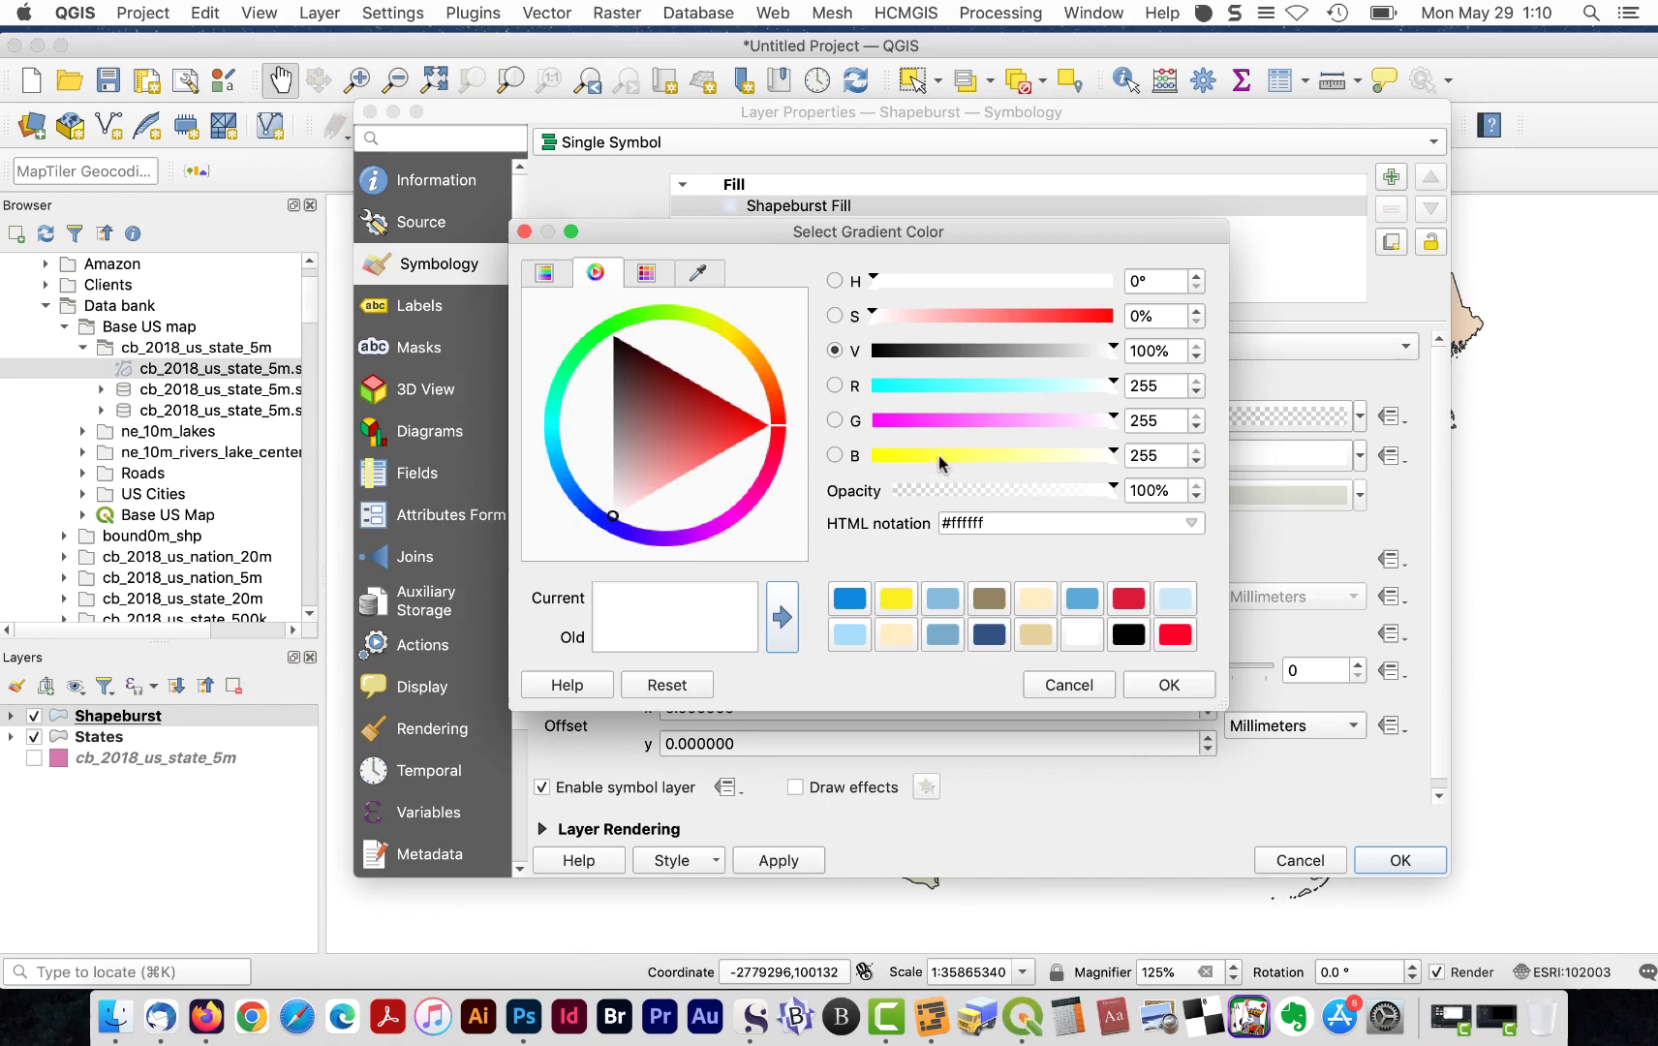
pyautogui.click(1083, 637)
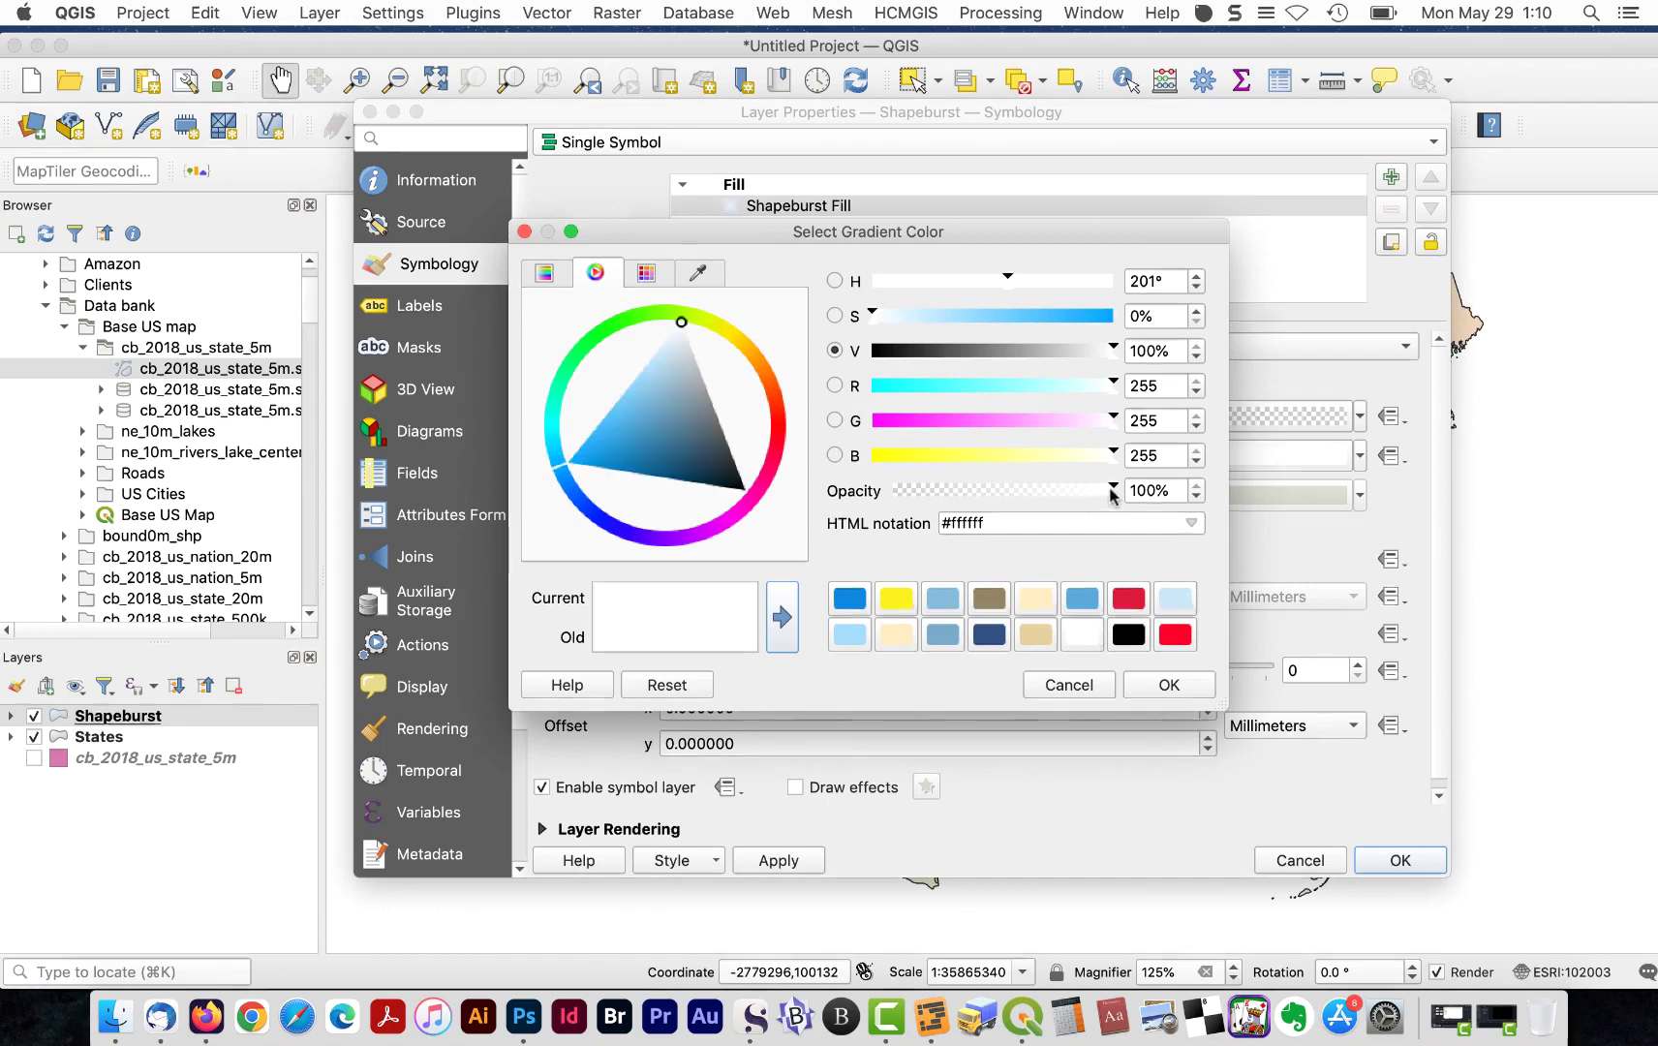
pyautogui.click(1158, 683)
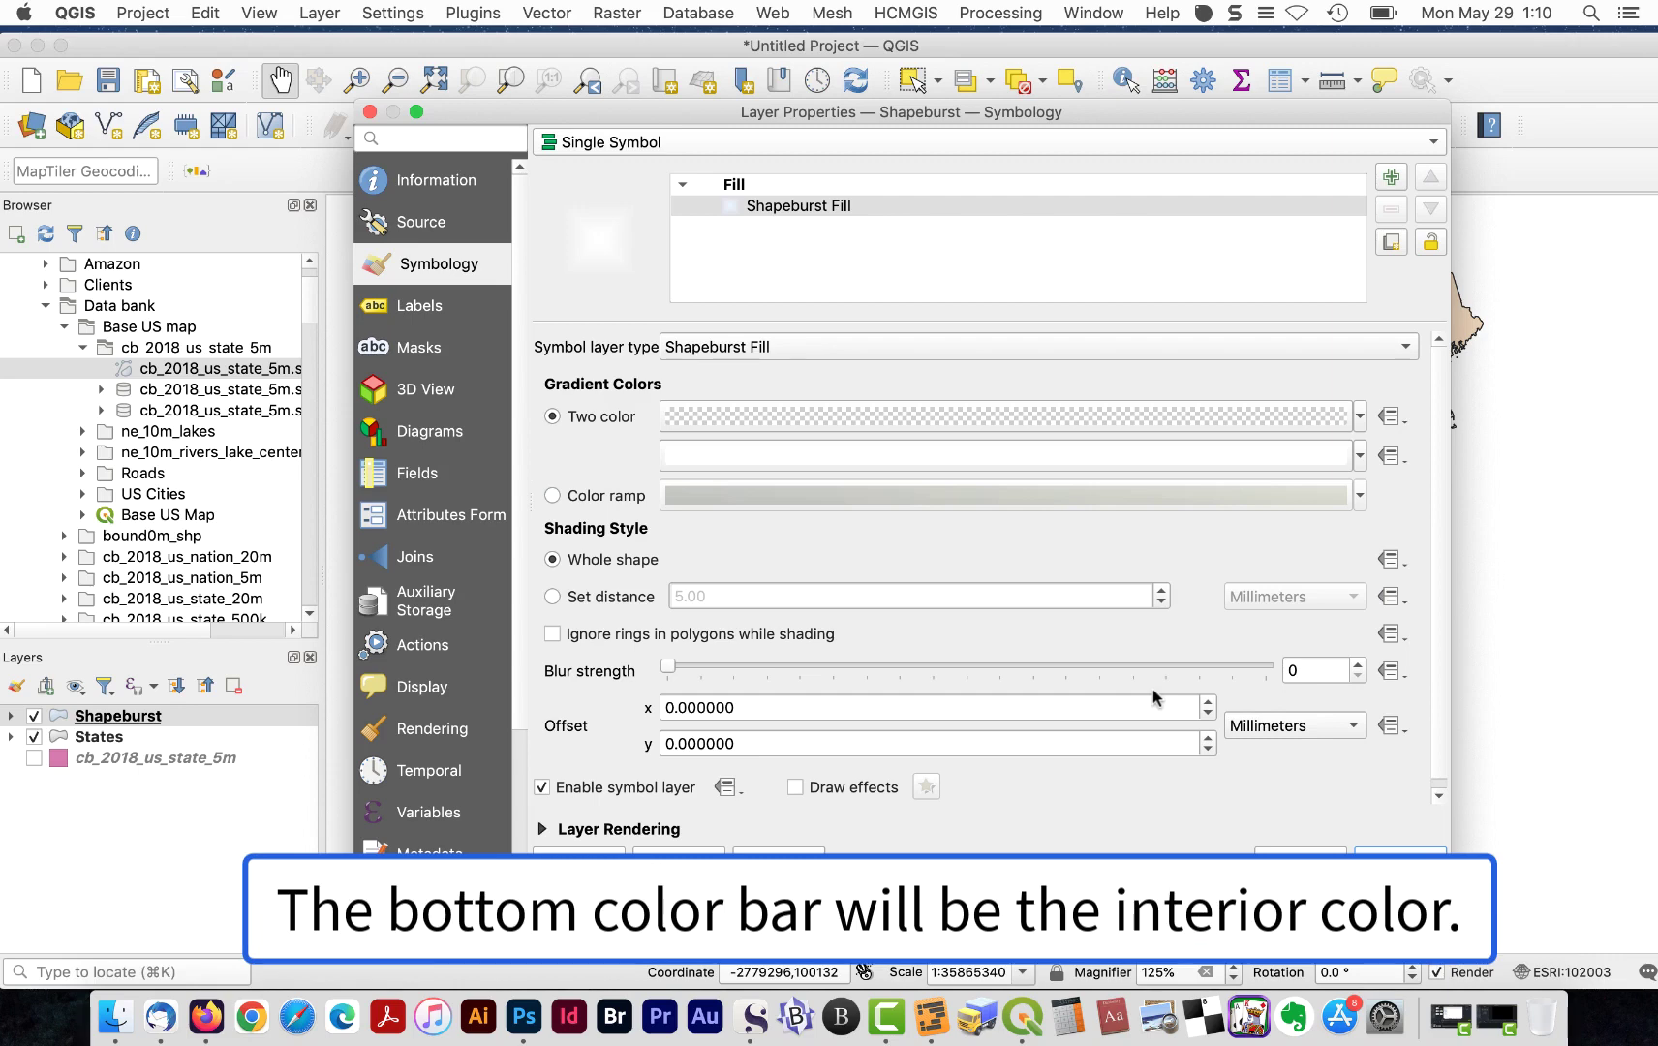
# - Shade only 4 mm in from the edges with blur strength 10, then confirm with OK
pyautogui.click(553, 598)
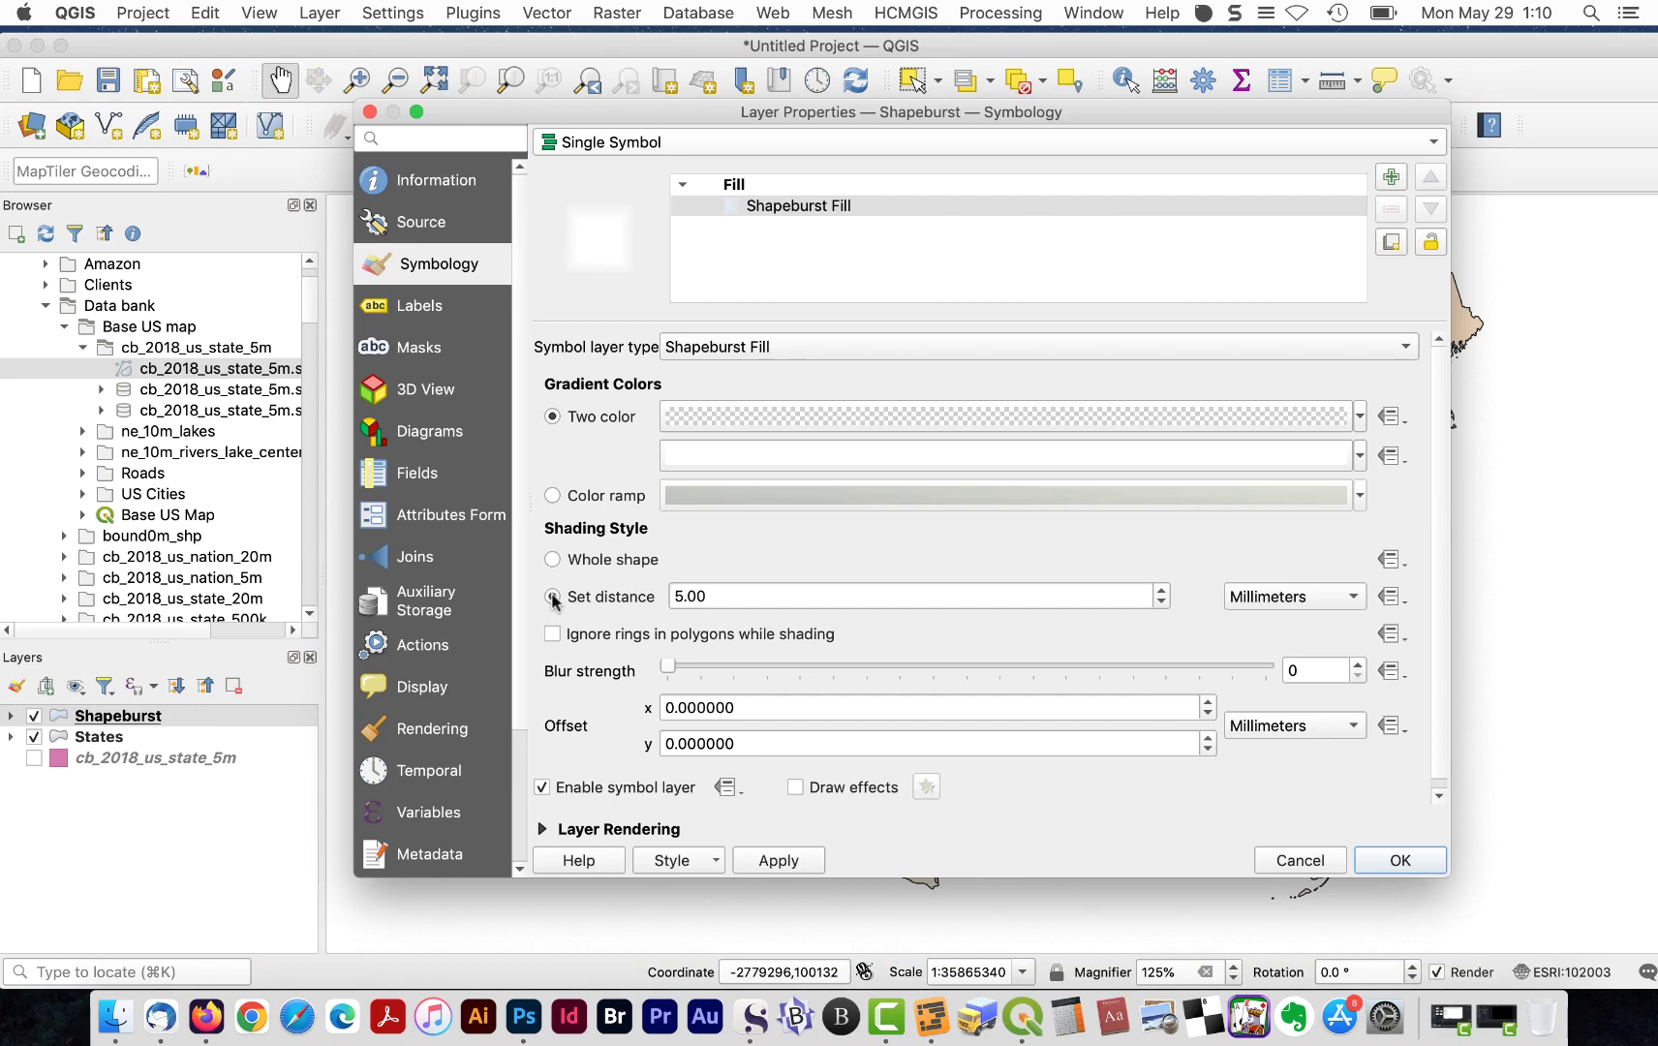
pyautogui.click(677, 595)
pyautogui.press('Delete')
pyautogui.write('4')
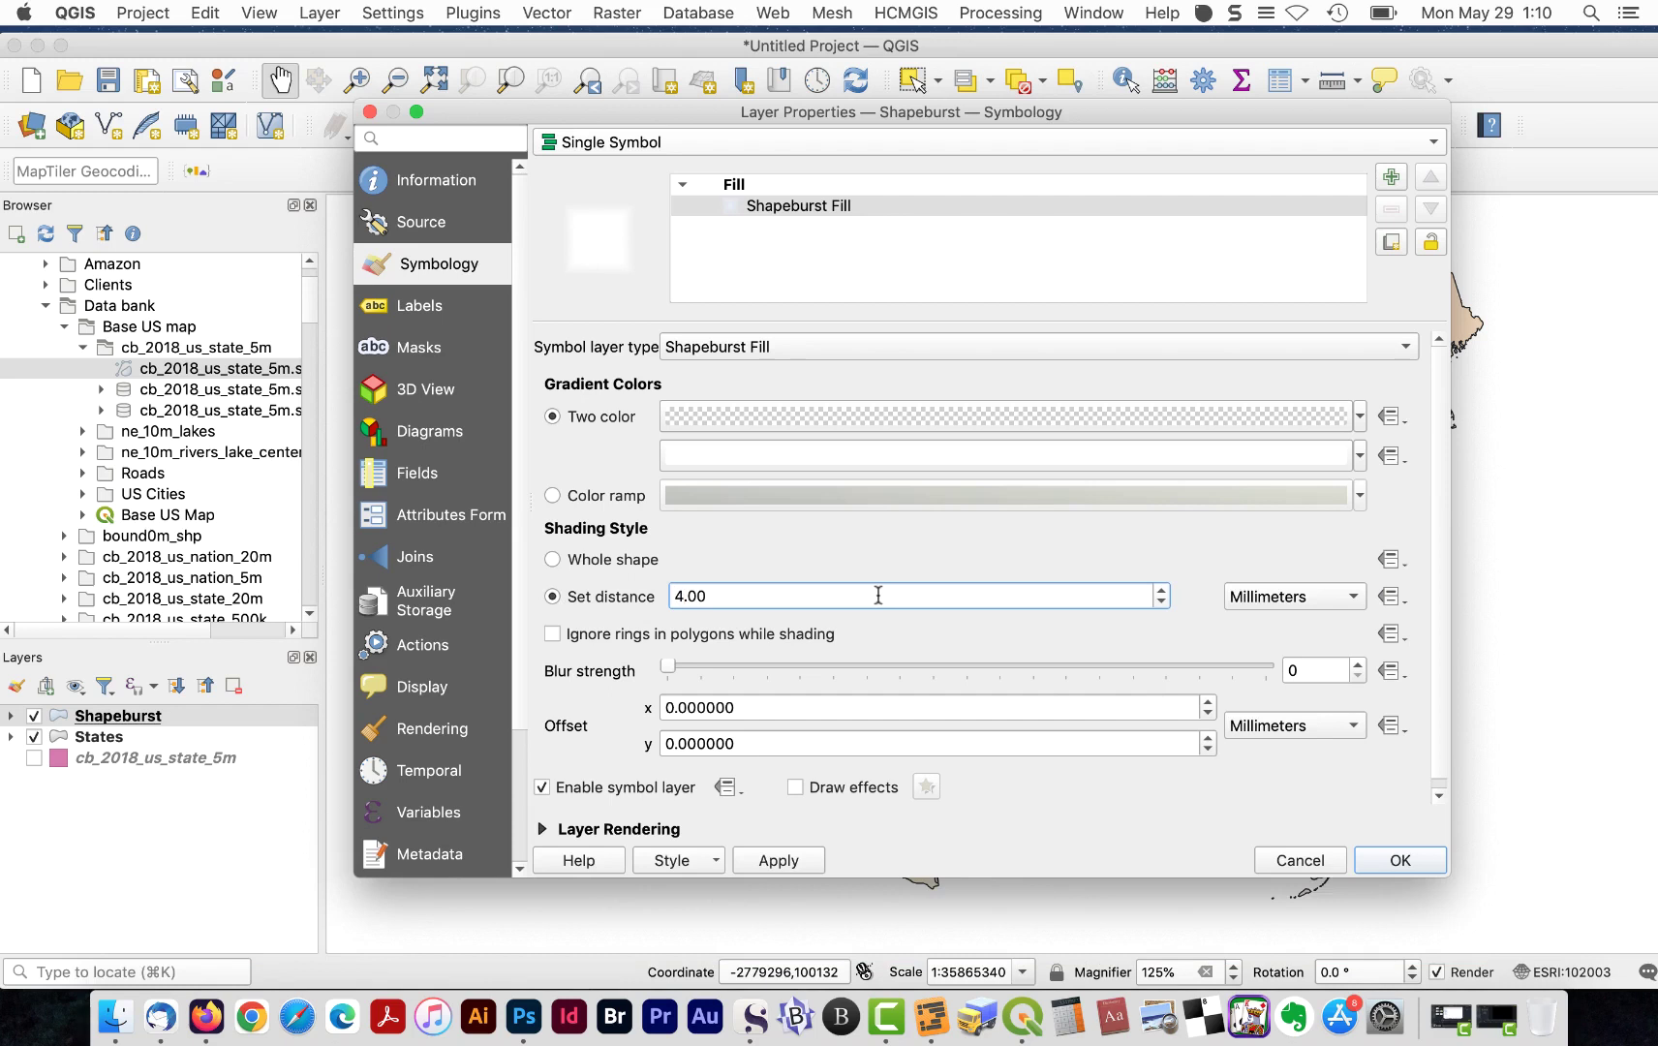
pyautogui.moveTo(668, 667); pyautogui.dragTo(987, 674)
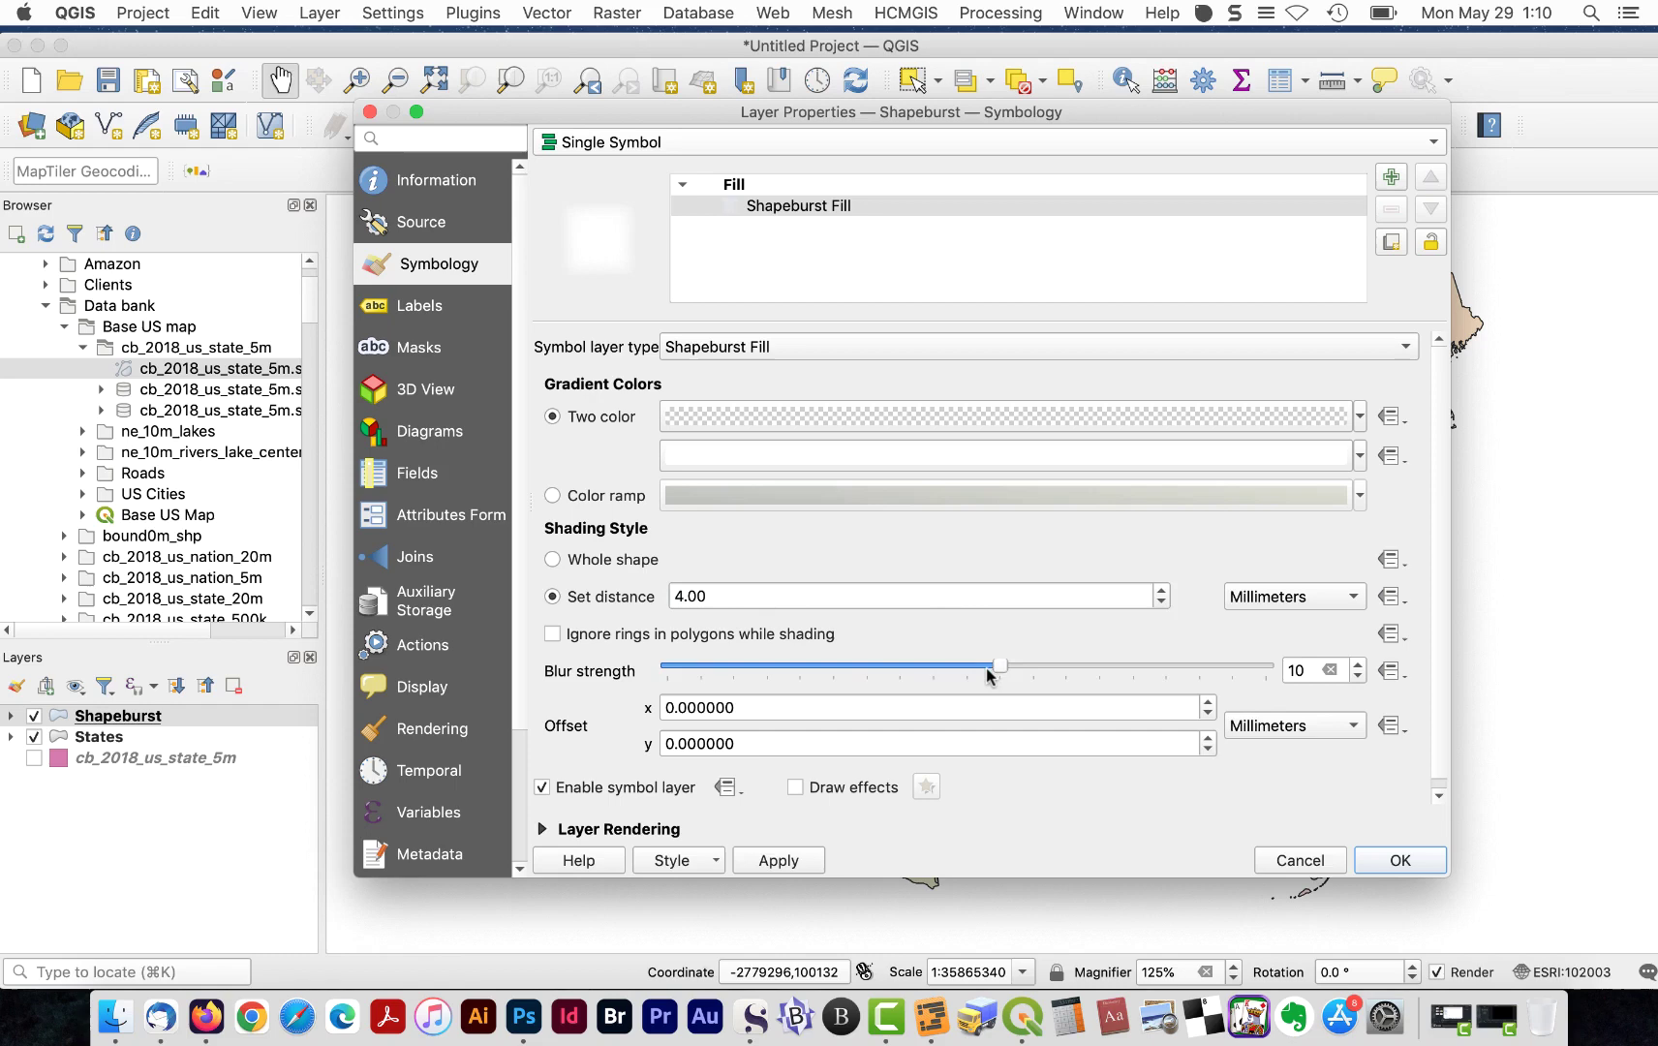
pyautogui.click(1399, 860)
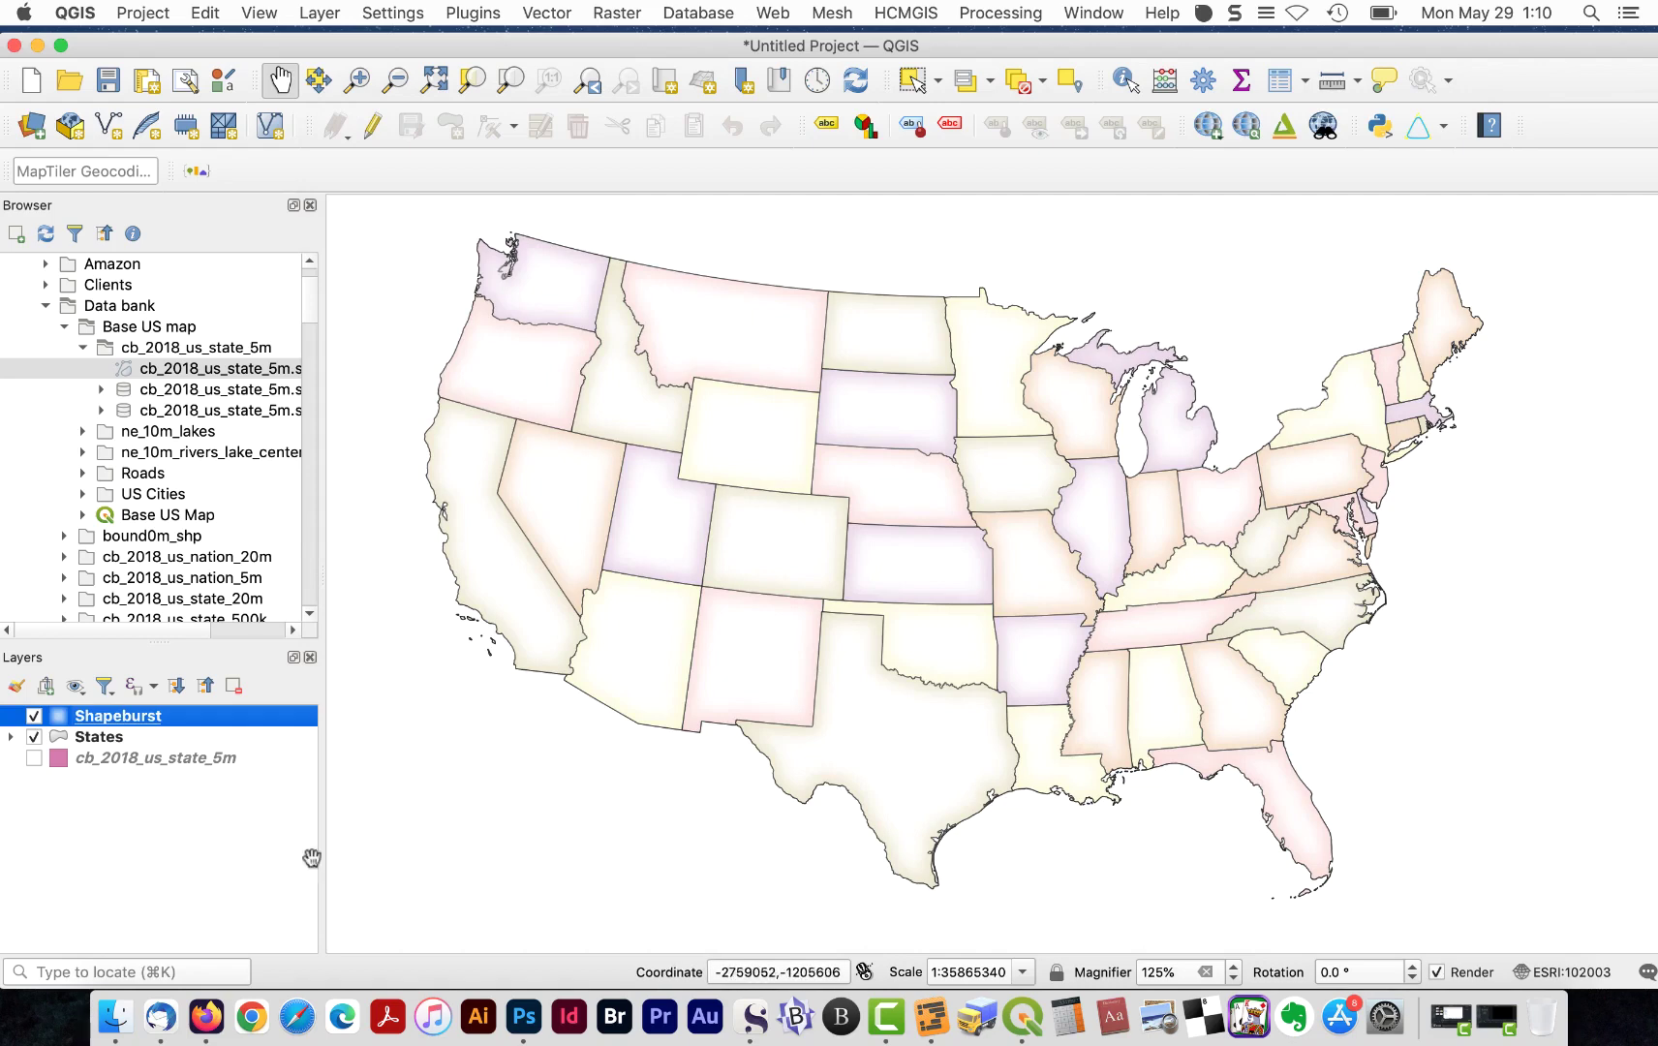
# - Reopen the Shapeburst fill settings and preview a 10 mm shading distance on the map
pyautogui.doubleClick(219, 715)
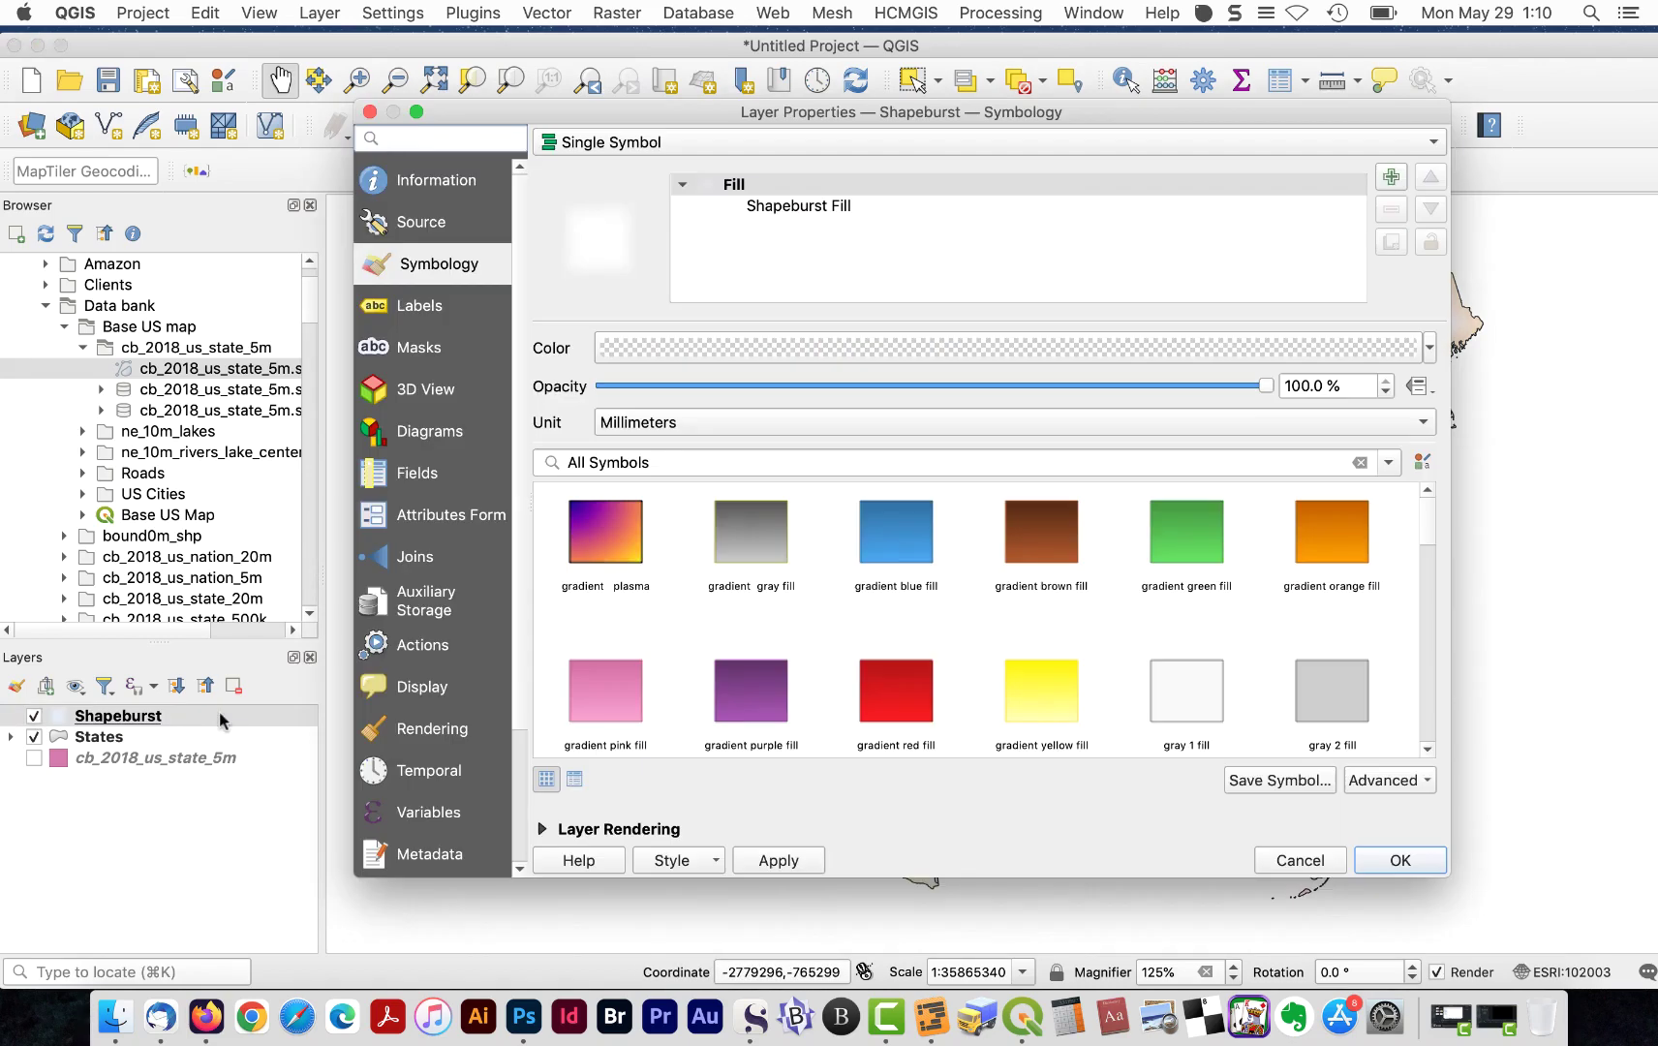
pyautogui.click(869, 205)
pyautogui.moveTo(716, 595); pyautogui.dragTo(629, 596)
pyautogui.write('10')
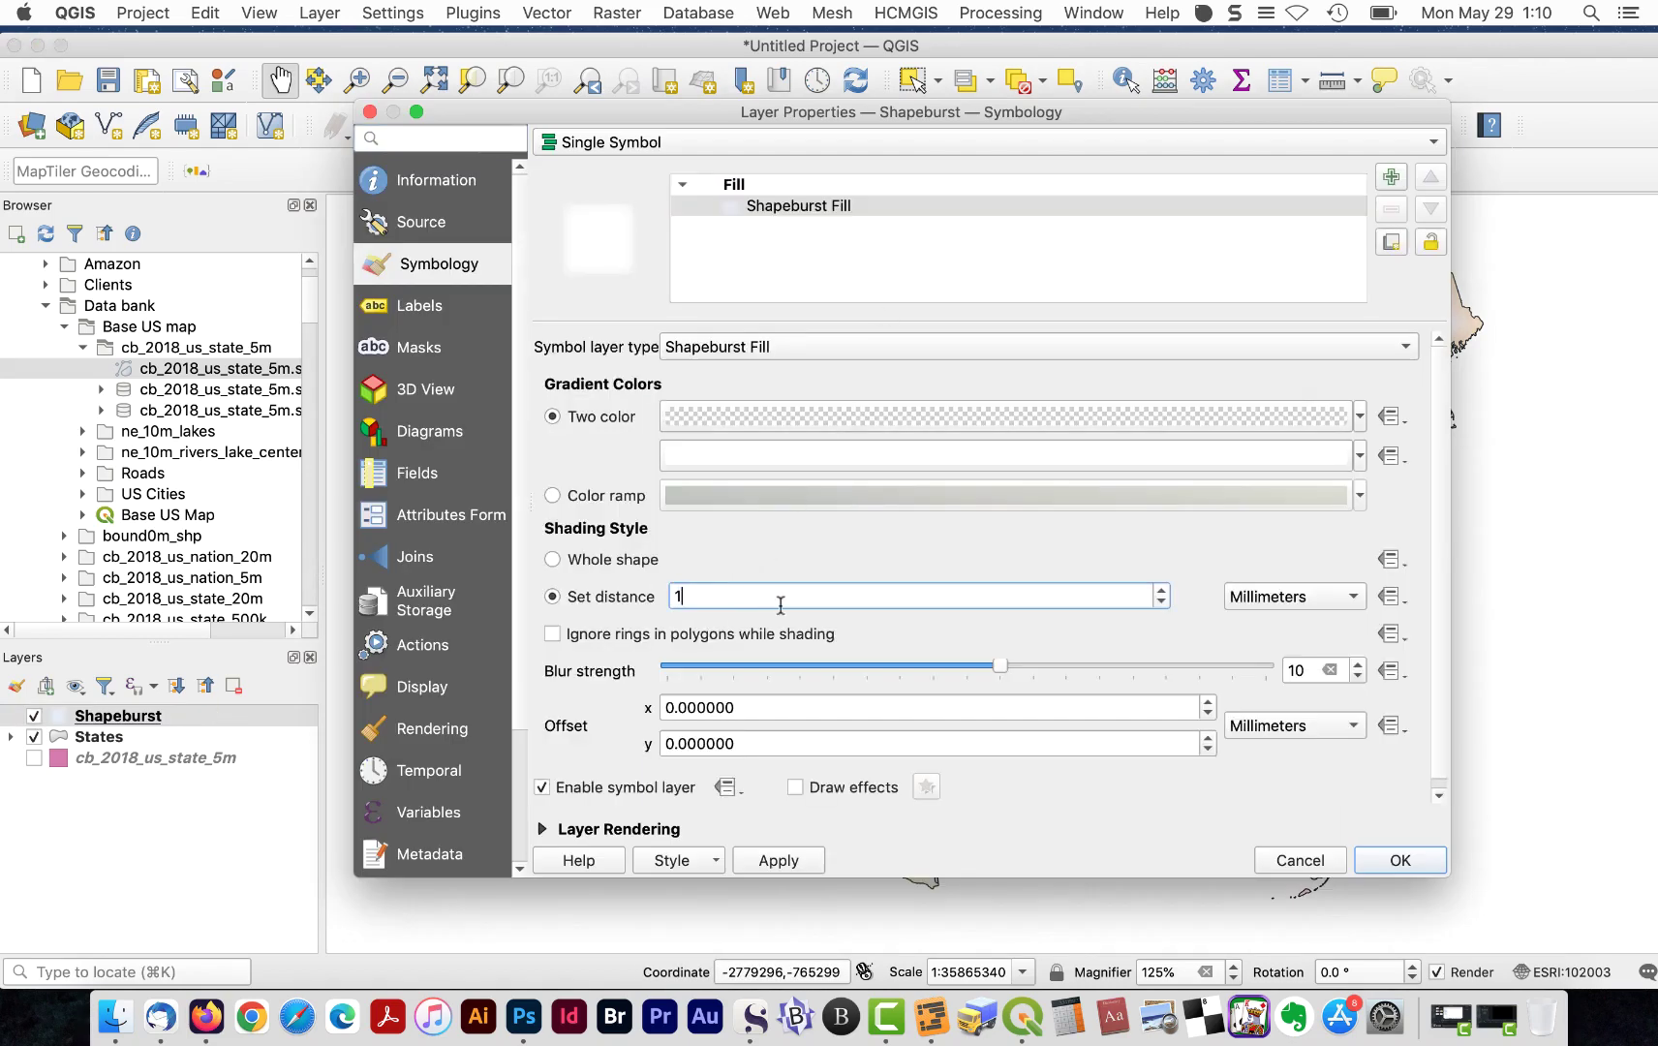
pyautogui.click(783, 860)
pyautogui.moveTo(863, 110)
pyautogui.mouseDown()
pyautogui.moveTo(956, 941)
pyautogui.moveTo(947, 1024)
pyautogui.mouseUp()
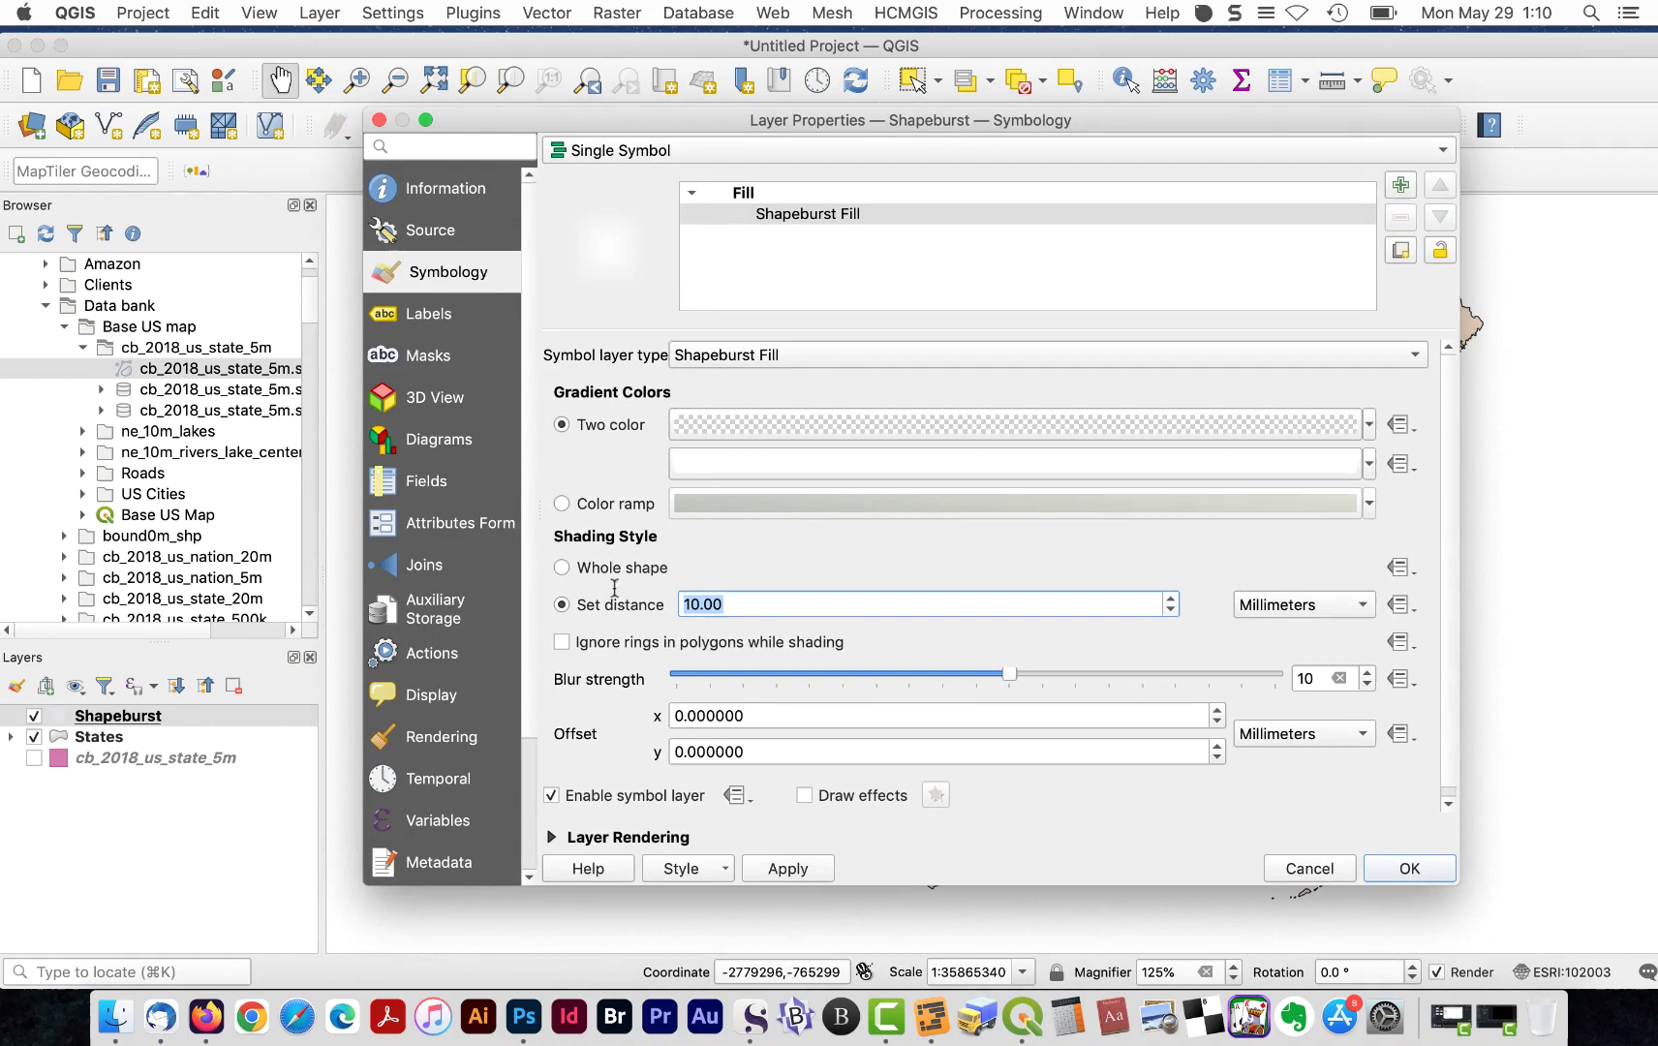
# - Preview a 4 mm distance with blur strength 18
pyautogui.write('4')
pyautogui.moveTo(1009, 675); pyautogui.dragTo(1306, 678)
pyautogui.click(787, 868)
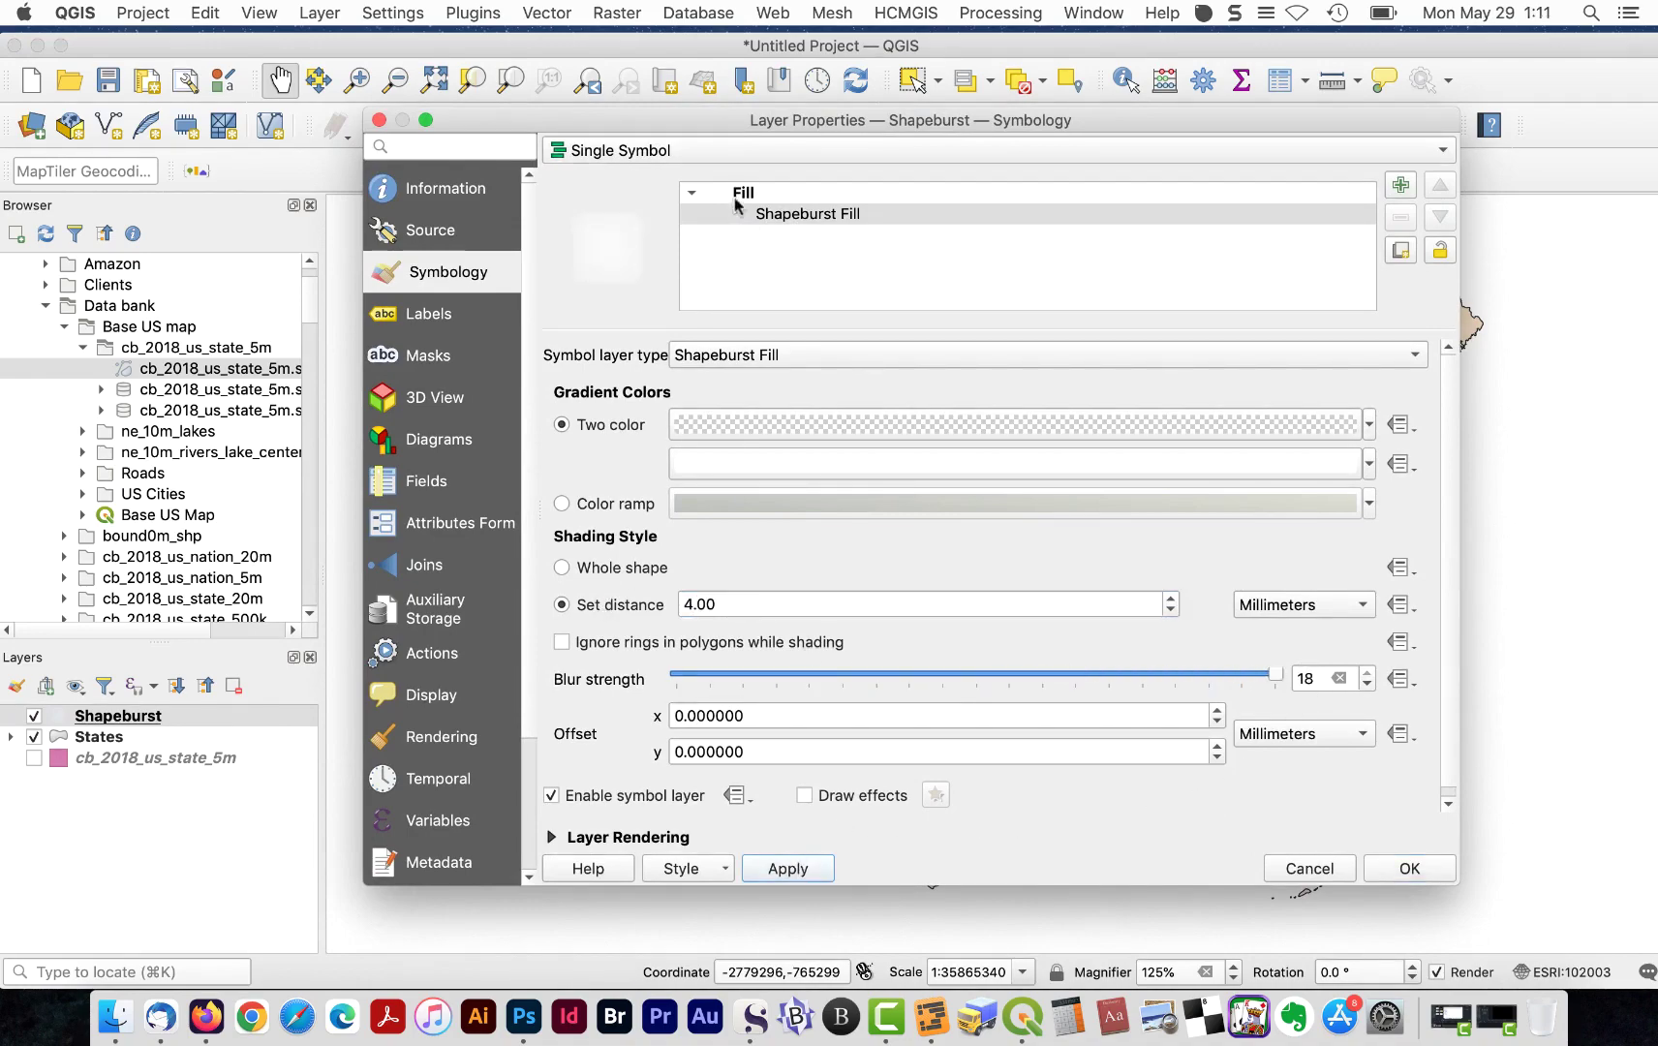
pyautogui.moveTo(764, 120)
pyautogui.mouseDown()
pyautogui.moveTo(797, 912)
pyautogui.moveTo(772, 119)
pyautogui.mouseUp()
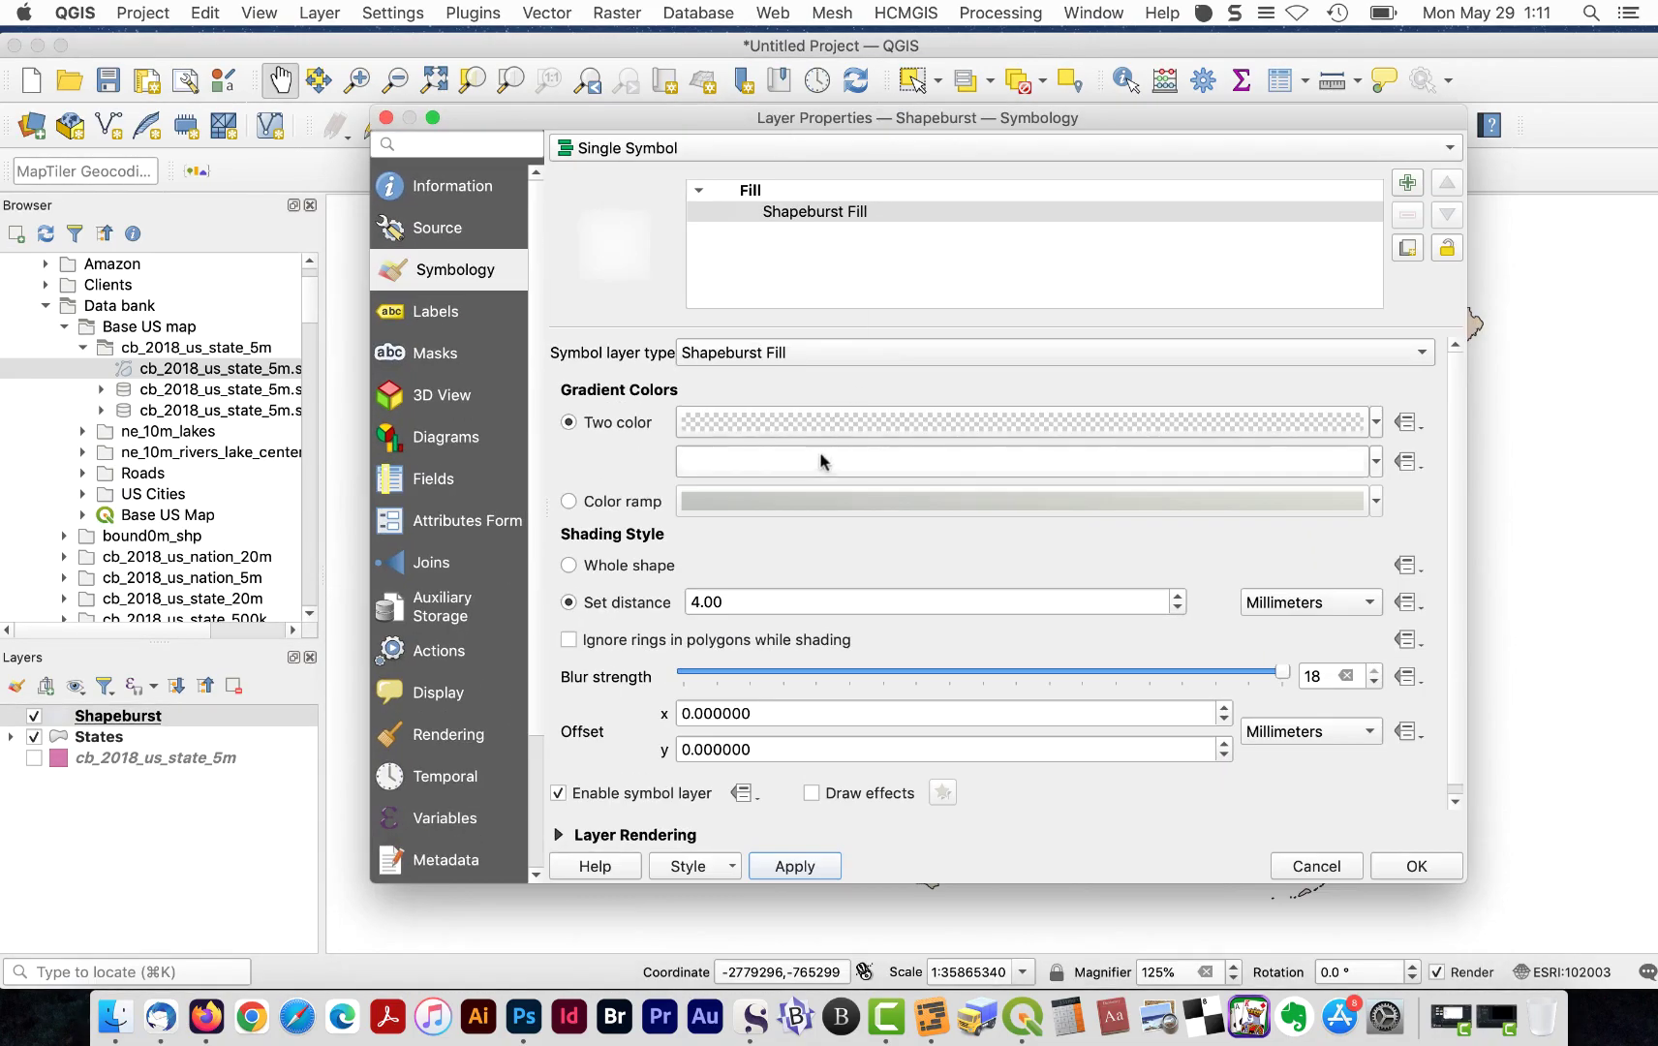
# - Make the second gradient colour 60% opaque white and close the layer properties
pyautogui.click(820, 461)
pyautogui.moveTo(1112, 489); pyautogui.dragTo(1025, 489)
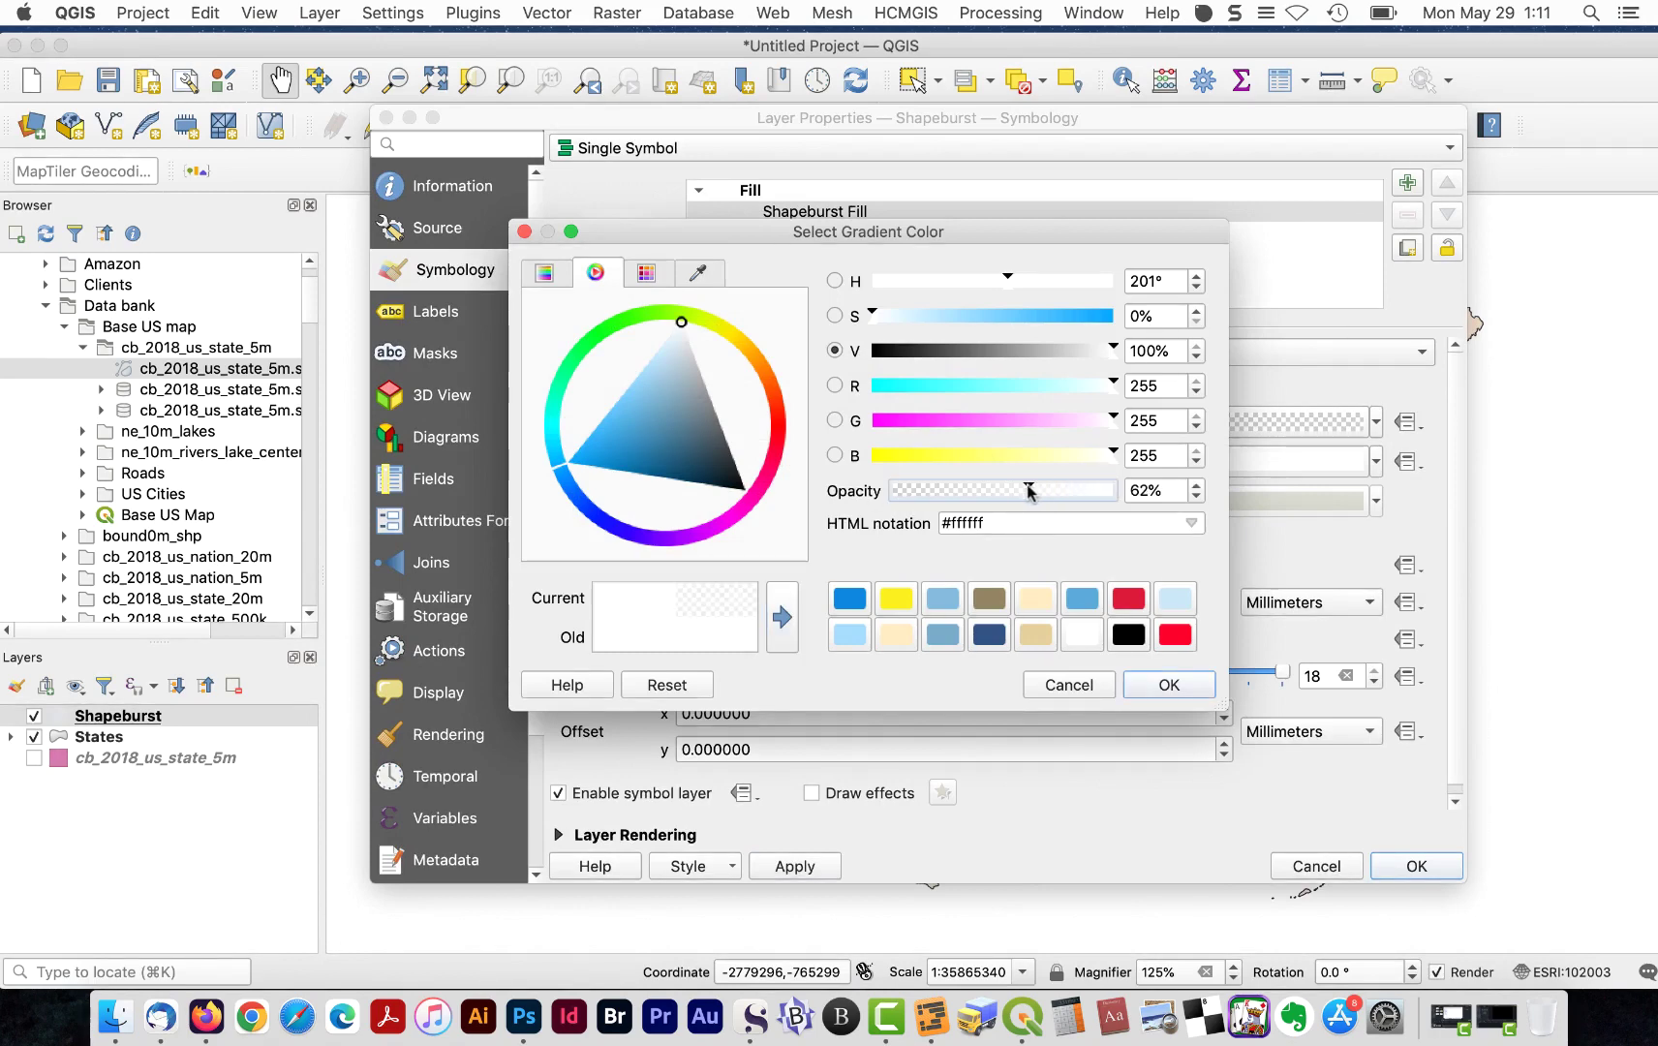
pyautogui.click(1154, 684)
pyautogui.click(1390, 864)
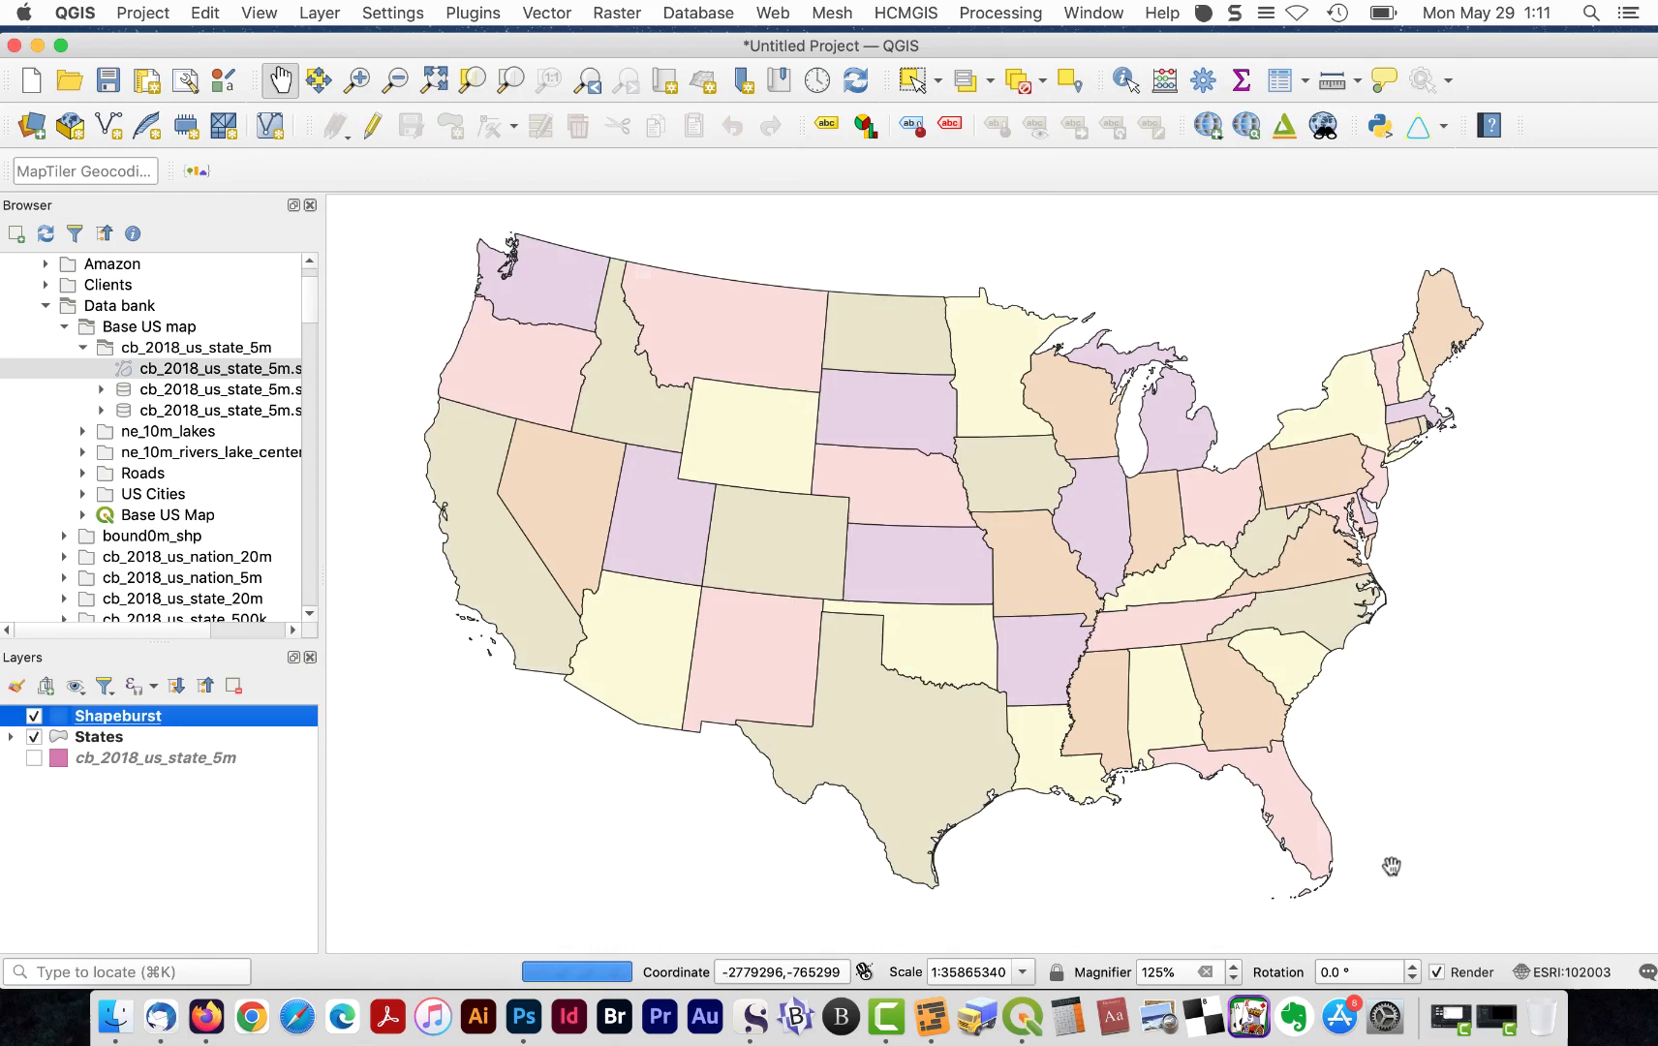
pyautogui.scroll(2, 877, 602)
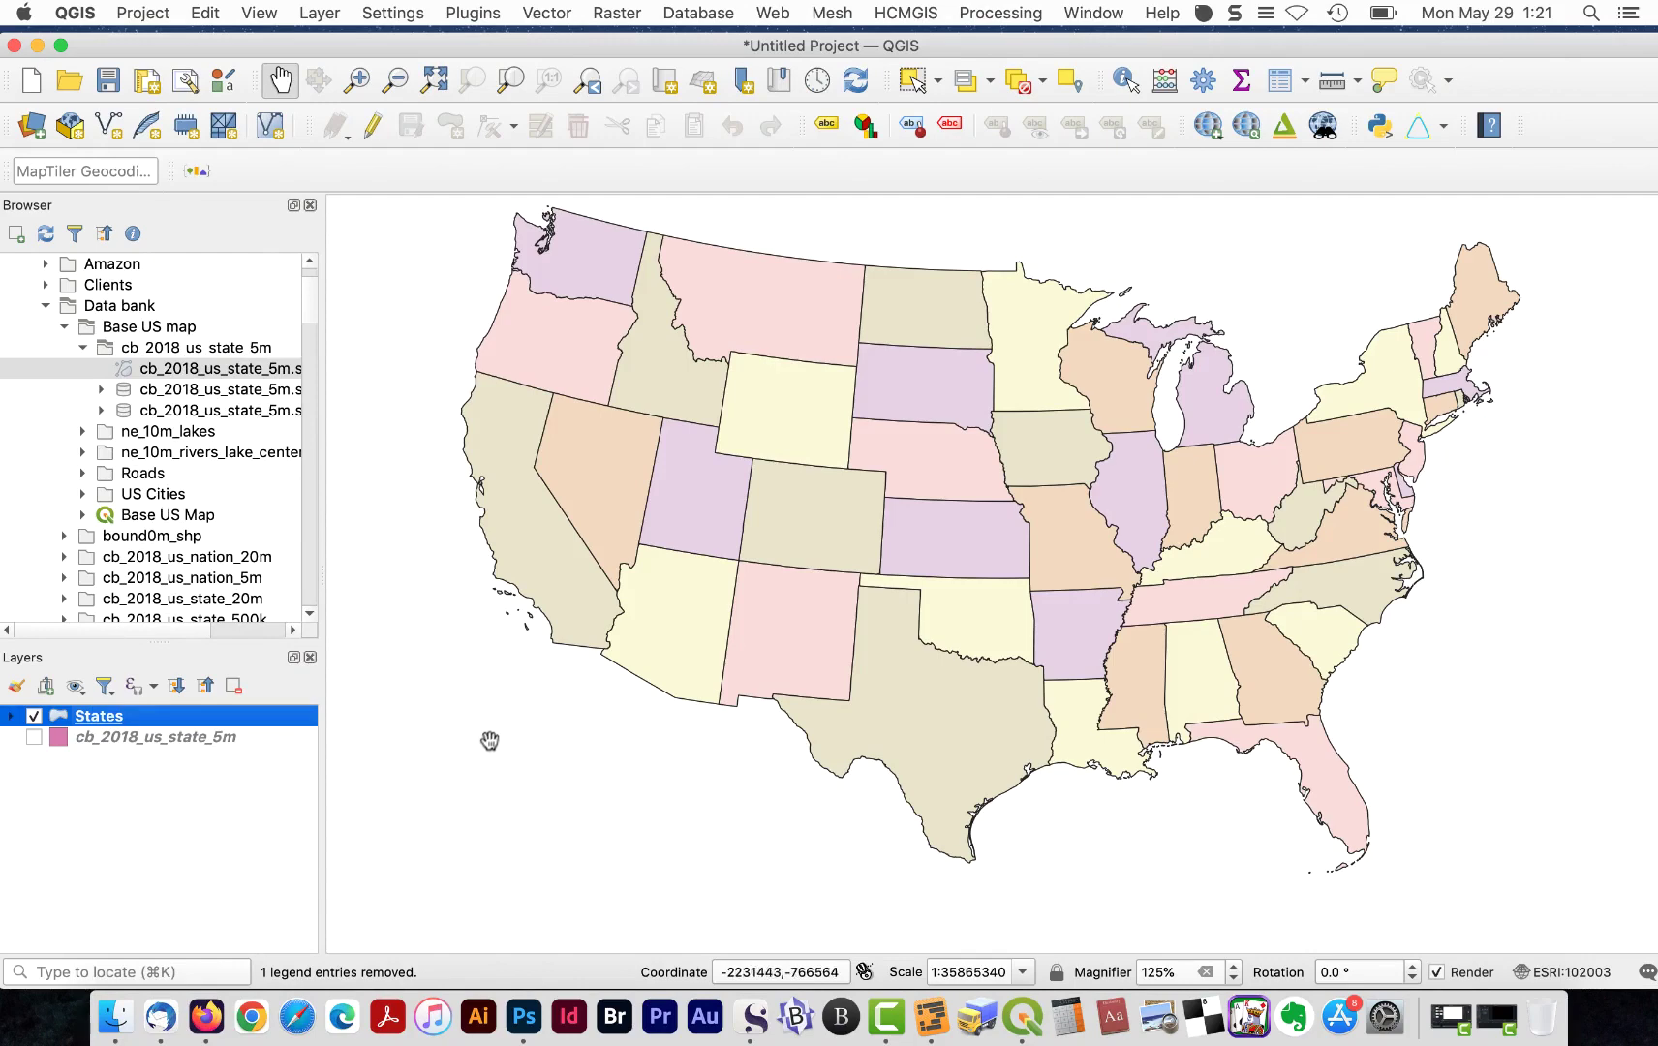
# - Duplicate the States layer and rename the copy Shapeburst
pyautogui.rightClick(267, 717)
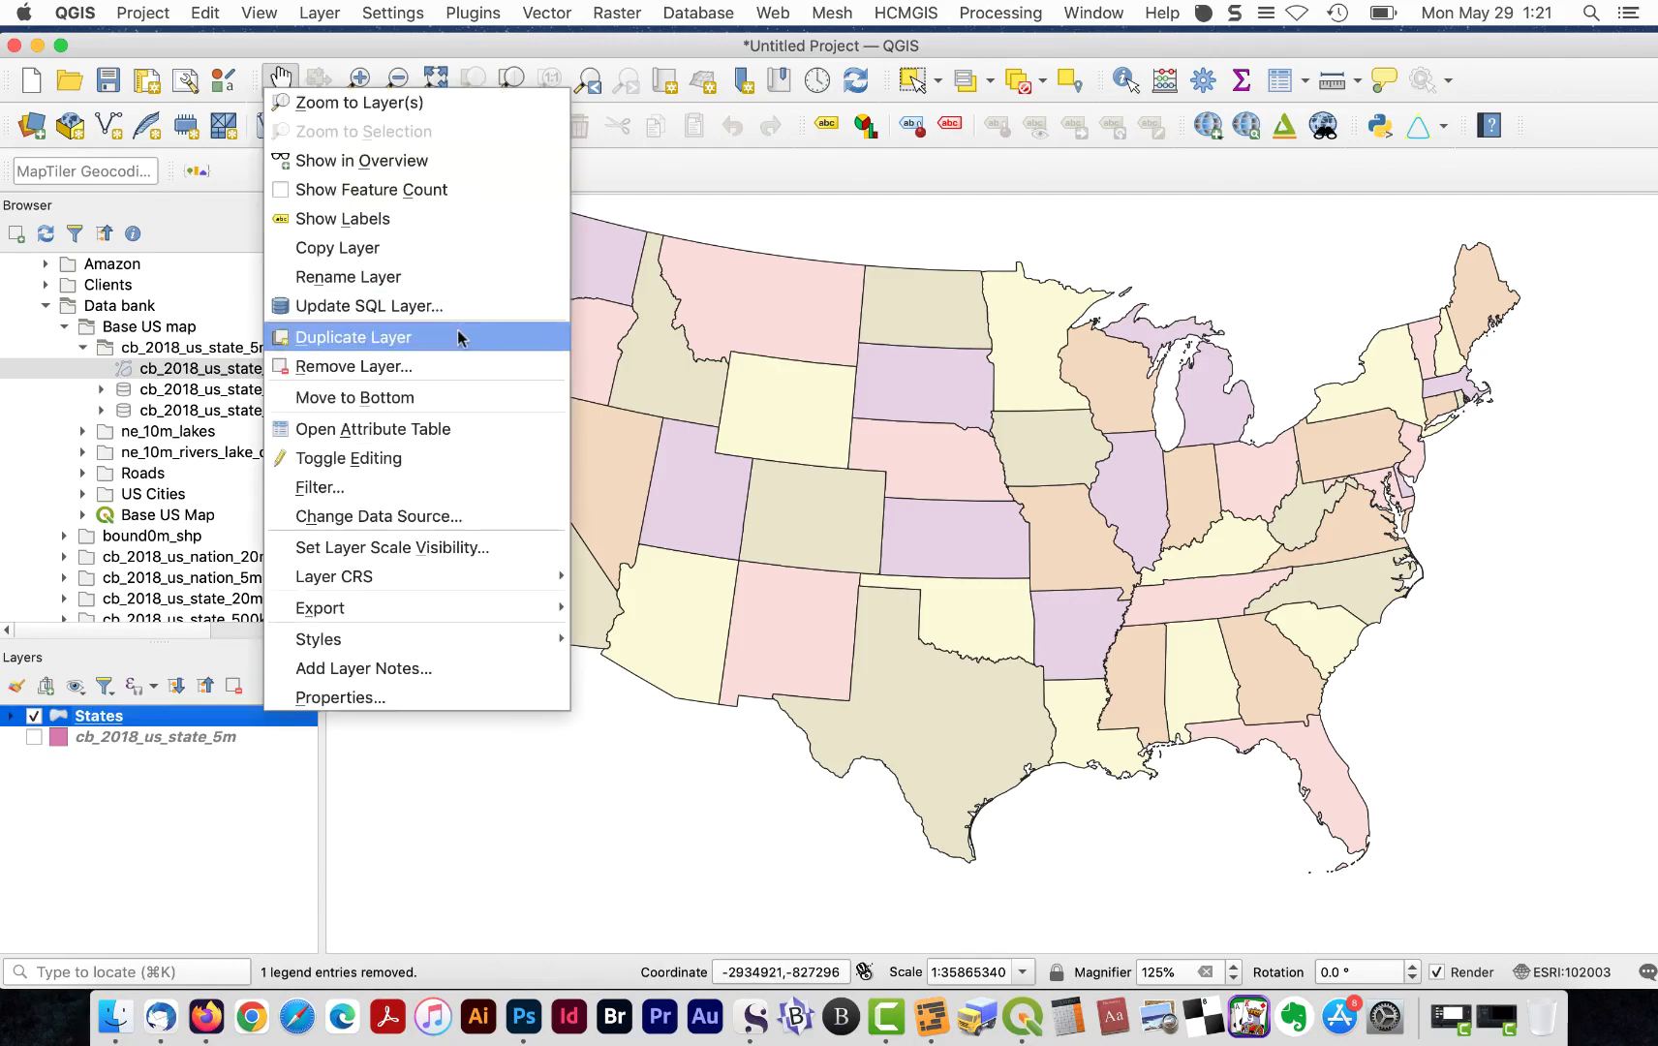
pyautogui.click(462, 337)
pyautogui.click(14, 737)
pyautogui.rightClick(82, 737)
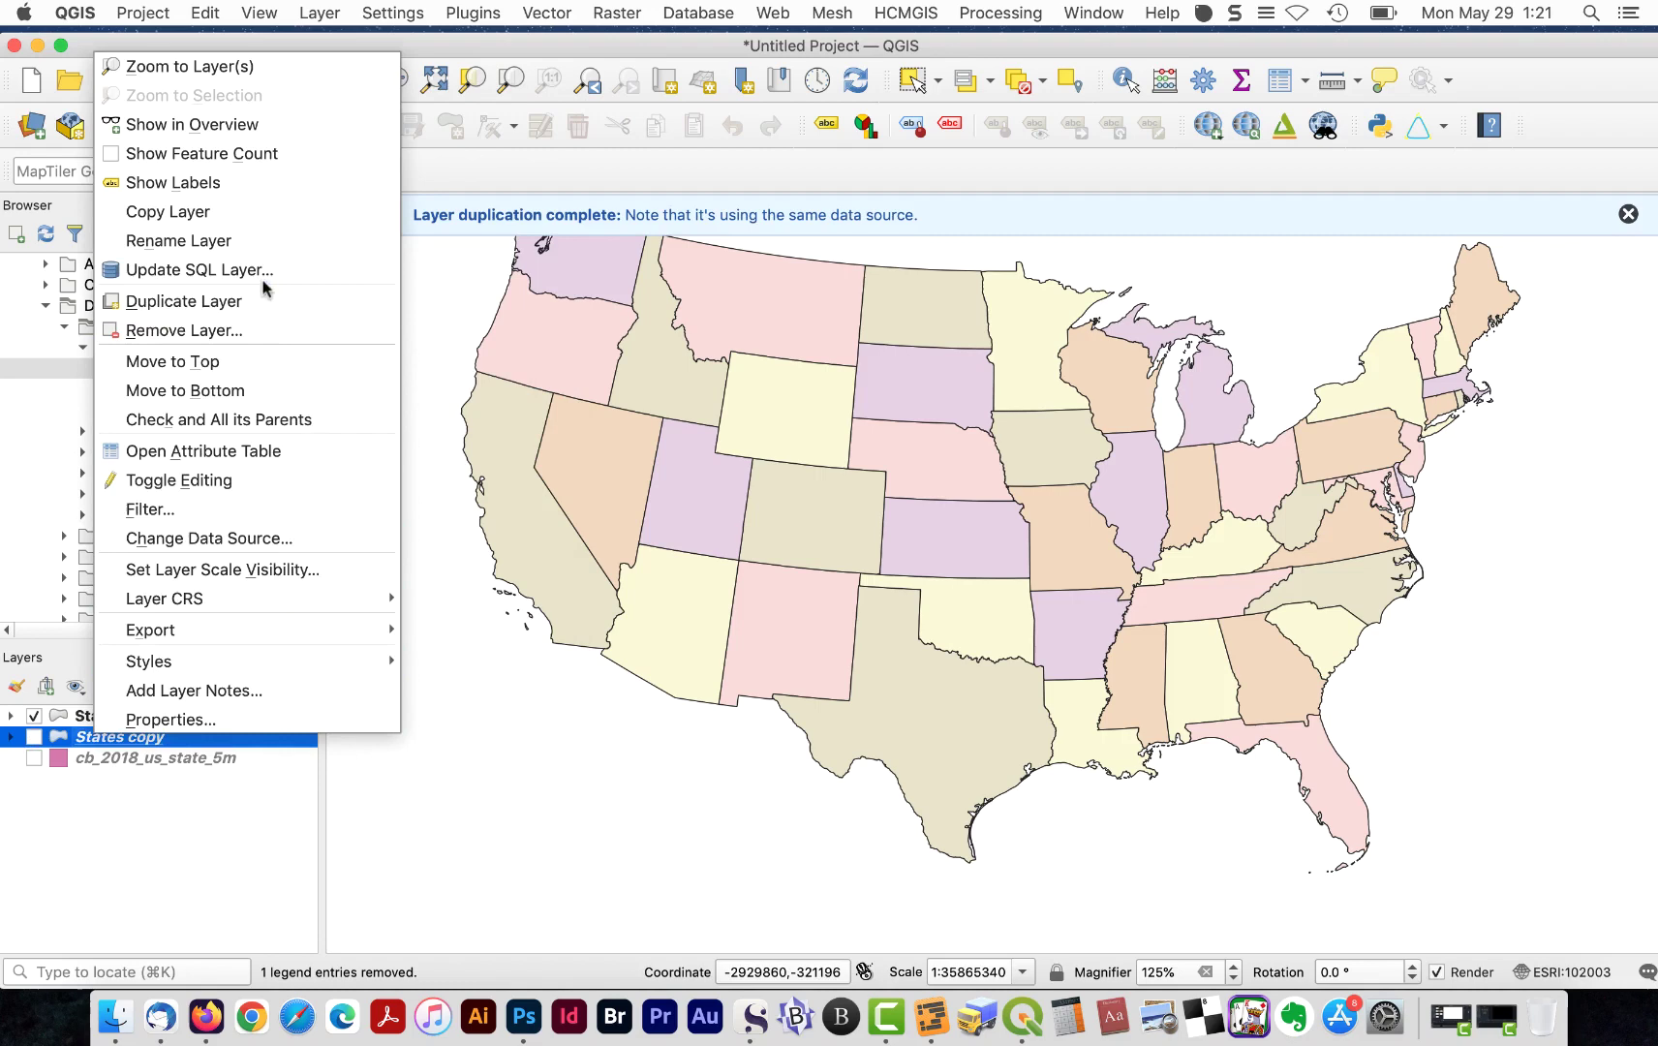
pyautogui.click(267, 244)
pyautogui.write('Shapeburst')
pyautogui.press('Return')
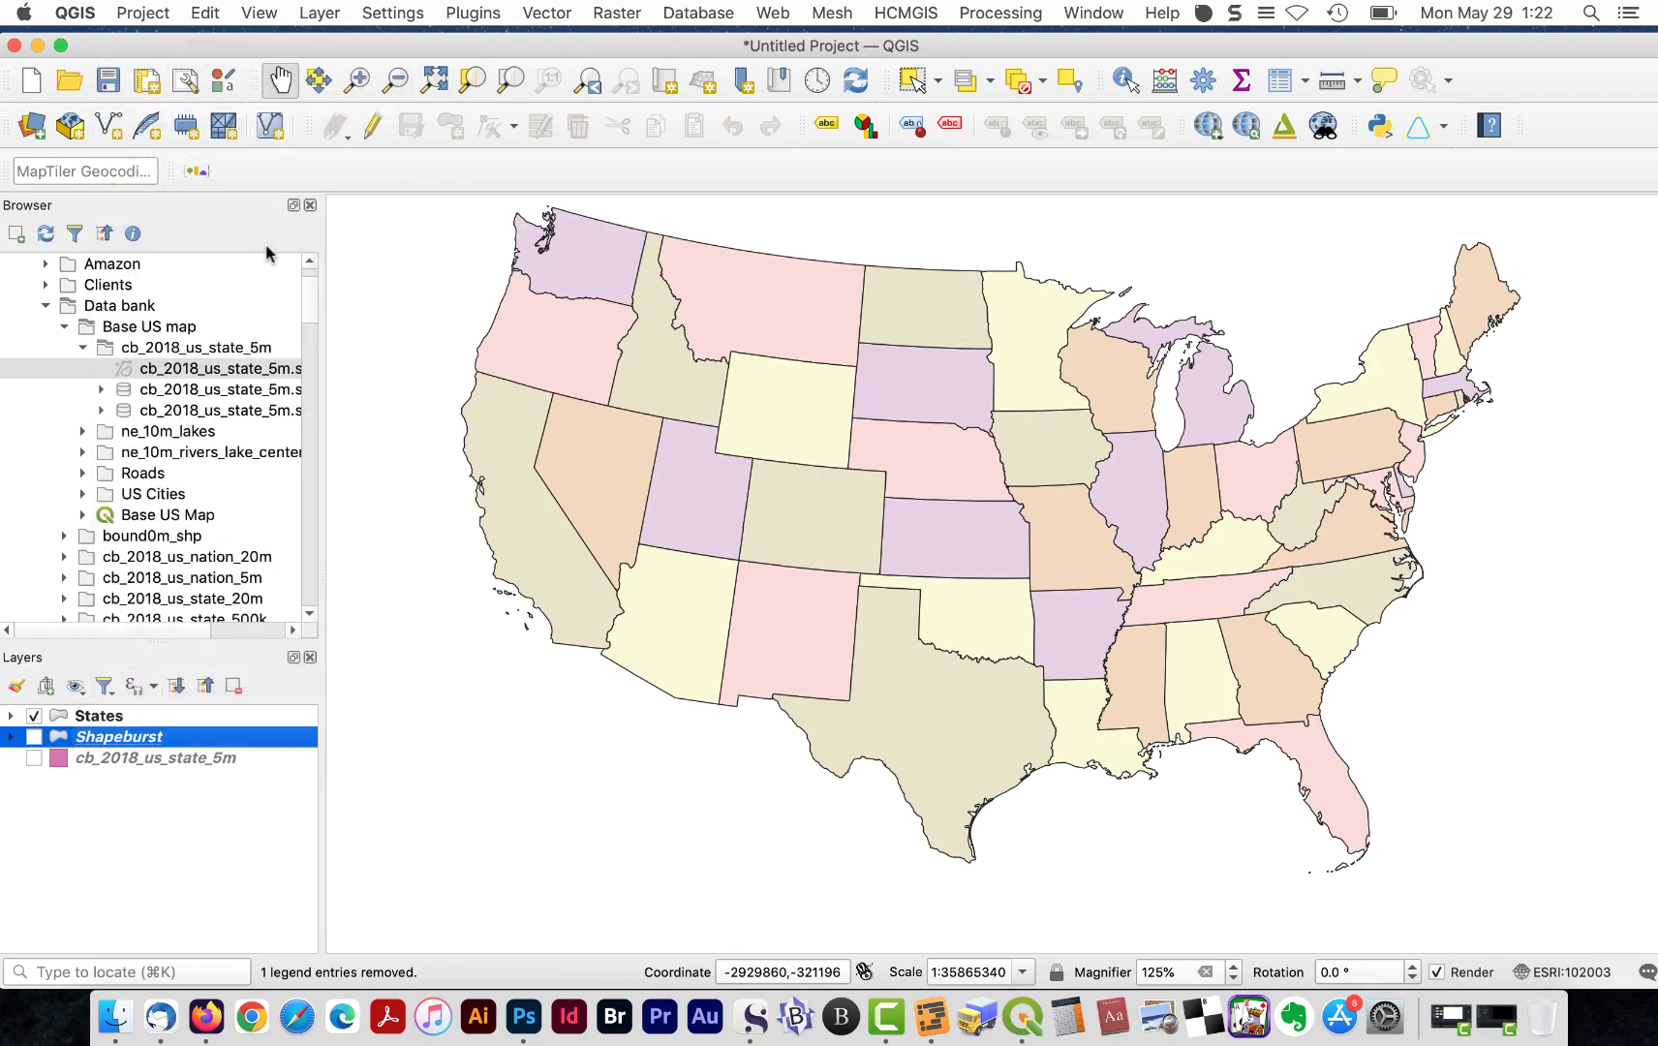
# - Turn Shapeburst on, move it above States, and open its symbology settings
pyautogui.click(34, 737)
pyautogui.moveTo(92, 717); pyautogui.dragTo(93, 711)
pyautogui.doubleClick(259, 717)
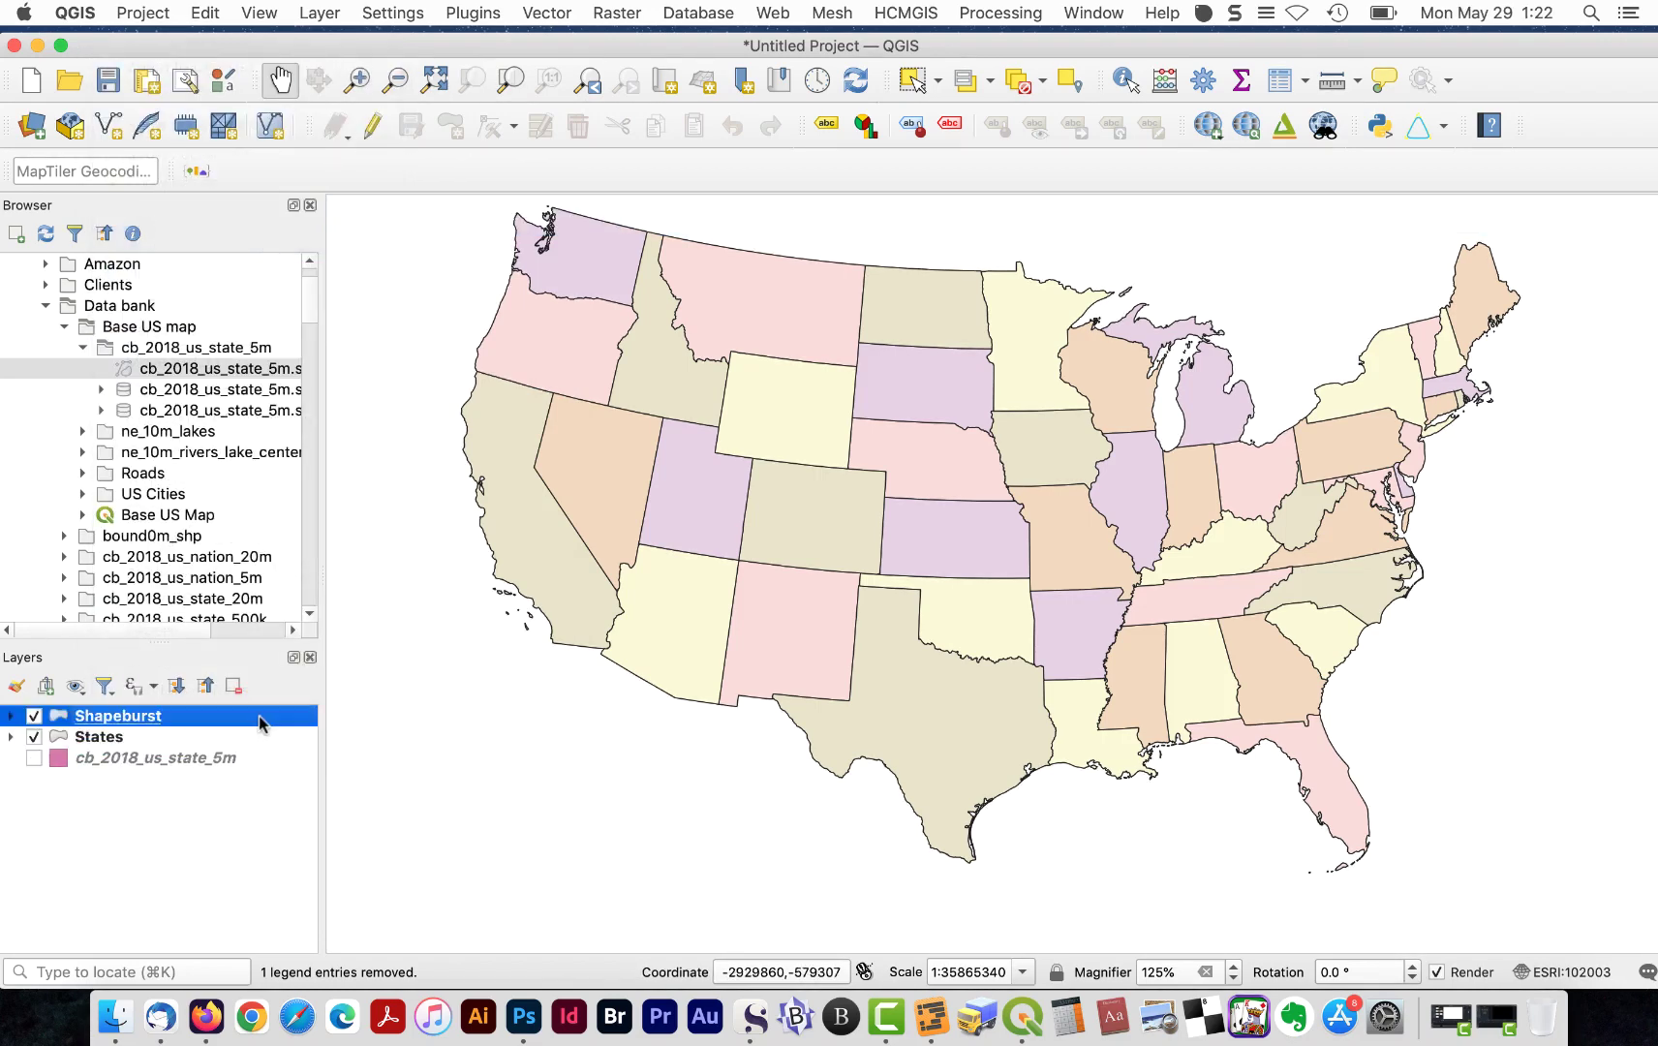
pyautogui.click(806, 154)
# - Give Shapeburst a single-symbol Shapeburst Fill running from white to transparent white
pyautogui.click(805, 121)
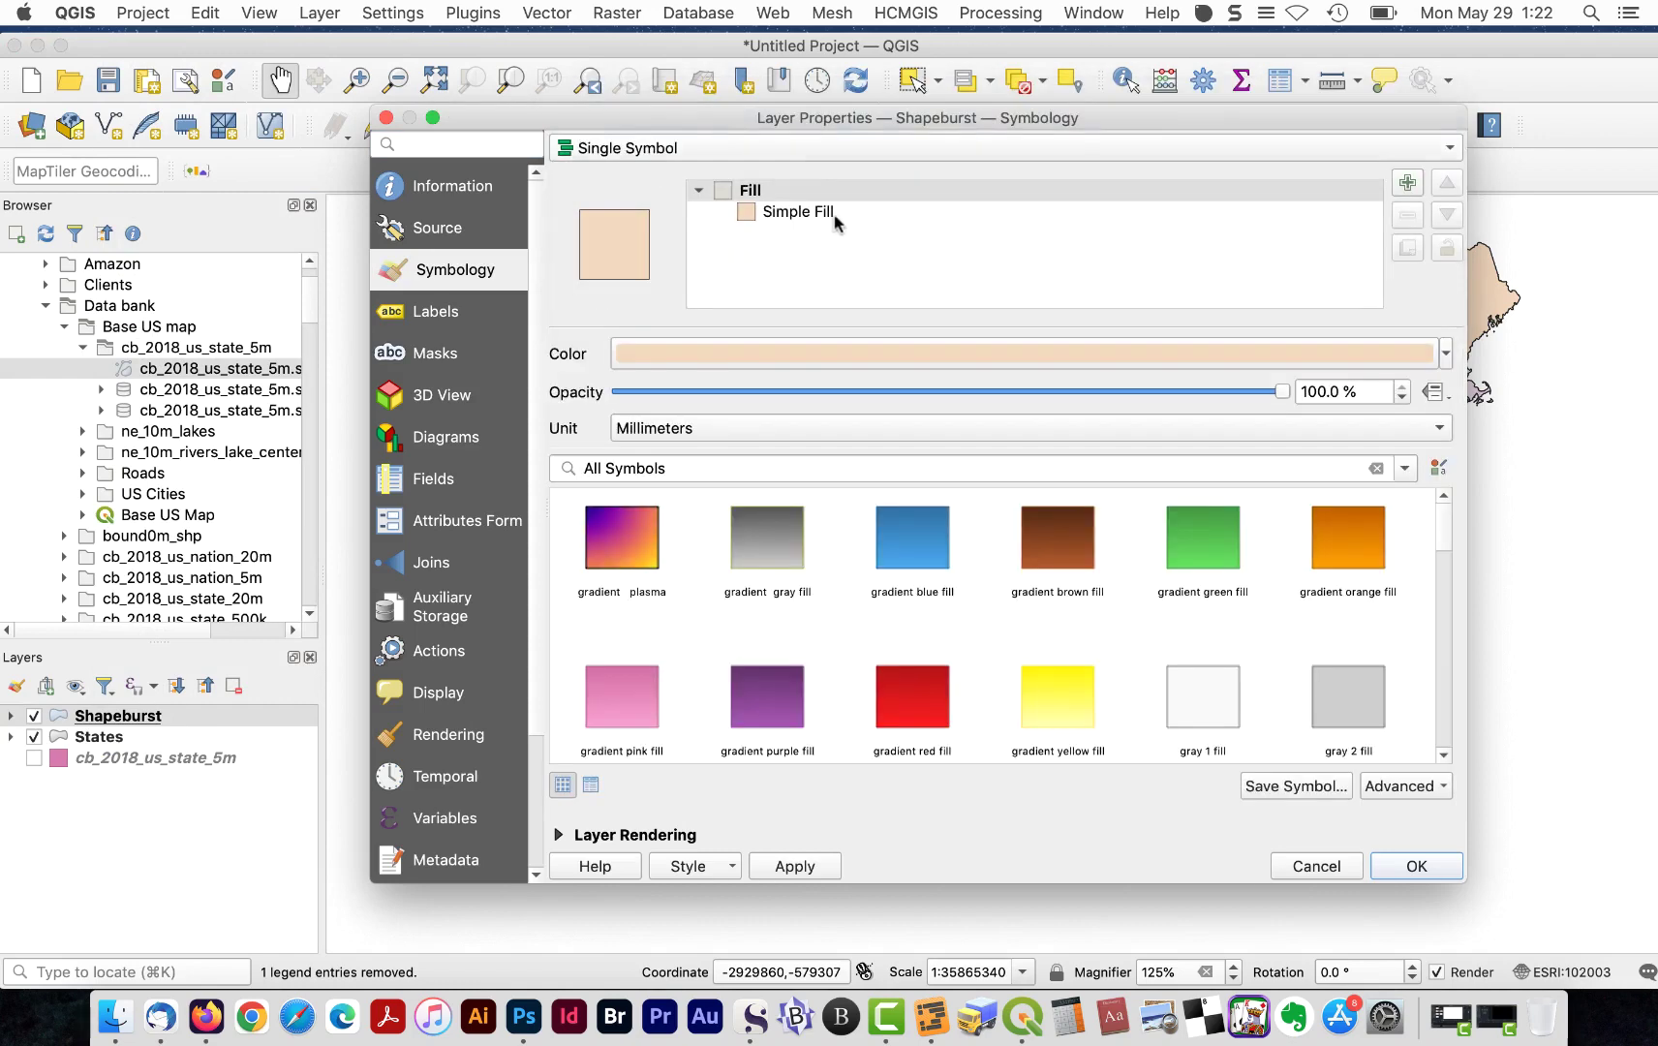
pyautogui.click(829, 213)
pyautogui.click(814, 354)
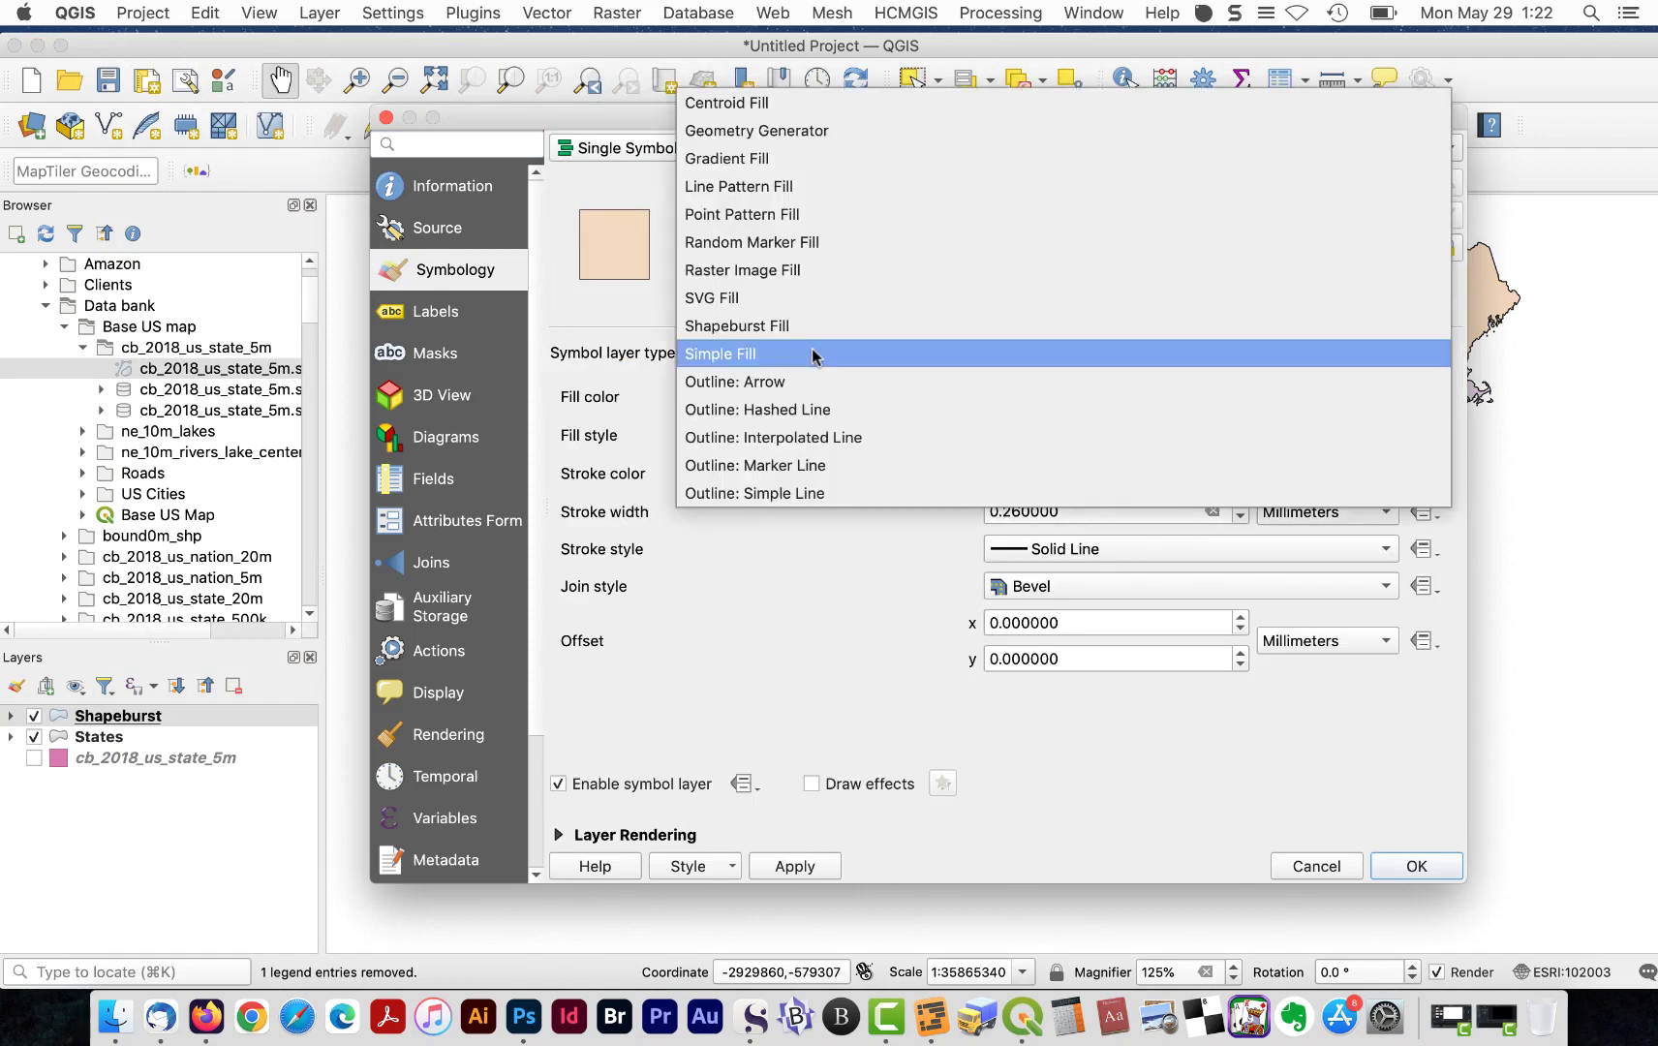
pyautogui.click(810, 330)
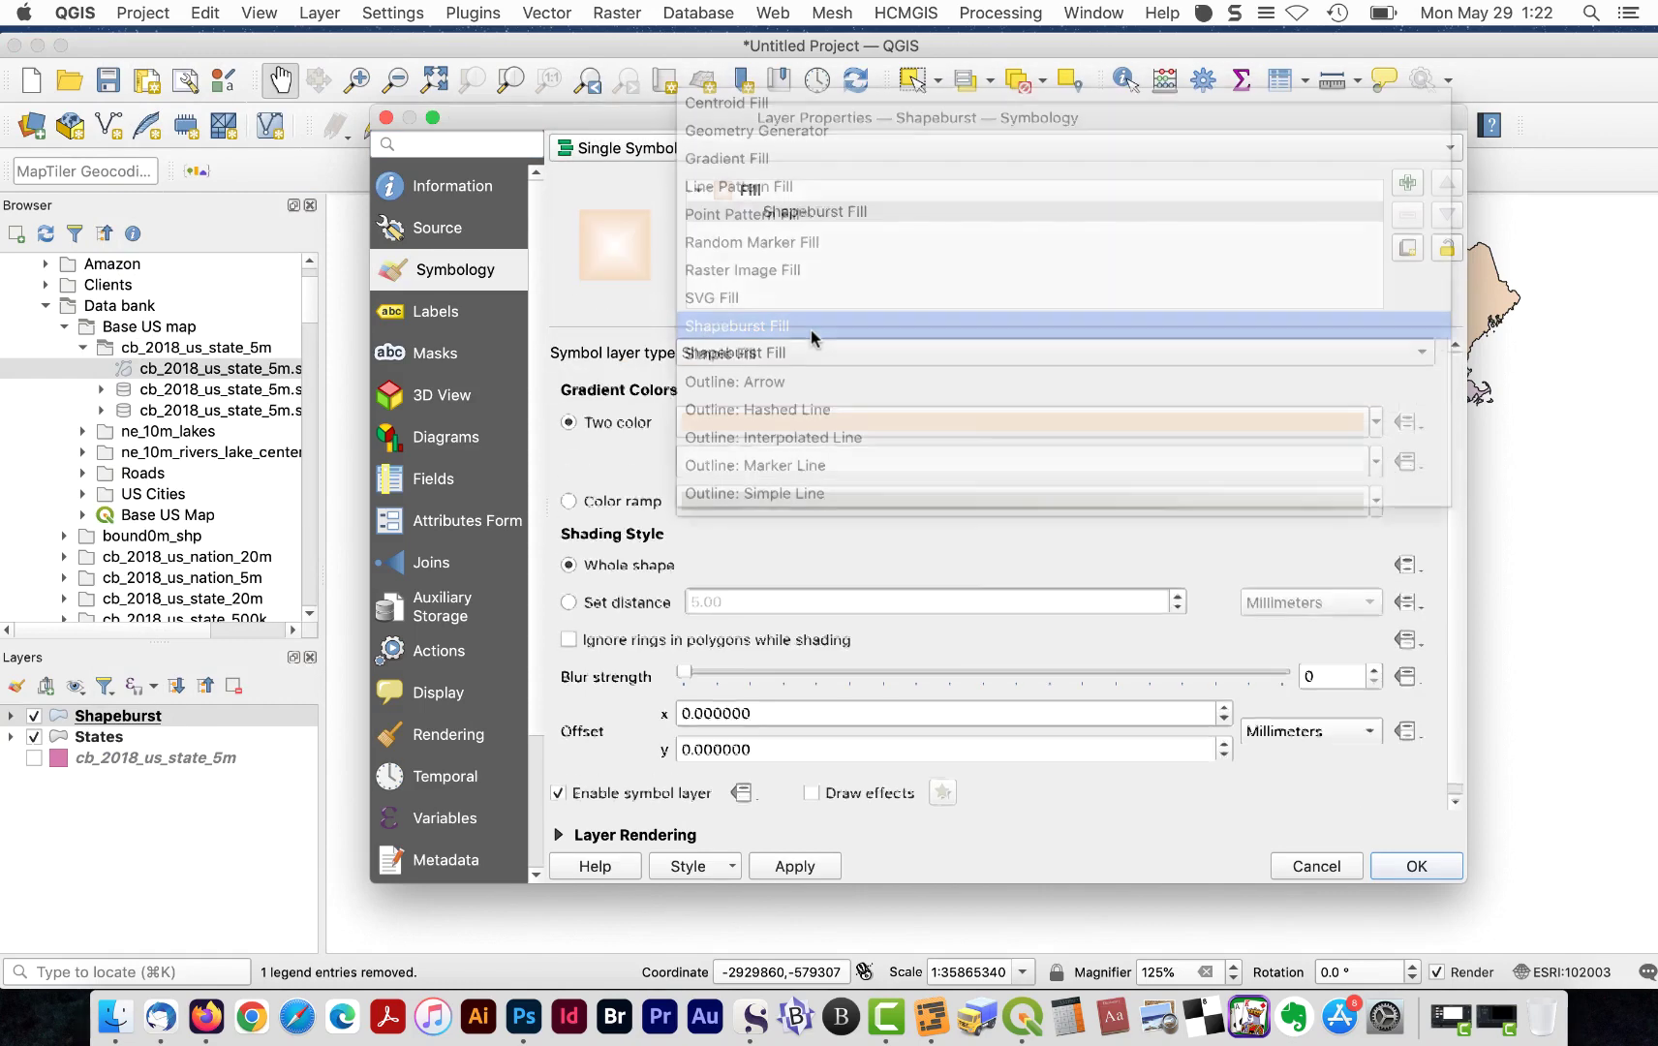
pyautogui.click(910, 426)
pyautogui.click(1082, 635)
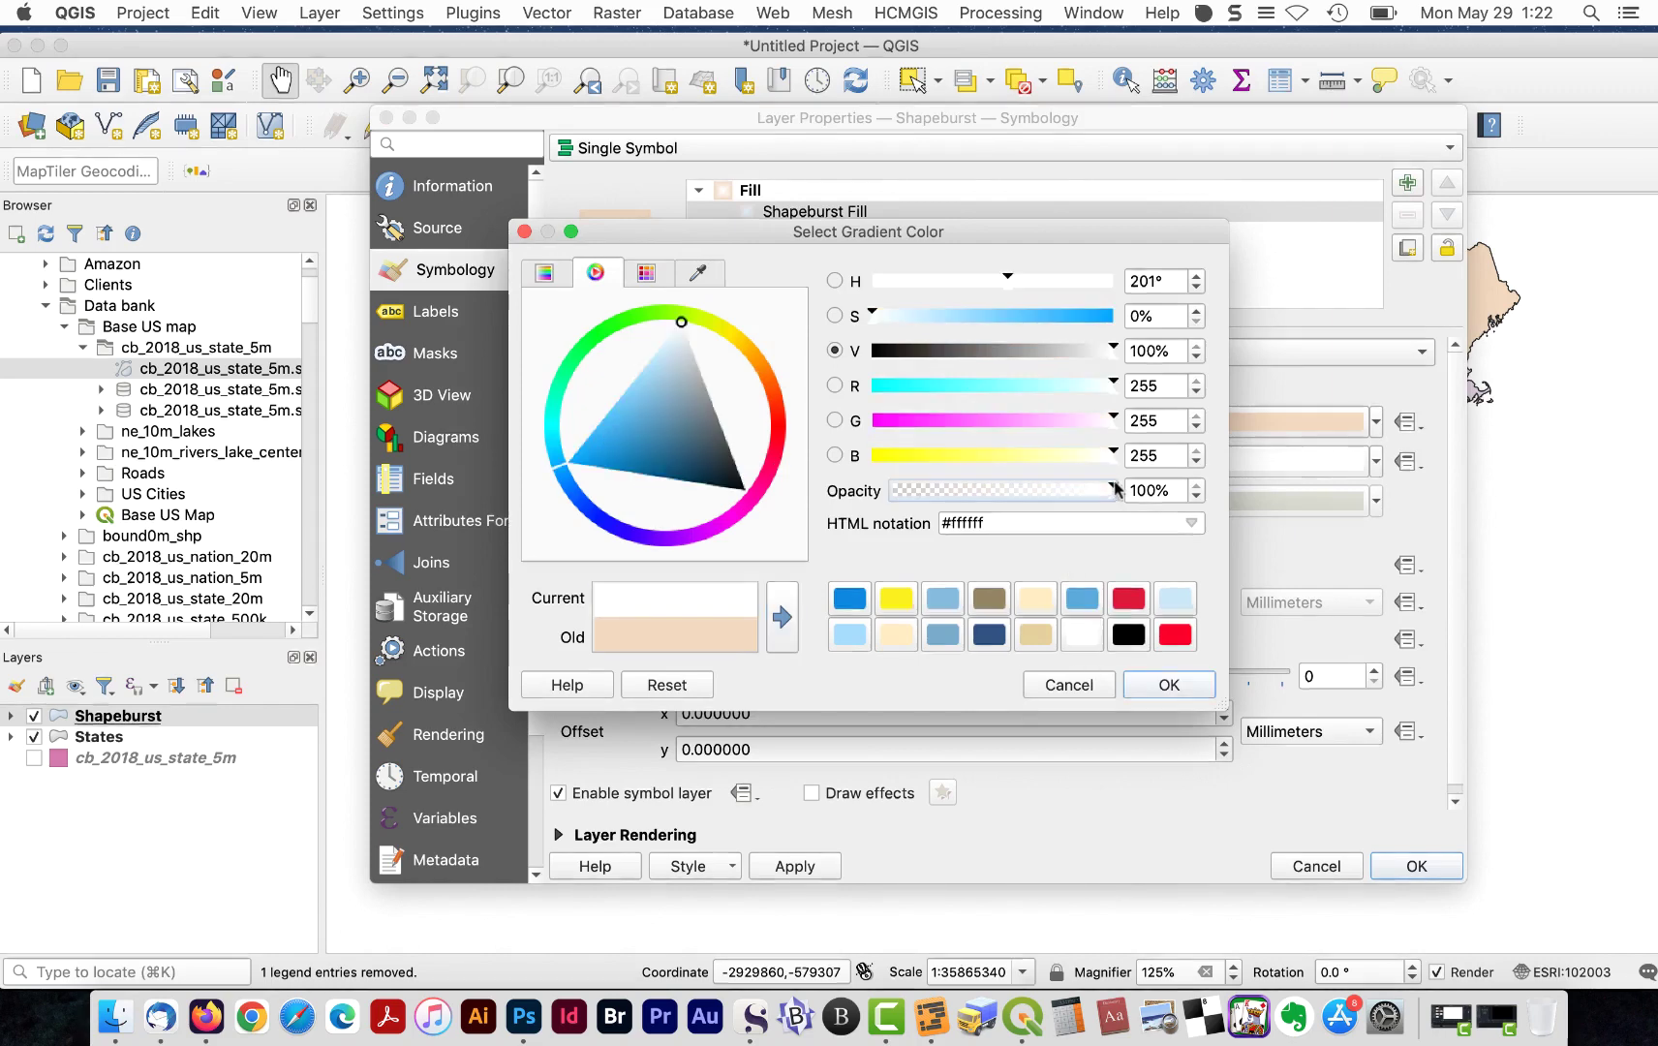
pyautogui.click(1166, 685)
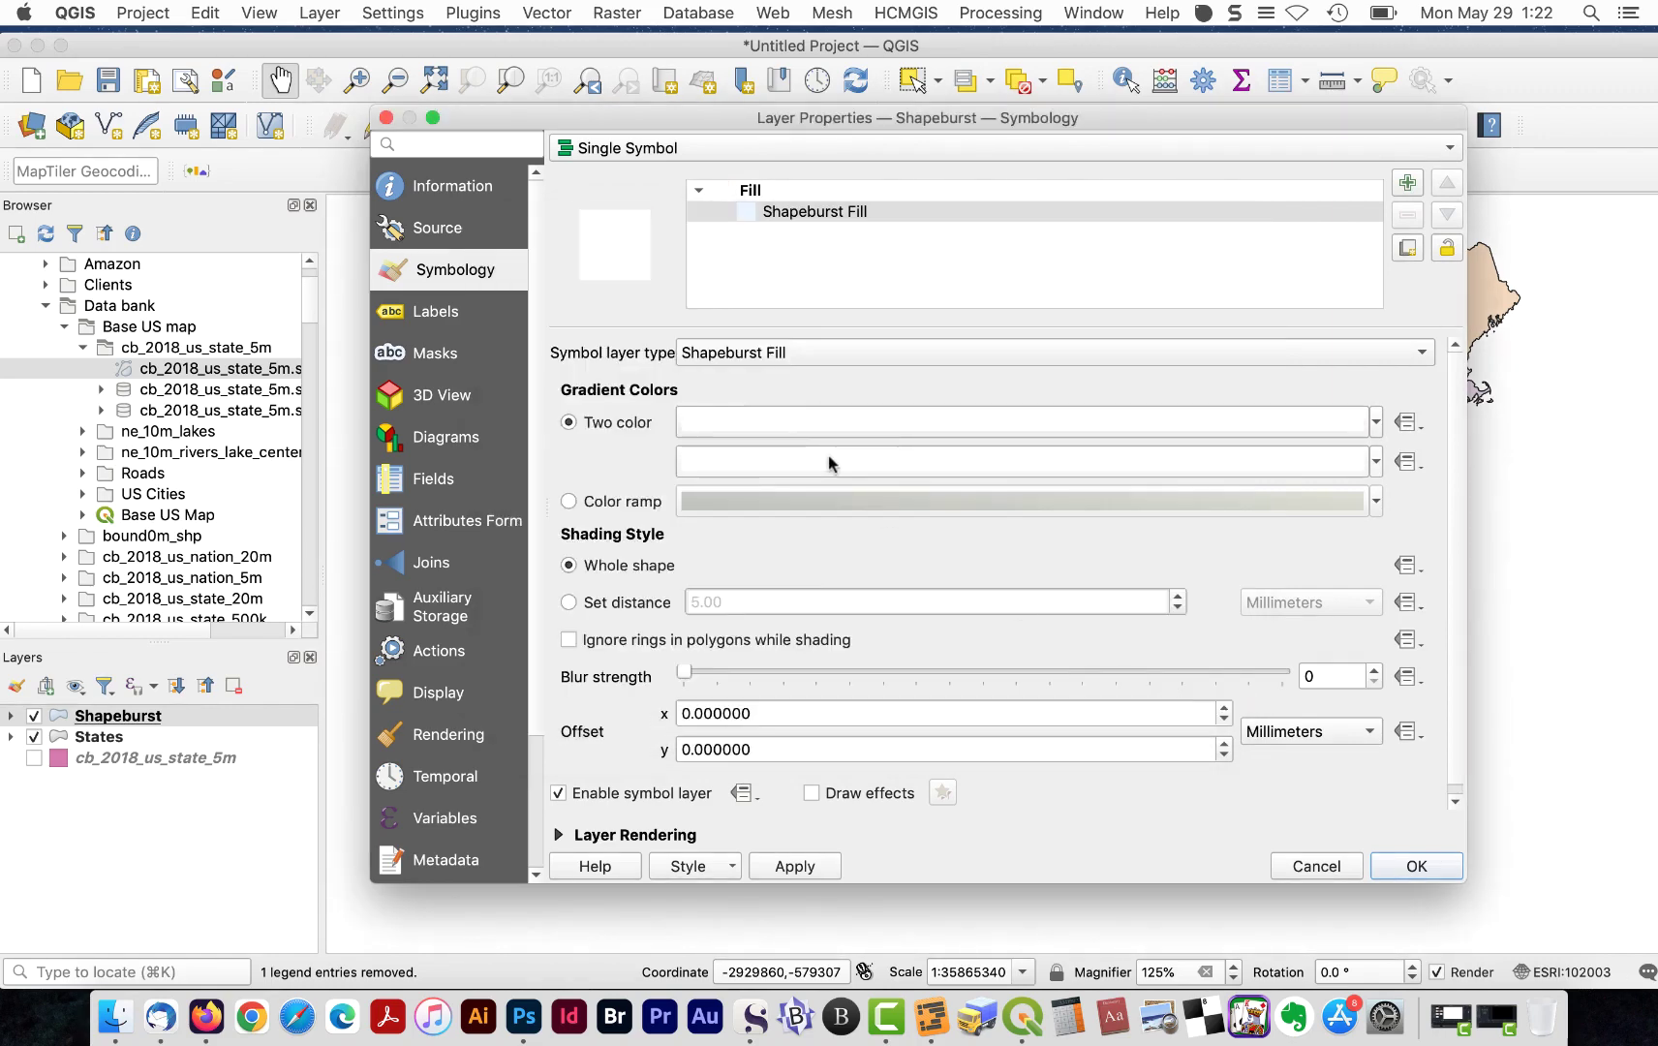
pyautogui.click(829, 461)
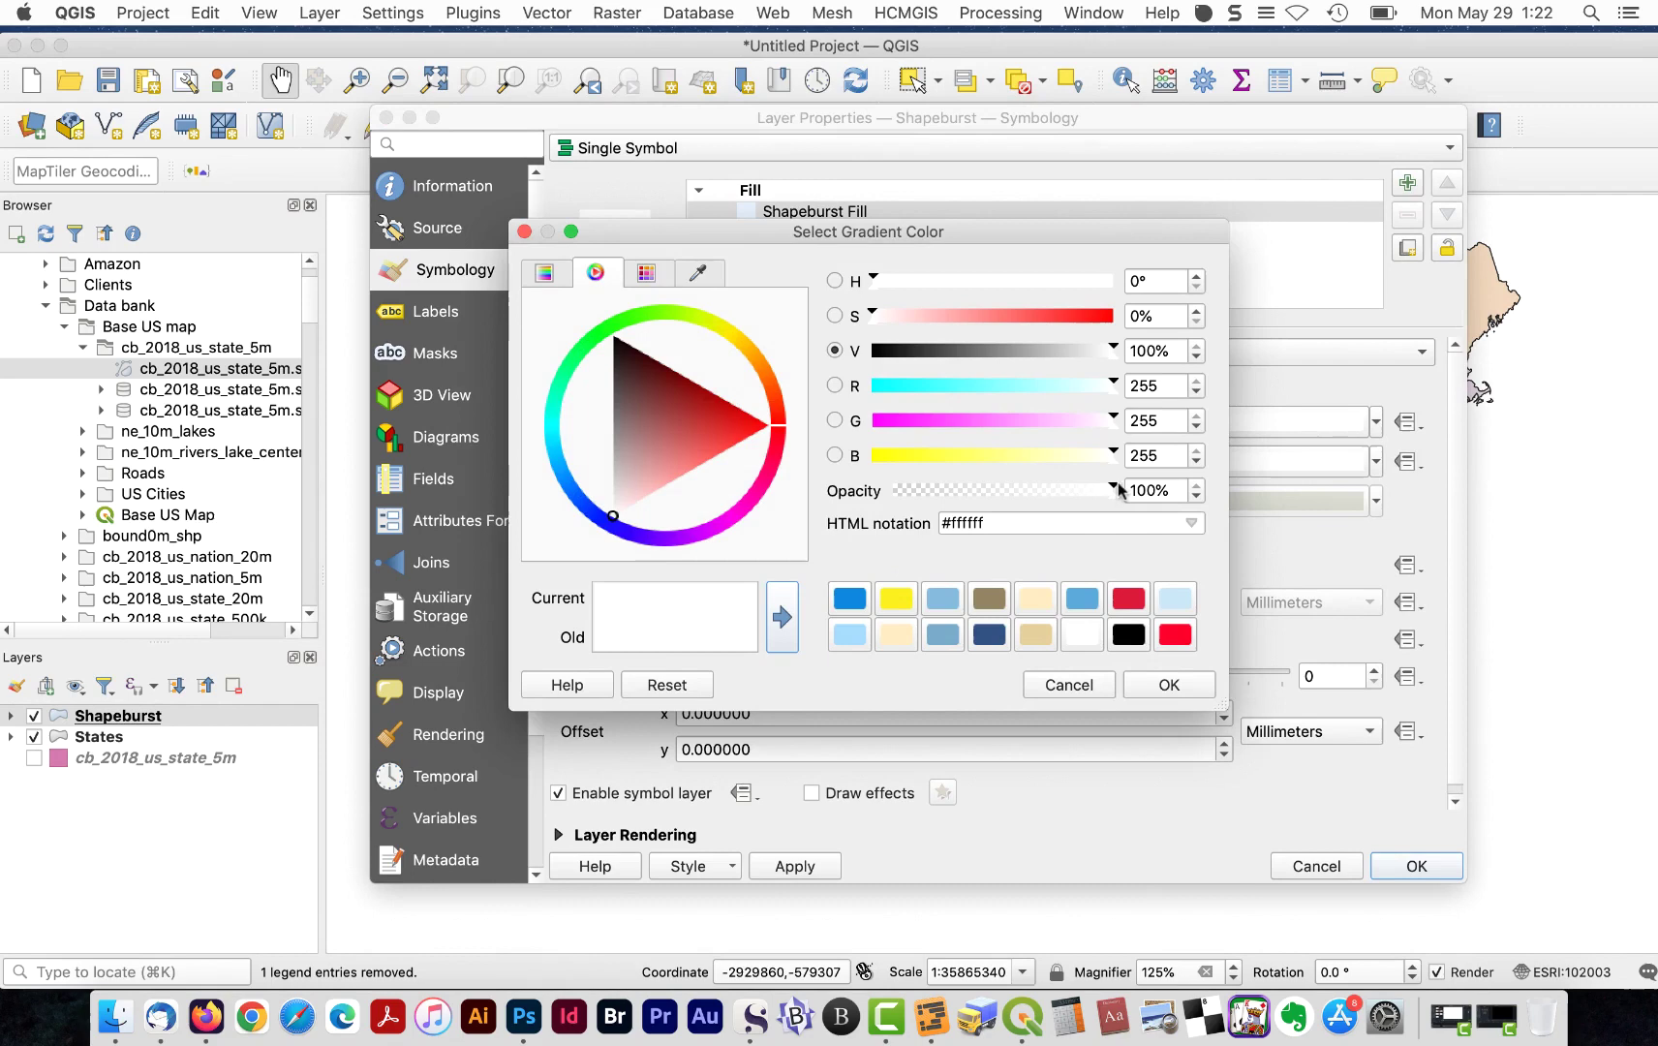
pyautogui.moveTo(1114, 489); pyautogui.dragTo(862, 491)
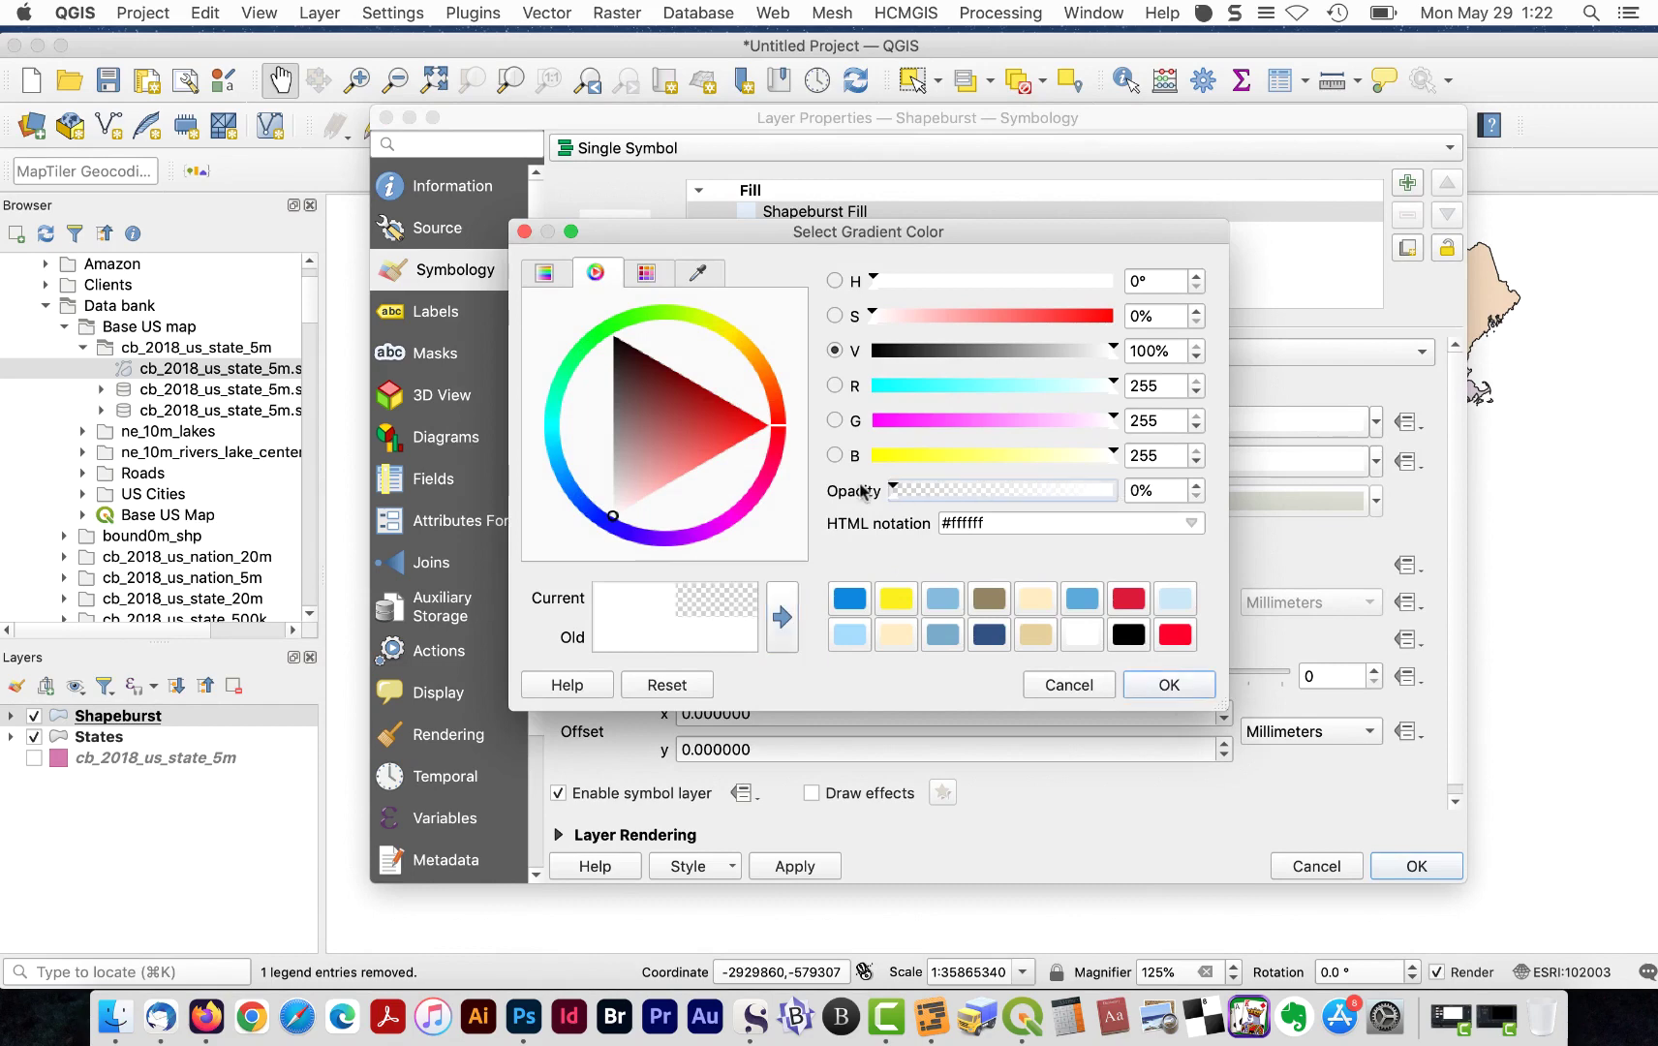
pyautogui.click(1165, 685)
# - Limit the shading to 4 mm with blur strength 9 and apply with OK
pyautogui.click(618, 600)
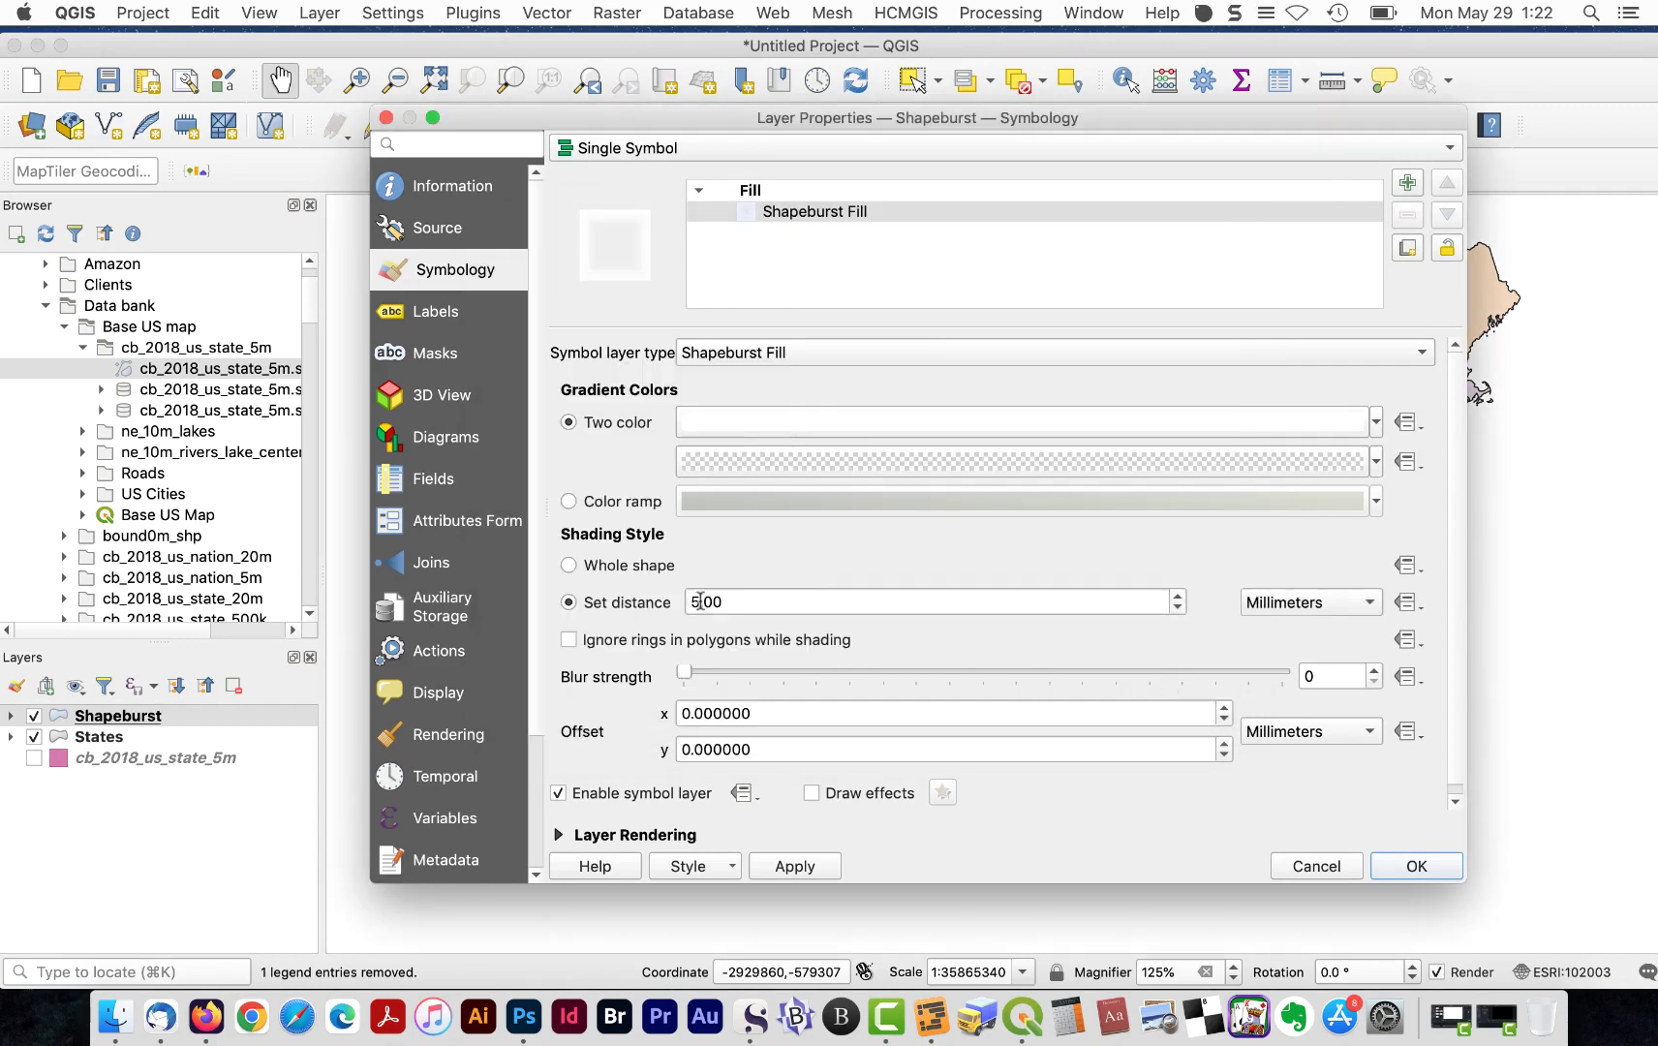
pyautogui.click(700, 602)
pyautogui.press('BackSpace')
pyautogui.write('4')
pyautogui.moveTo(683, 672); pyautogui.dragTo(968, 678)
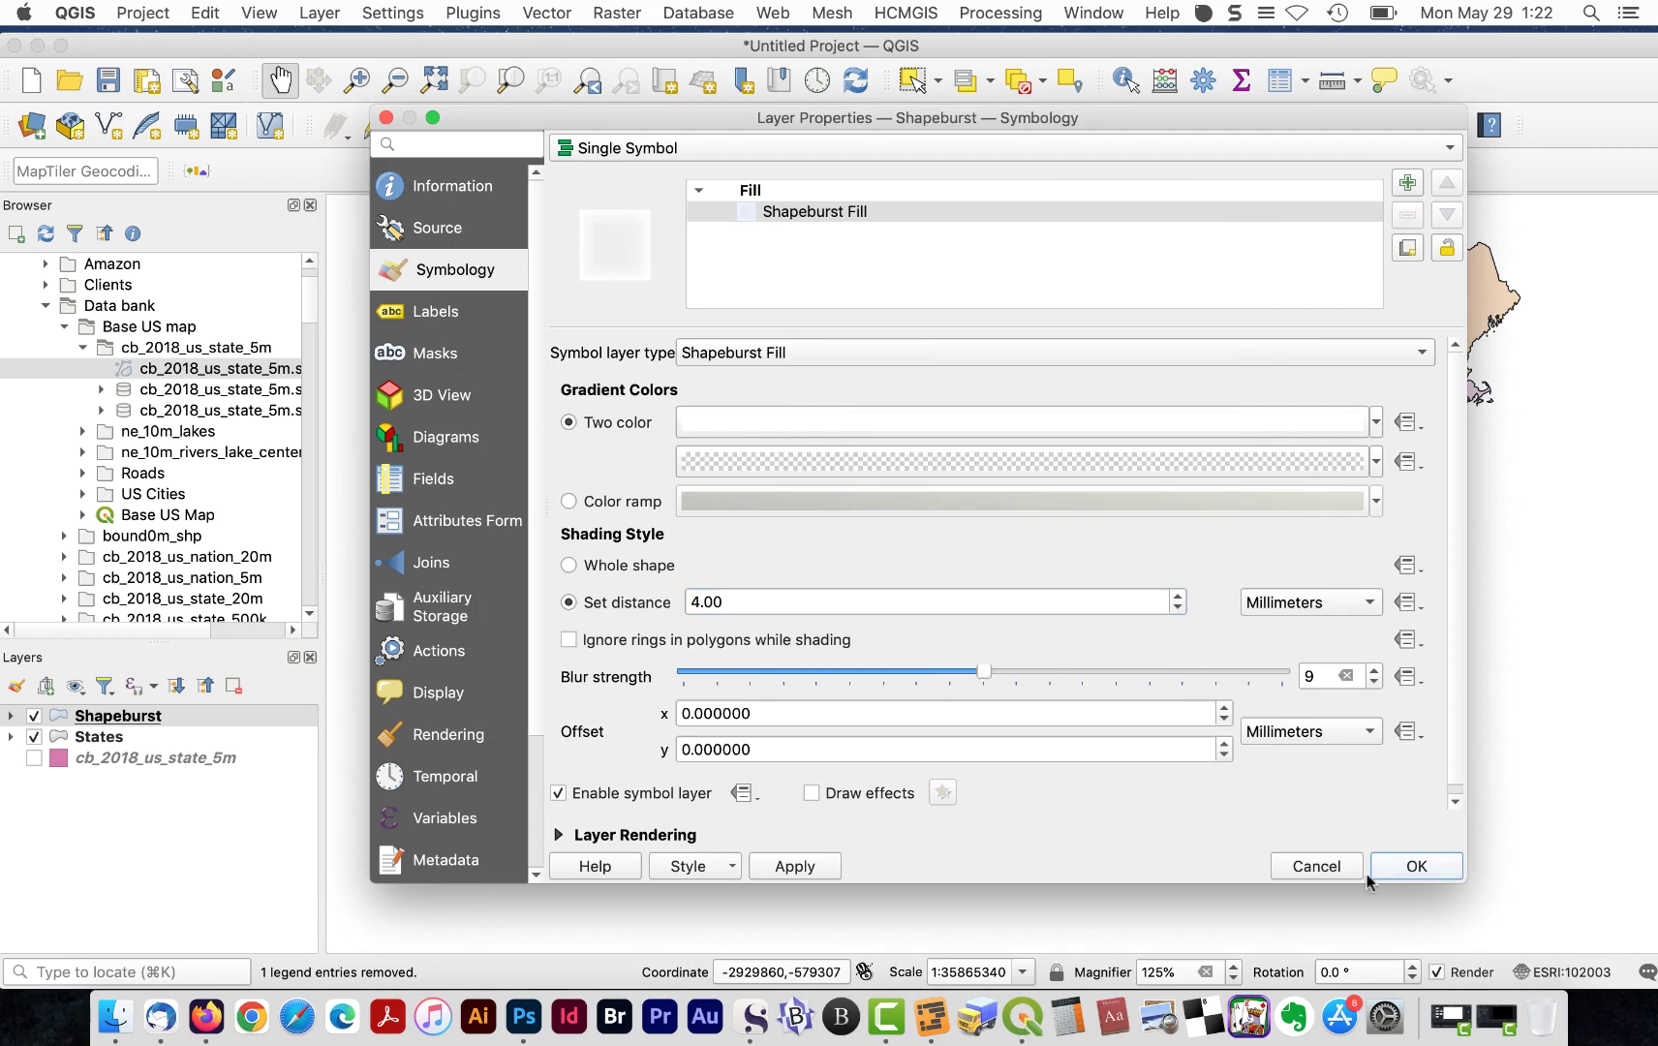
pyautogui.click(1397, 870)
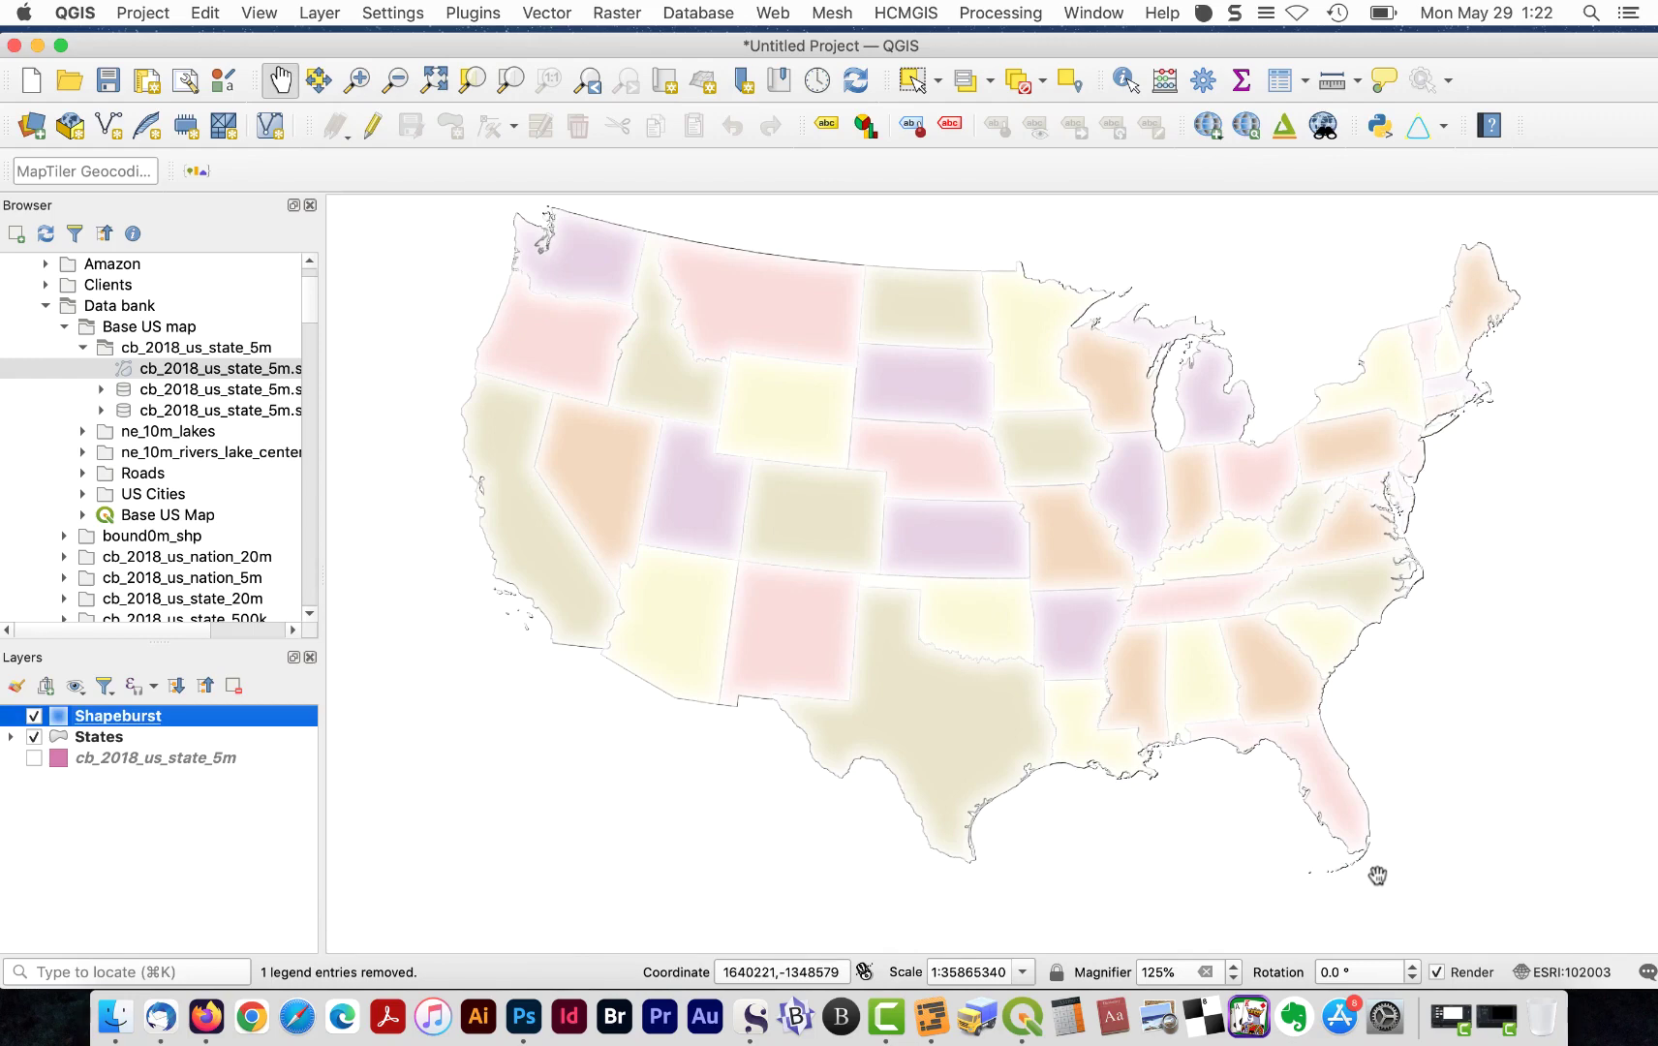
# - Duplicate States, move the copy to the top of the list, and rename it Borders
pyautogui.click(165, 736)
pyautogui.rightClick(166, 735)
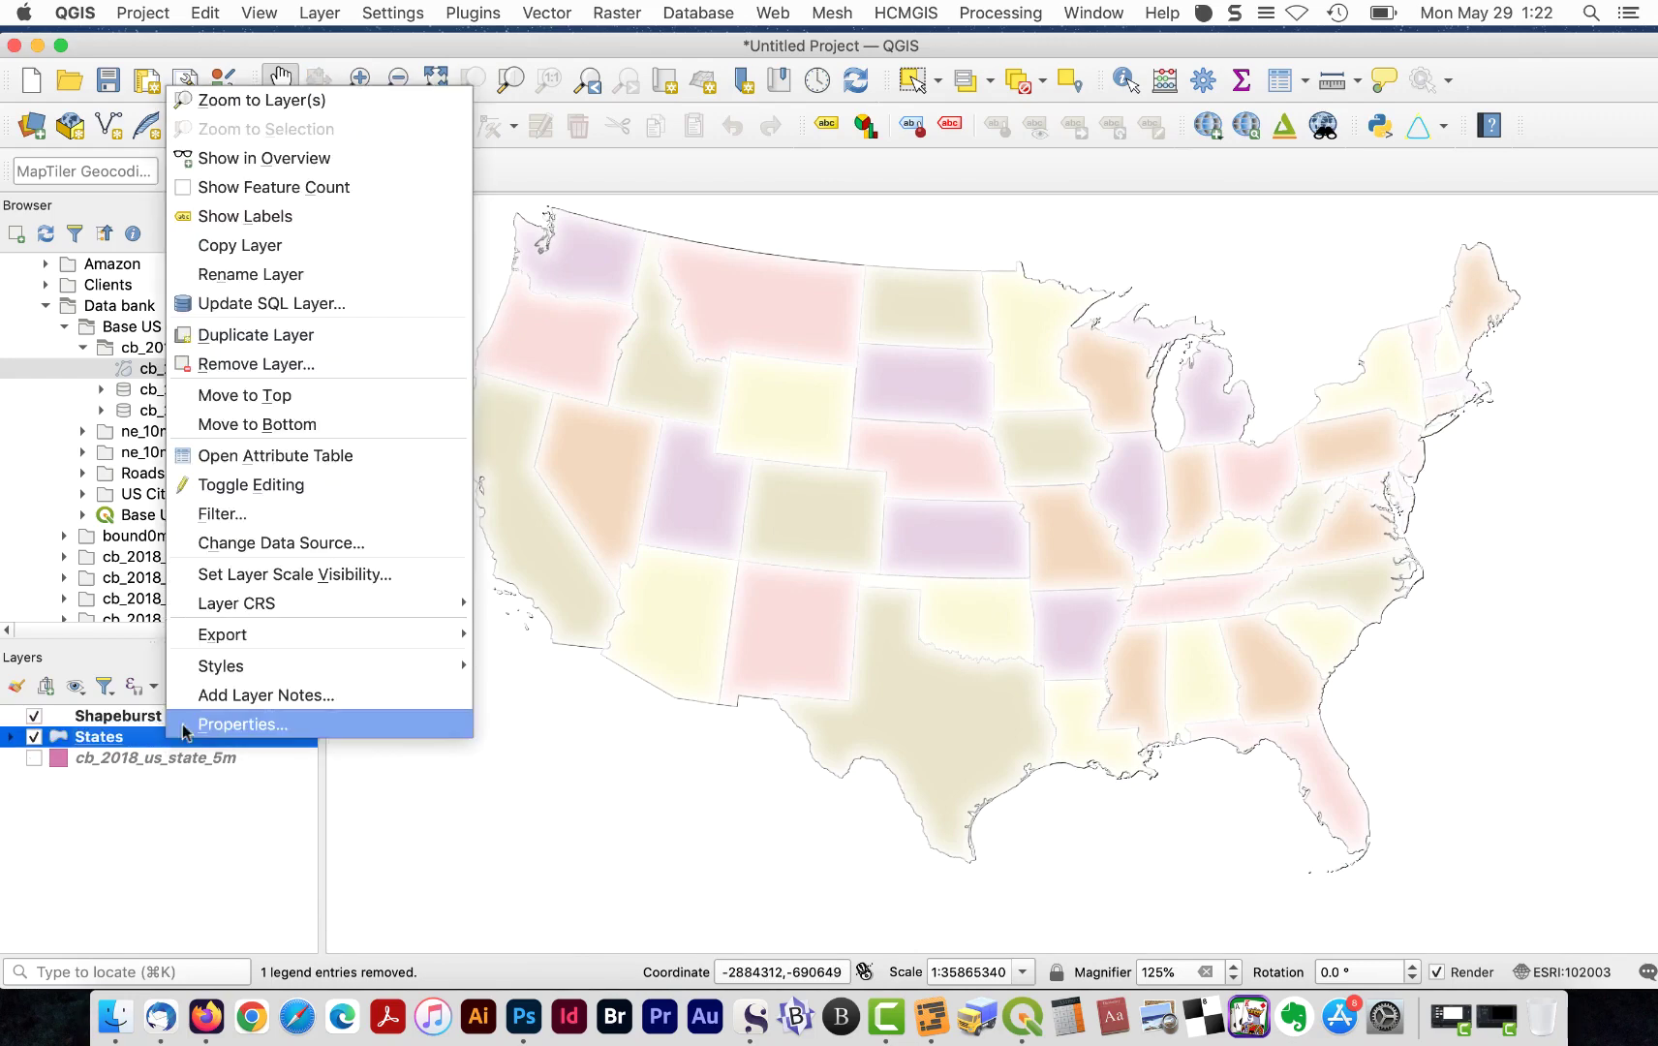
pyautogui.click(294, 339)
pyautogui.click(9, 758)
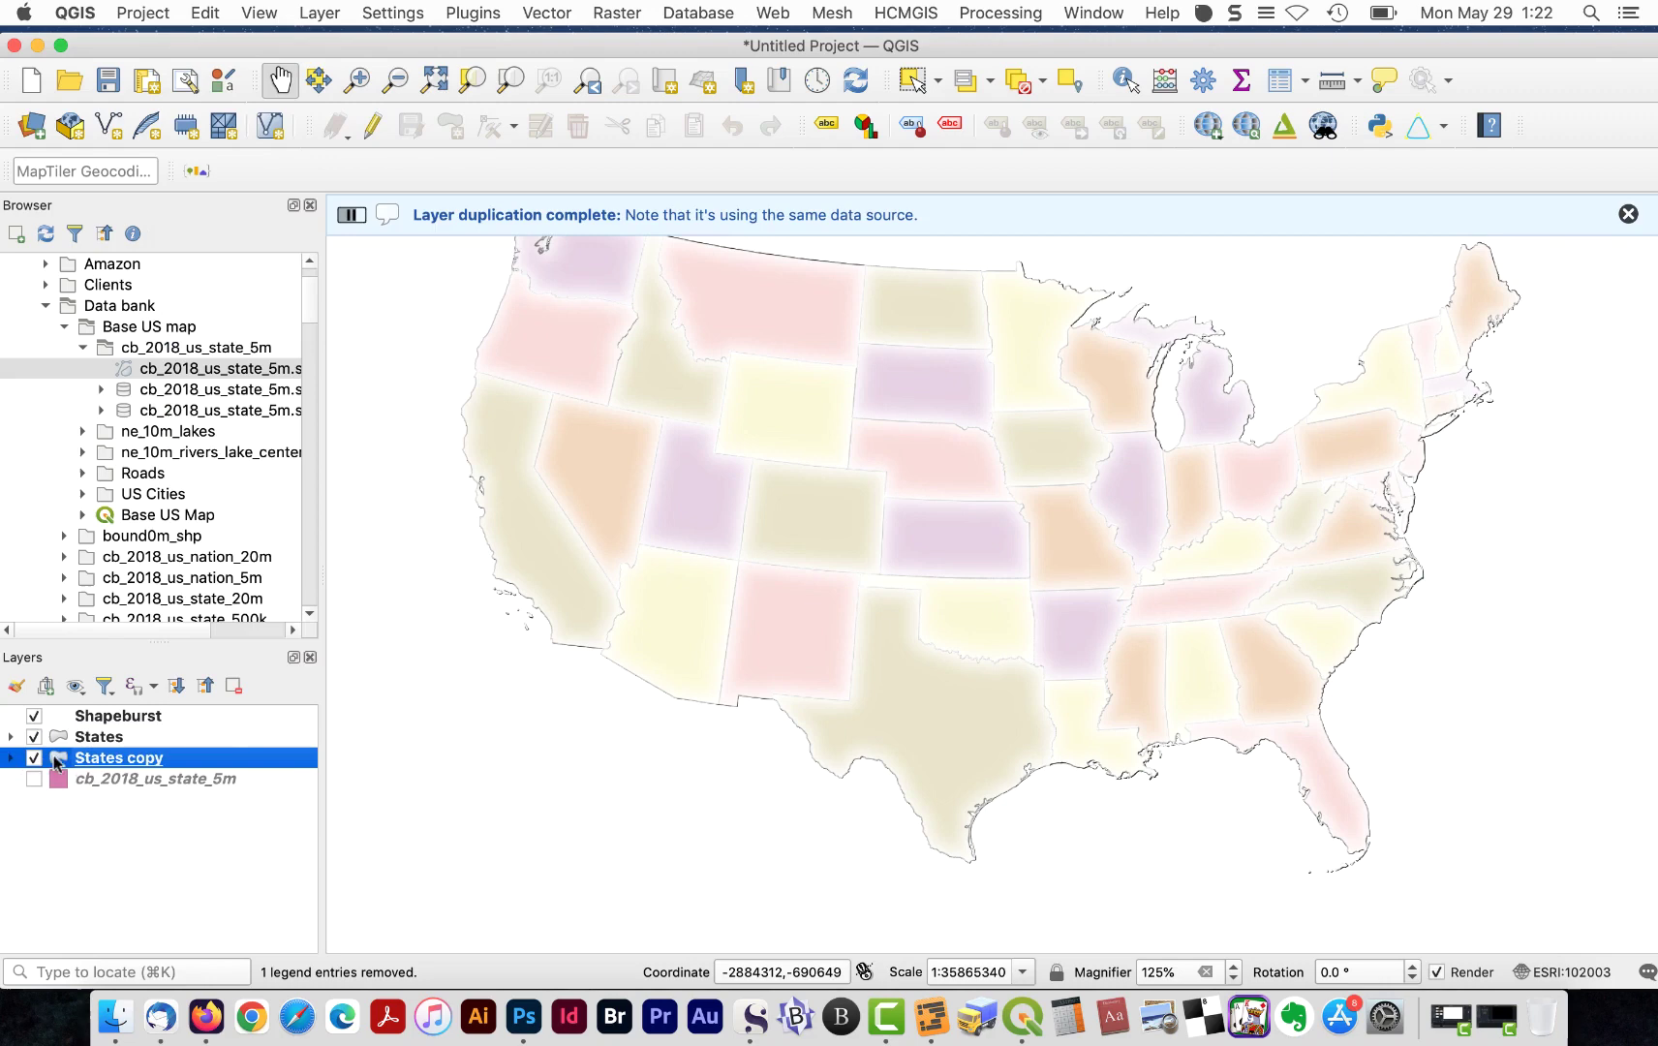
pyautogui.moveTo(121, 759); pyautogui.dragTo(121, 718)
pyautogui.rightClick(229, 718)
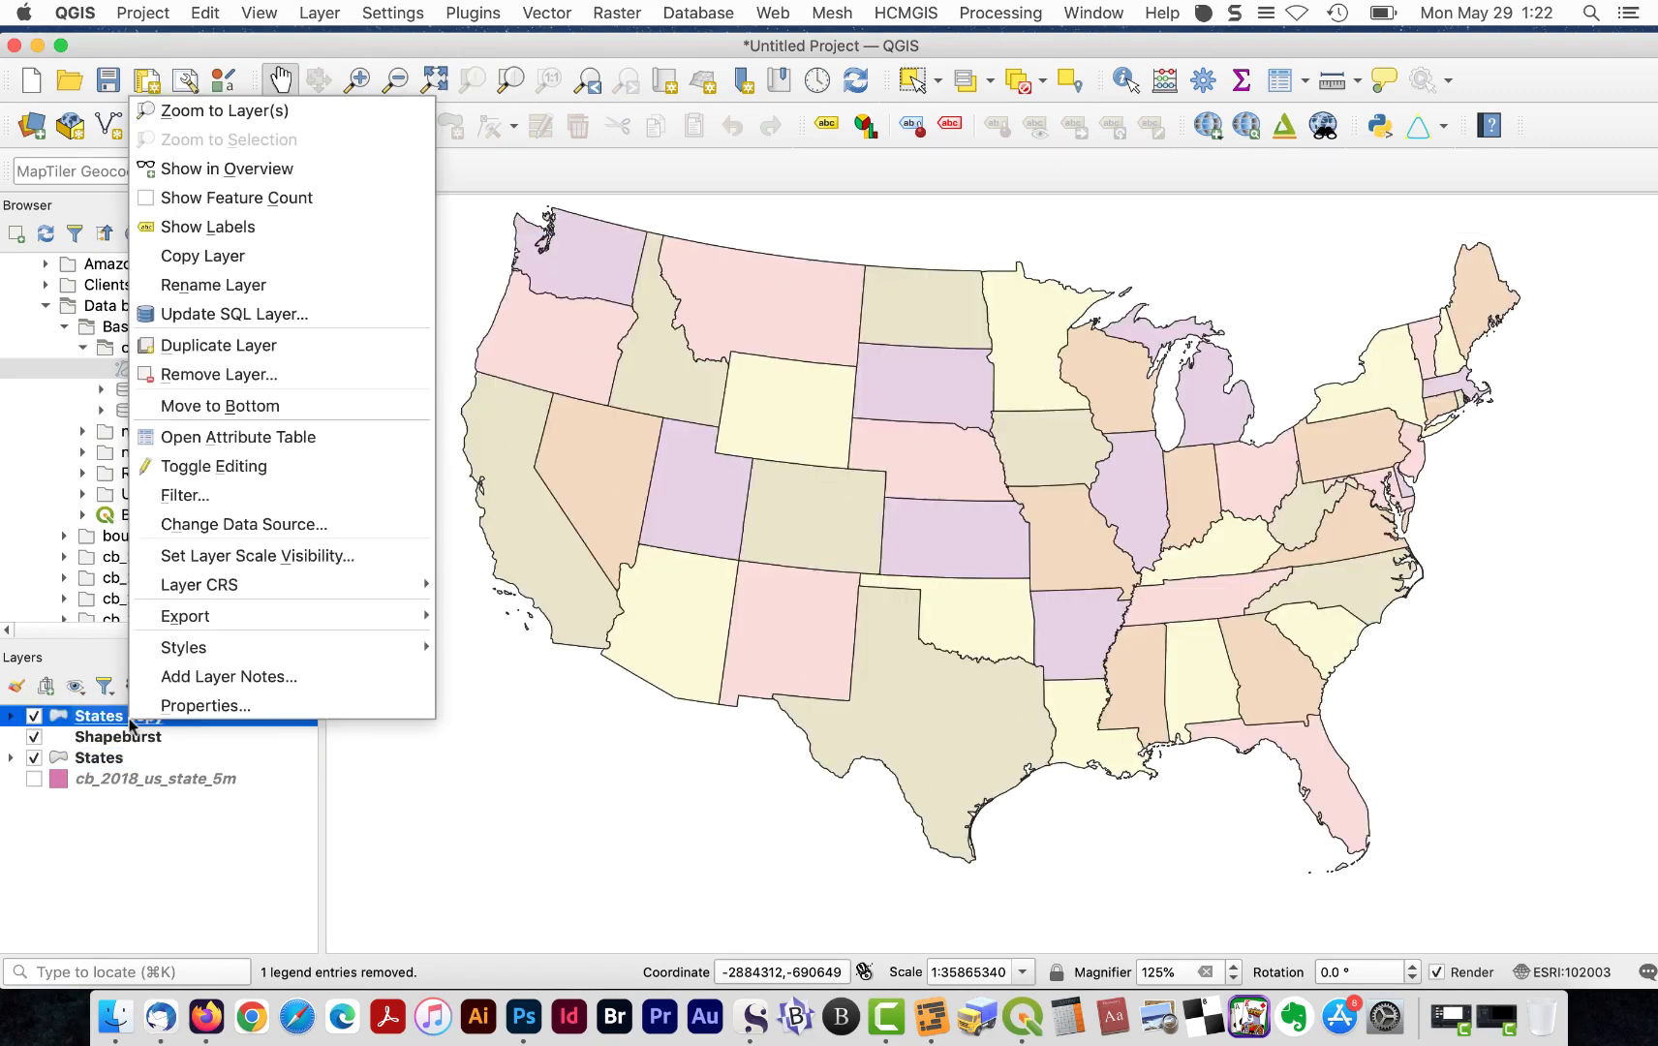
pyautogui.click(230, 289)
pyautogui.write('Borders')
pyautogui.press('Return')
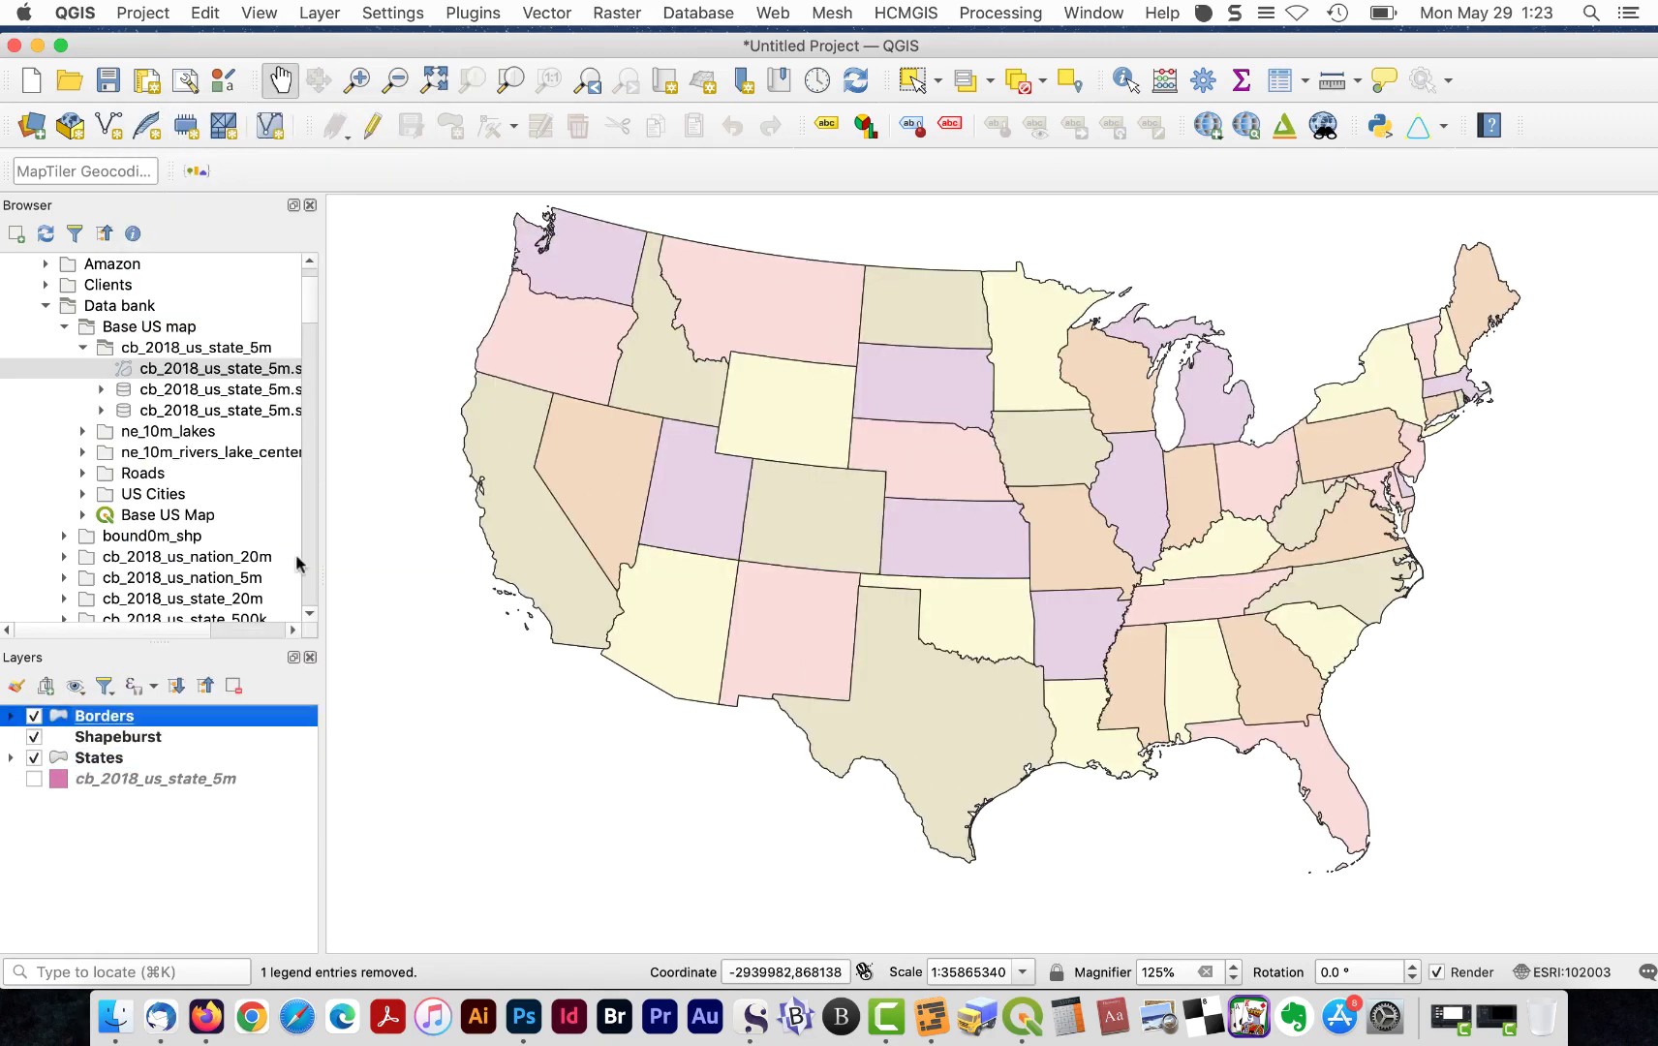
# - Give Borders a single Simple Fill symbol with No Brush fill style
pyautogui.doubleClick(160, 725)
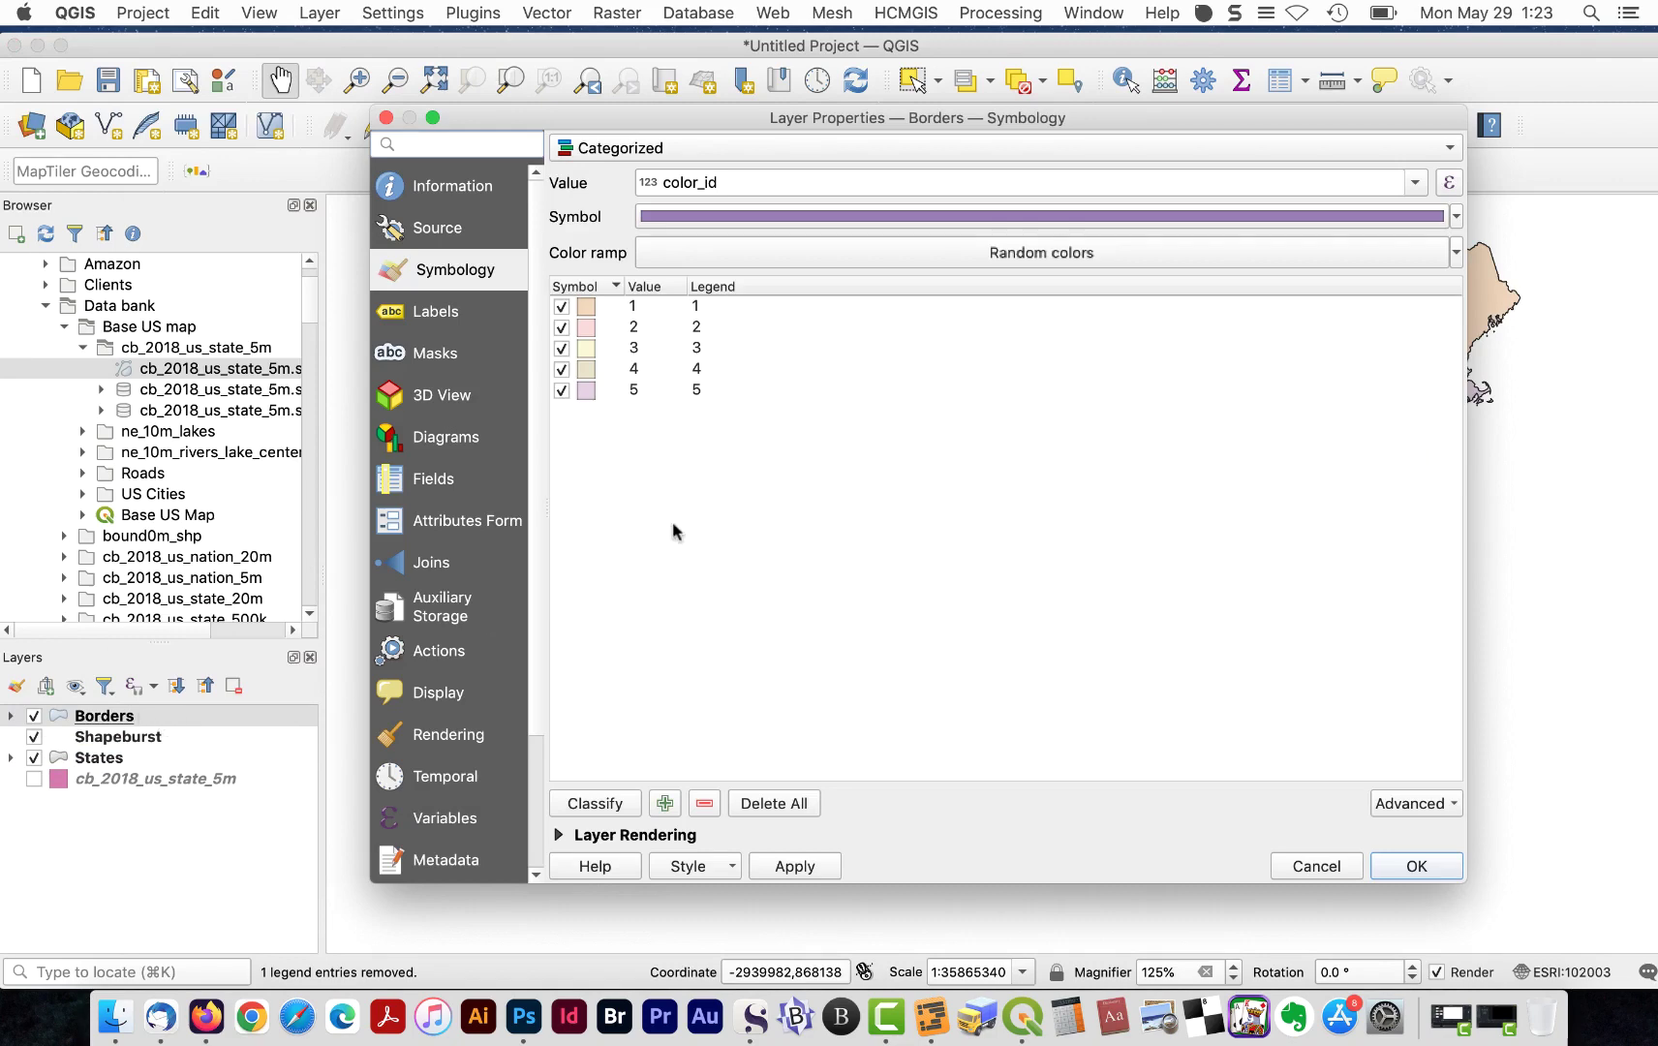
pyautogui.click(641, 147)
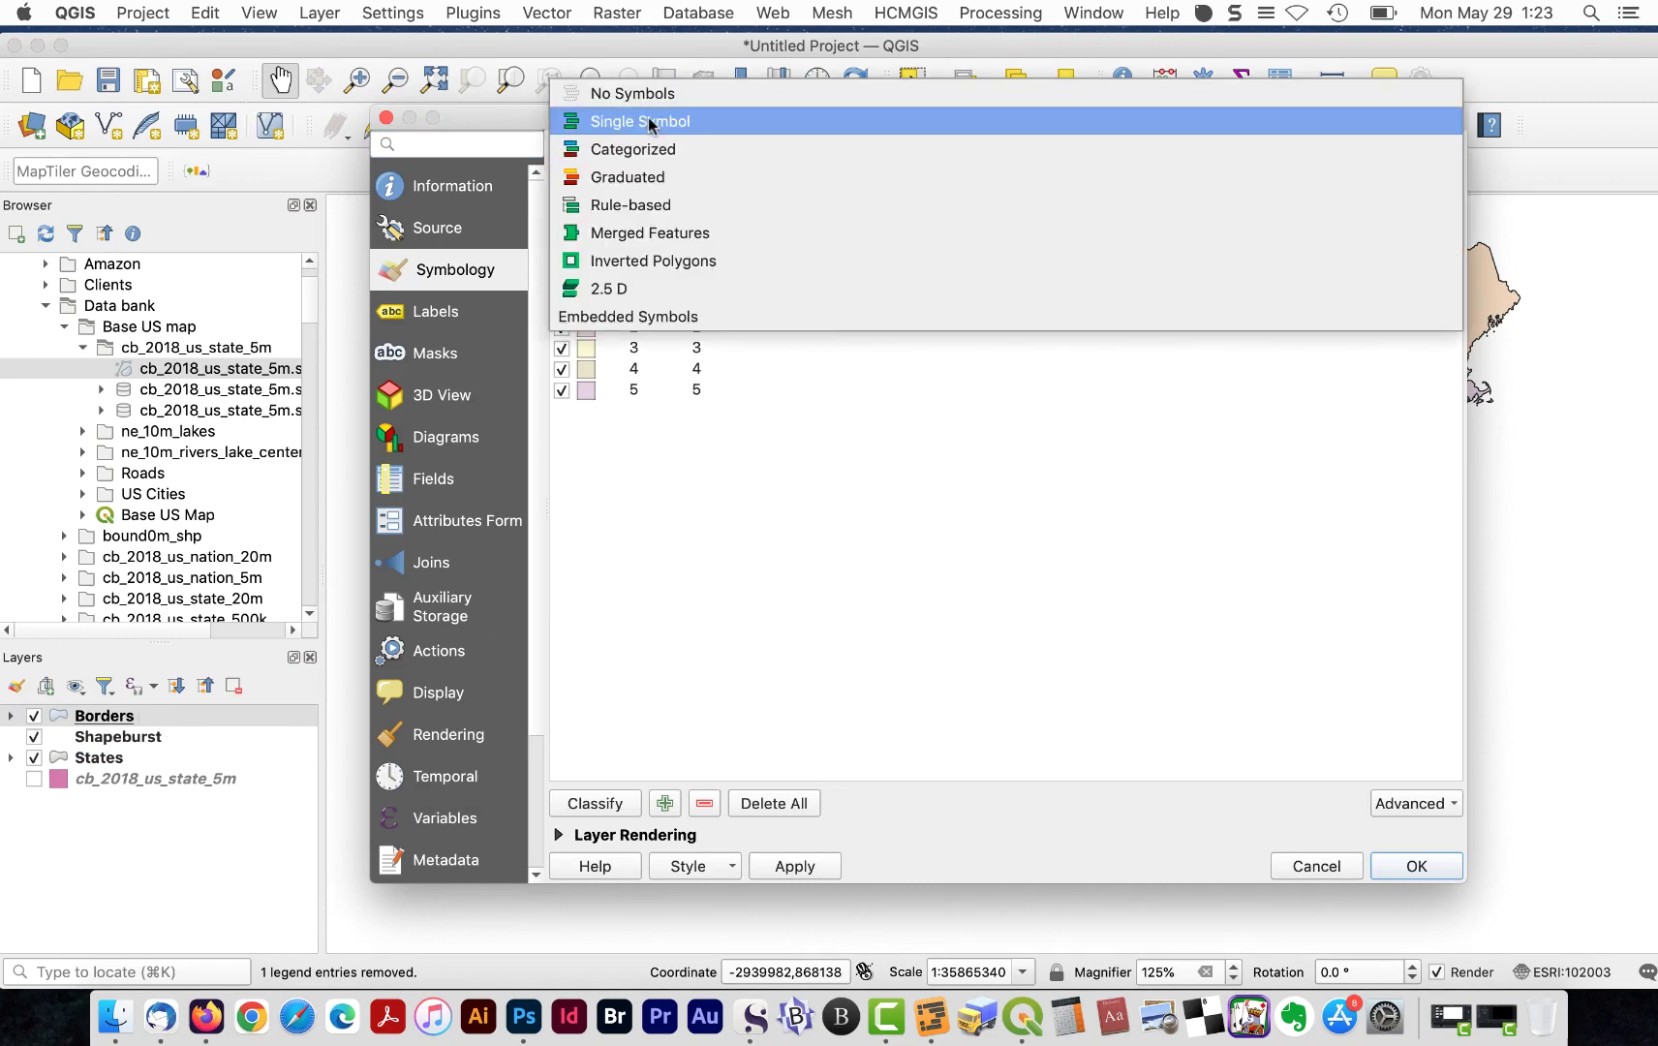
pyautogui.click(649, 121)
pyautogui.click(825, 221)
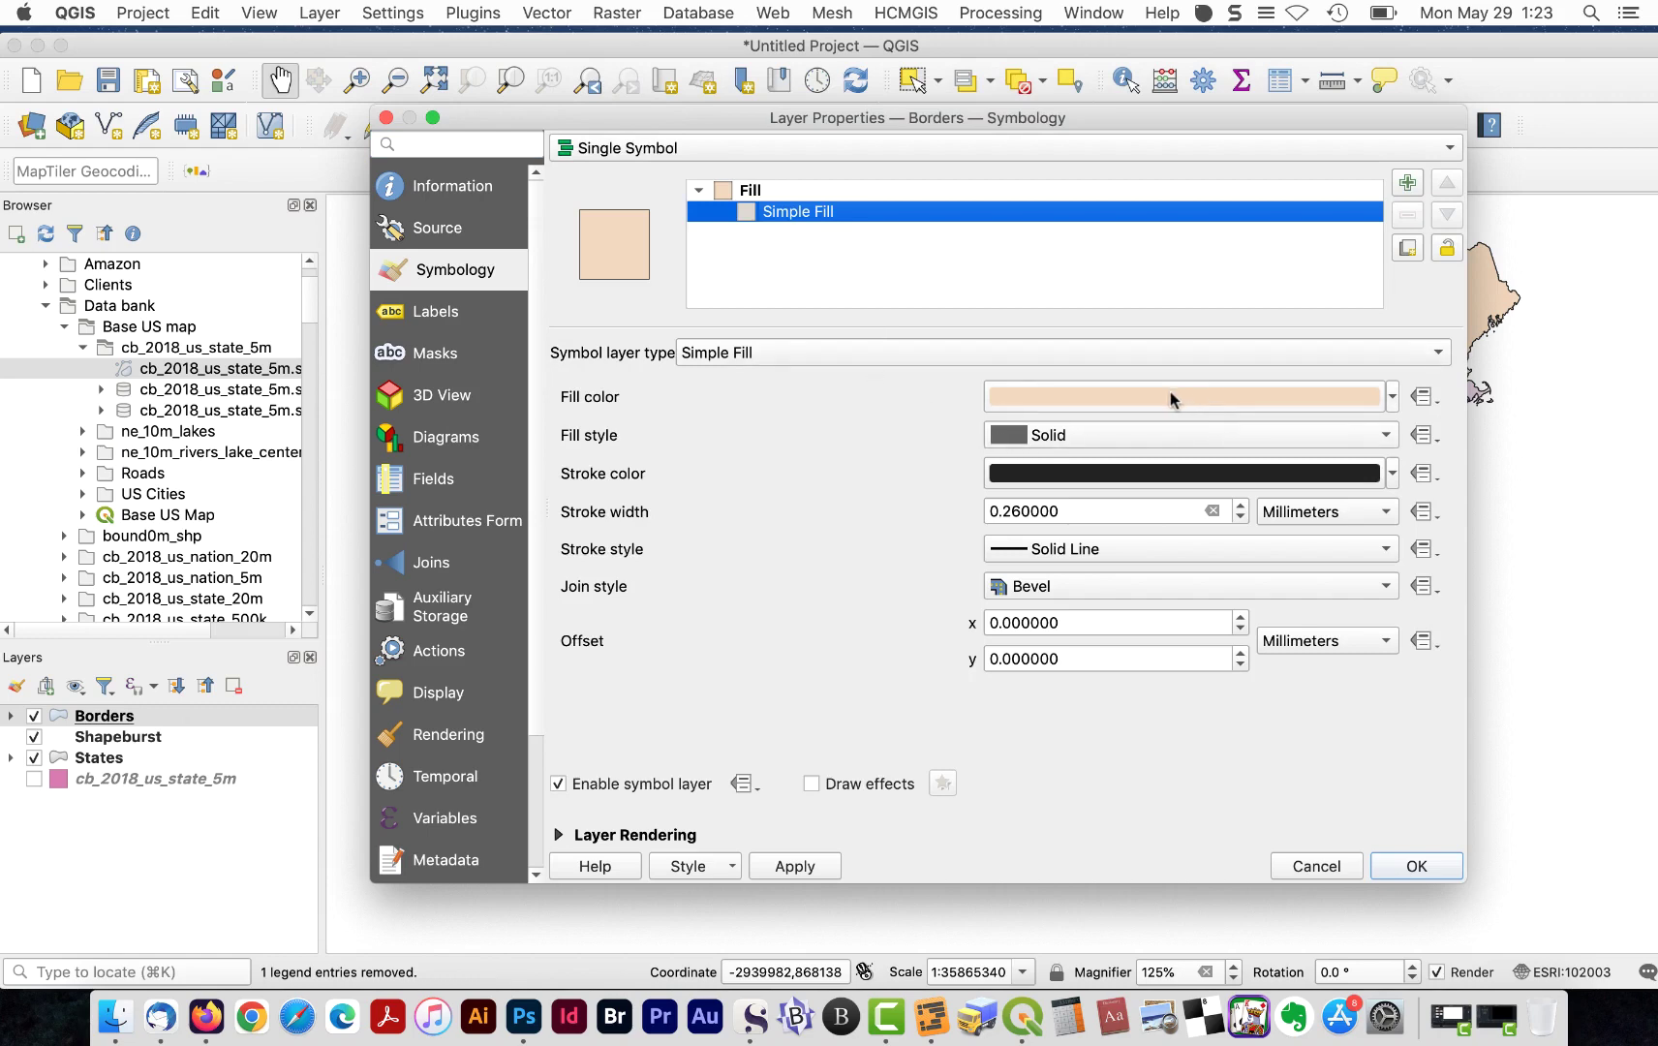
pyautogui.click(1168, 435)
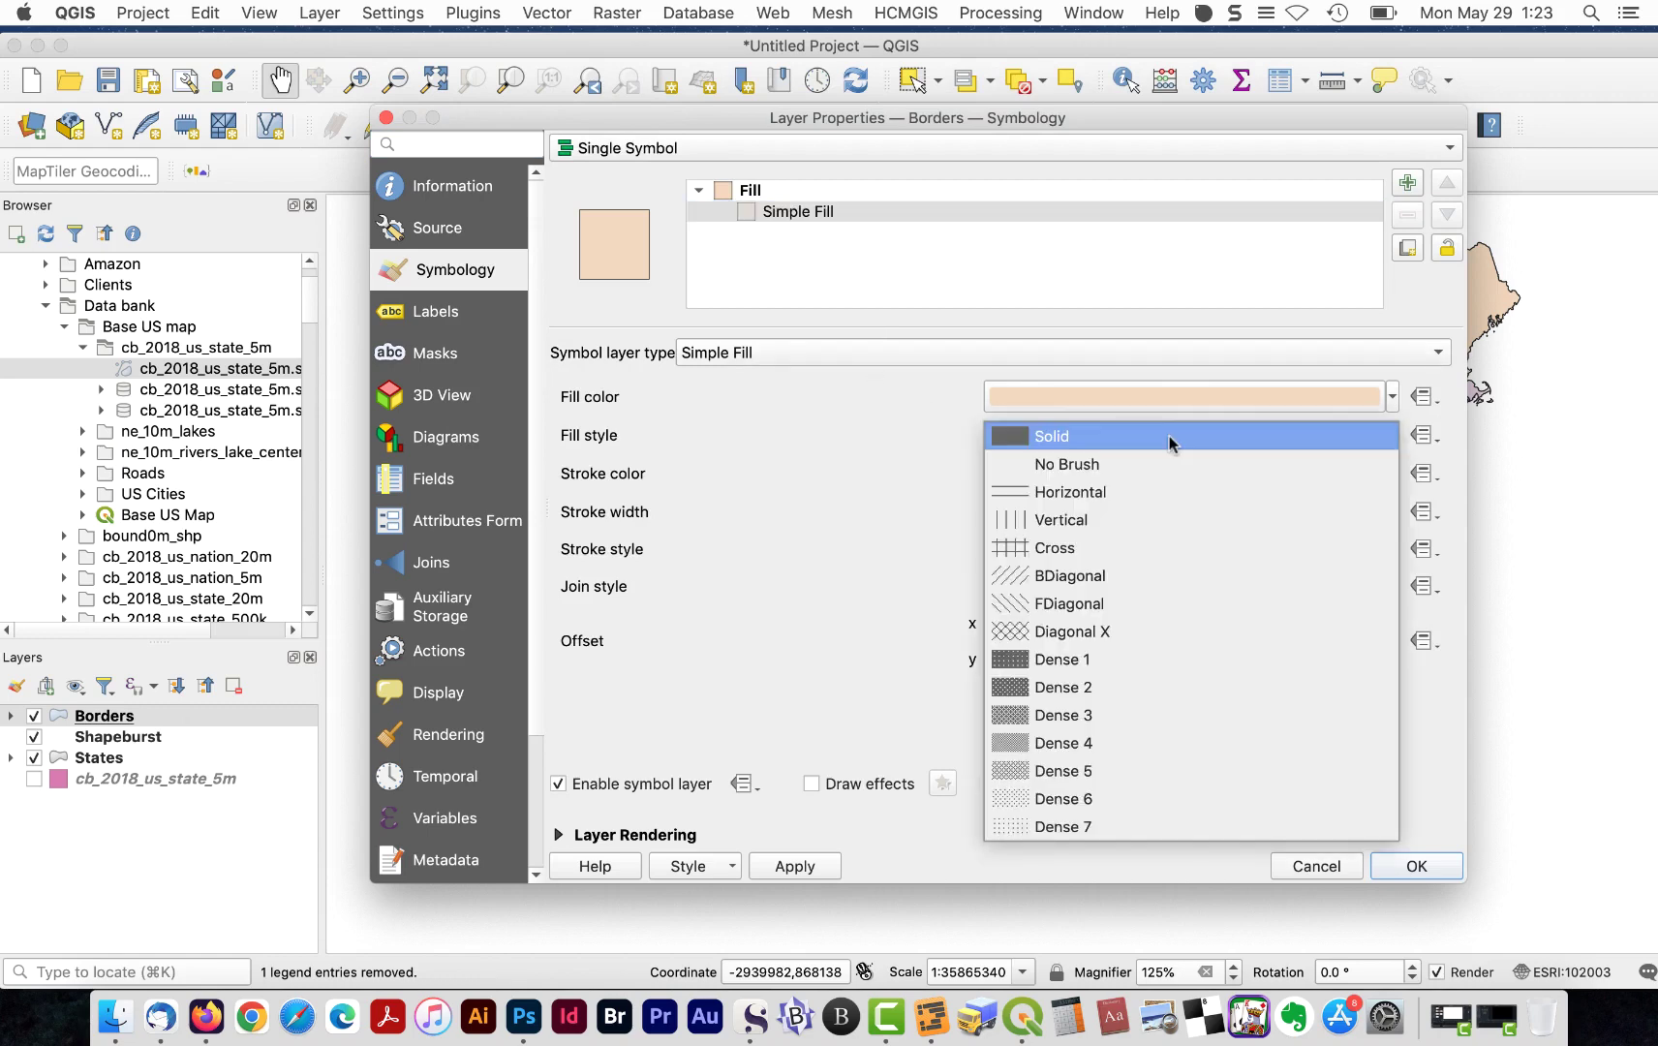
pyautogui.click(1165, 462)
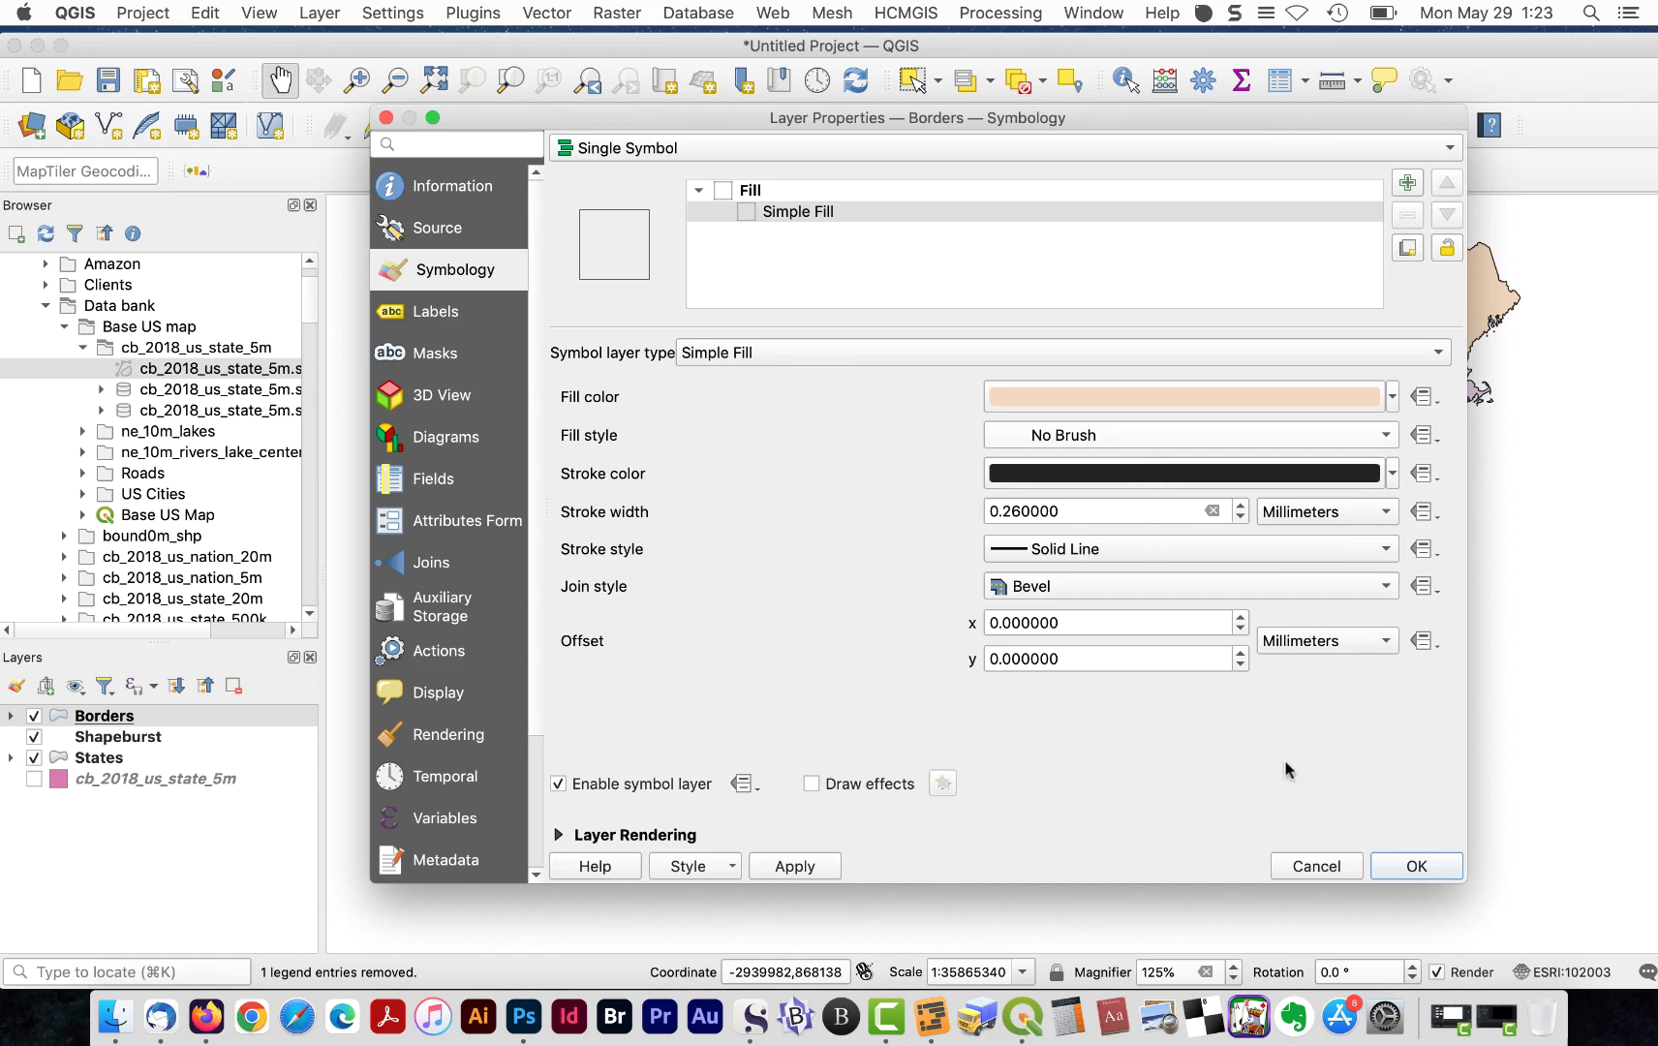
# - Confirm the outline-only Borders style with OK
pyautogui.click(1414, 866)
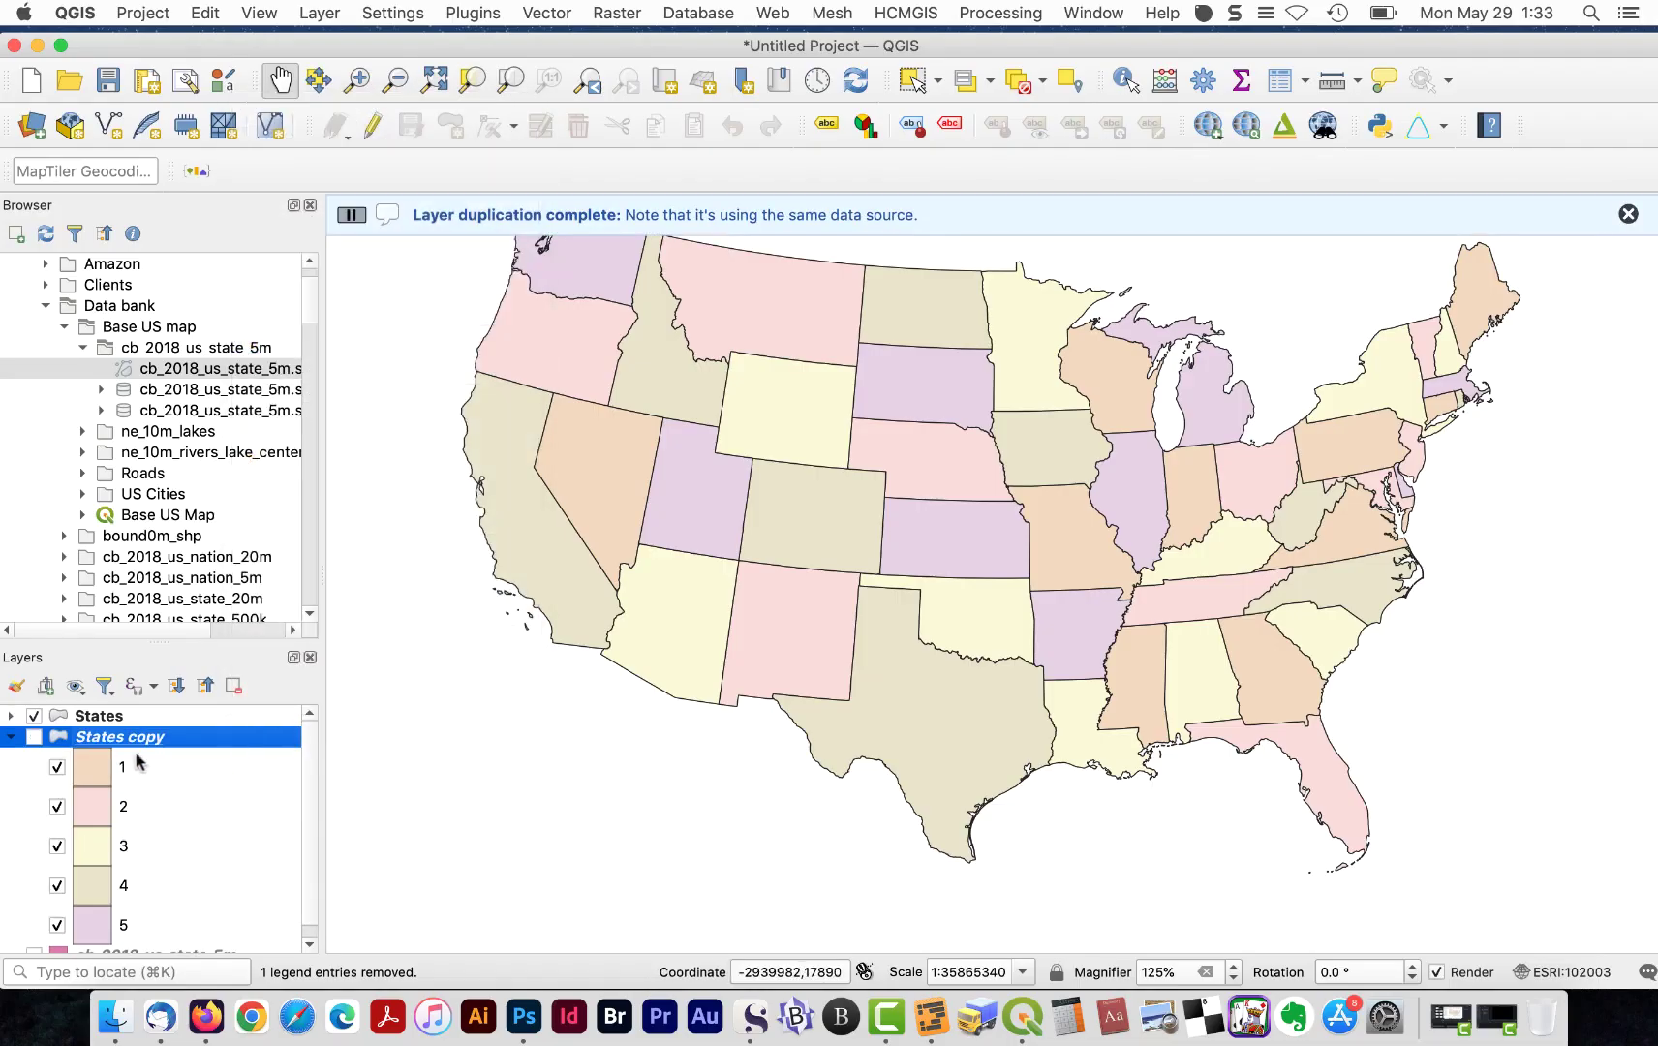
# - Rename the States copy layer to Shapeburst
pyautogui.click(12, 737)
pyautogui.rightClick(85, 736)
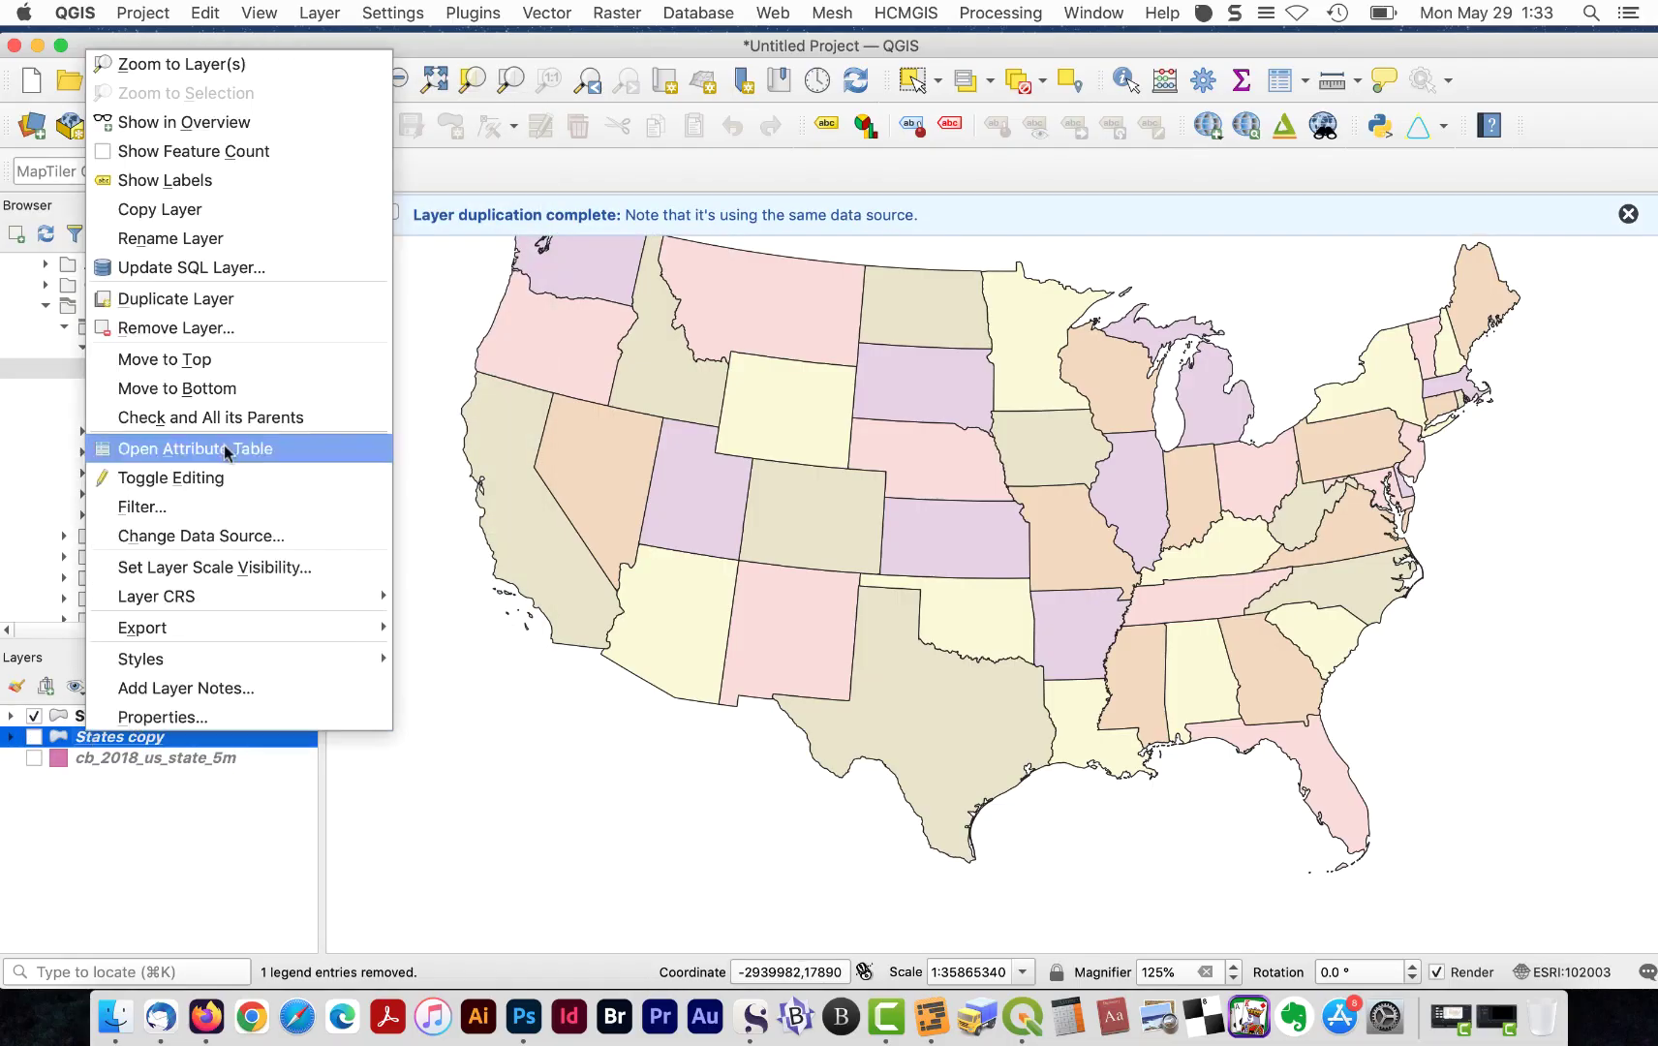
pyautogui.click(223, 251)
pyautogui.write('Shapeb')
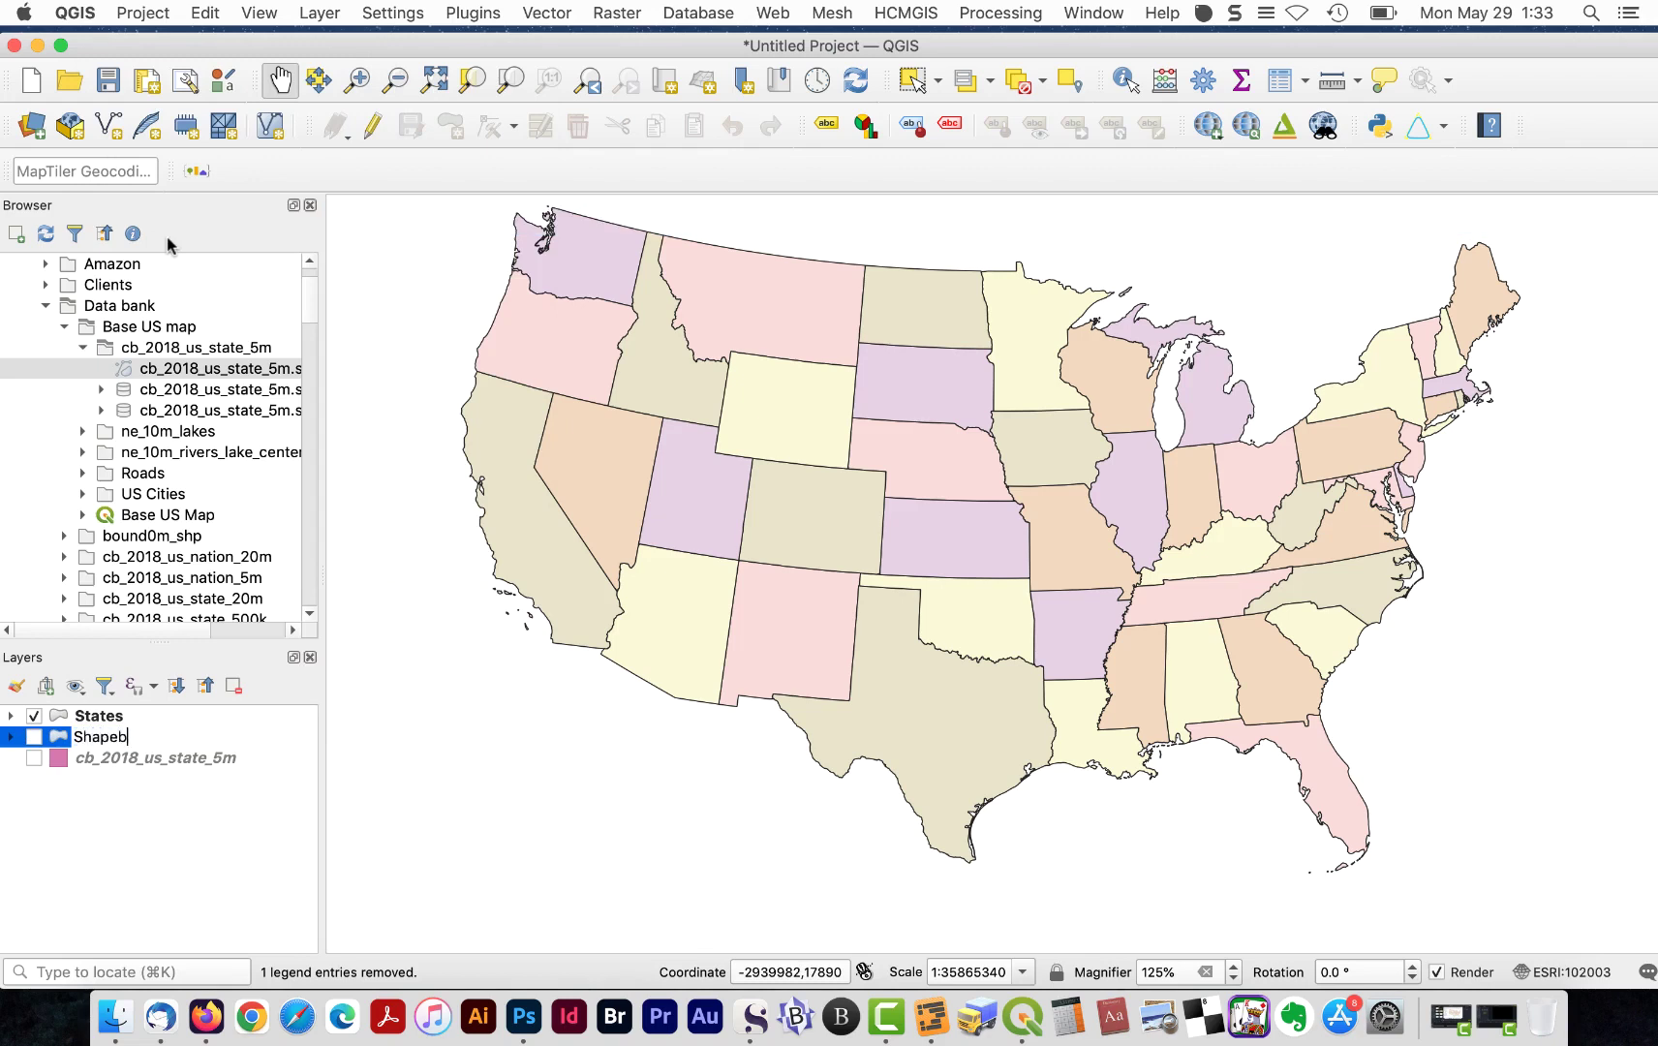
pyautogui.write('urst')
pyautogui.press('Return')
# - Turn Shapeburst on, move States below it, and open Shapeburst's layer properties
pyautogui.click(34, 737)
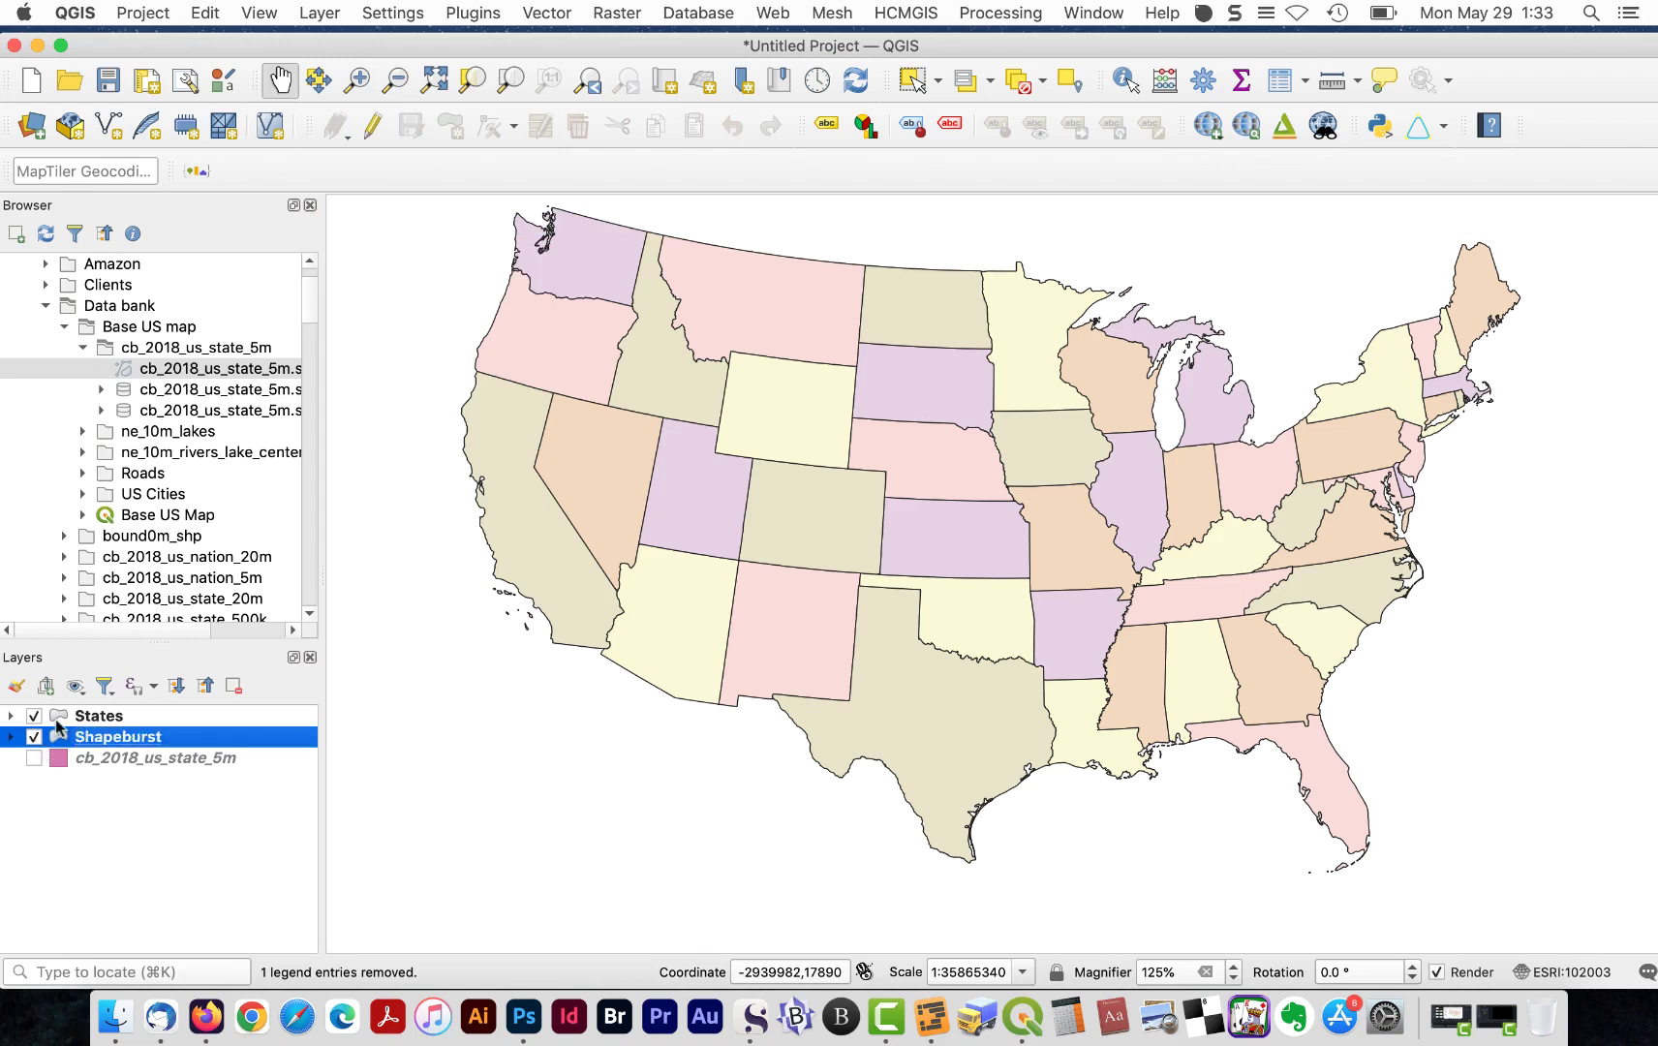
pyautogui.click(73, 718)
pyautogui.moveTo(73, 722); pyautogui.dragTo(160, 747)
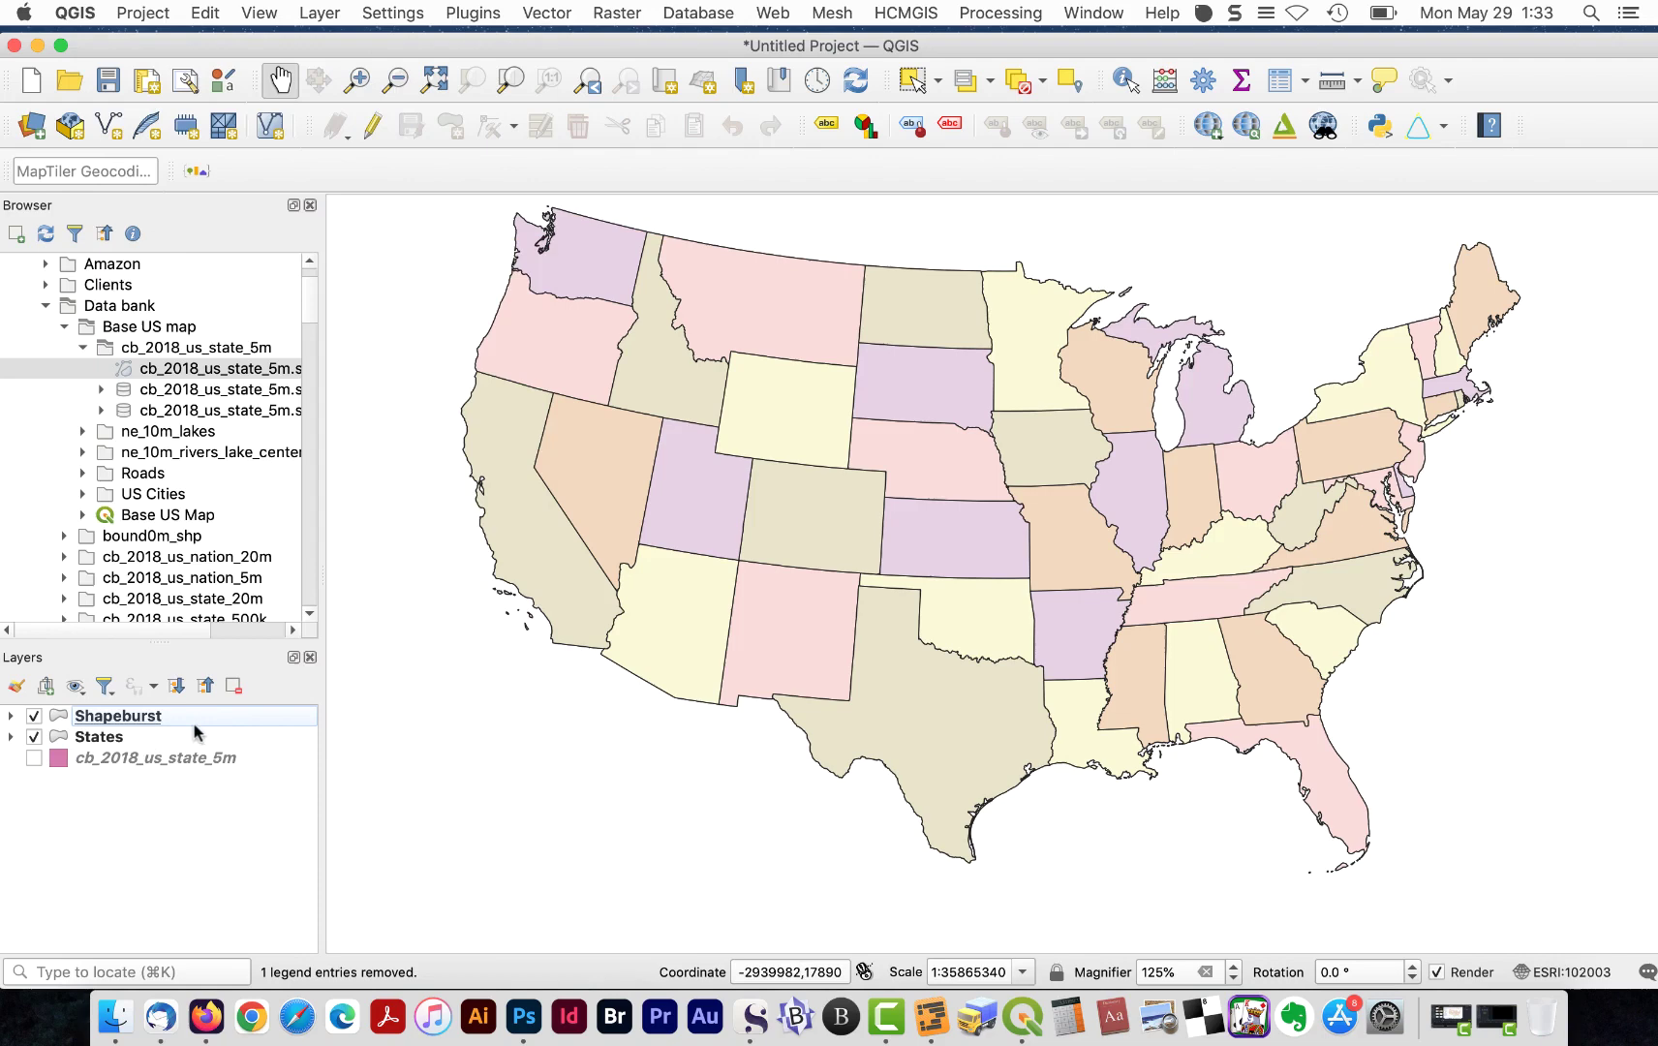
pyautogui.click(195, 721)
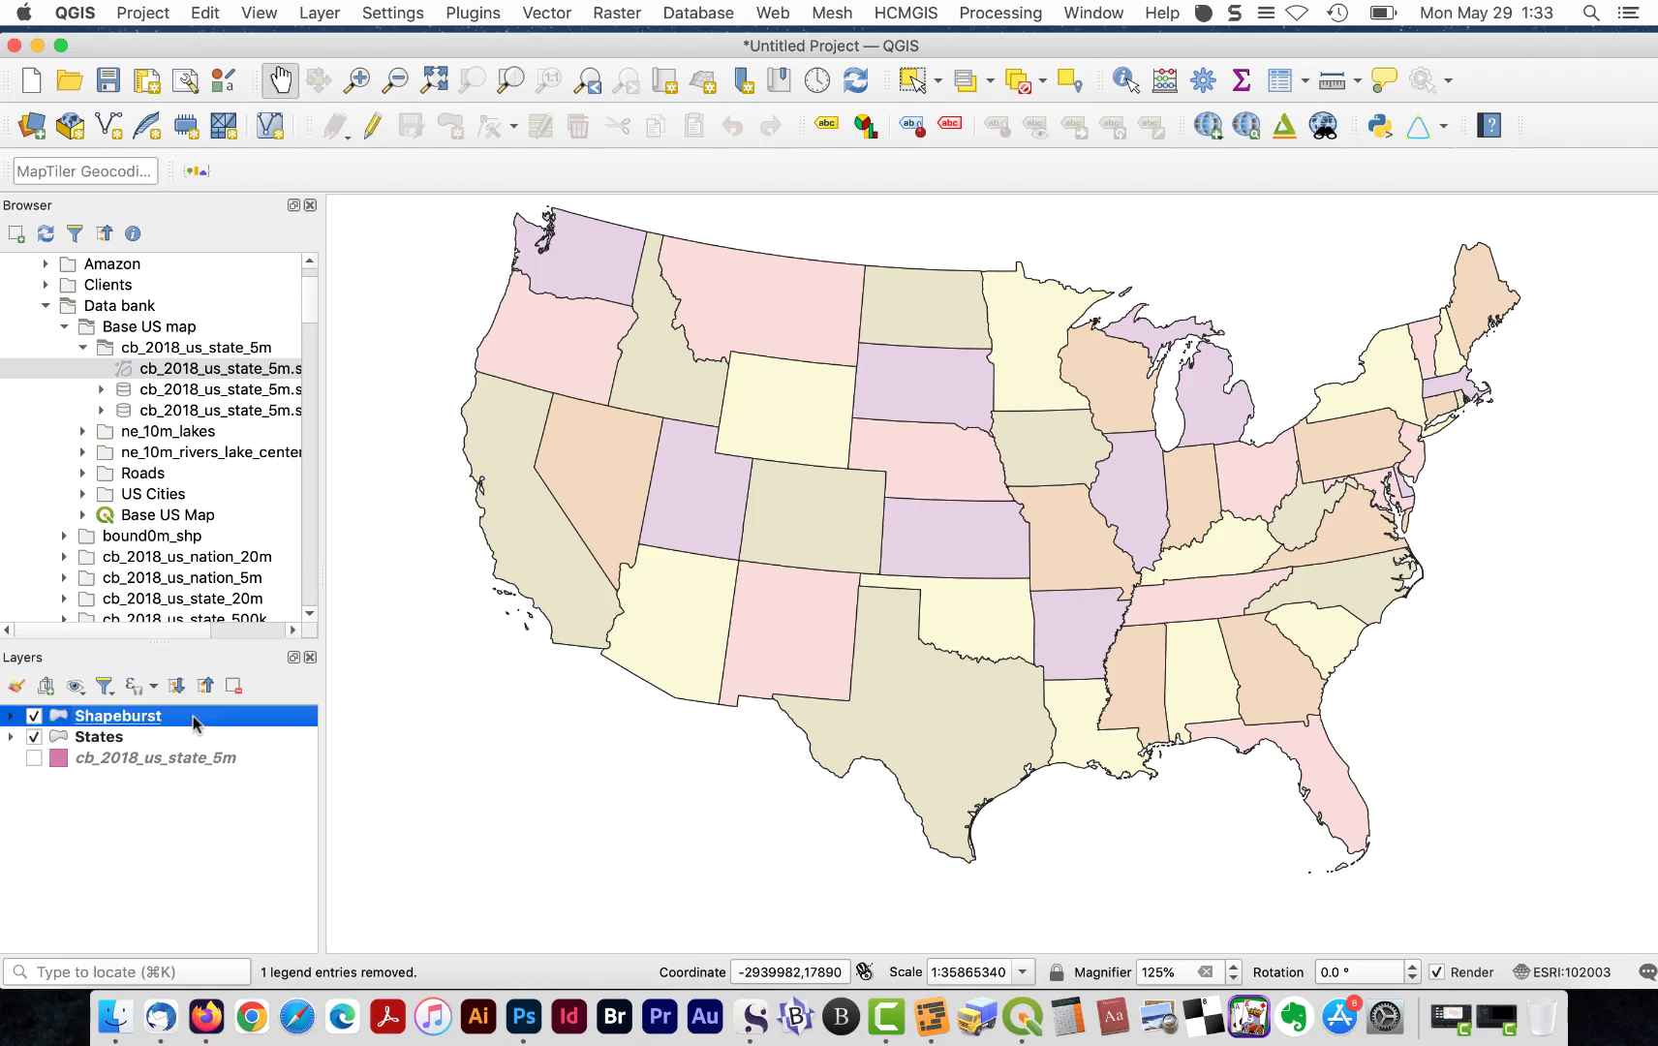
pyautogui.doubleClick(195, 719)
# - Switch Shapeburst to a single symbol using a Shapeburst Fill
pyautogui.click(770, 150)
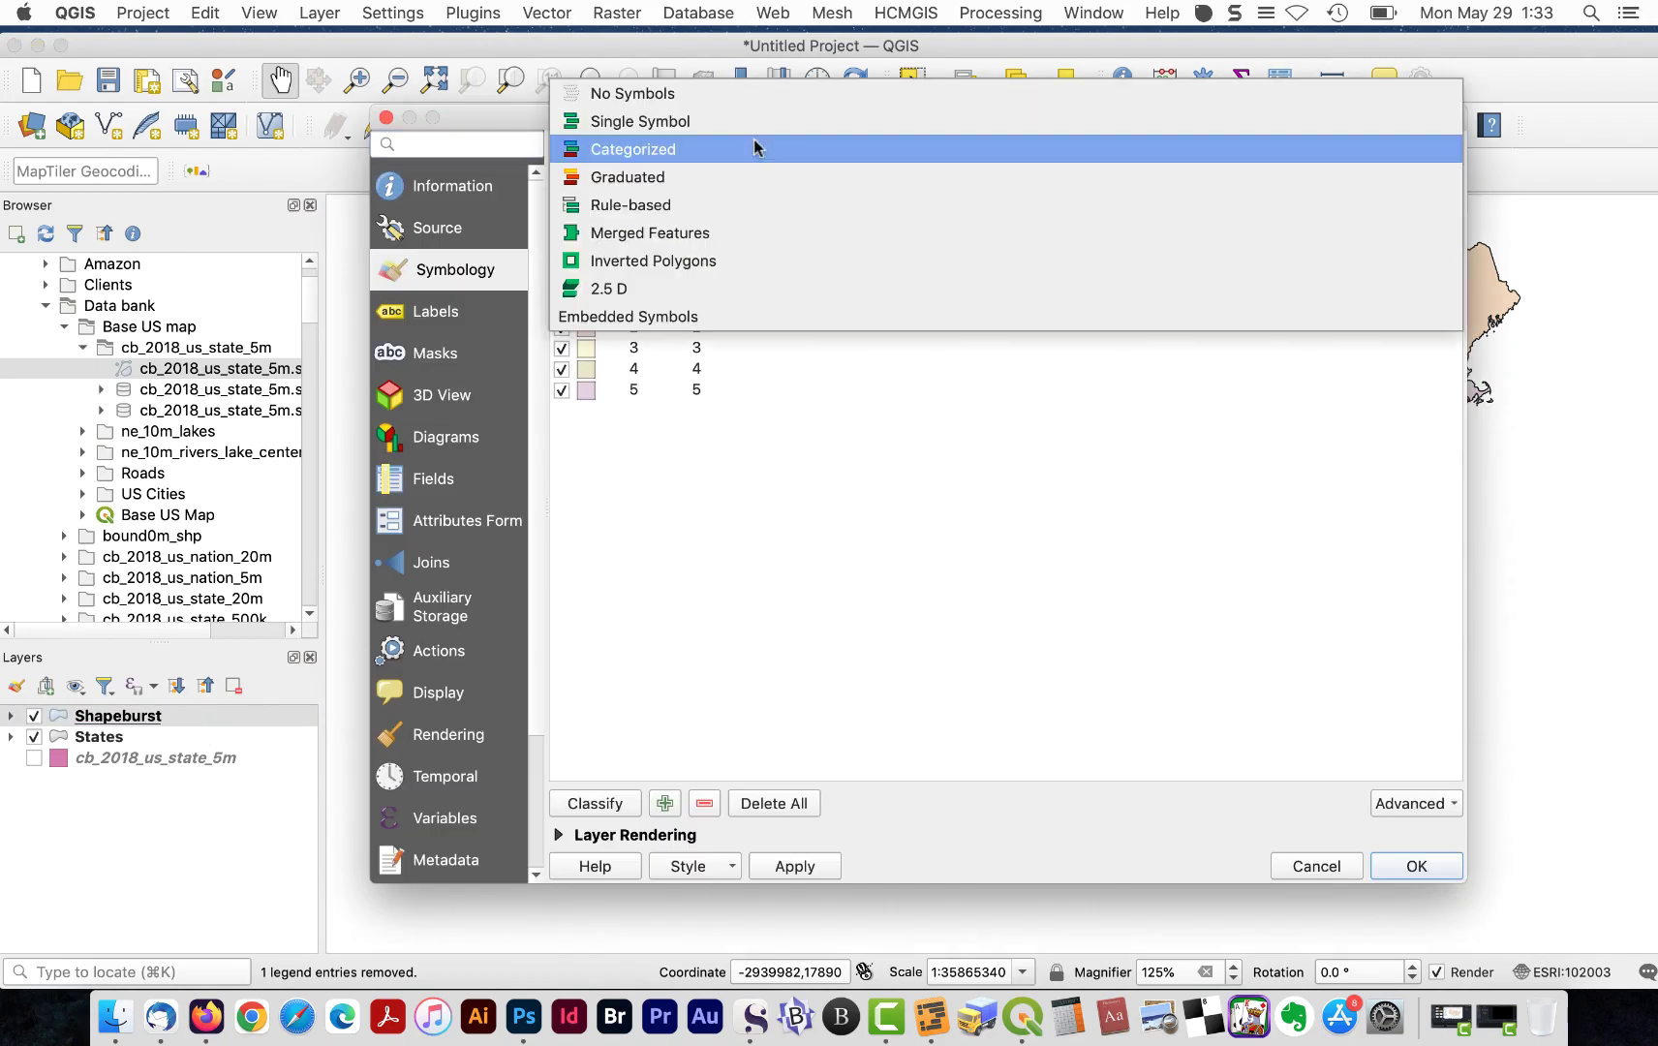
pyautogui.click(753, 120)
pyautogui.click(879, 221)
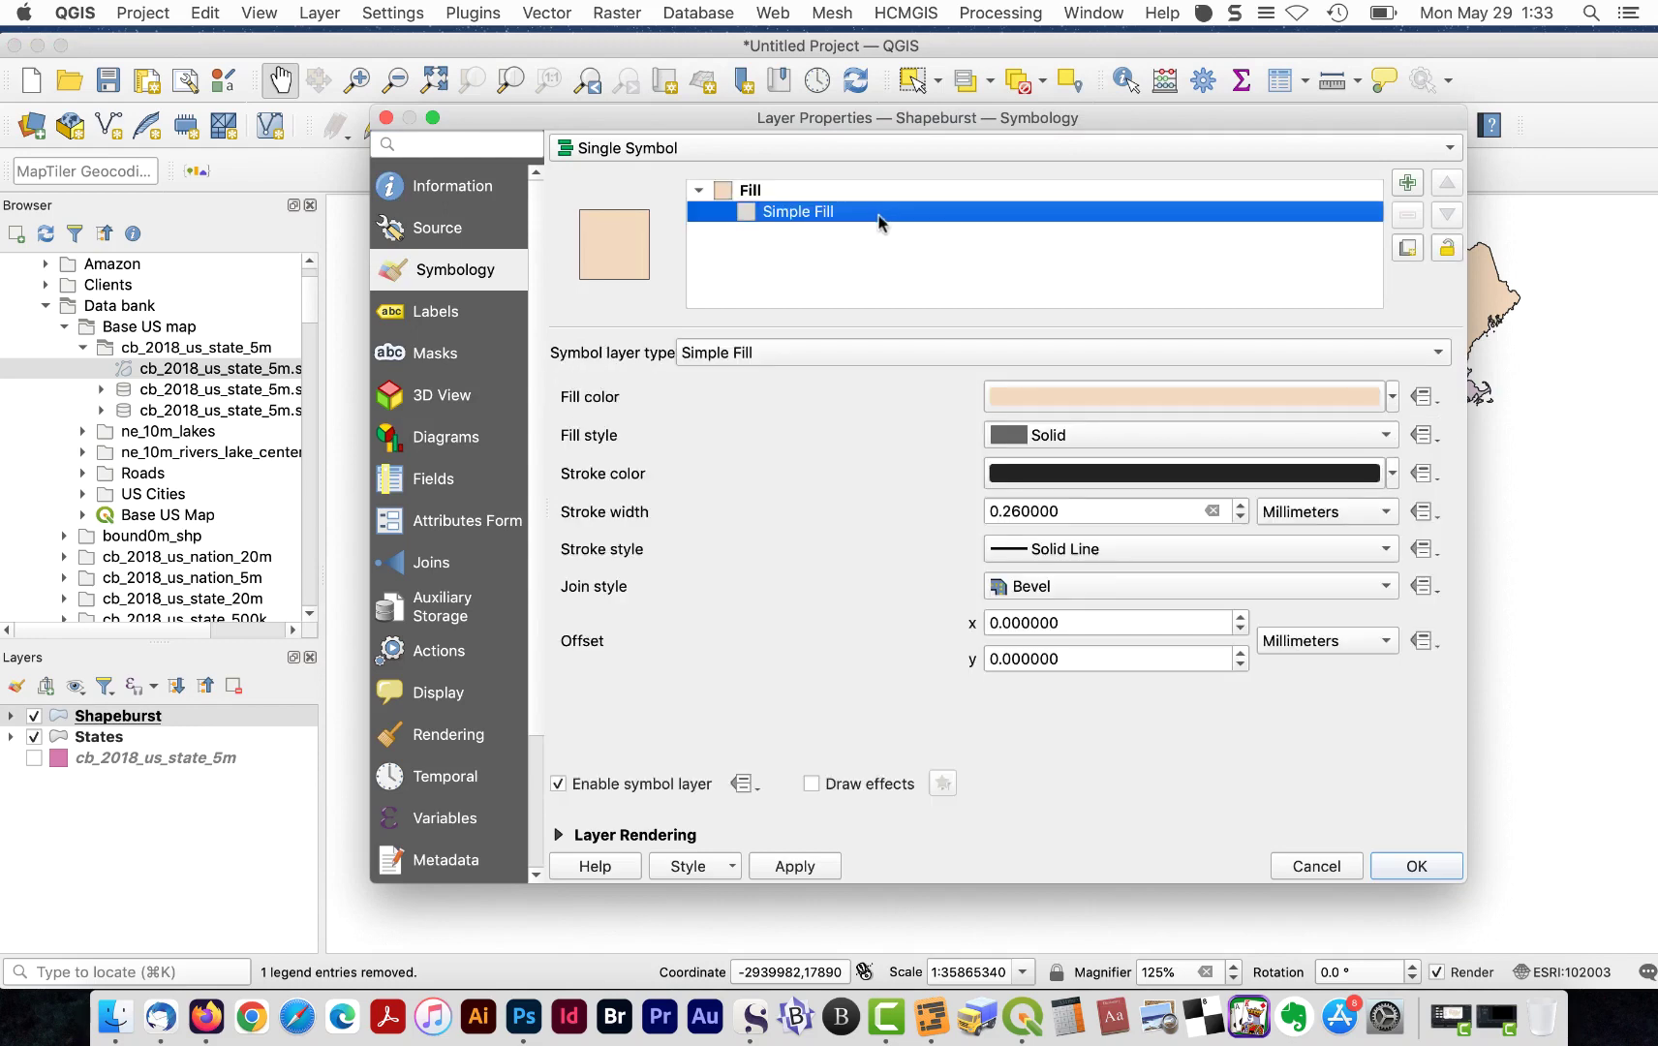
pyautogui.click(841, 356)
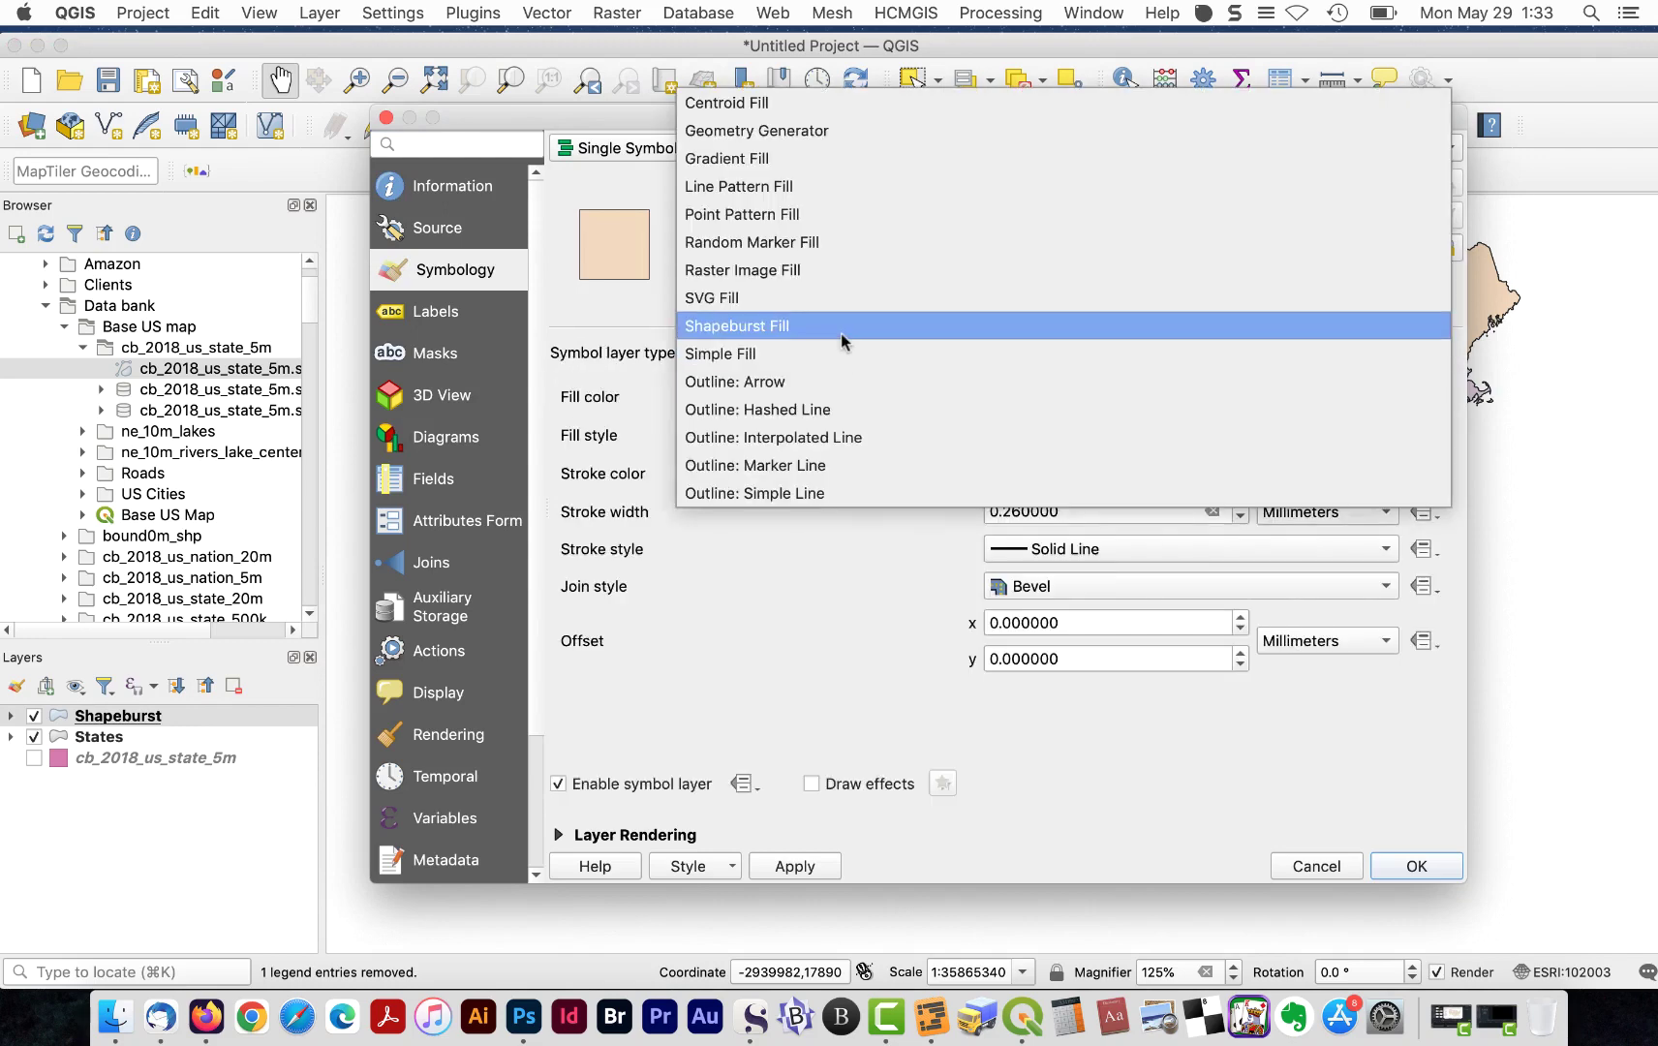
pyautogui.click(843, 334)
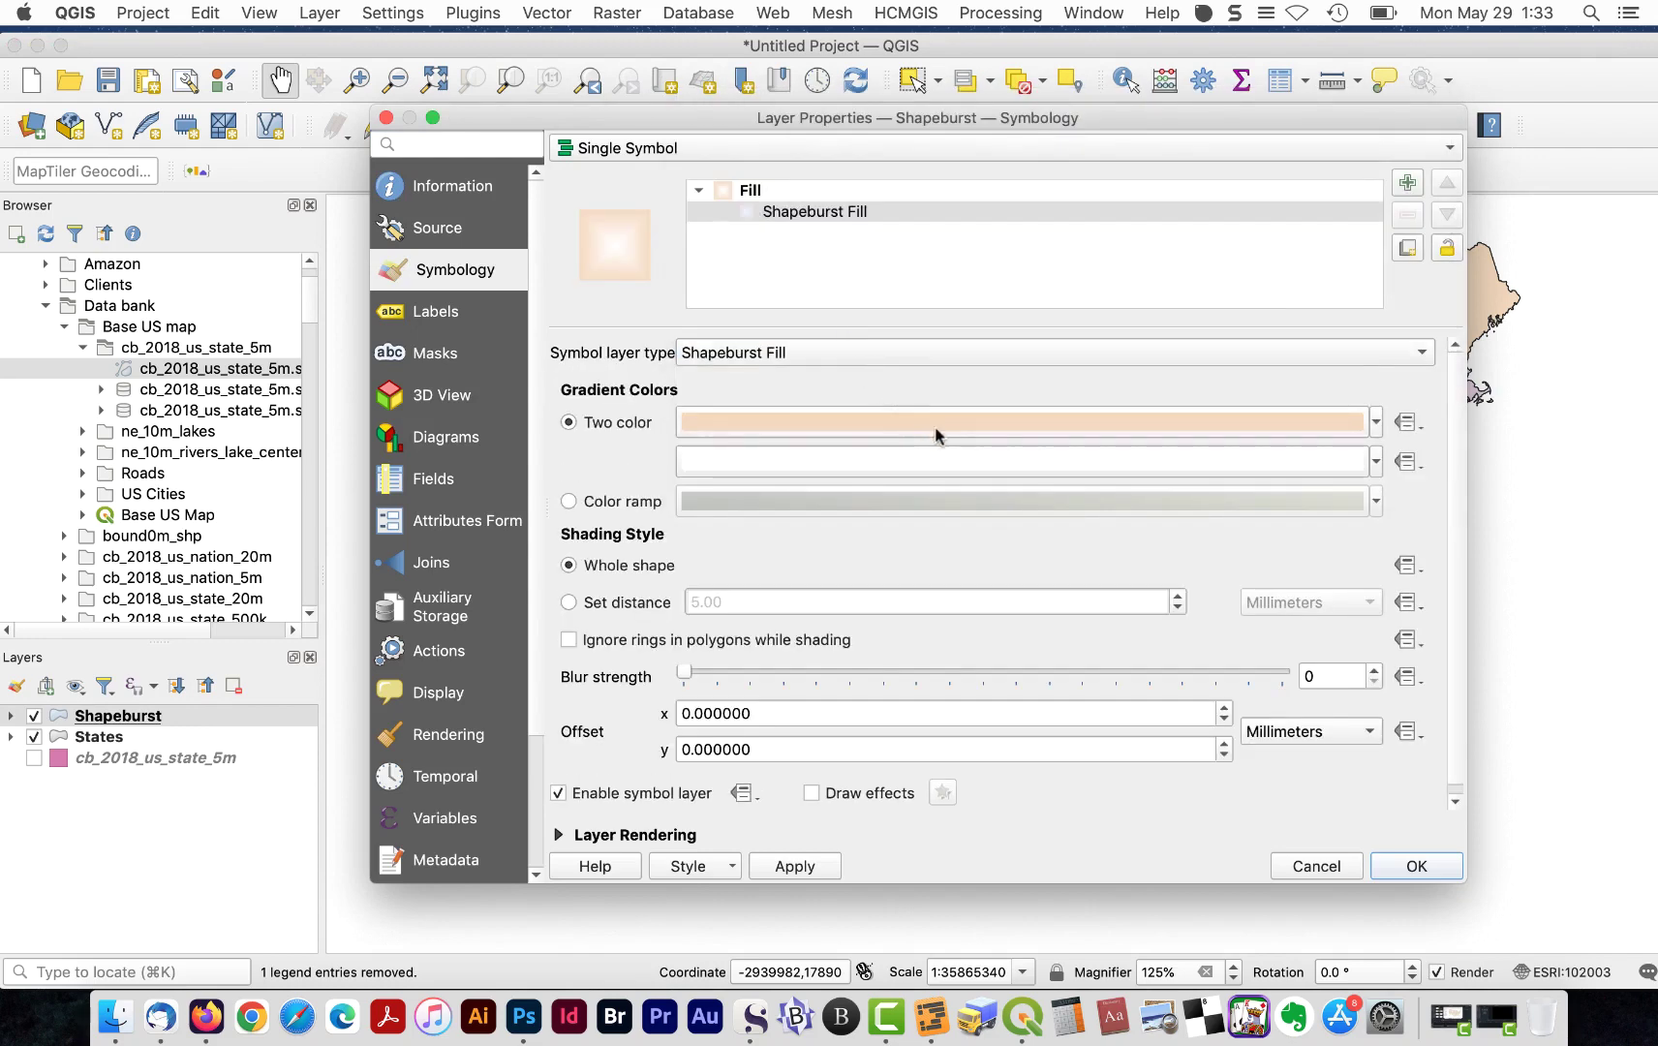
# - Set the gradient from half-transparent black to white
pyautogui.click(1013, 432)
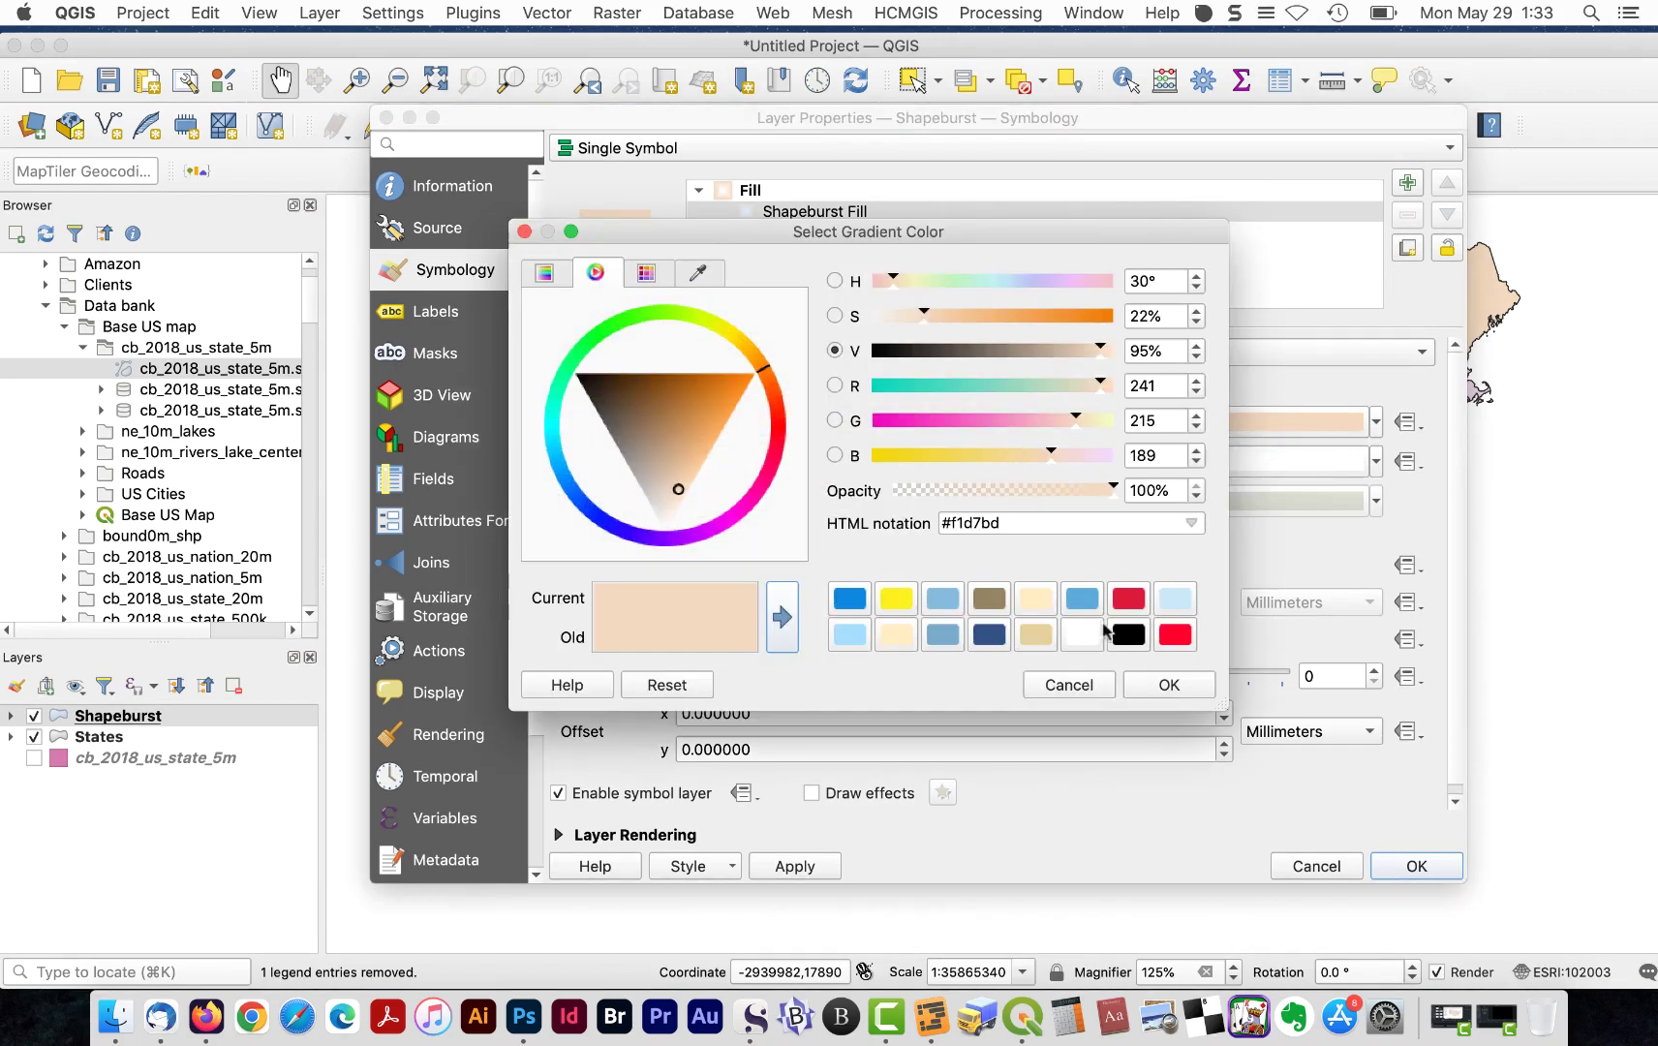
pyautogui.click(1126, 635)
pyautogui.moveTo(1113, 490); pyautogui.dragTo(1003, 491)
pyautogui.click(1145, 689)
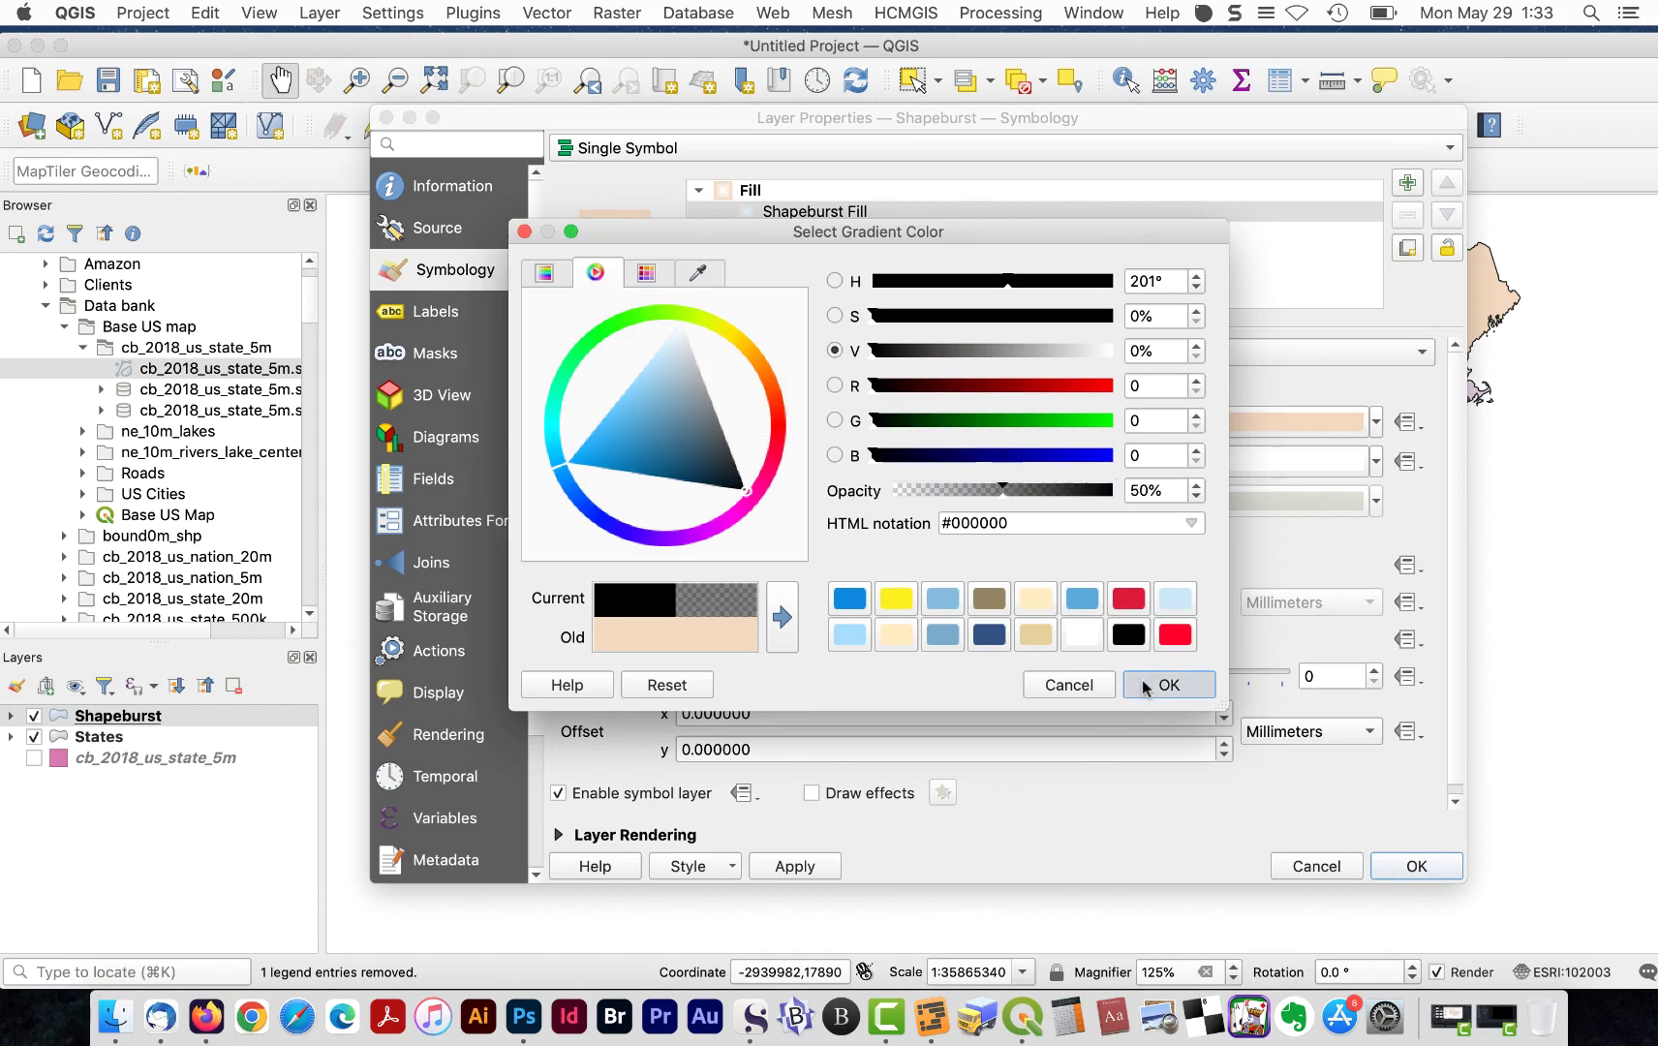
pyautogui.click(897, 466)
pyautogui.click(1146, 687)
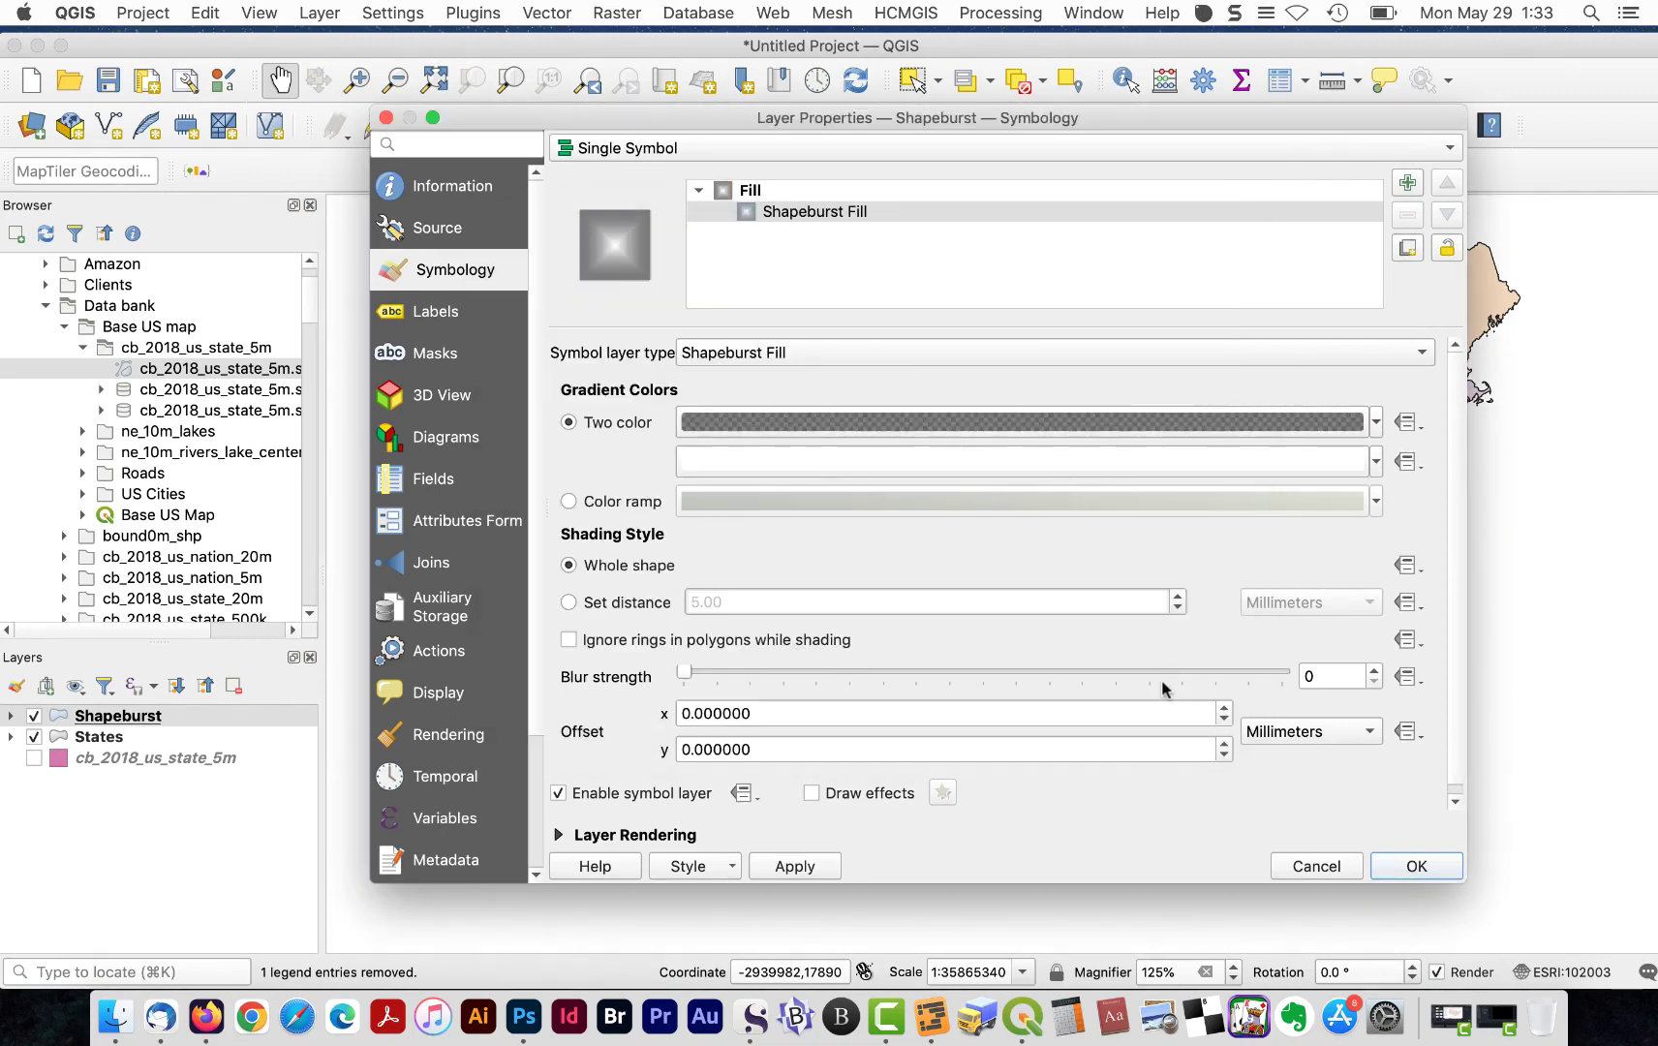
# - Shade a 10 mm distance from the edges with blur strength 10
pyautogui.click(569, 603)
pyautogui.moveTo(698, 601); pyautogui.dragTo(674, 610)
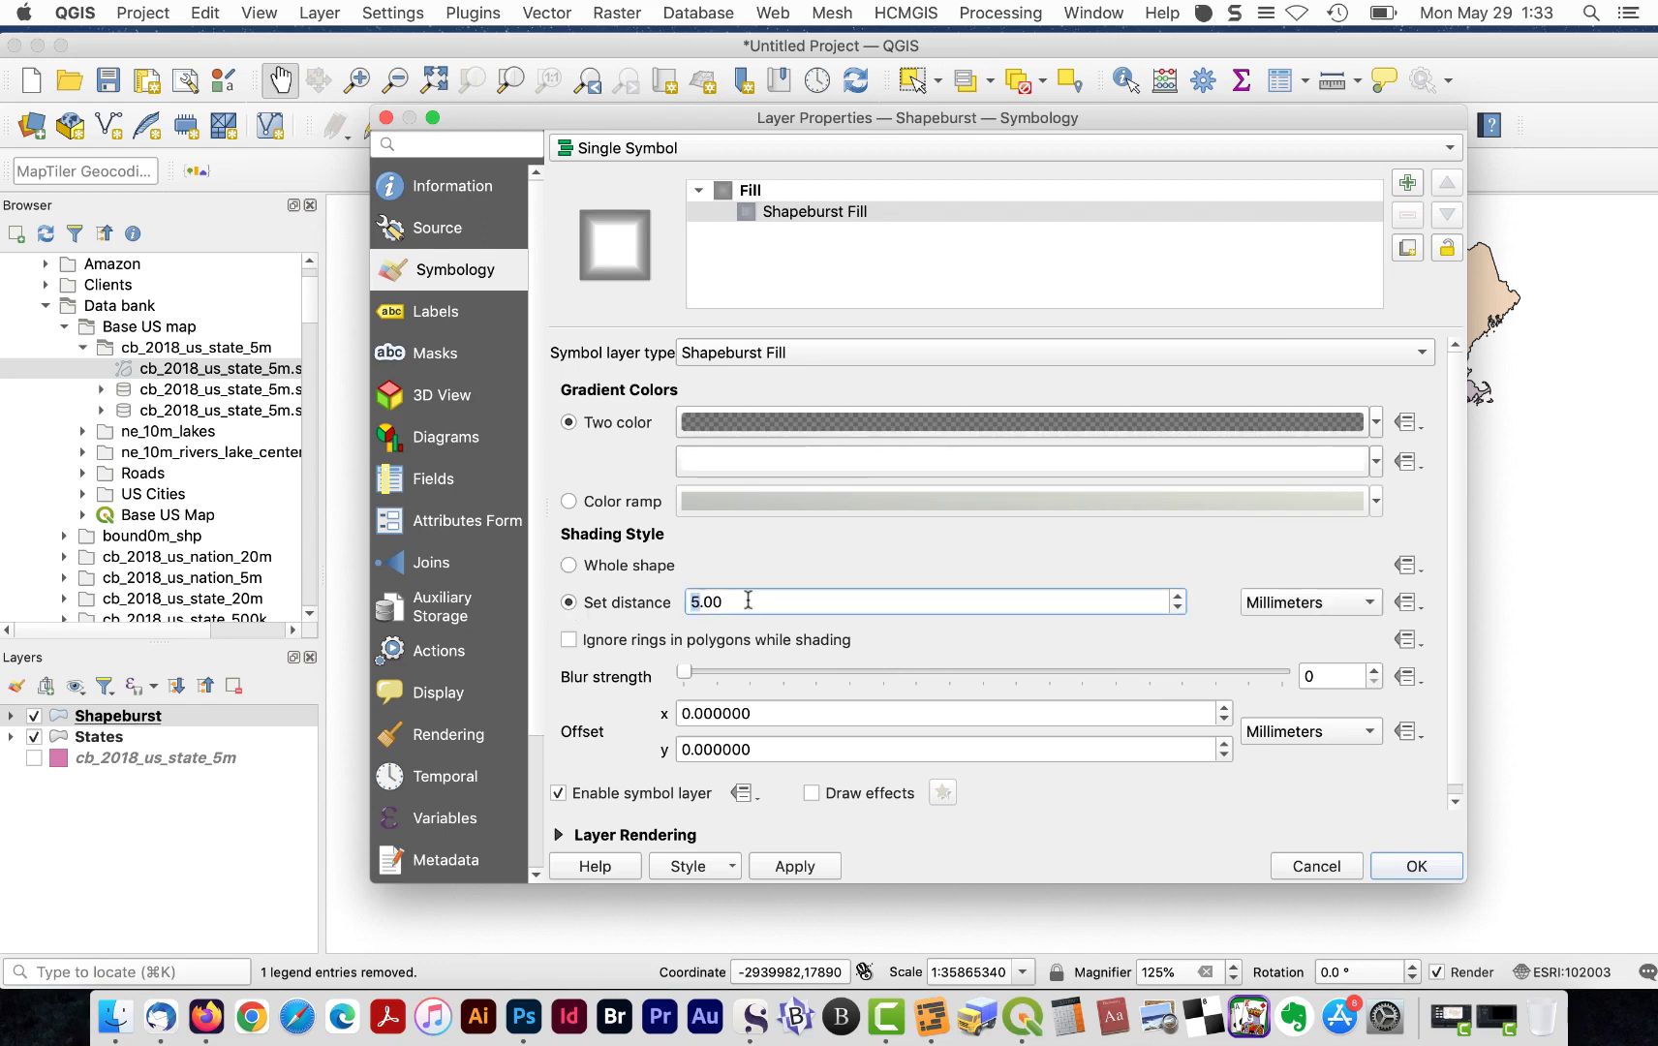
pyautogui.write('10')
pyautogui.moveTo(684, 672); pyautogui.dragTo(996, 680)
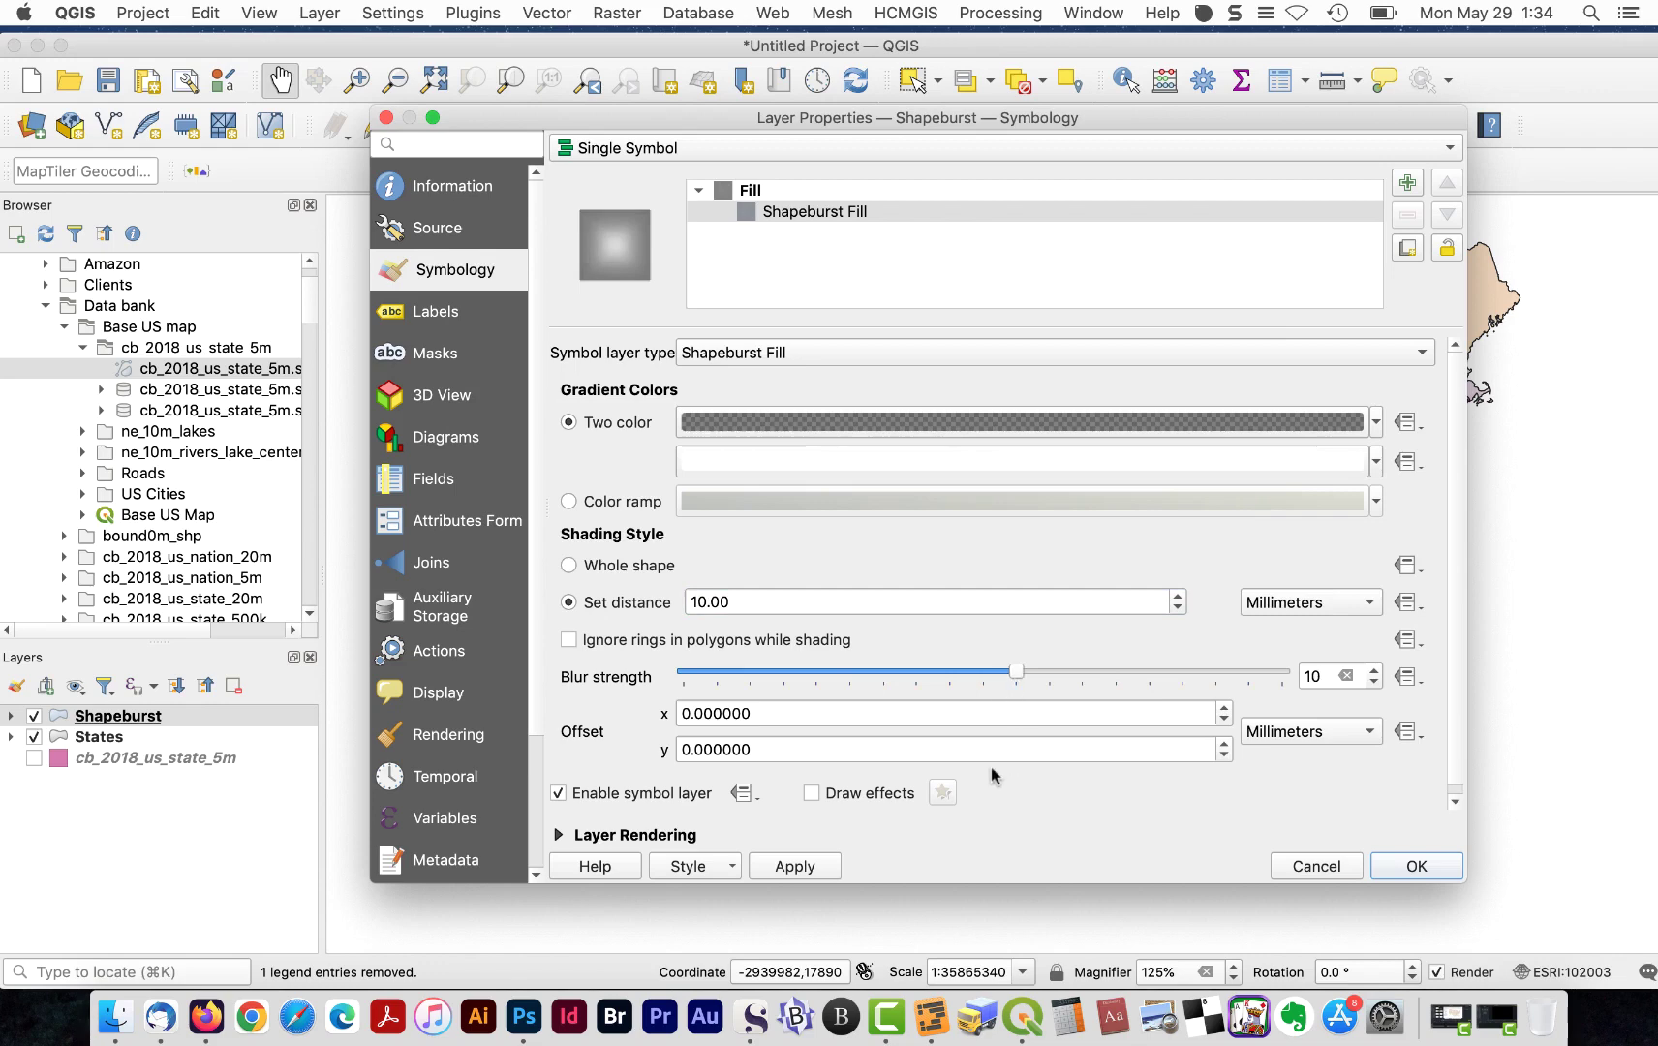
# - Set the layer blending mode to Burn and apply it to the map
pyautogui.scroll(-1, 1459, 704)
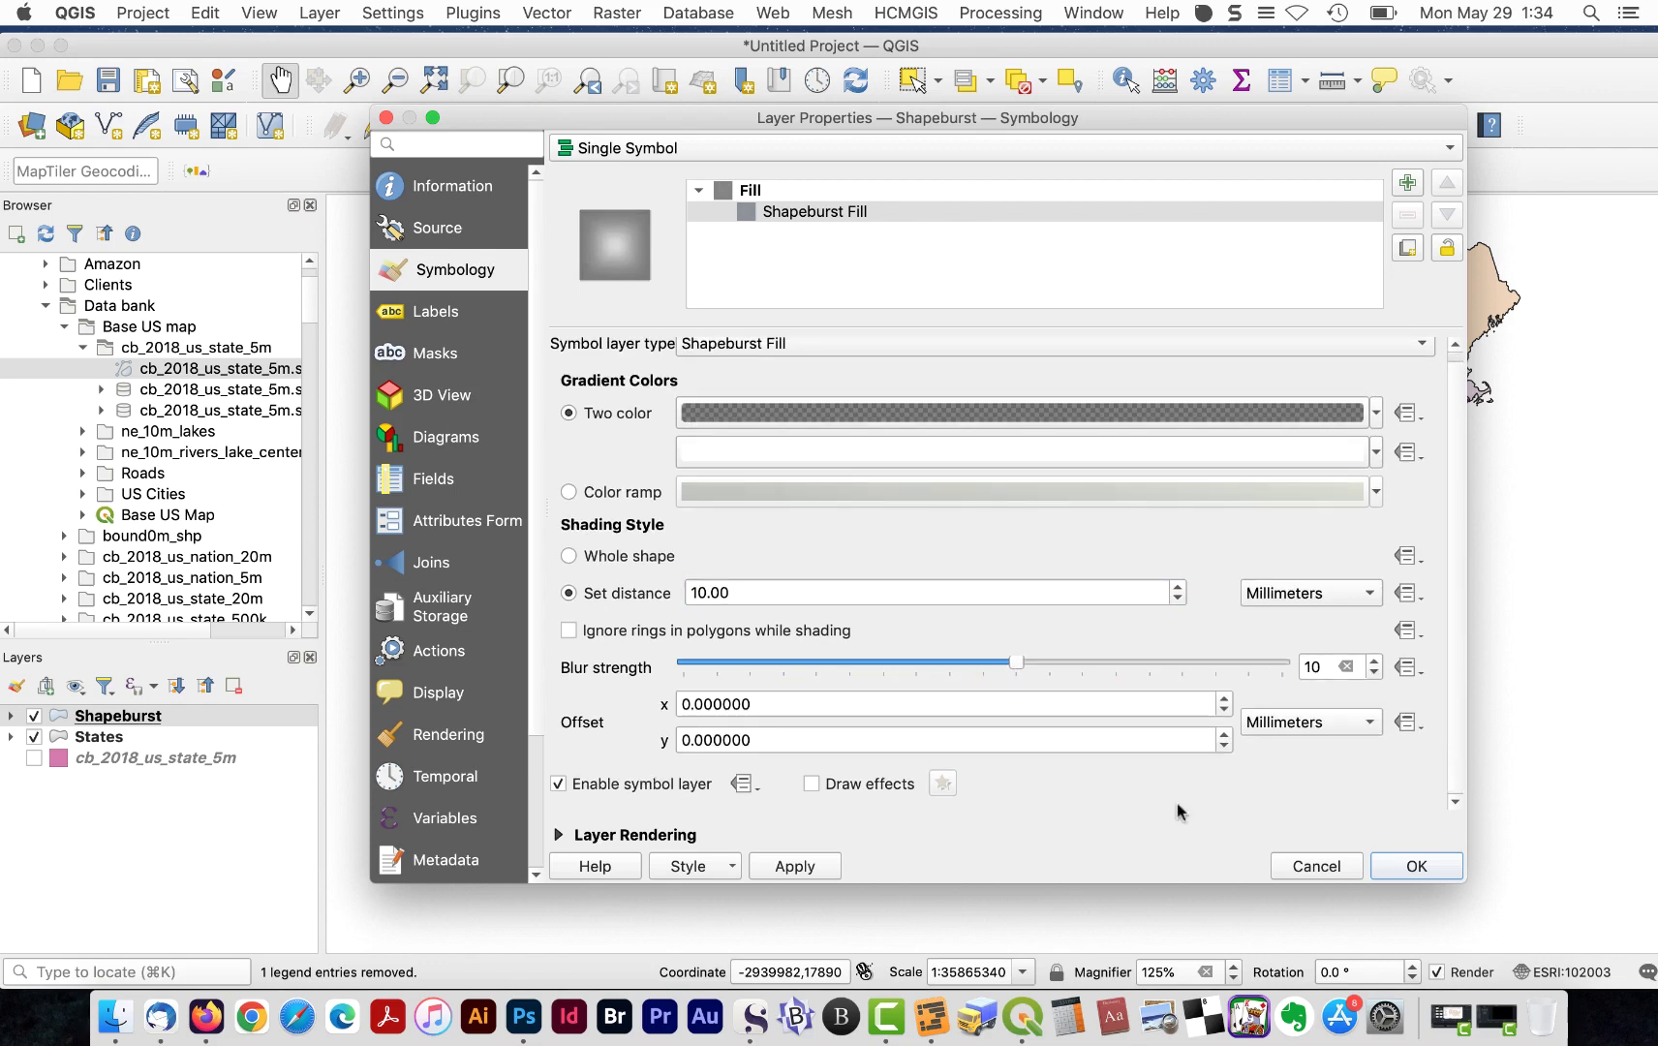
pyautogui.click(558, 835)
pyautogui.click(765, 770)
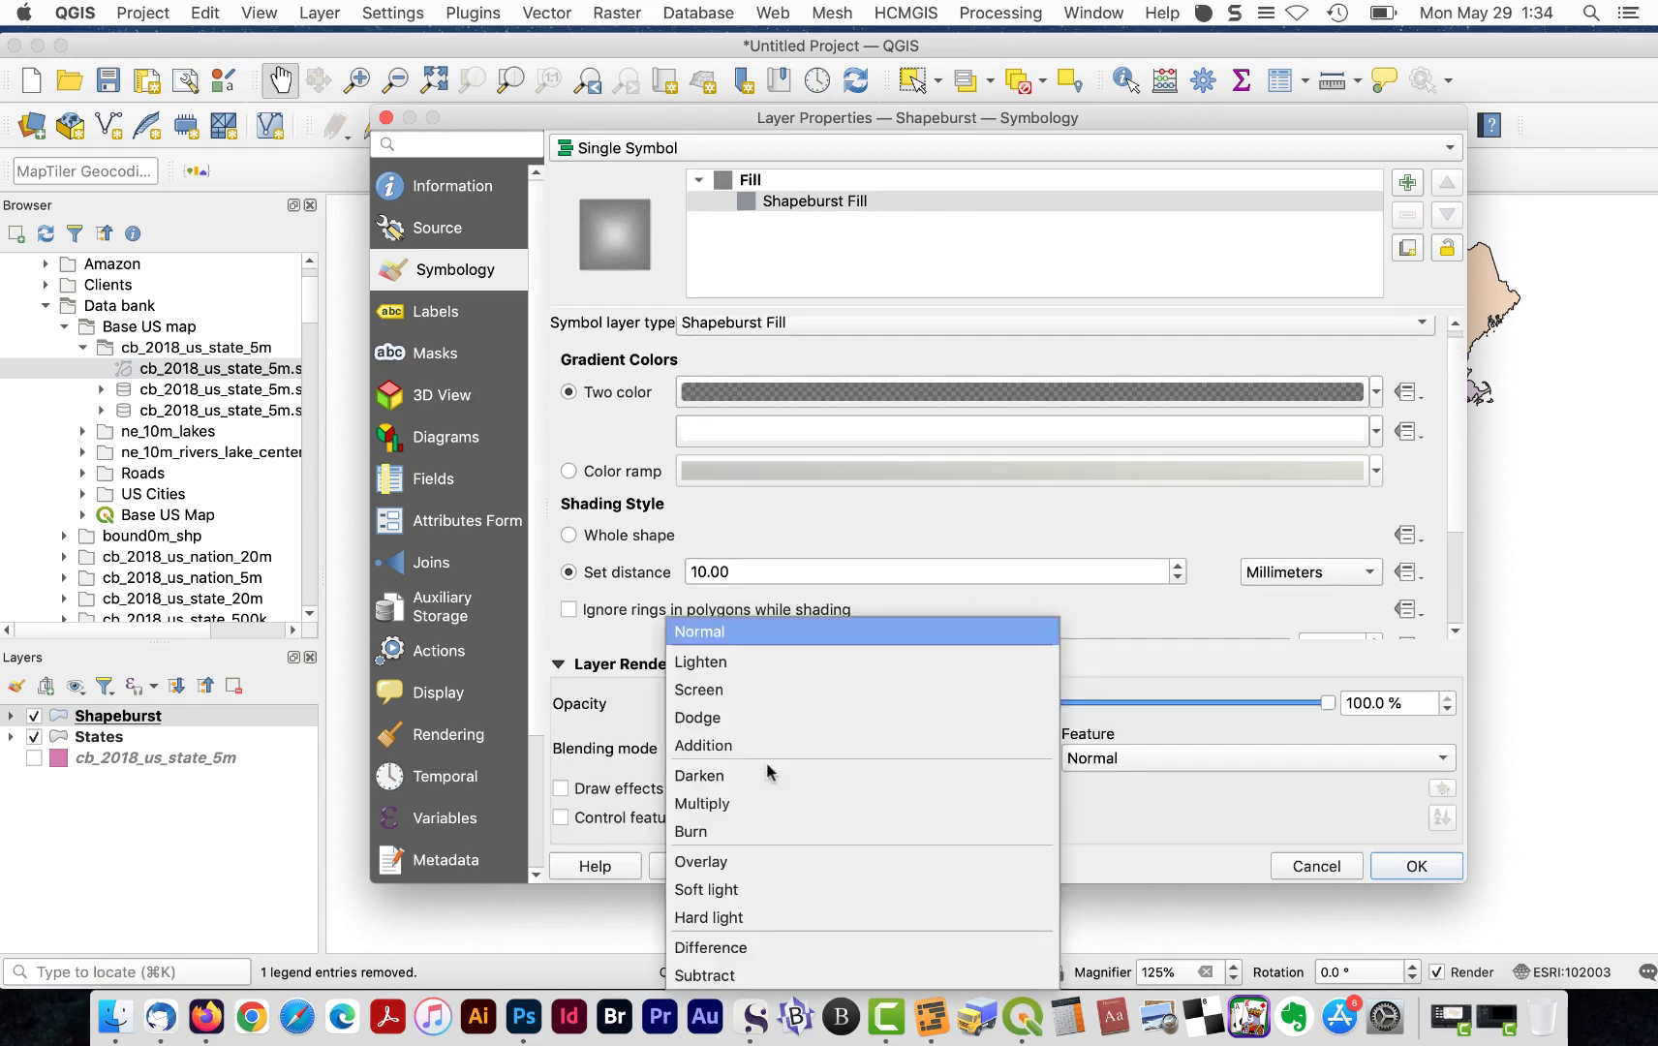
pyautogui.click(768, 833)
pyautogui.click(794, 866)
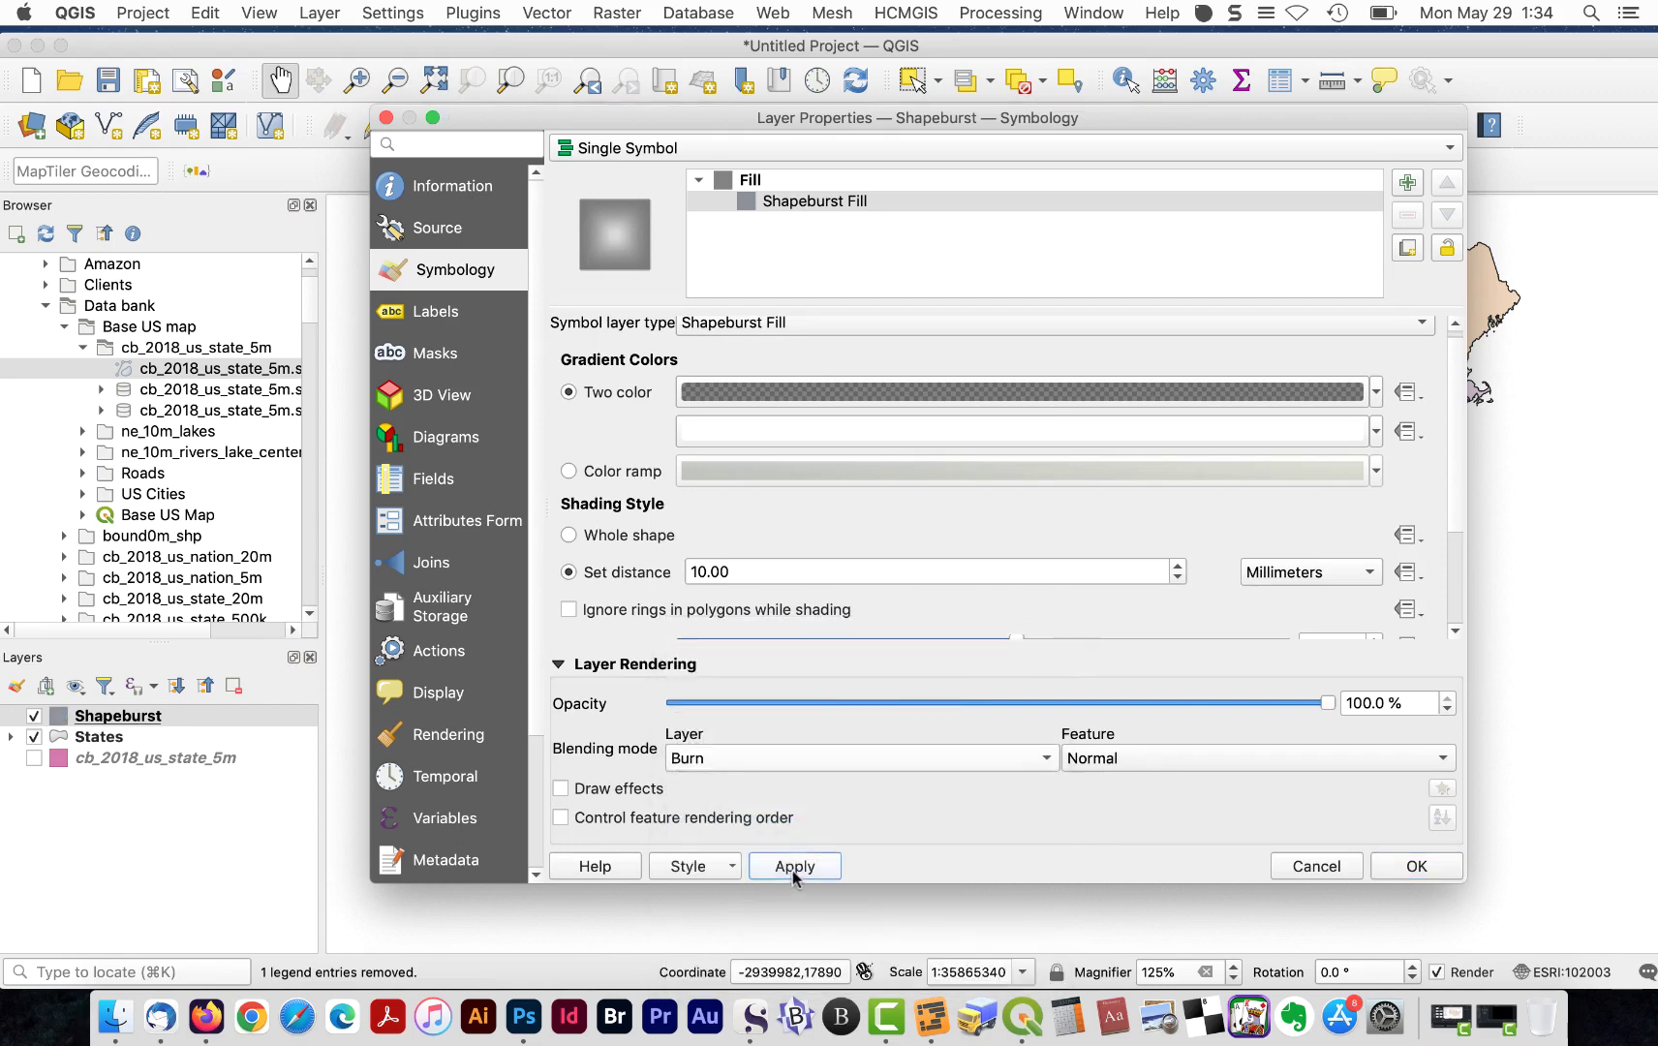
pyautogui.moveTo(875, 126); pyautogui.dragTo(933, 948)
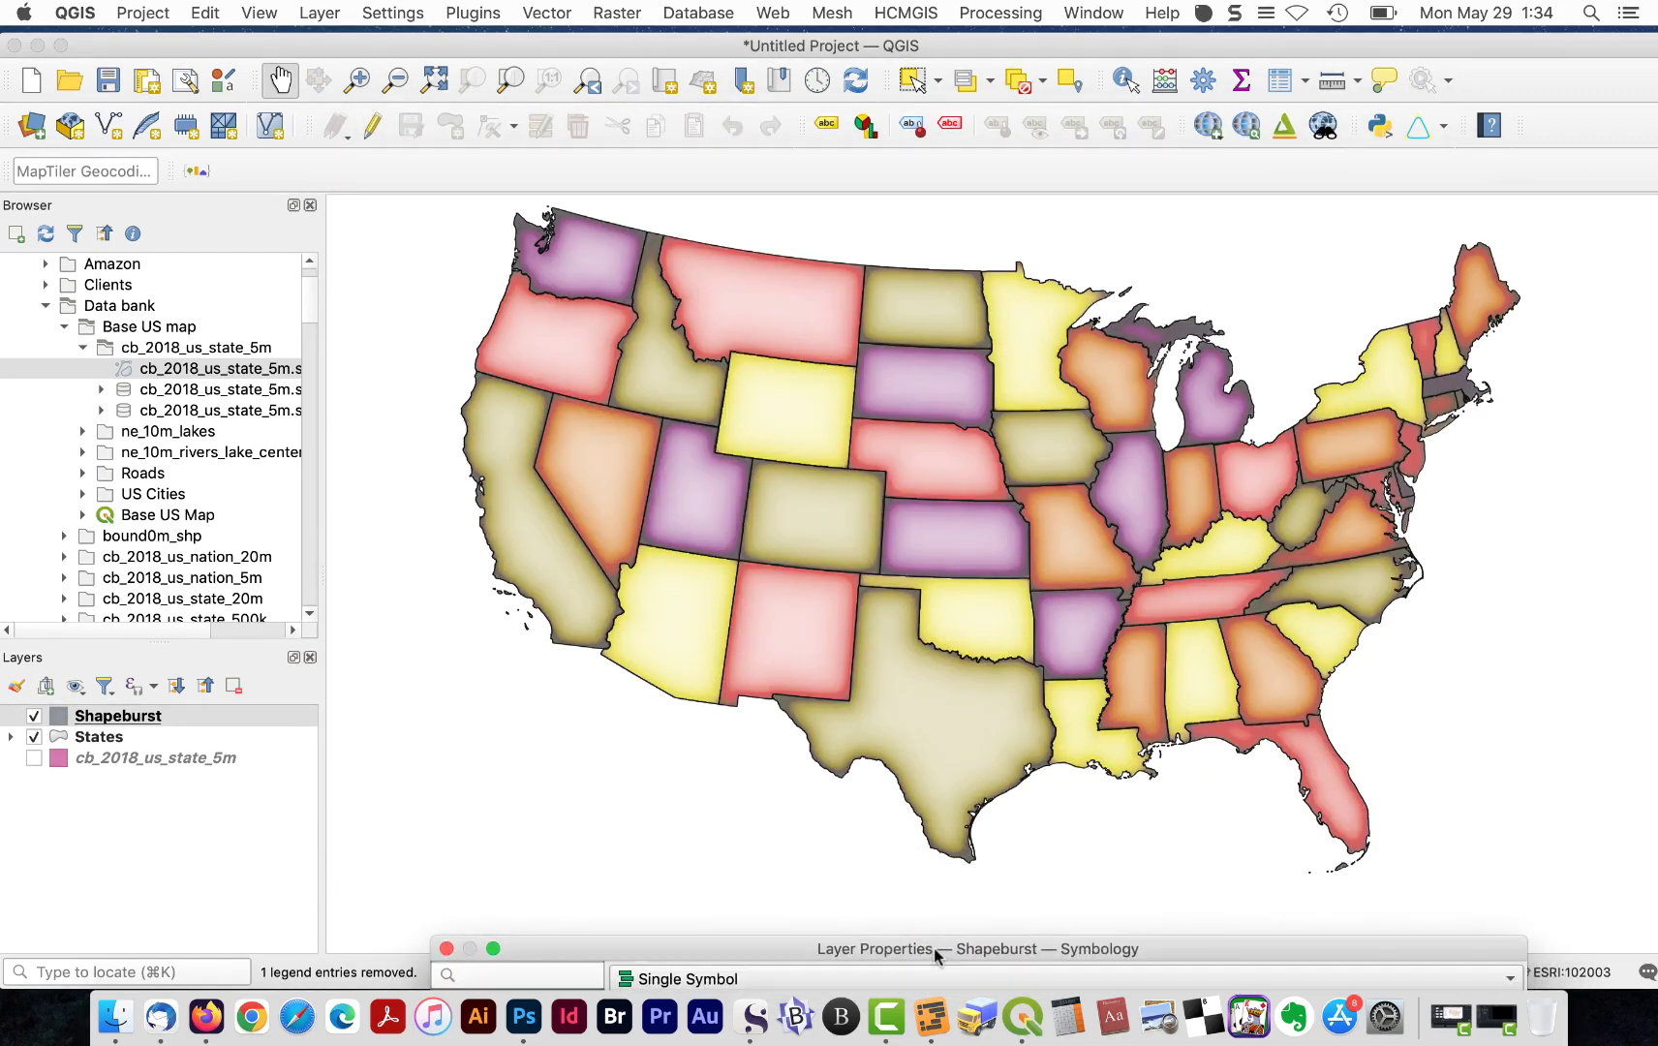
# - Raise the dark gradient colour's opacity to about 75% and preview it
pyautogui.moveTo(933, 948); pyautogui.dragTo(890, 129)
pyautogui.click(869, 405)
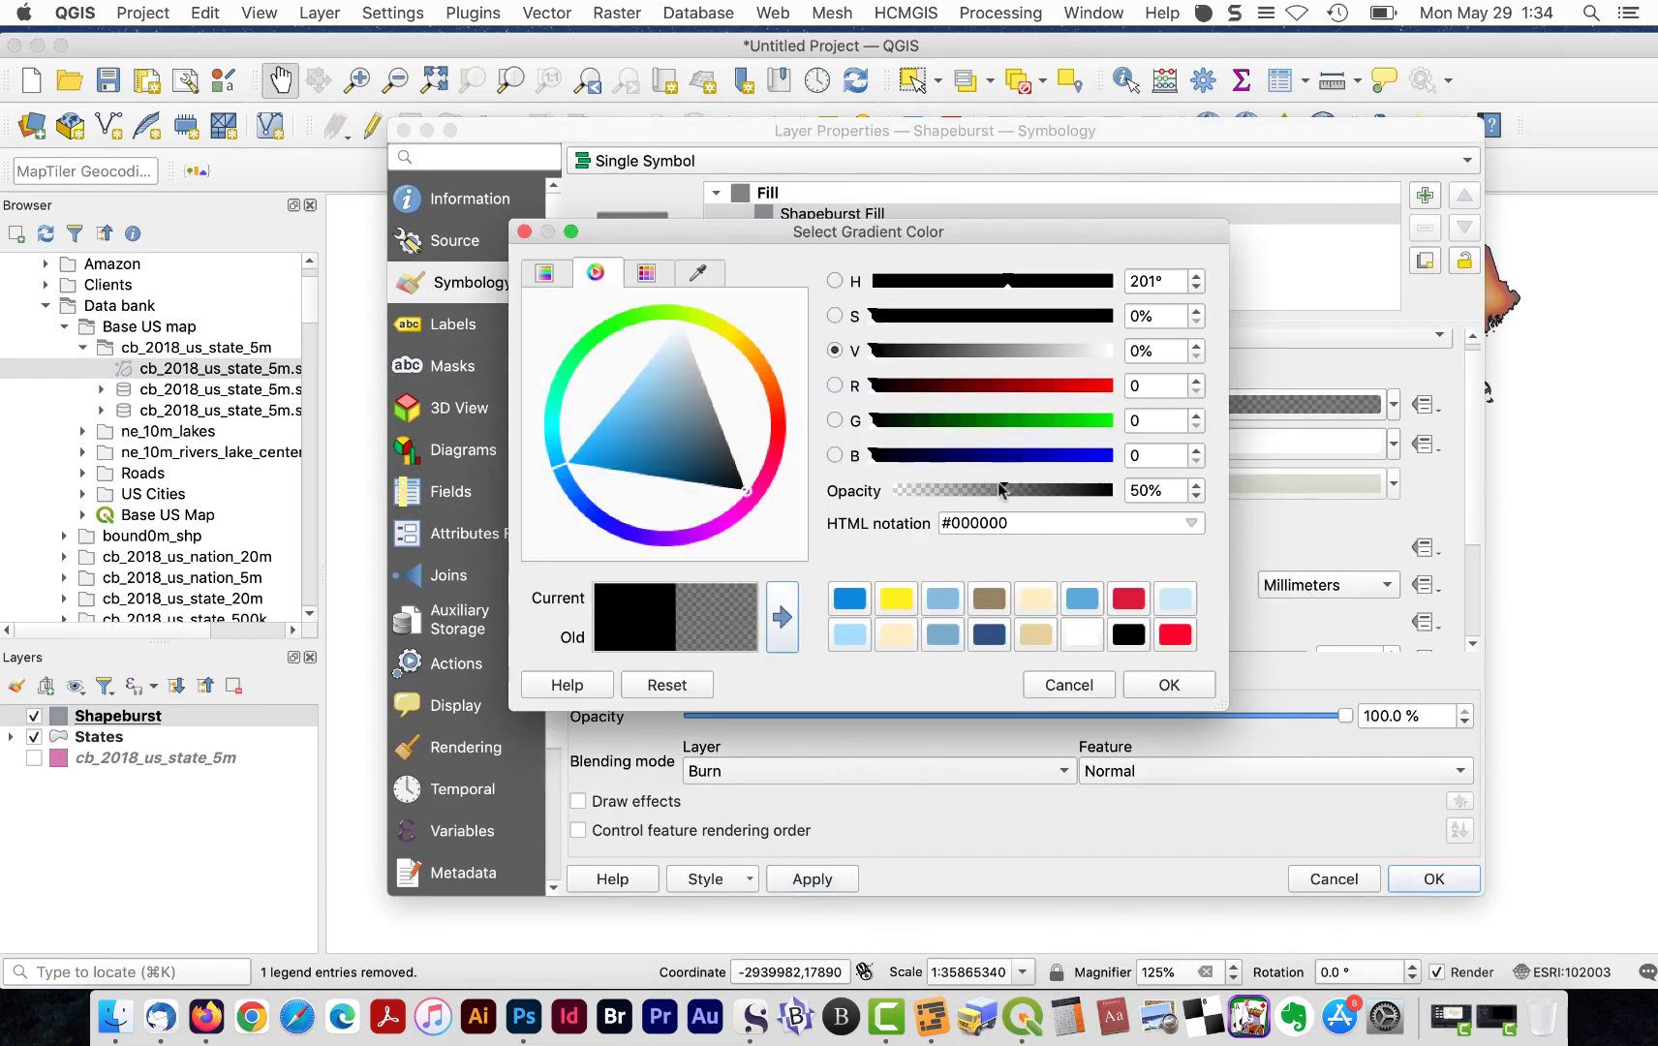
pyautogui.moveTo(1007, 492); pyautogui.dragTo(1054, 492)
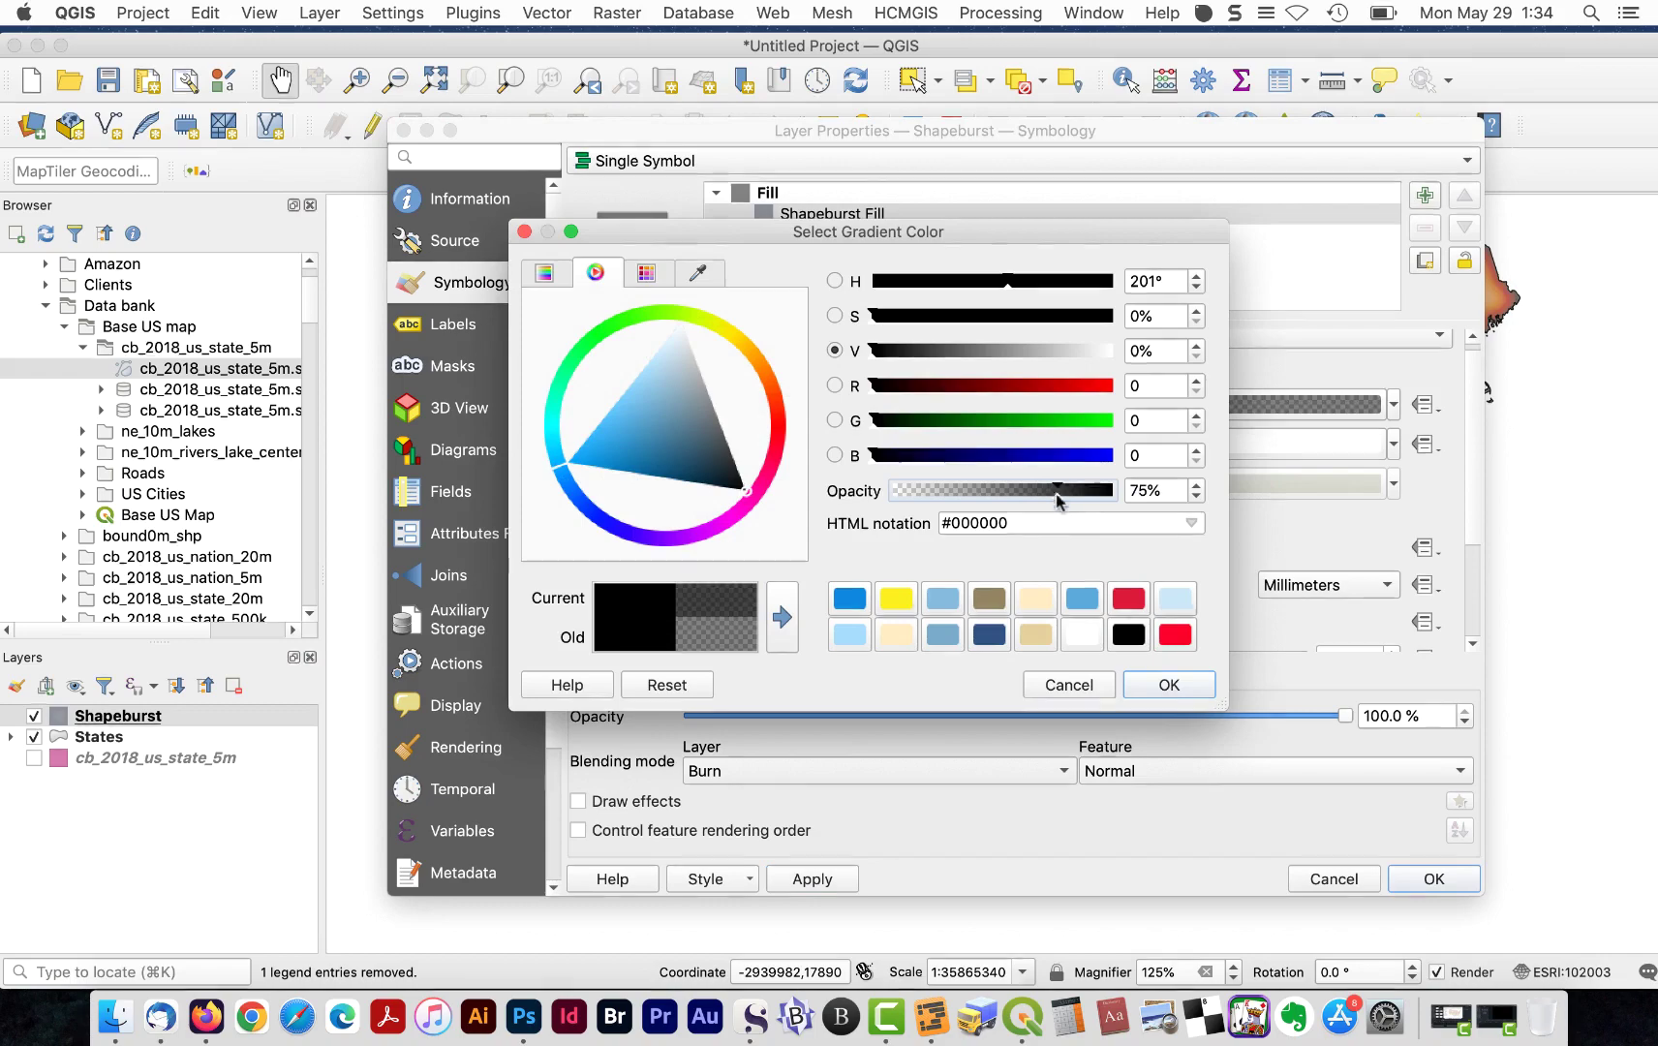
pyautogui.click(1158, 689)
pyautogui.click(825, 876)
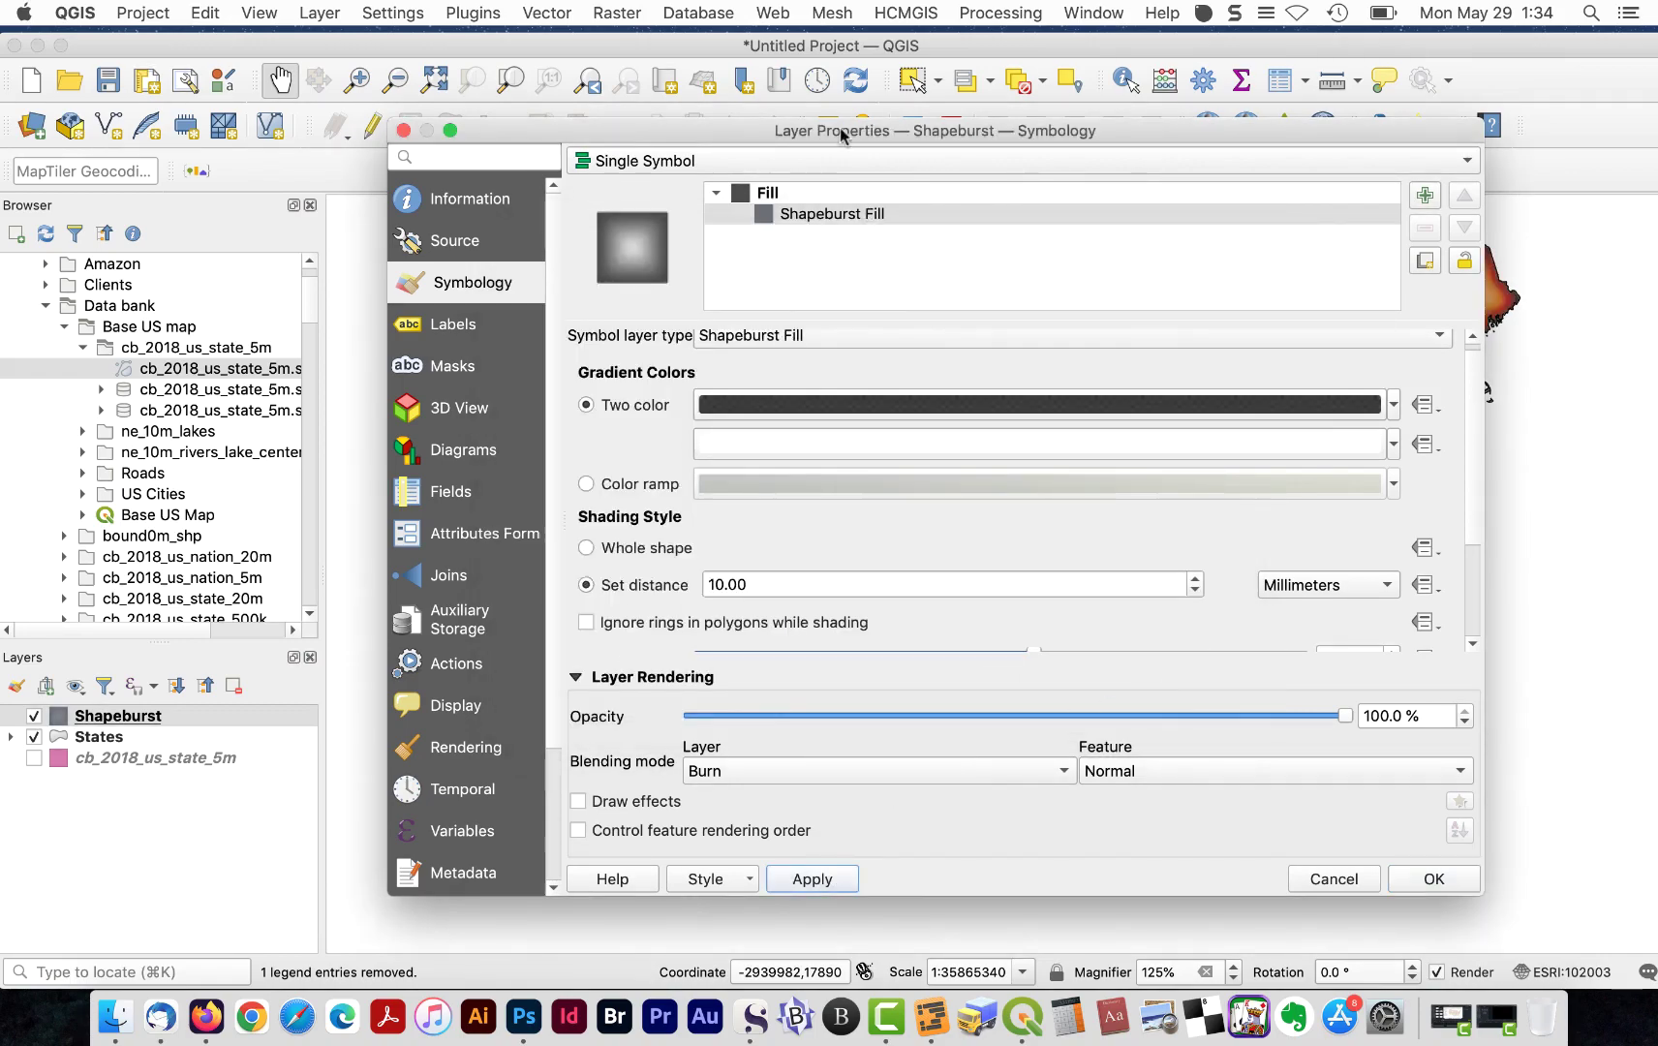
pyautogui.moveTo(840, 130)
pyautogui.mouseDown()
pyautogui.moveTo(858, 980)
pyautogui.moveTo(822, 113)
pyautogui.mouseUp()
# - Lower the dark colour's opacity to about 27% and preview the lighter edge
pyautogui.click(838, 385)
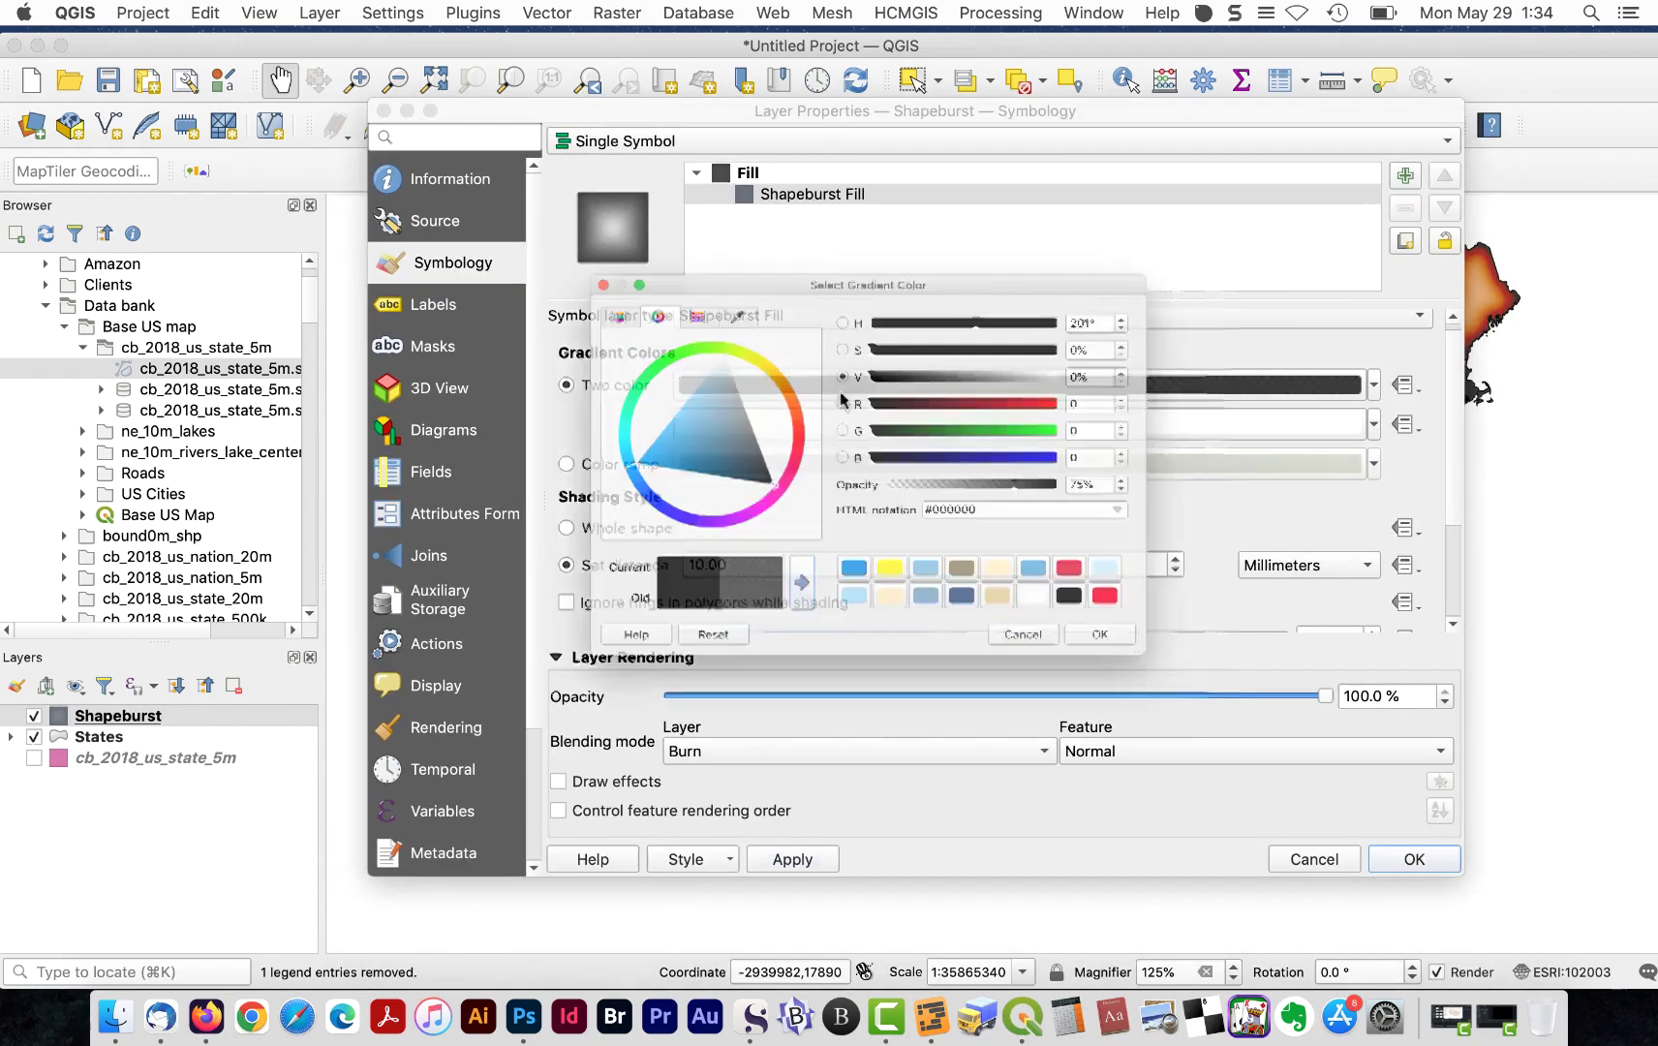
pyautogui.moveTo(1055, 492); pyautogui.dragTo(955, 494)
pyautogui.click(1167, 685)
pyautogui.click(816, 861)
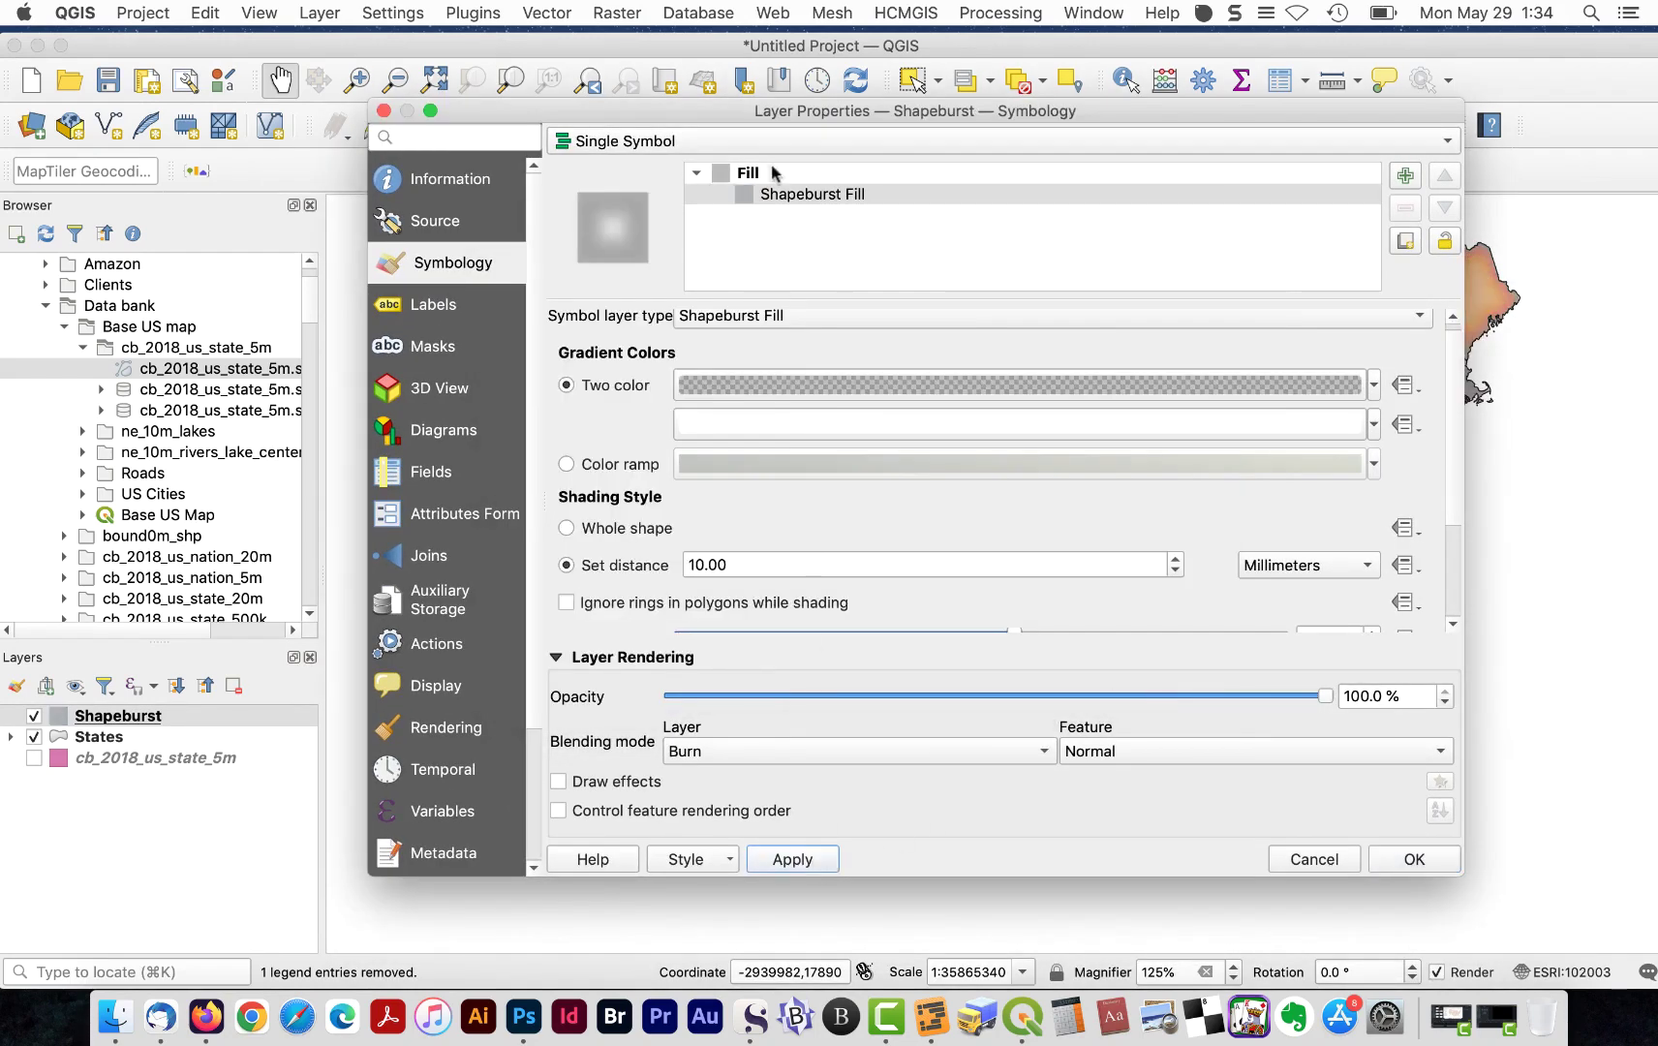
pyautogui.moveTo(746, 114)
pyautogui.mouseDown()
pyautogui.moveTo(786, 952)
pyautogui.moveTo(756, 87)
pyautogui.mouseUp()
# - Change the shading distance to 5 mm and apply it
pyautogui.moveTo(712, 523); pyautogui.dragTo(620, 514)
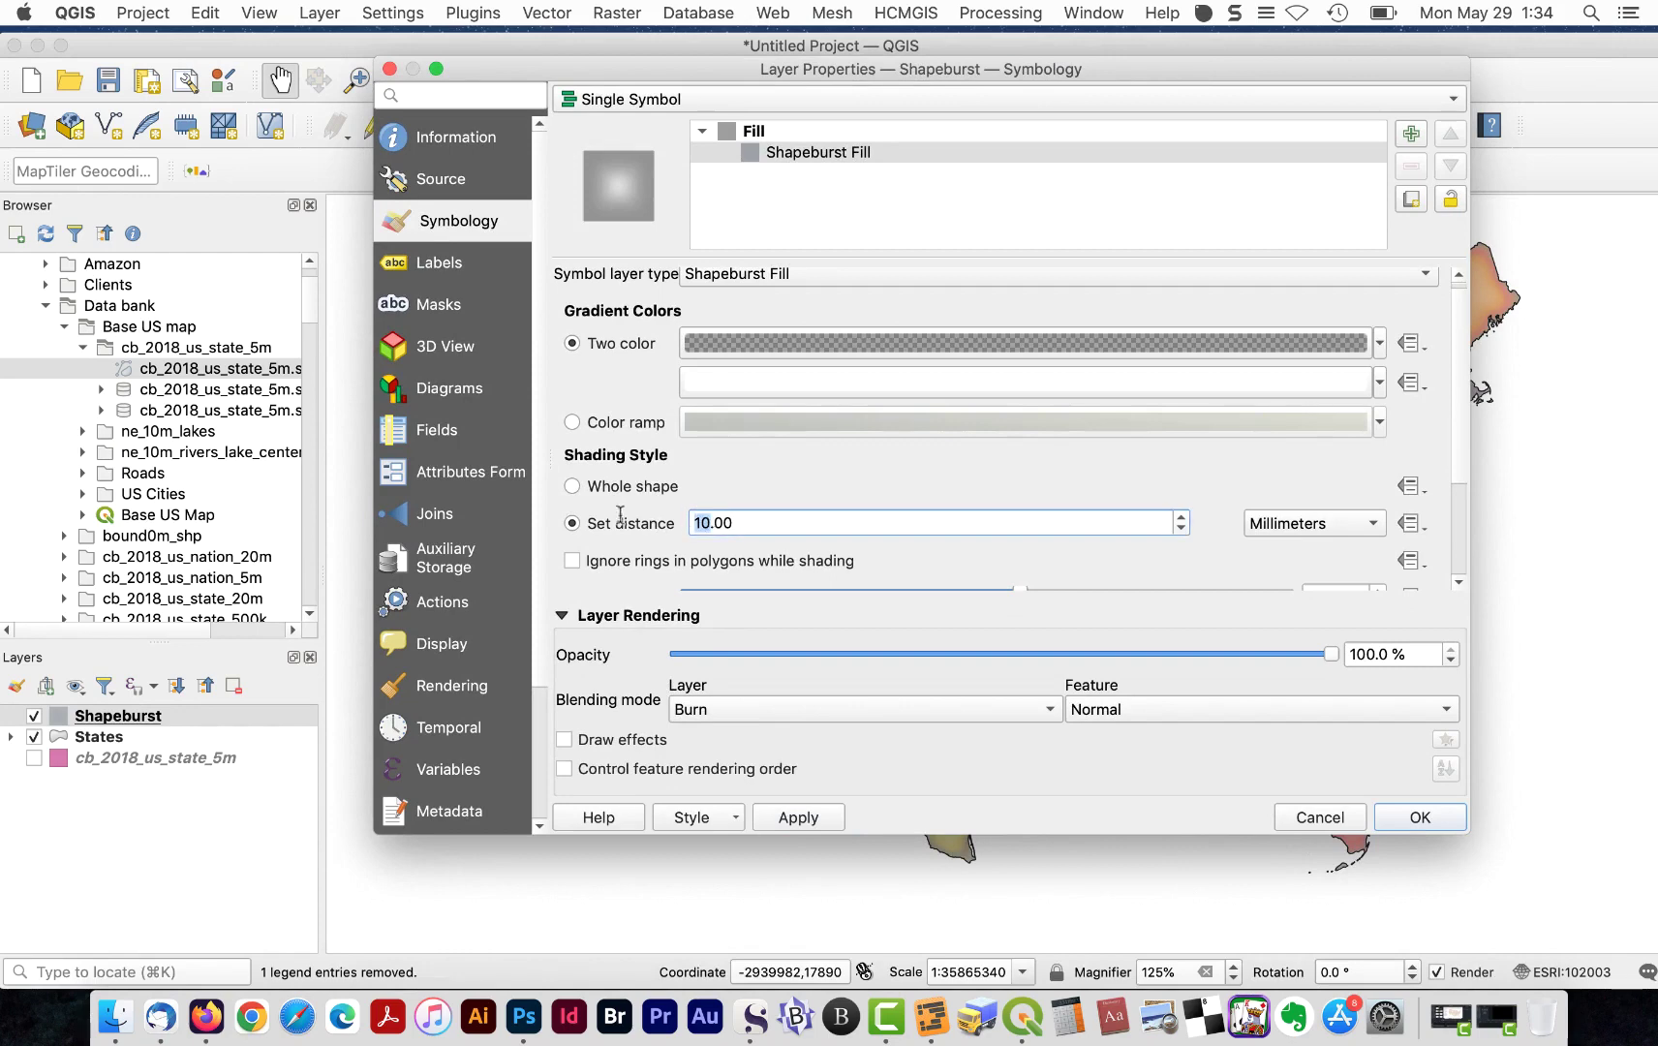
pyautogui.write('5')
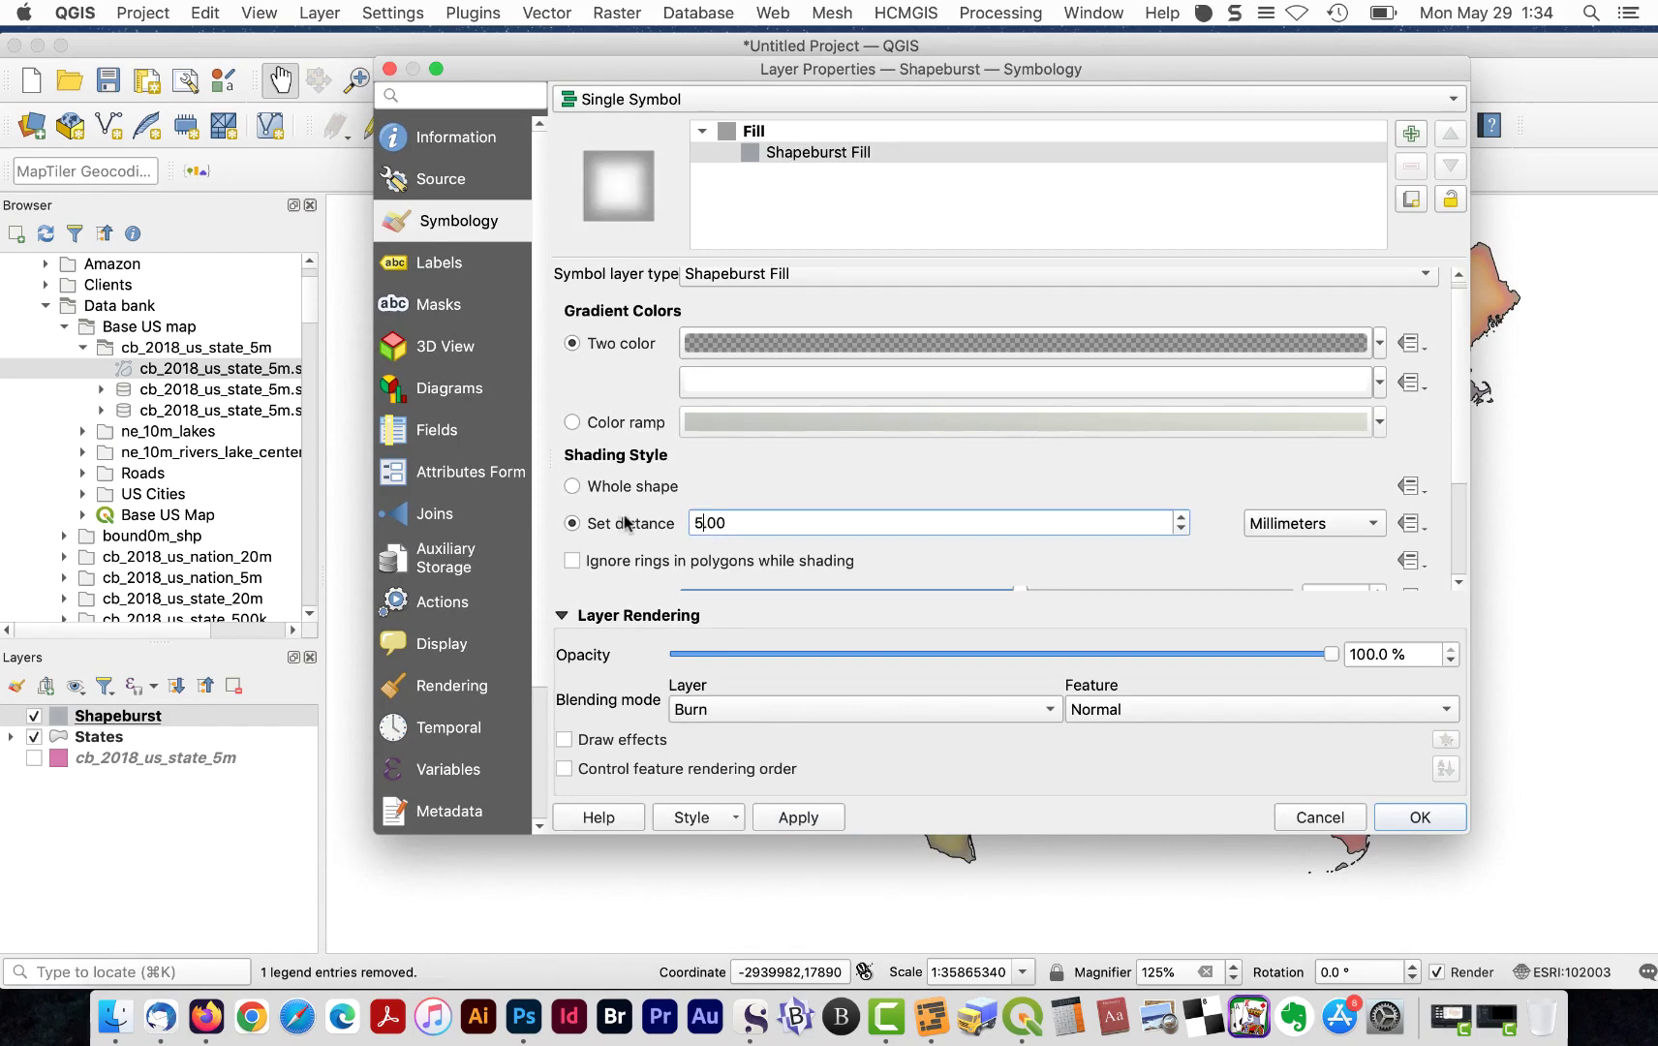
pyautogui.click(797, 818)
pyautogui.moveTo(863, 69); pyautogui.dragTo(828, 85)
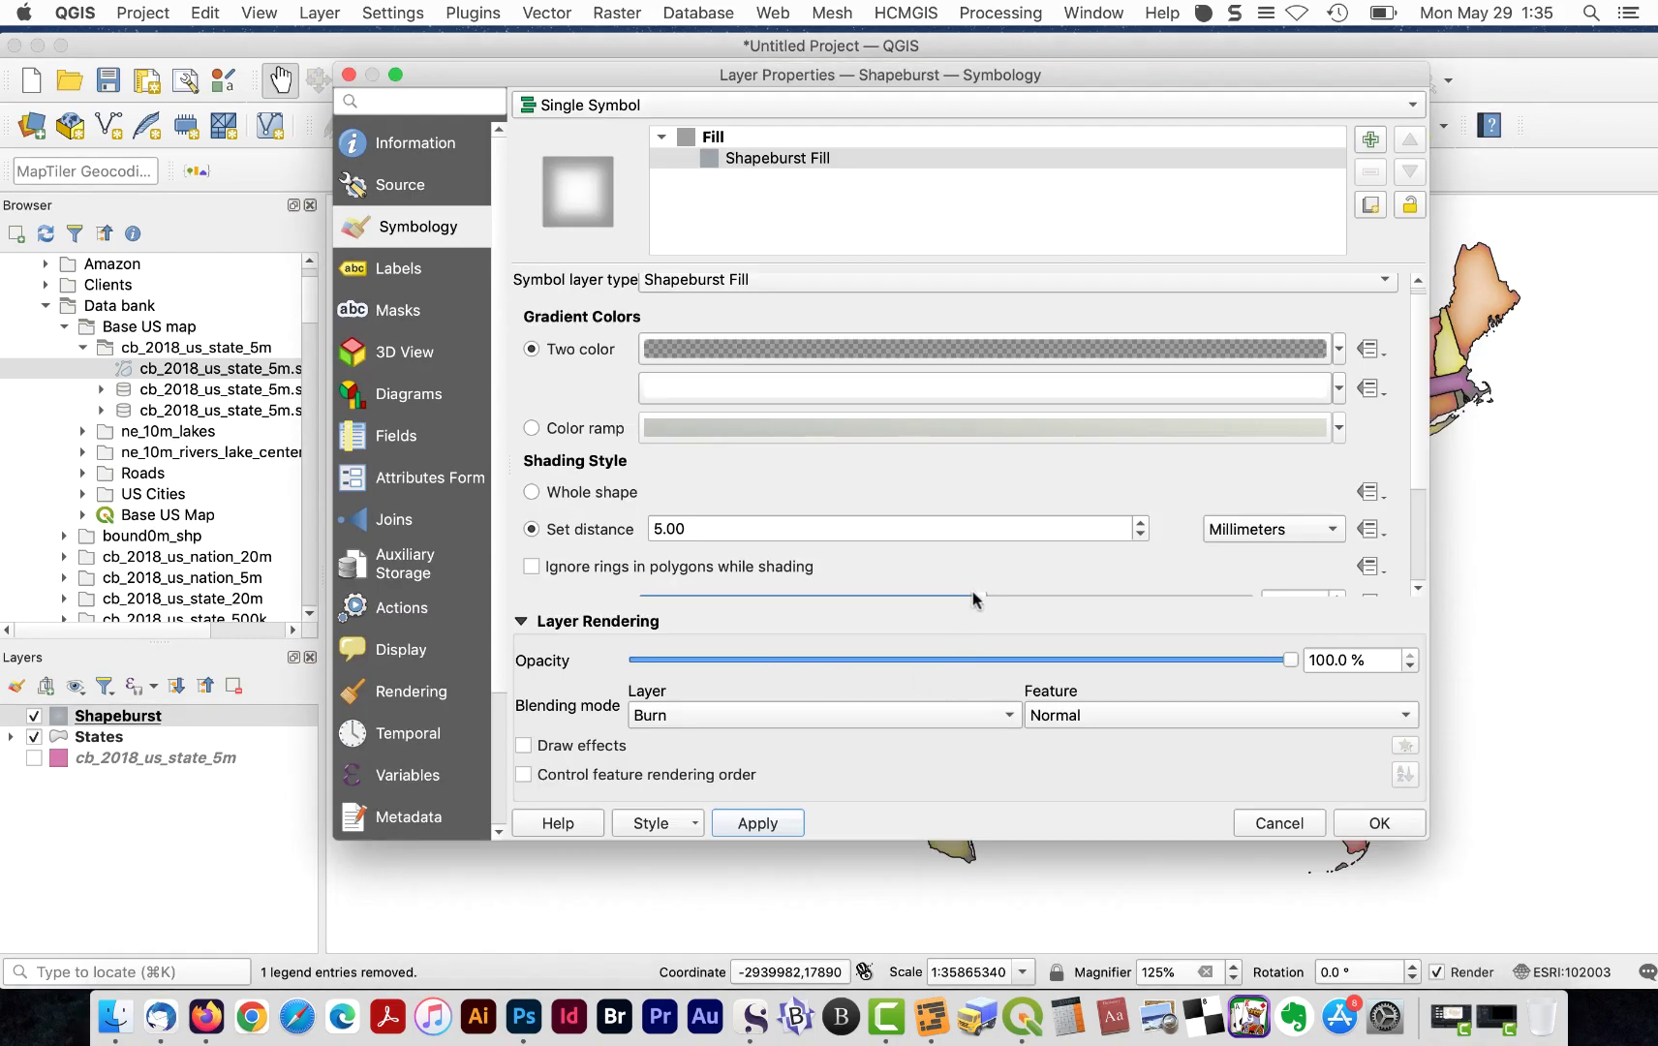
# - Raise blur strength to 18 and close the properties with OK
pyautogui.moveTo(973, 595); pyautogui.dragTo(1298, 595)
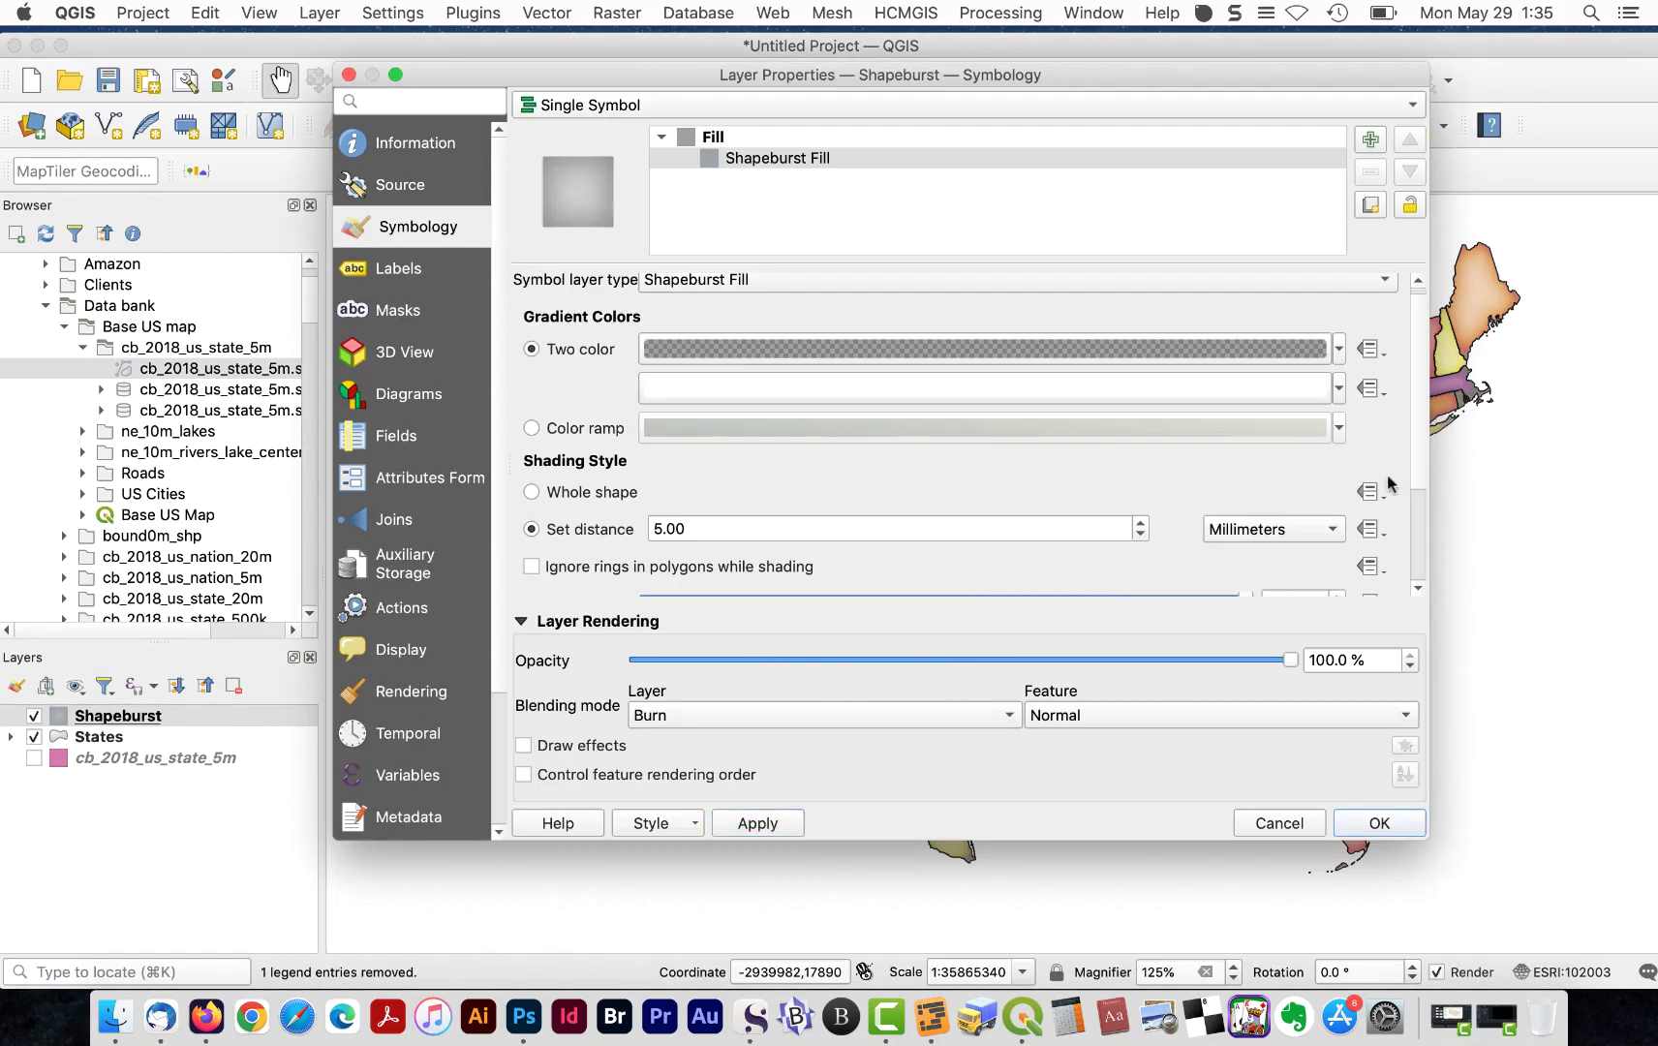
pyautogui.scroll(-3, 1387, 475)
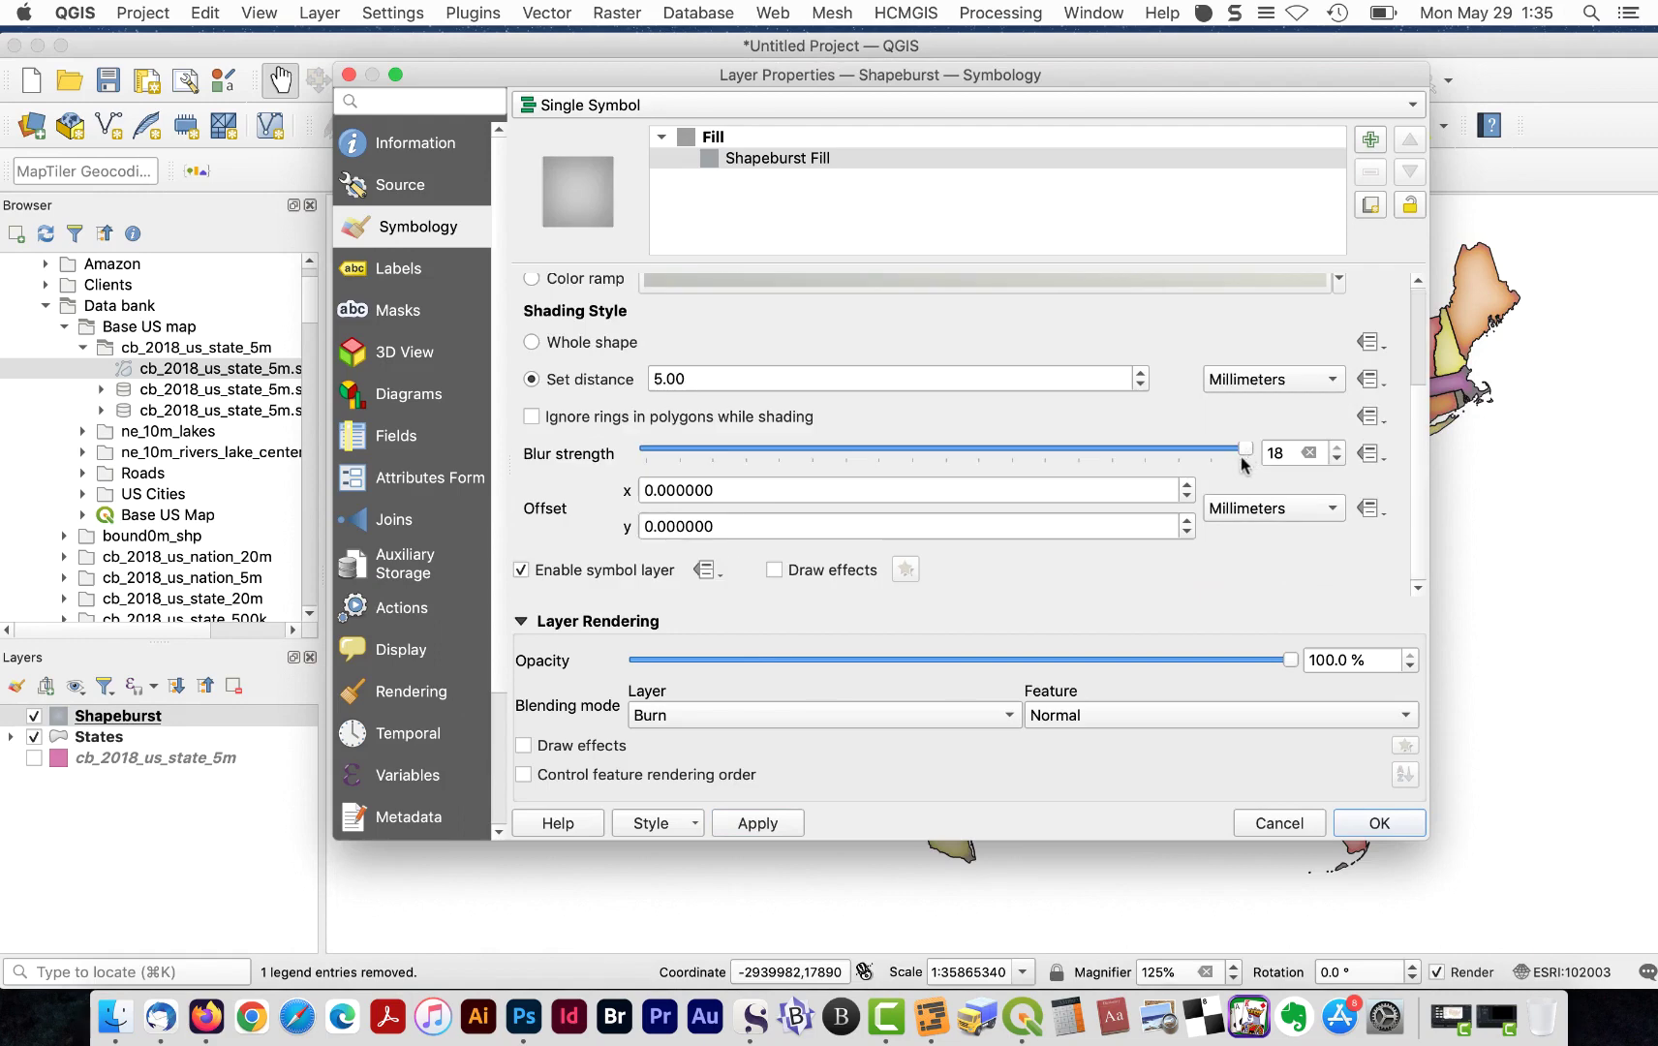
pyautogui.click(1375, 823)
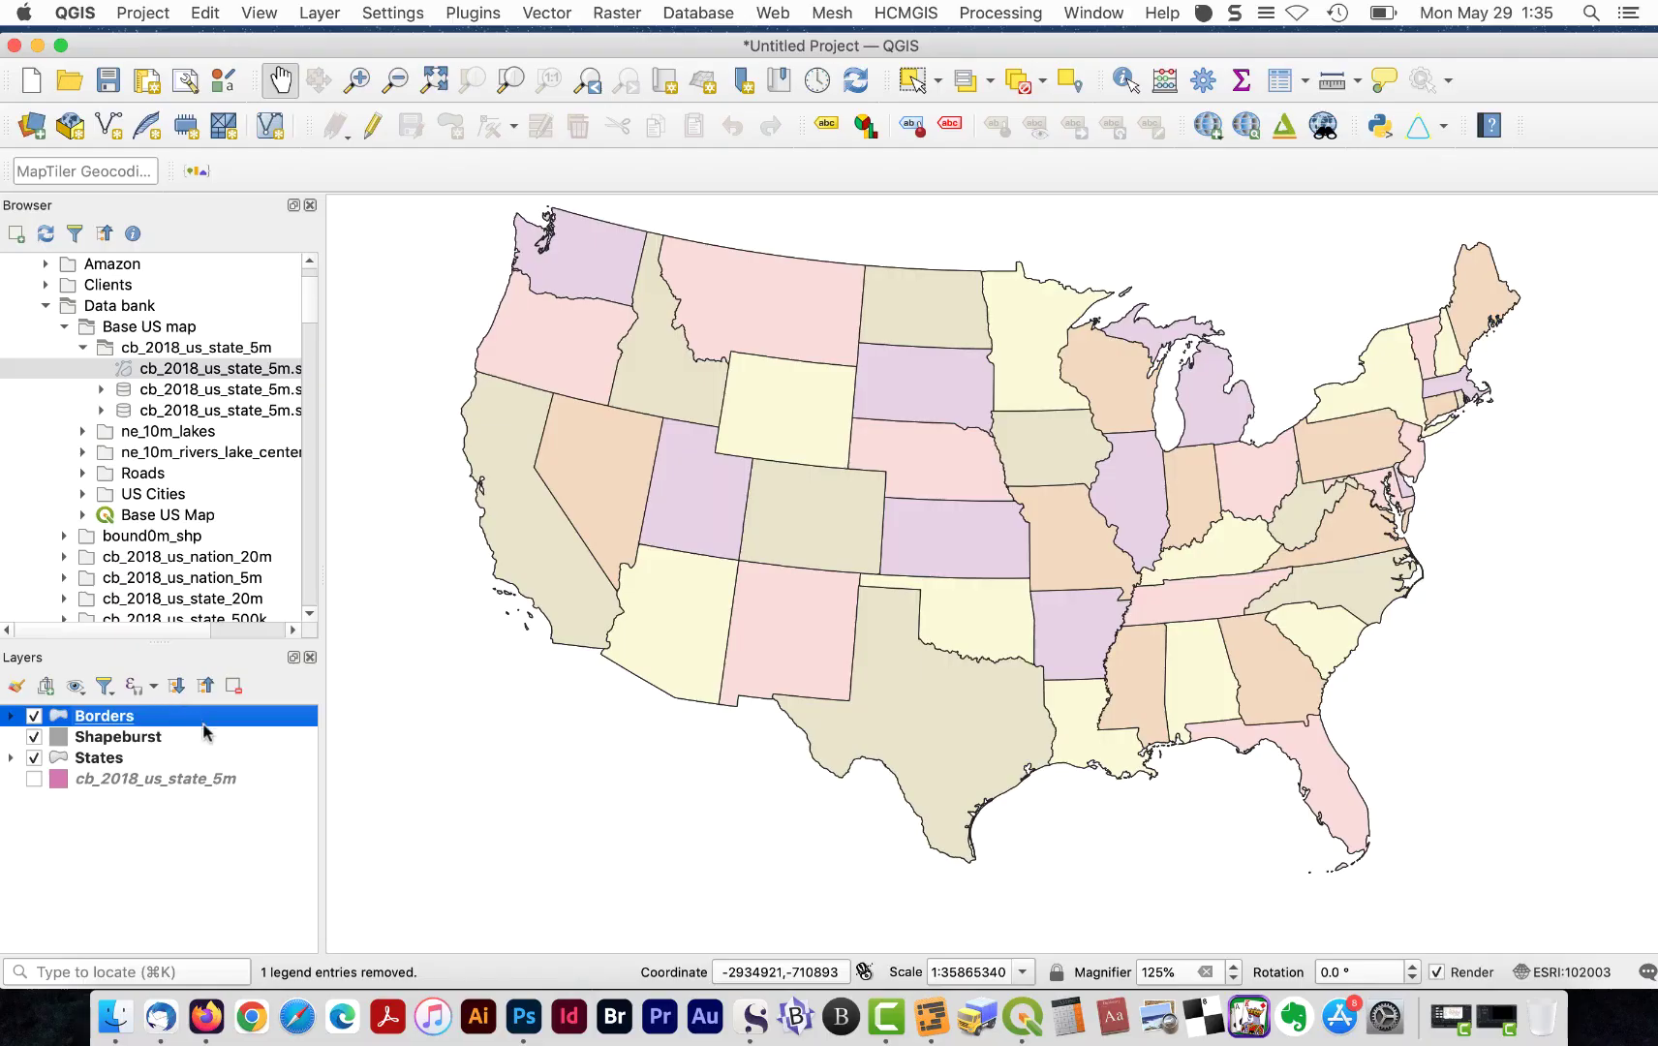
# - Give the Borders layer a single-symbol simple fill with no brush and a white outline
pyautogui.doubleClick(194, 716)
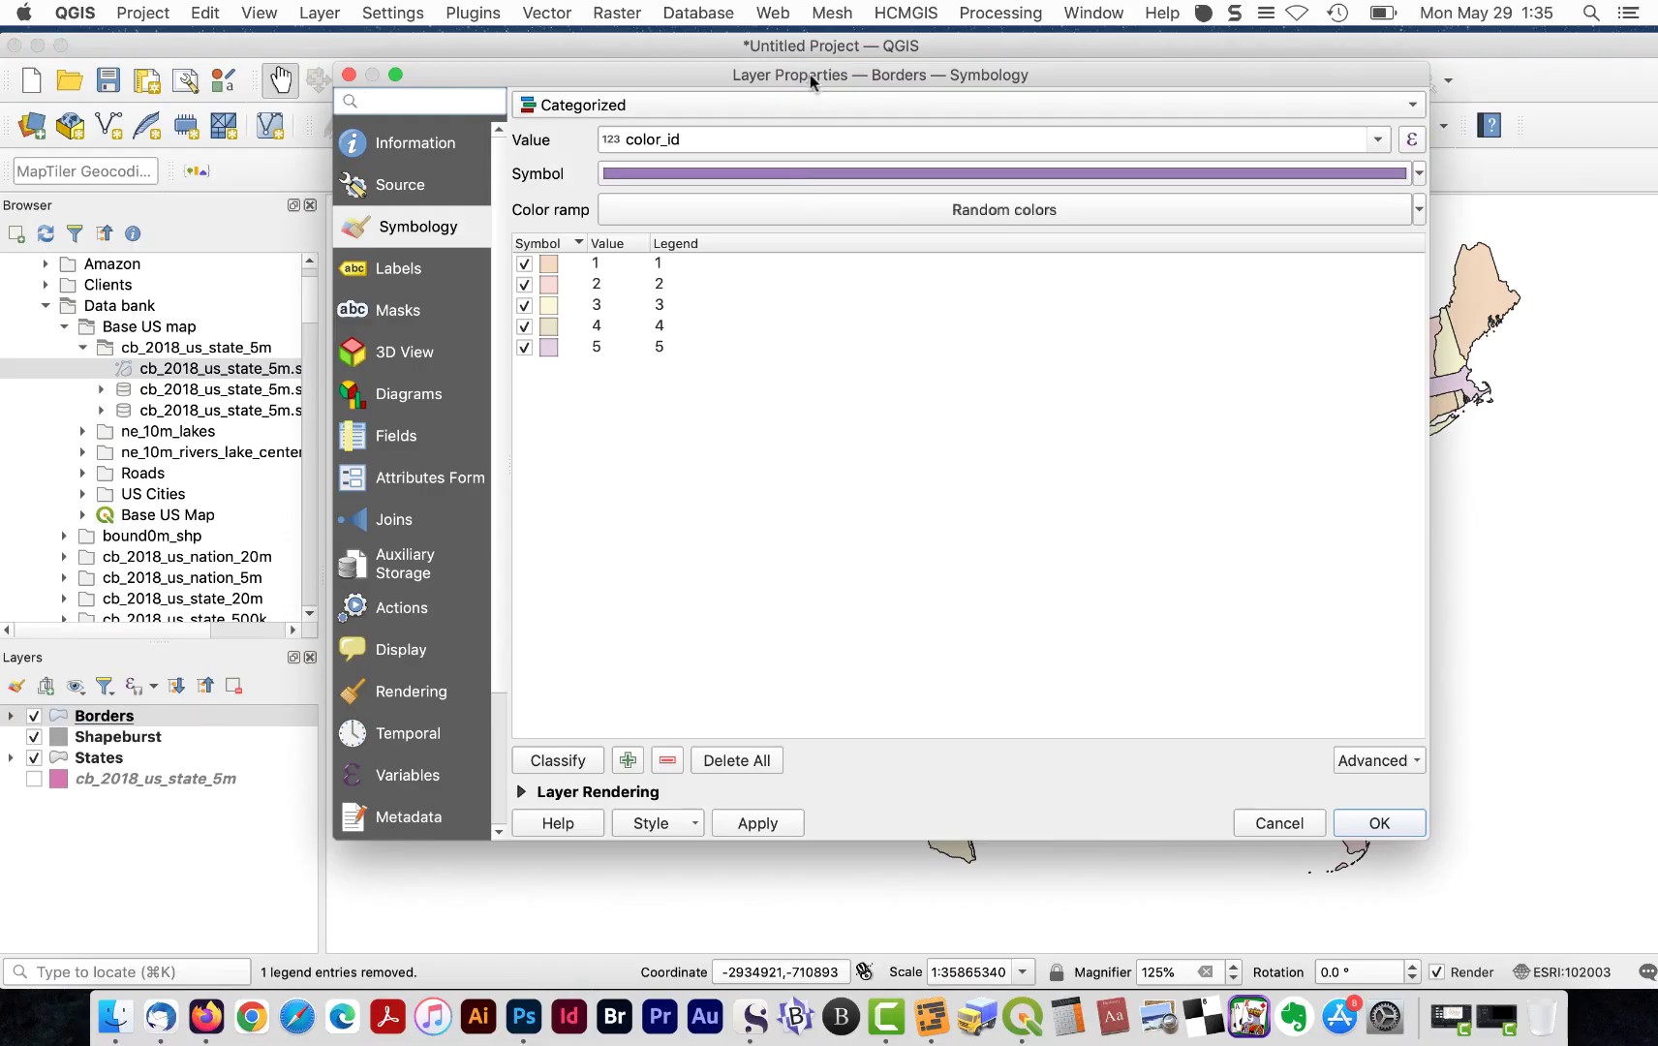
pyautogui.click(728, 109)
pyautogui.click(726, 80)
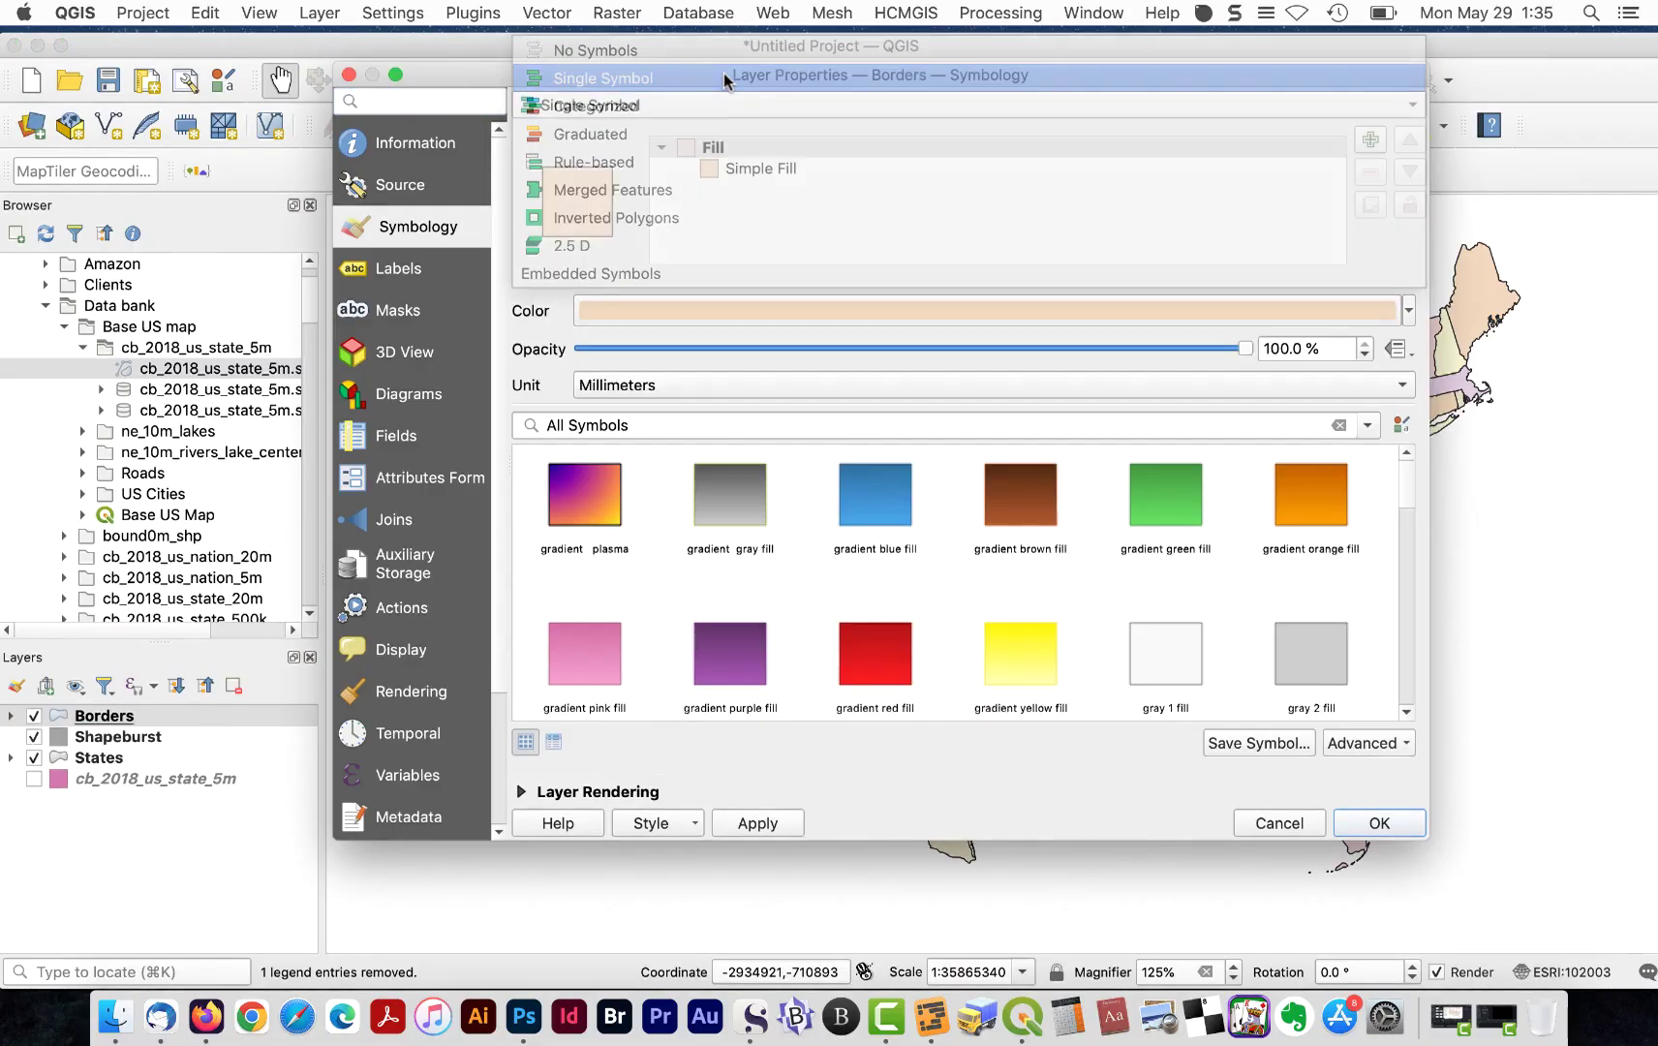
pyautogui.click(753, 169)
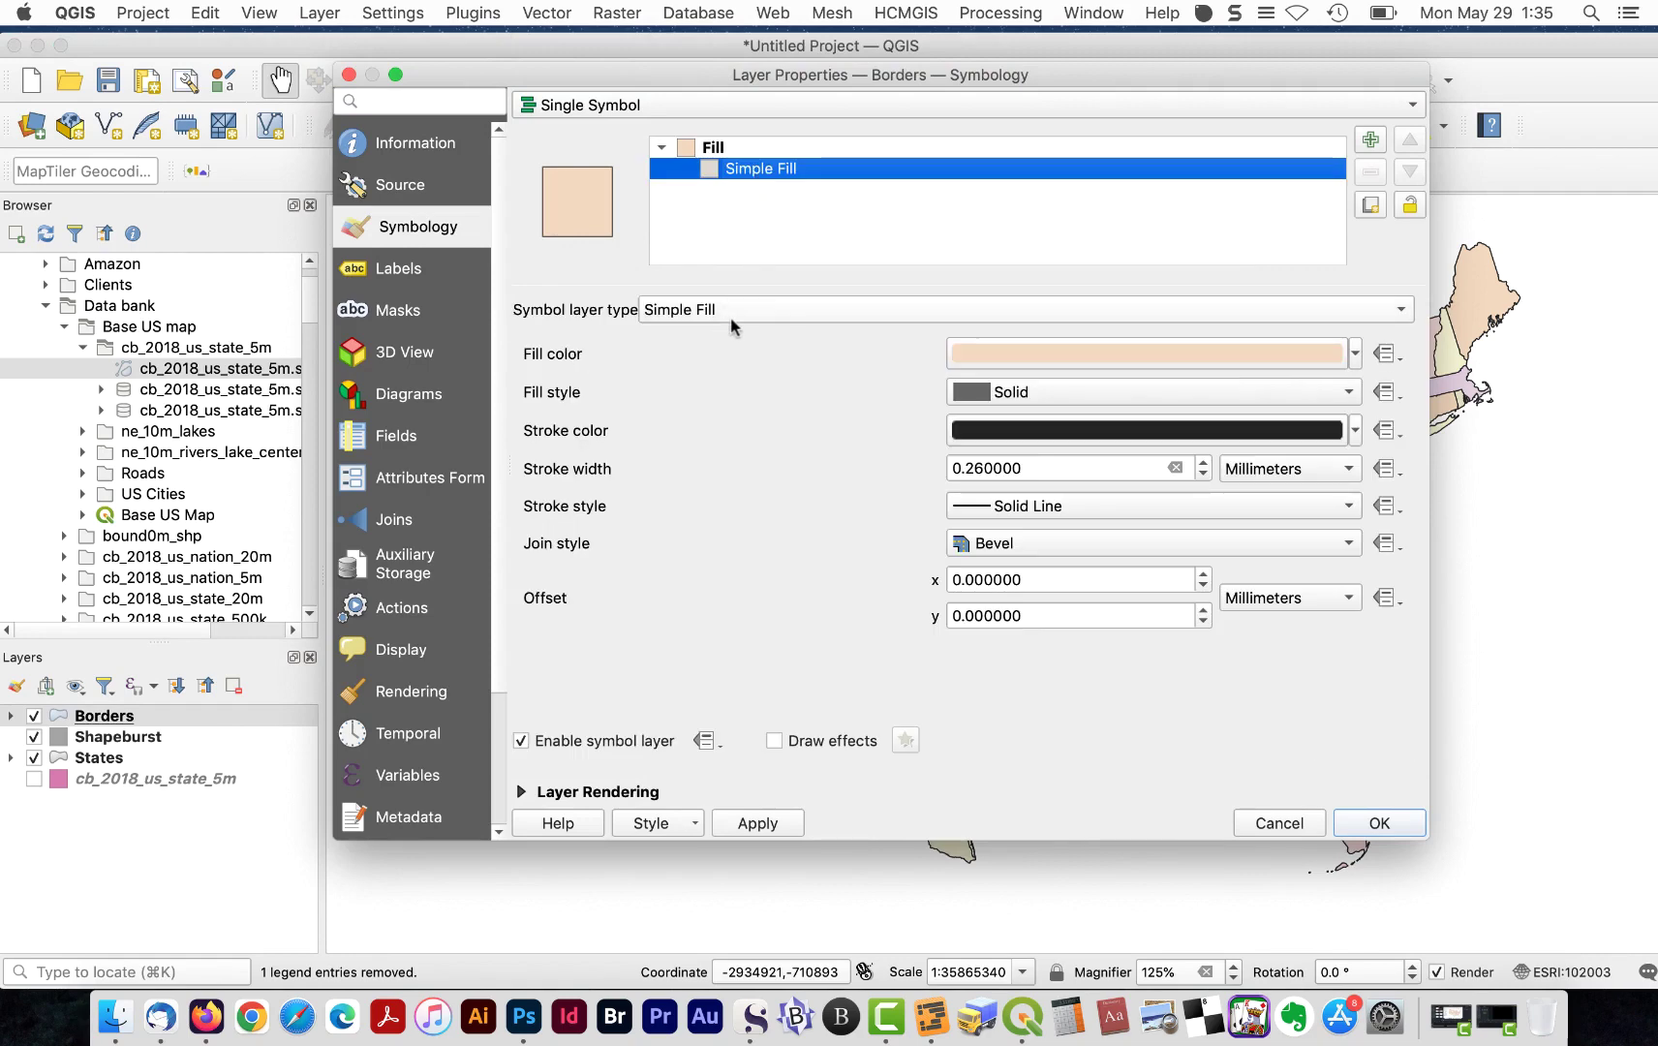
pyautogui.click(1052, 421)
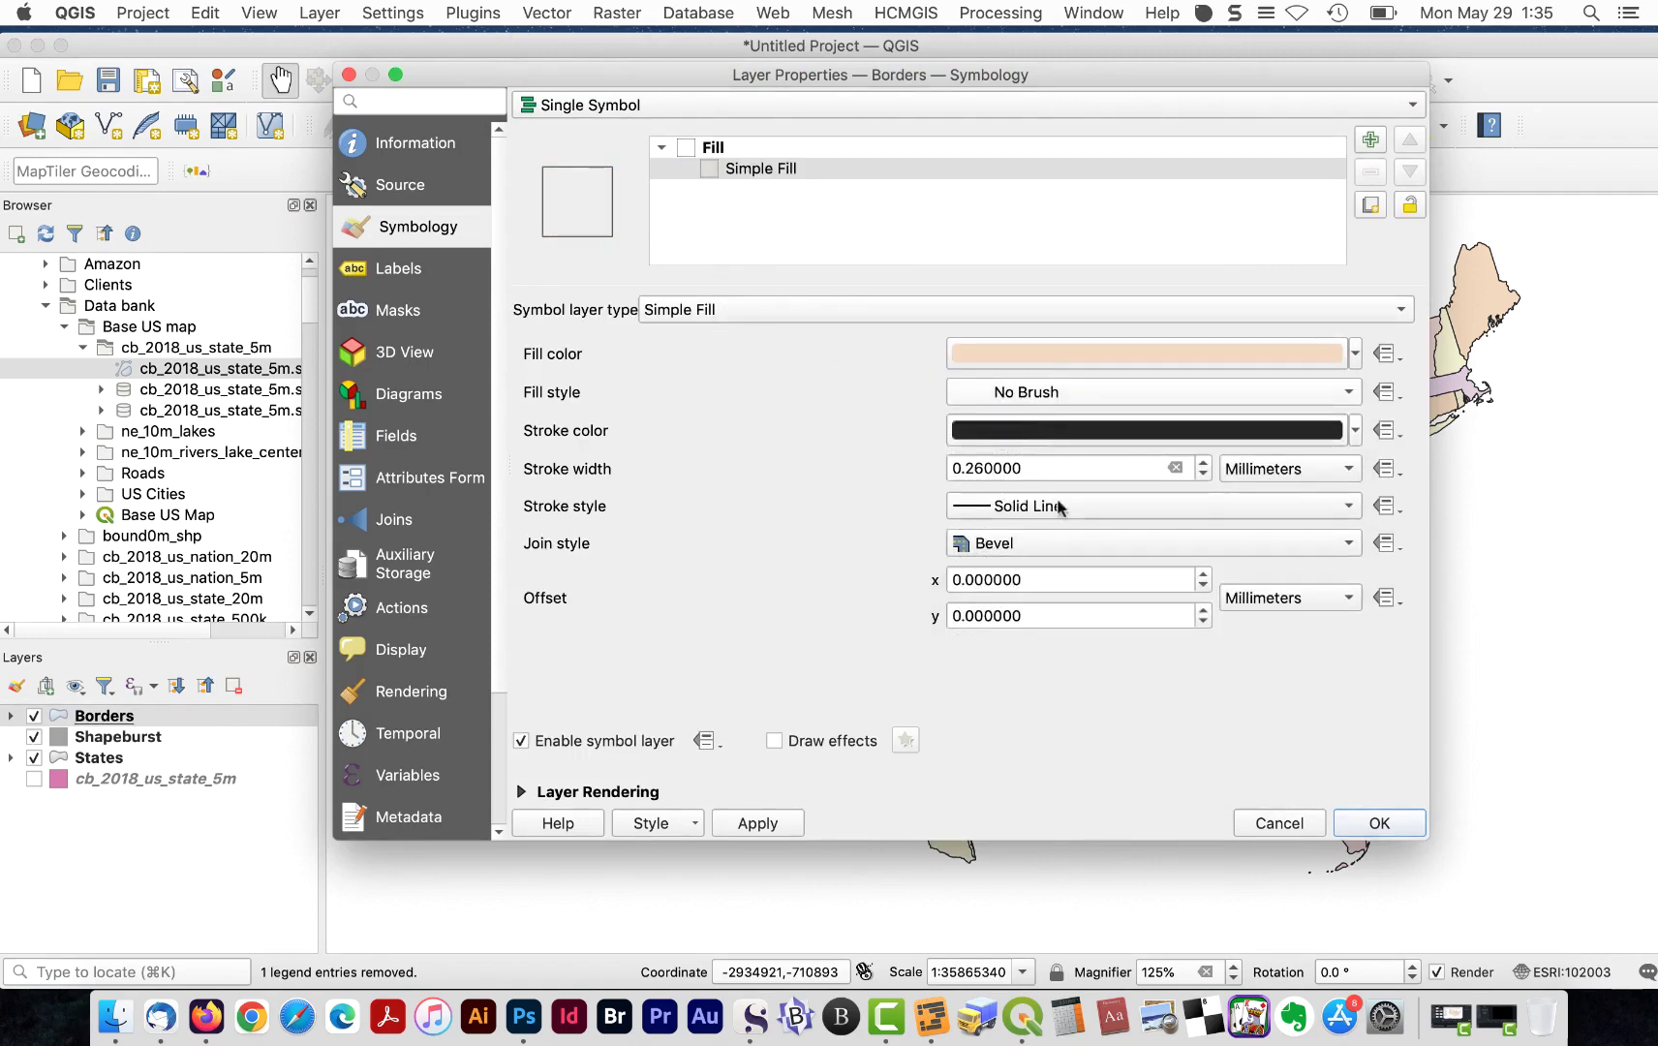
pyautogui.click(1047, 432)
pyautogui.click(1082, 634)
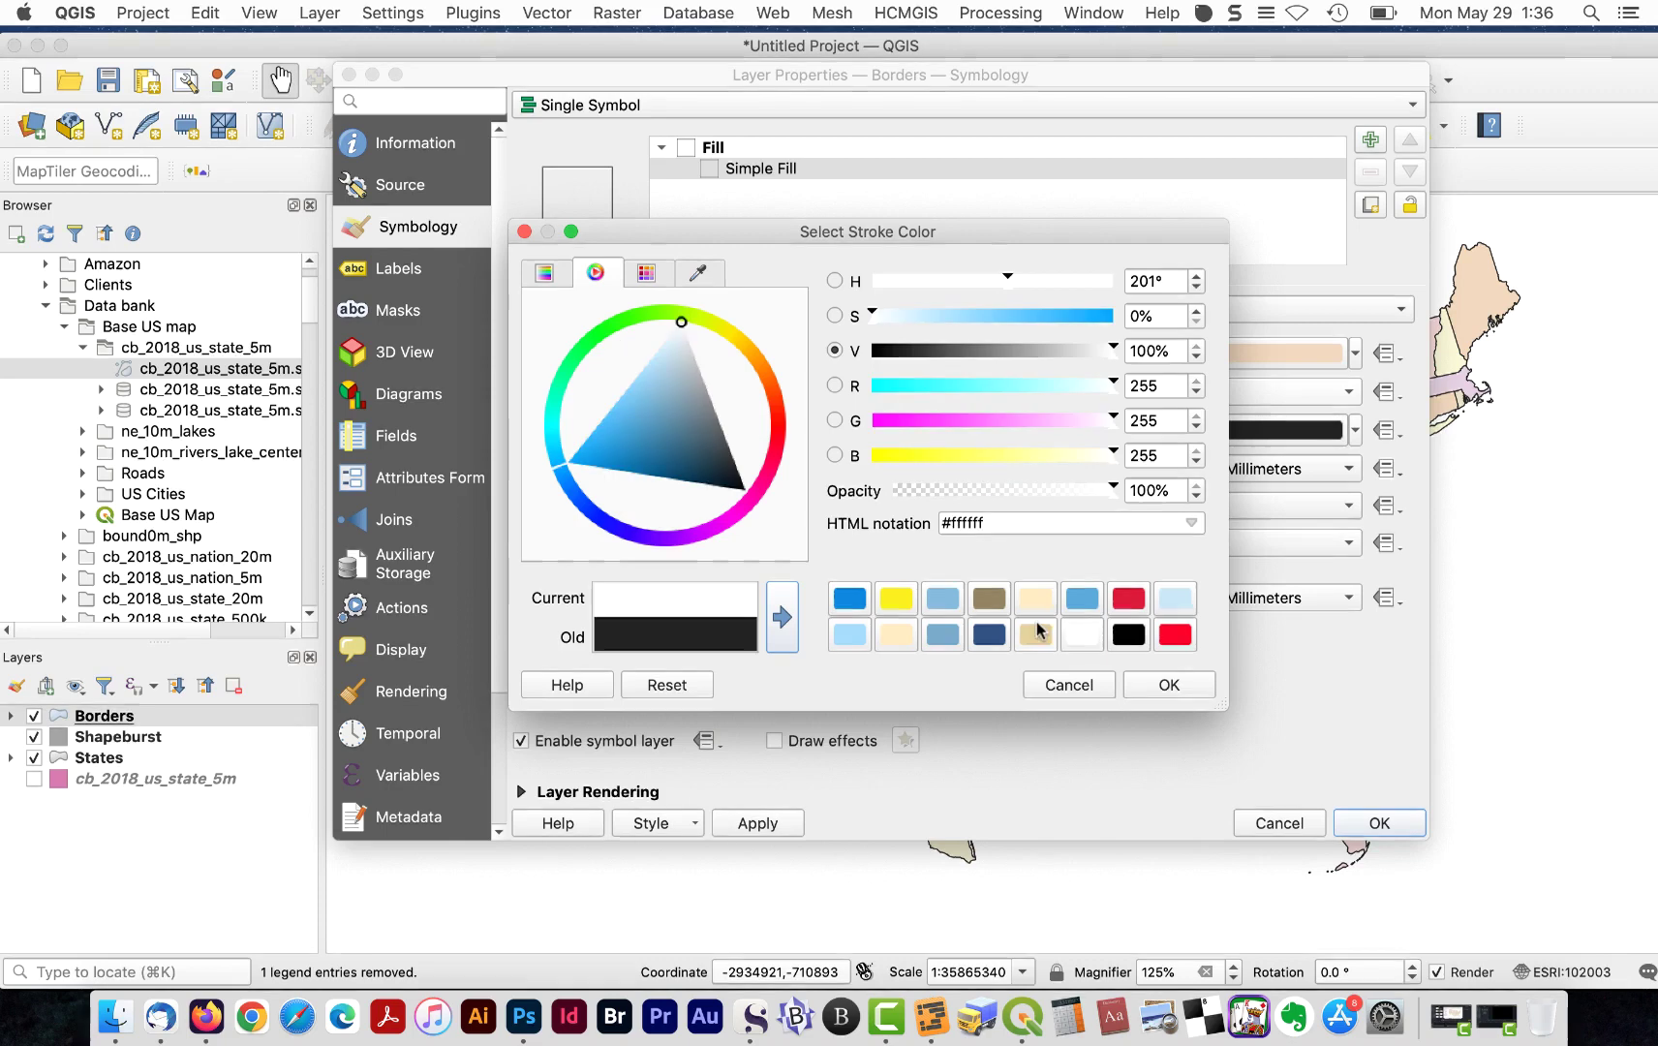
pyautogui.click(1167, 685)
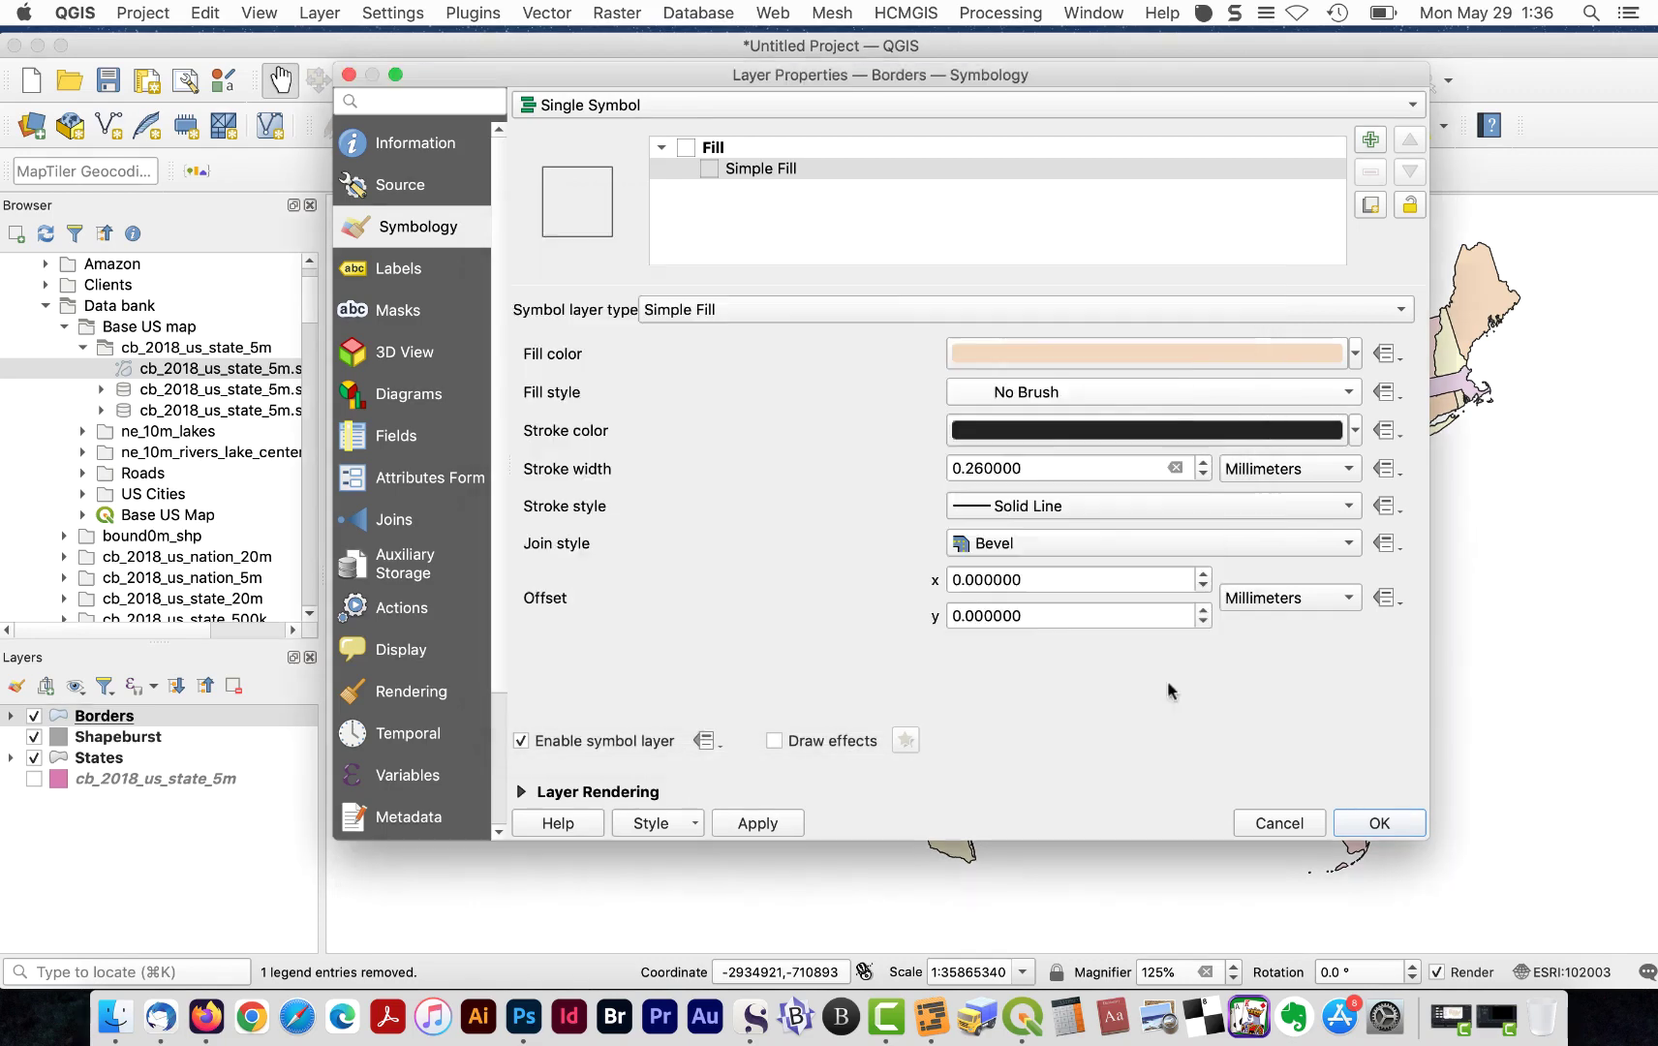
pyautogui.click(1373, 823)
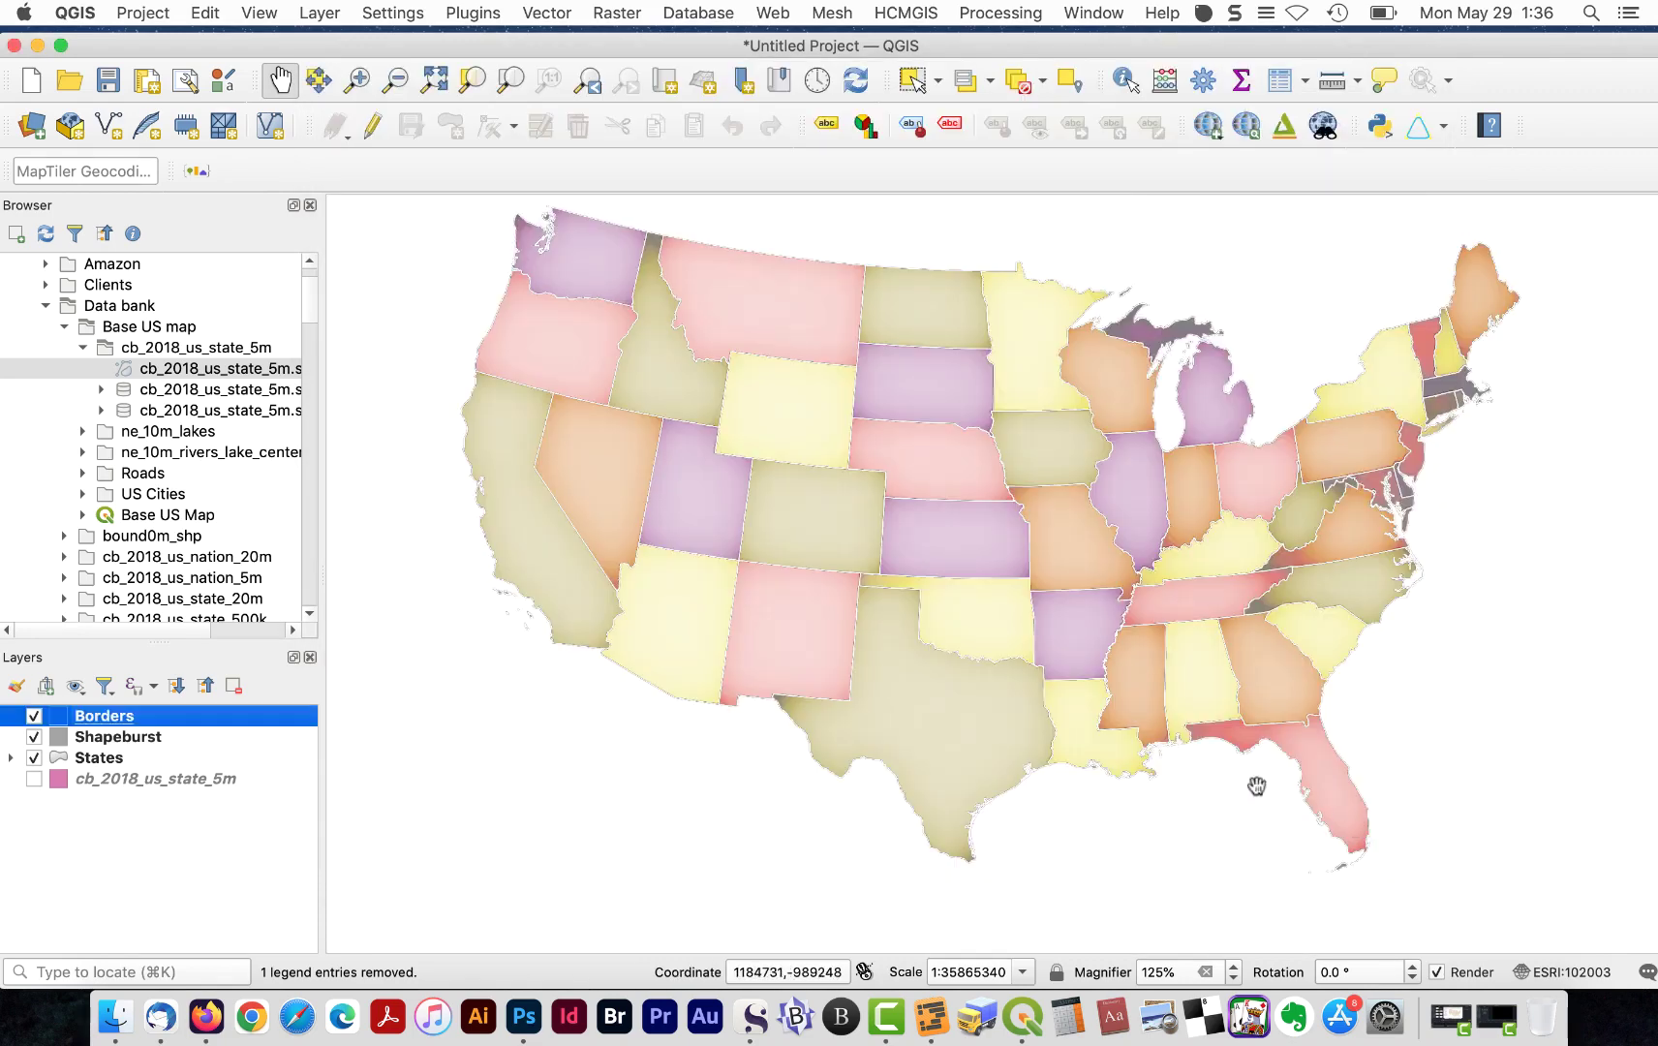
# - Zoom and pan so the whole US map is centered in view
pyautogui.scroll(1, 1048, 611)
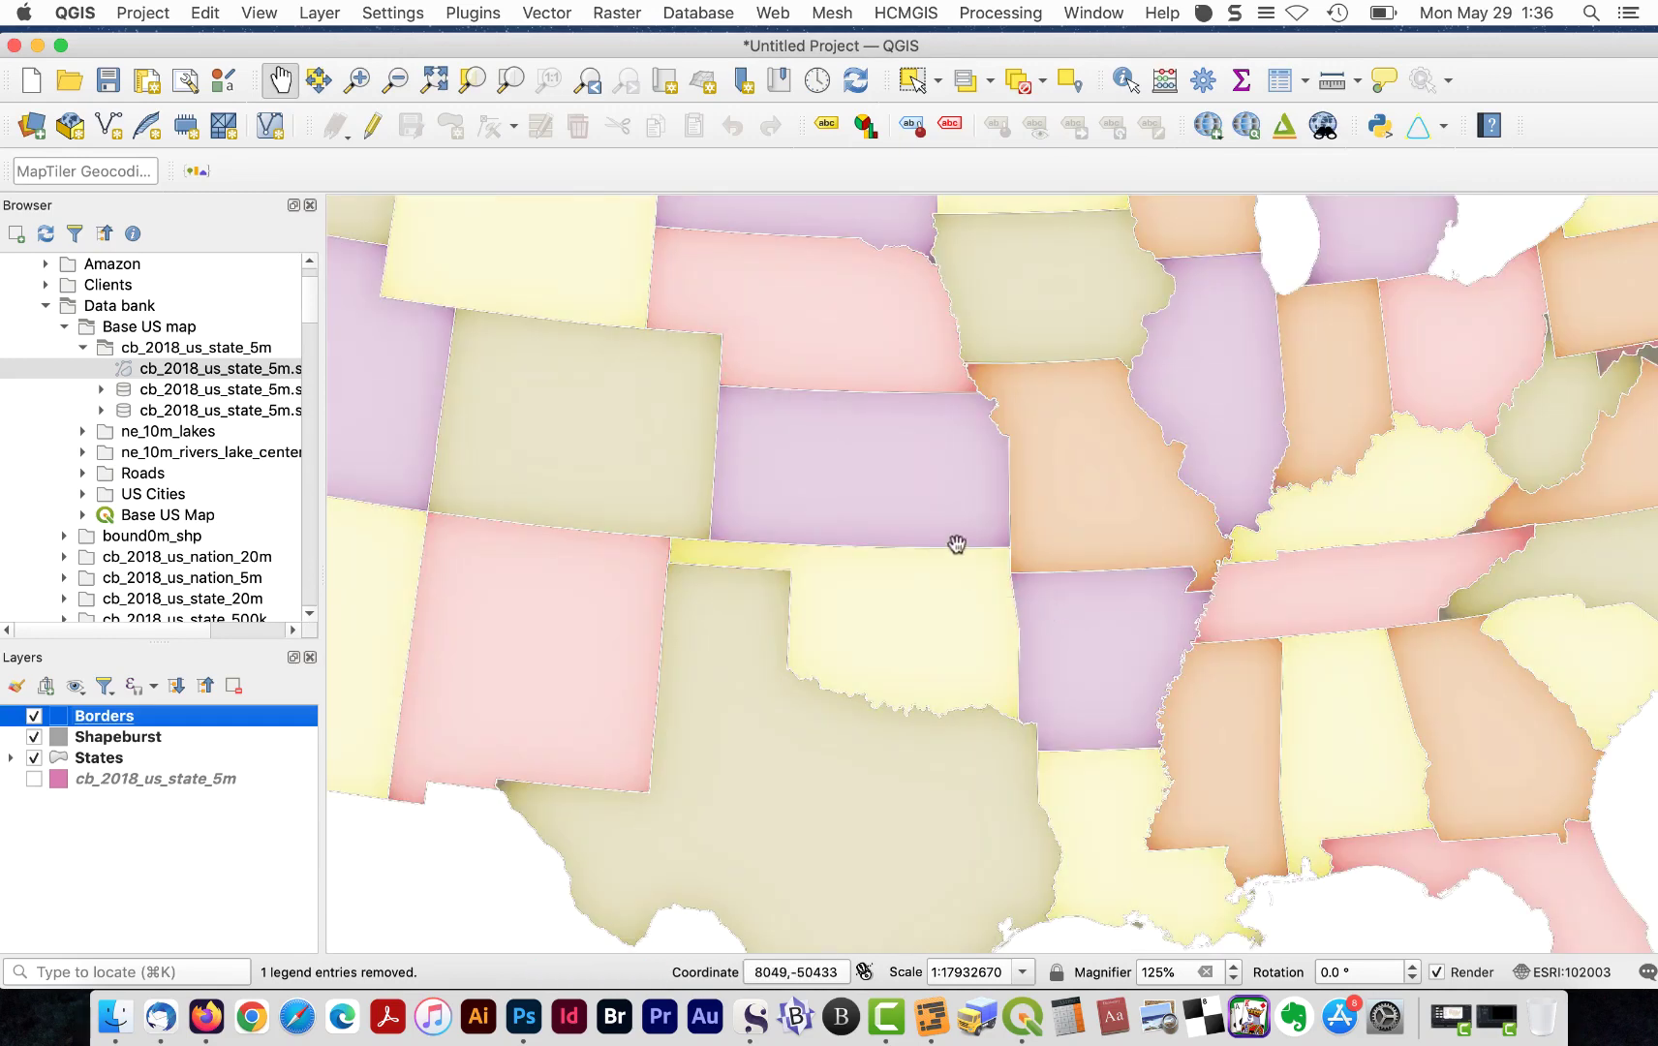
pyautogui.scroll(1, 957, 543)
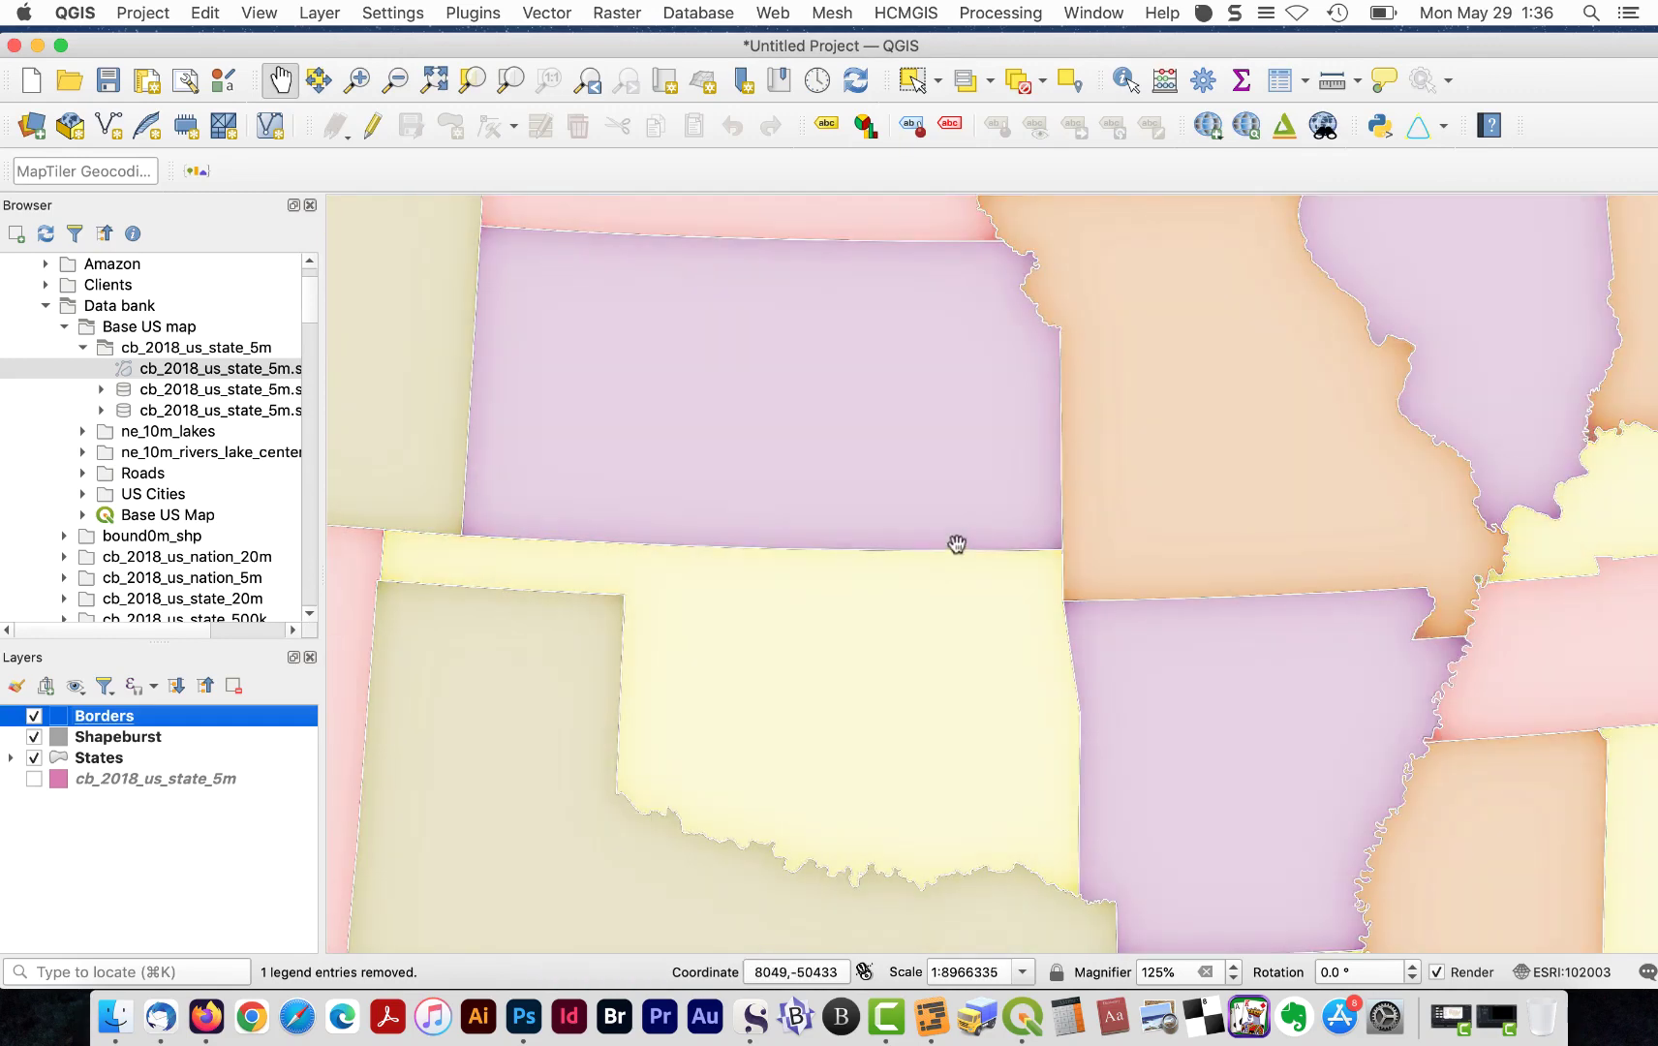
pyautogui.scroll(-2, 957, 543)
pyautogui.moveTo(907, 481); pyautogui.dragTo(1009, 536)
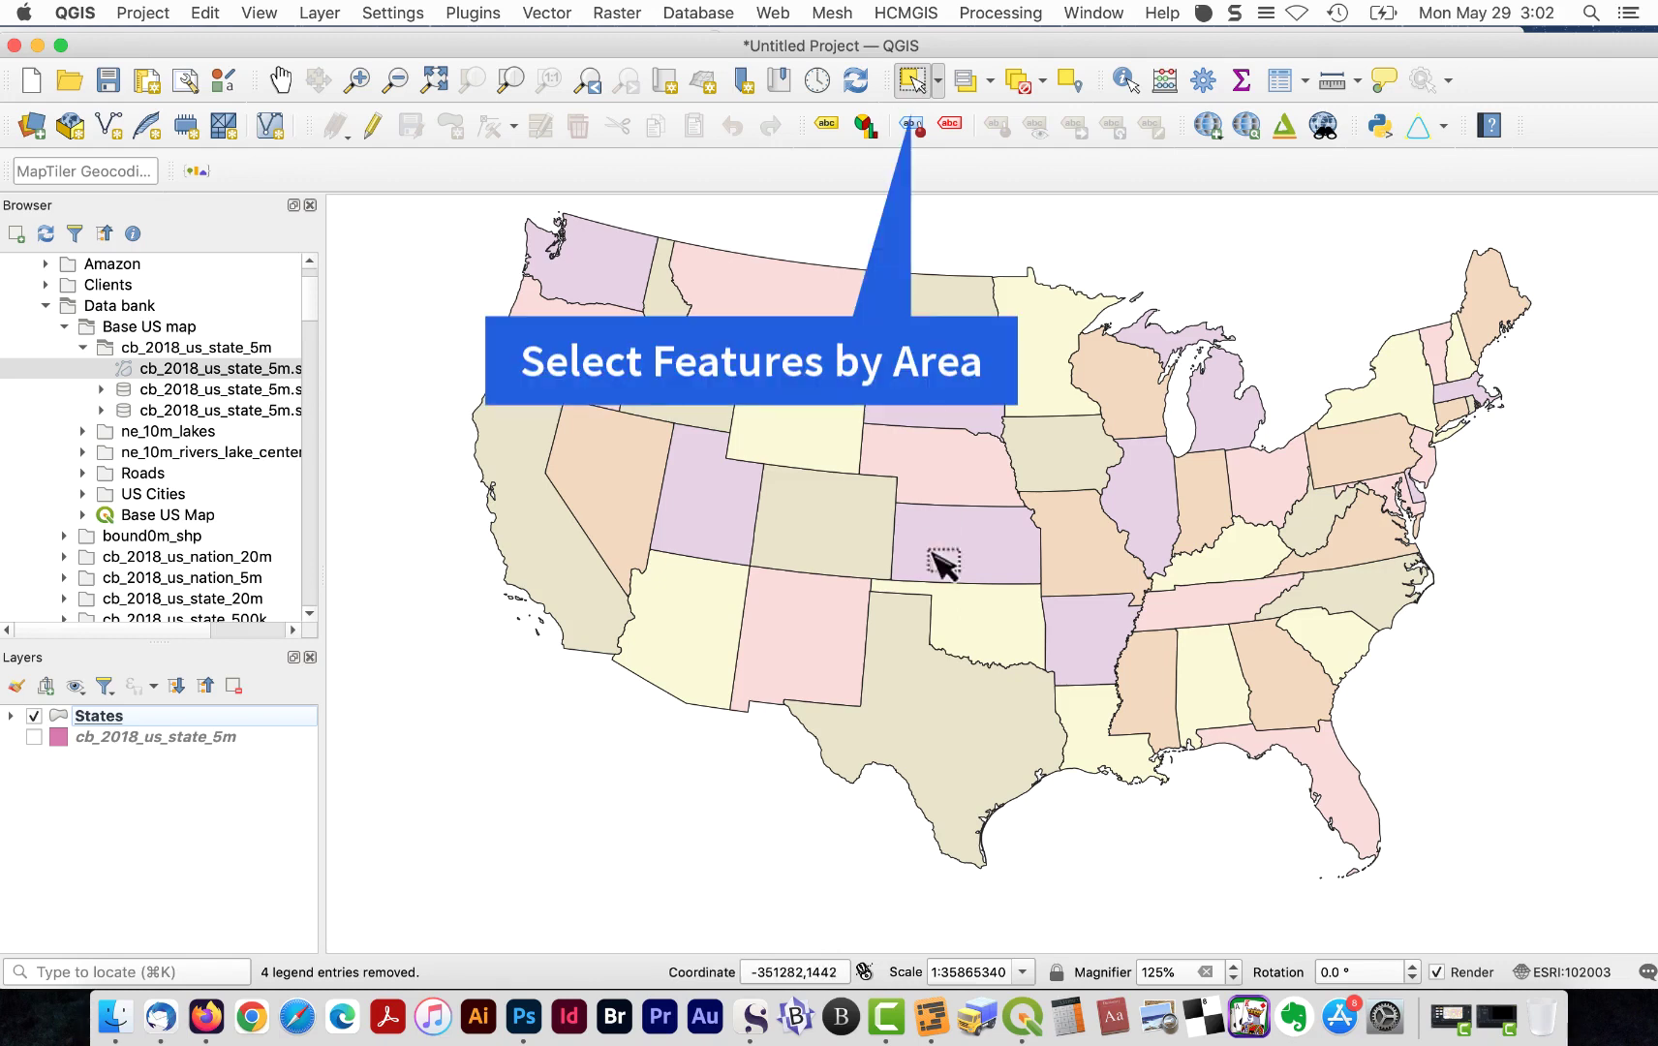
# - Select the eleven Confederate states on the map, from Texas through Virginia
pyautogui.click(938, 725)
pyautogui.keyDown('shift'); pyautogui.click(1114, 661); pyautogui.keyUp('shift')
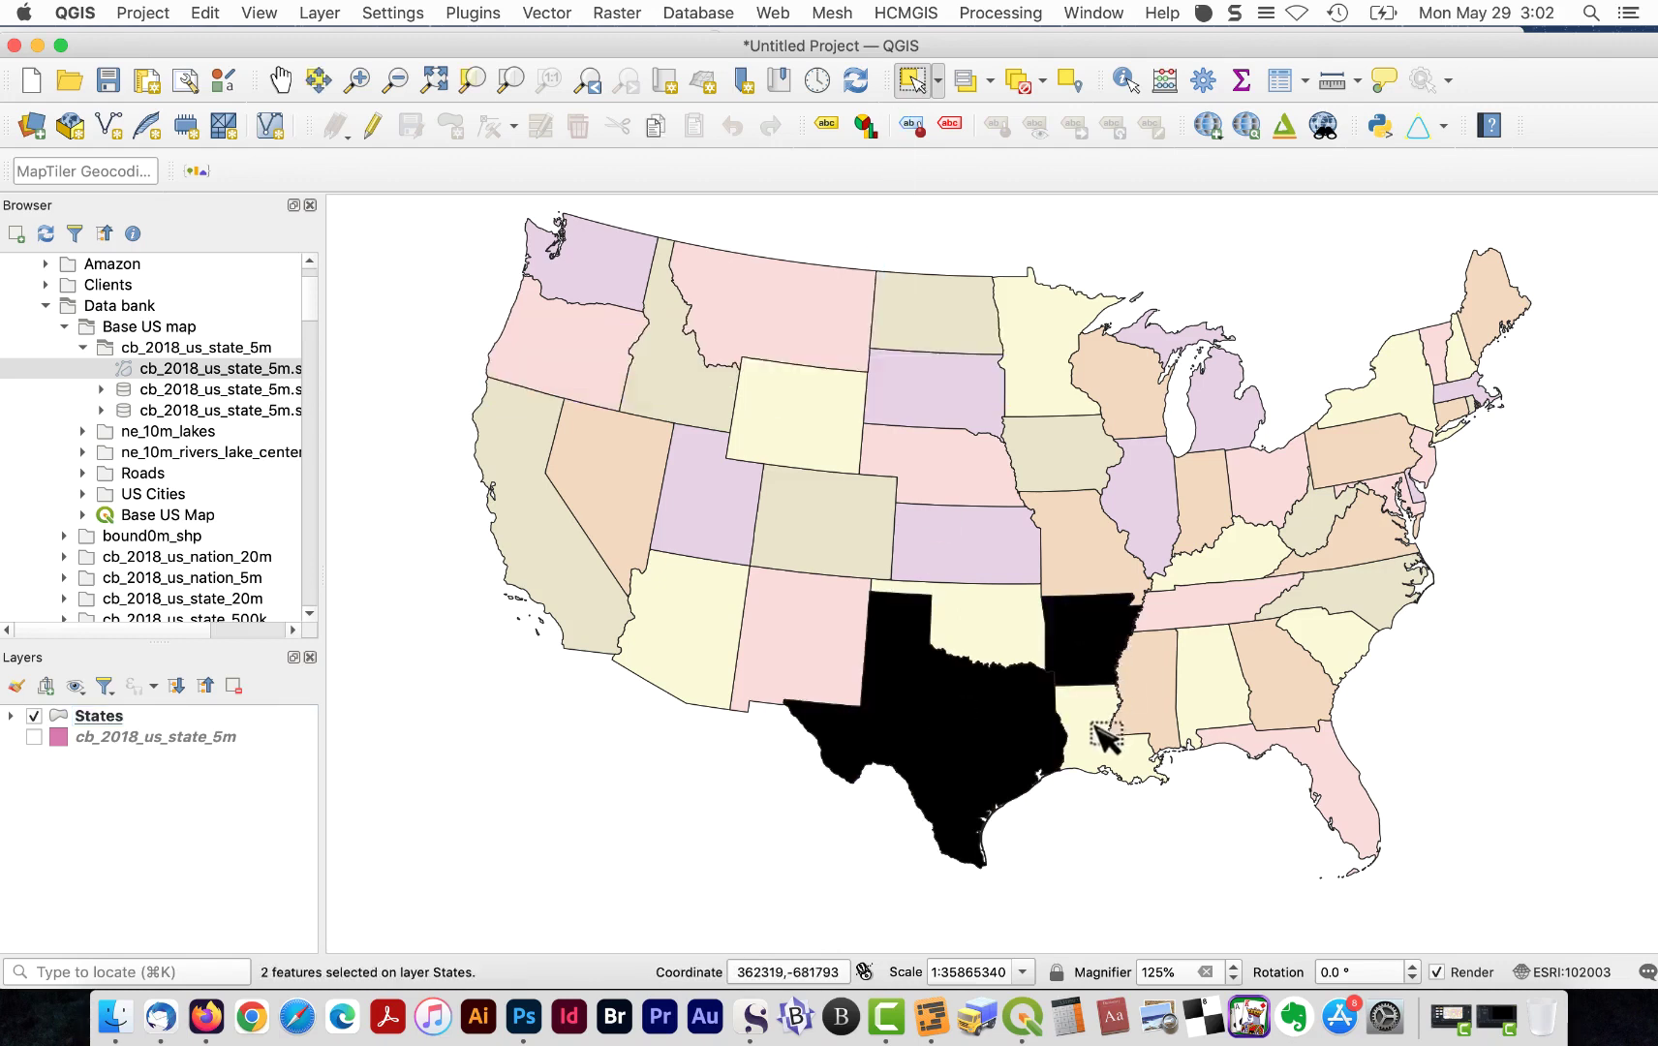
pyautogui.keyDown('shift'); pyautogui.click(1105, 738); pyautogui.keyUp('shift')
pyautogui.keyDown('shift'); pyautogui.click(1145, 695); pyautogui.keyUp('shift')
pyautogui.keyDown('shift'); pyautogui.click(1213, 693); pyautogui.keyUp('shift')
pyautogui.keyDown('shift'); pyautogui.click(1283, 688); pyautogui.keyUp('shift')
pyautogui.keyDown('shift'); pyautogui.click(1327, 780); pyautogui.keyUp('shift')
pyautogui.keyDown('shift'); pyautogui.click(1331, 644); pyautogui.keyUp('shift')
pyautogui.keyDown('shift'); pyautogui.click(1220, 605); pyautogui.keyUp('shift')
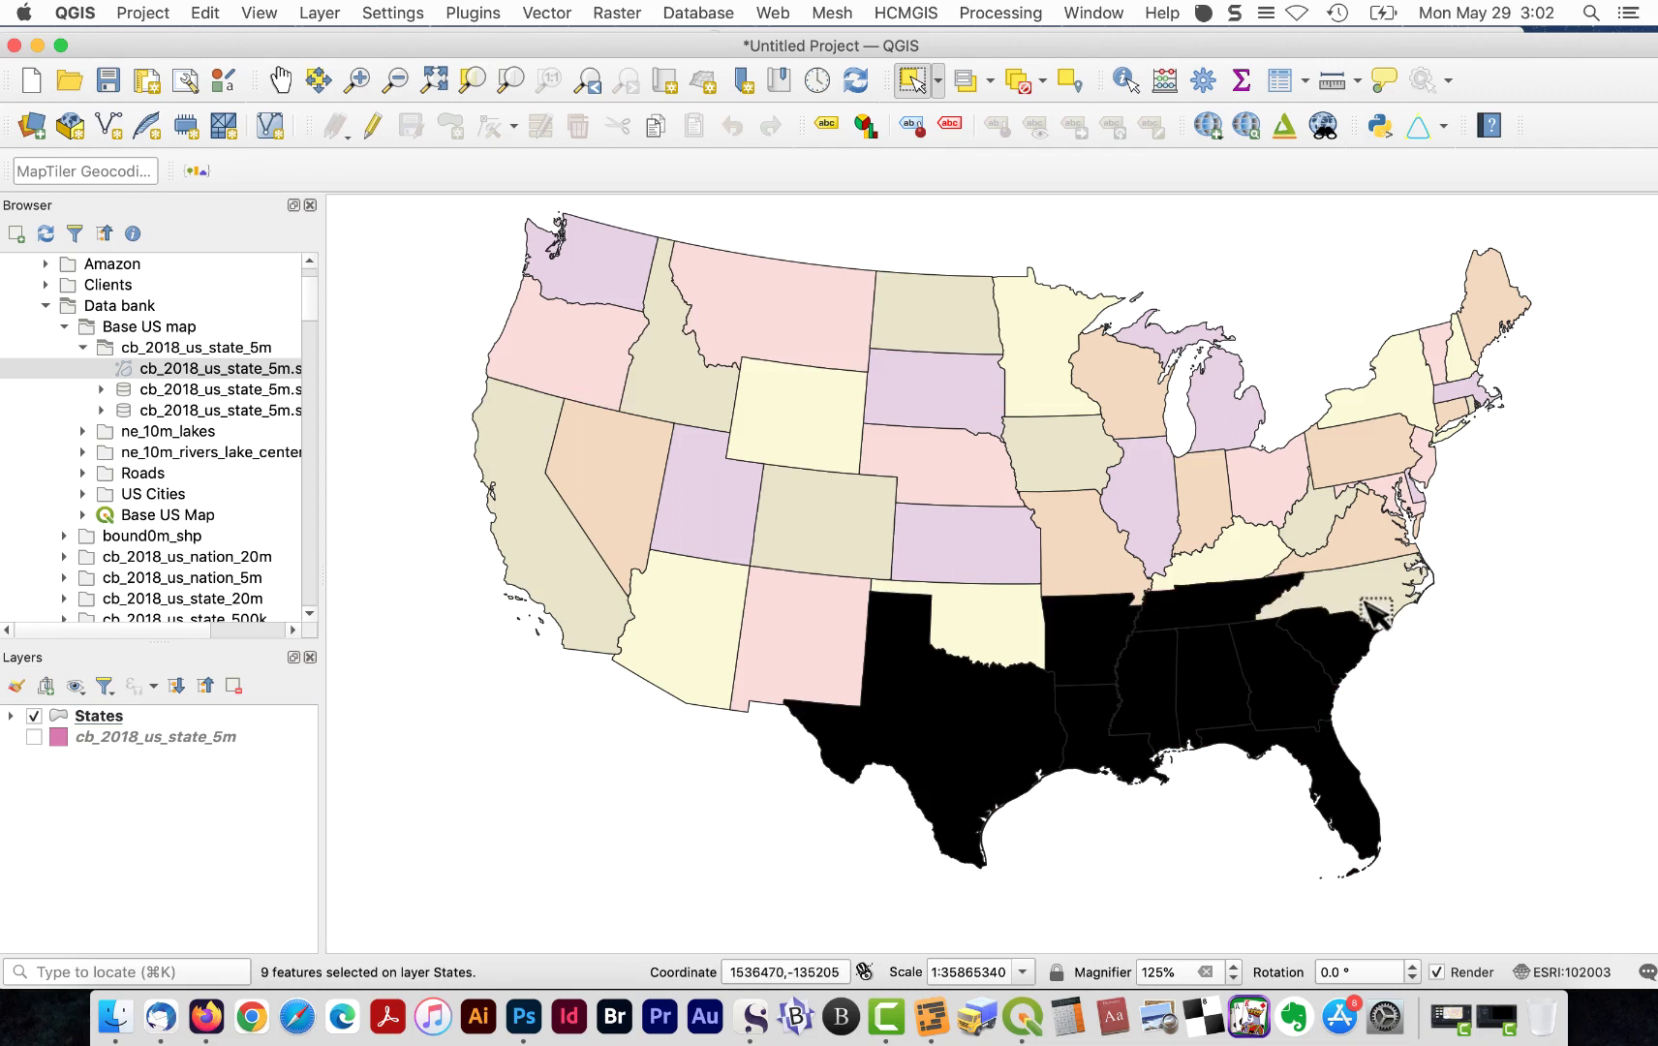
pyautogui.keyDown('shift'); pyautogui.click(1360, 562); pyautogui.keyUp('shift')
pyautogui.keyDown('shift'); pyautogui.click(1358, 554); pyautogui.keyUp('shift')
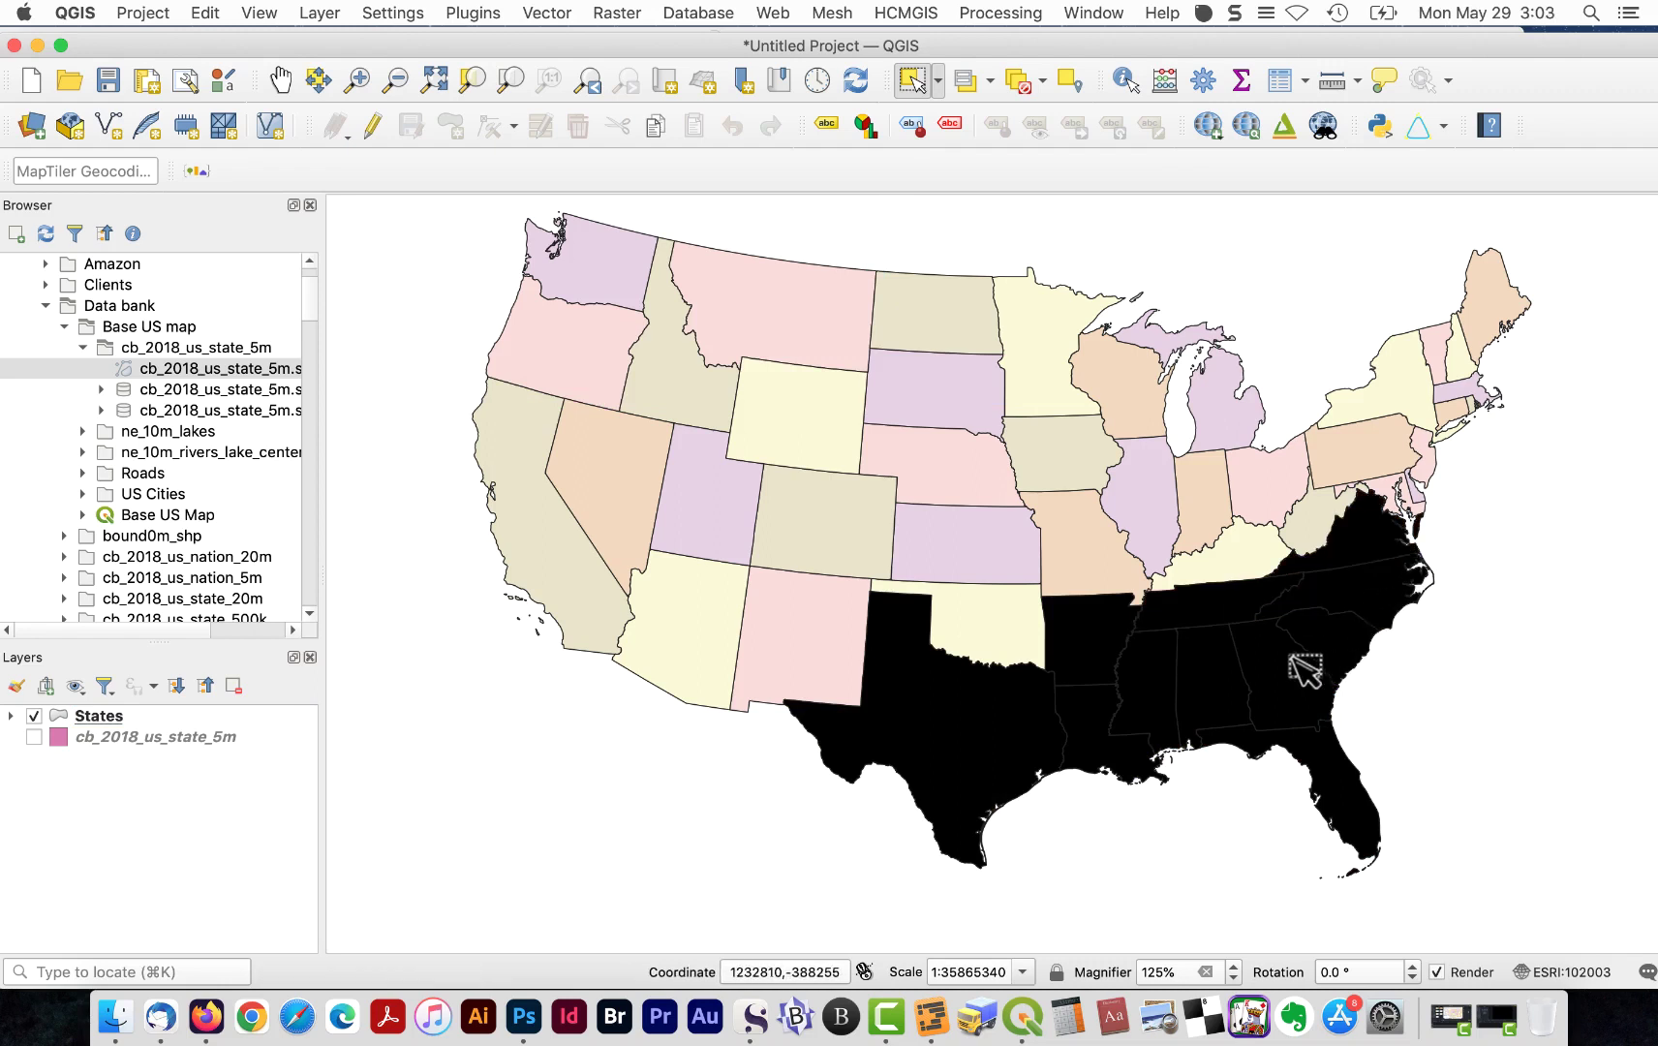
# - Export the selected States features as a CSA shapefile on the Desktop and add it to the map
pyautogui.click(211, 711)
pyautogui.rightClick(240, 716)
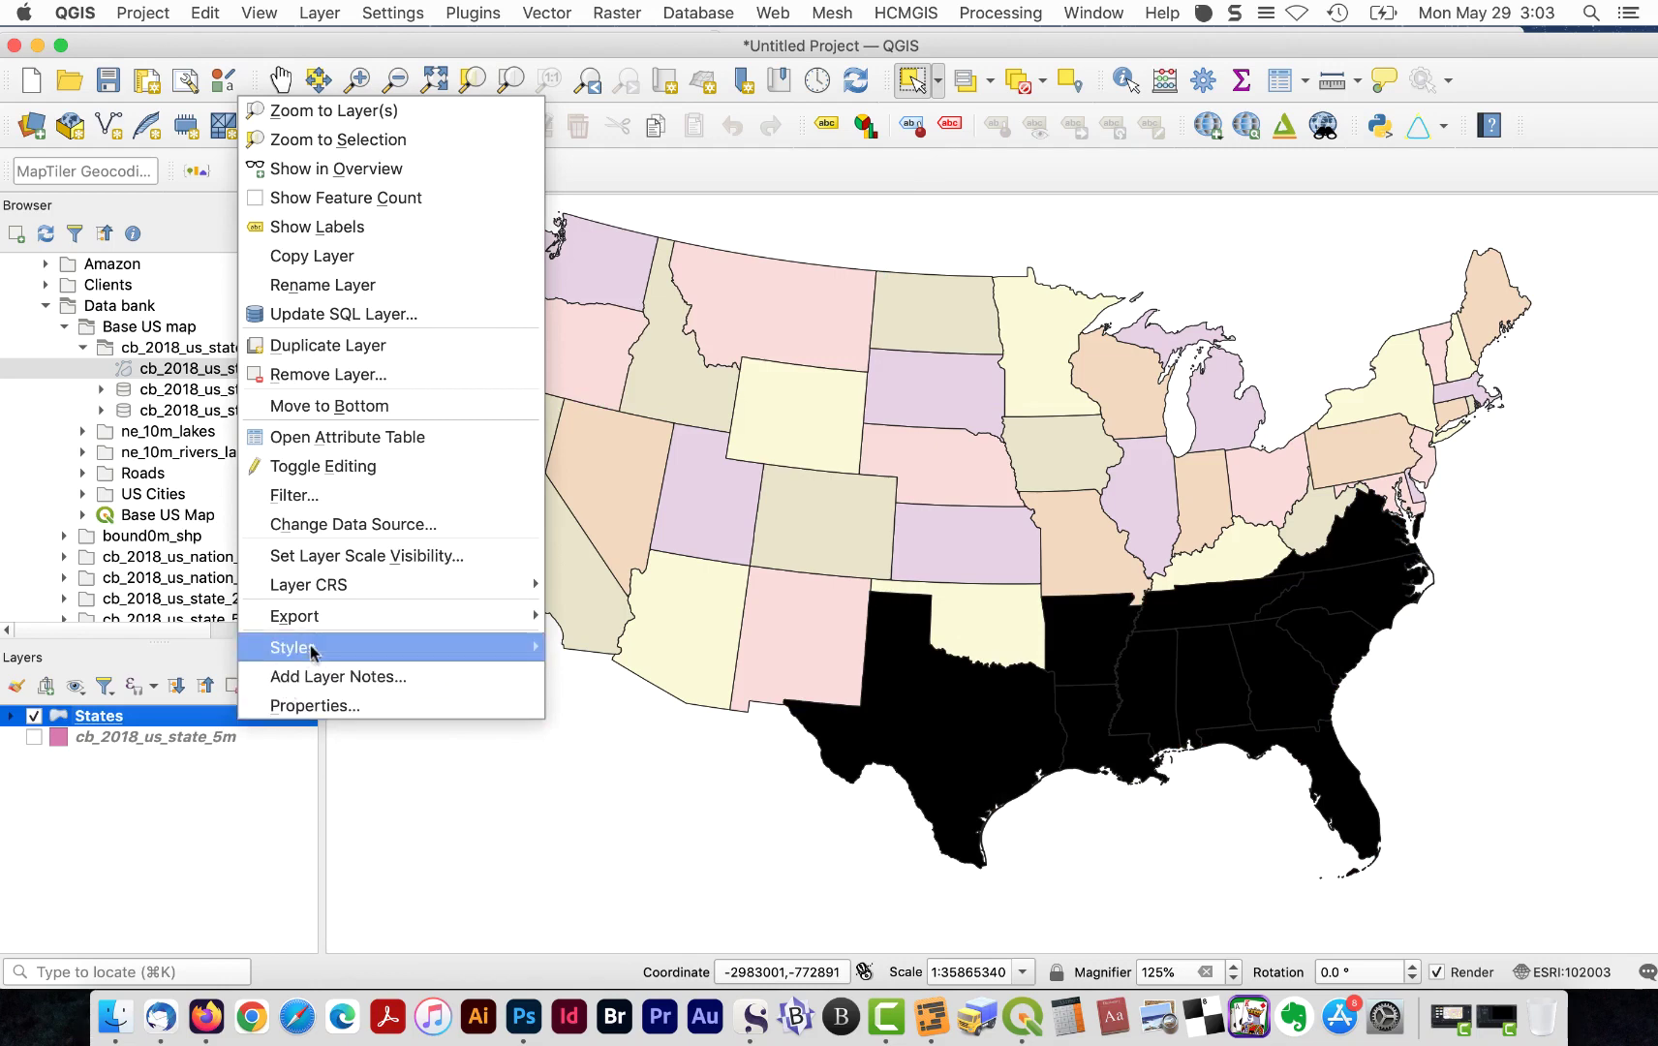
pyautogui.moveTo(531, 618)
pyautogui.click(743, 646)
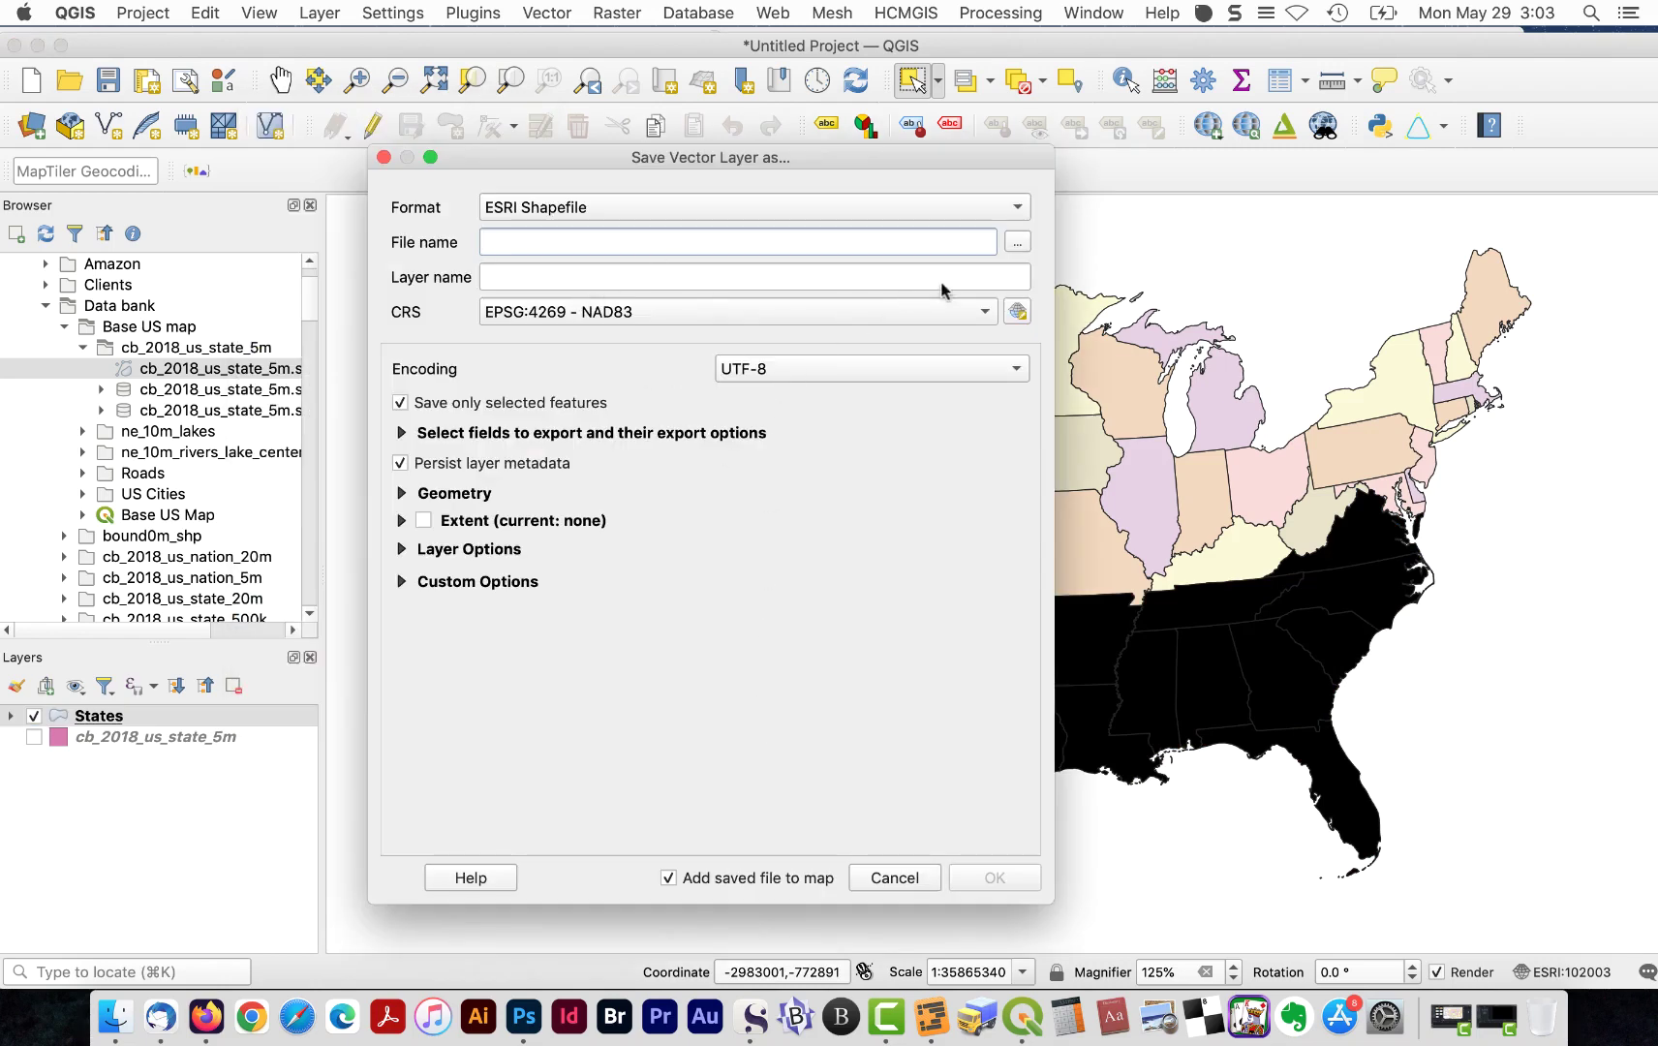
pyautogui.click(1016, 241)
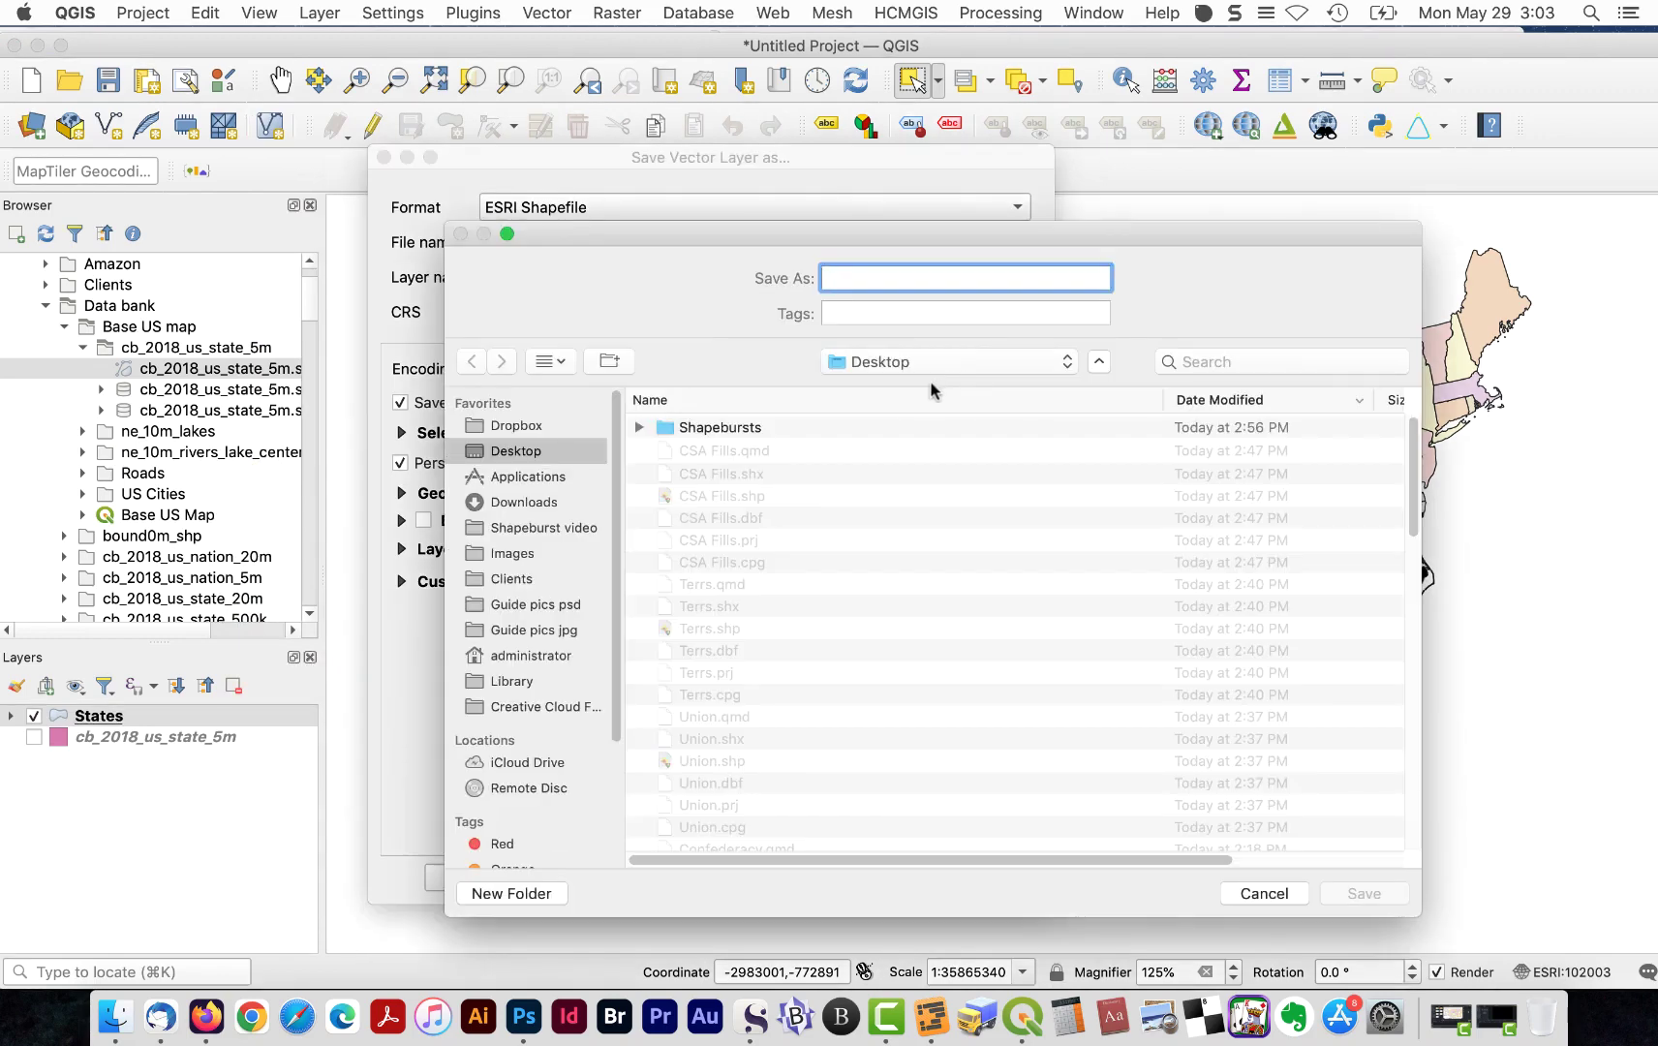
pyautogui.write('CSA')
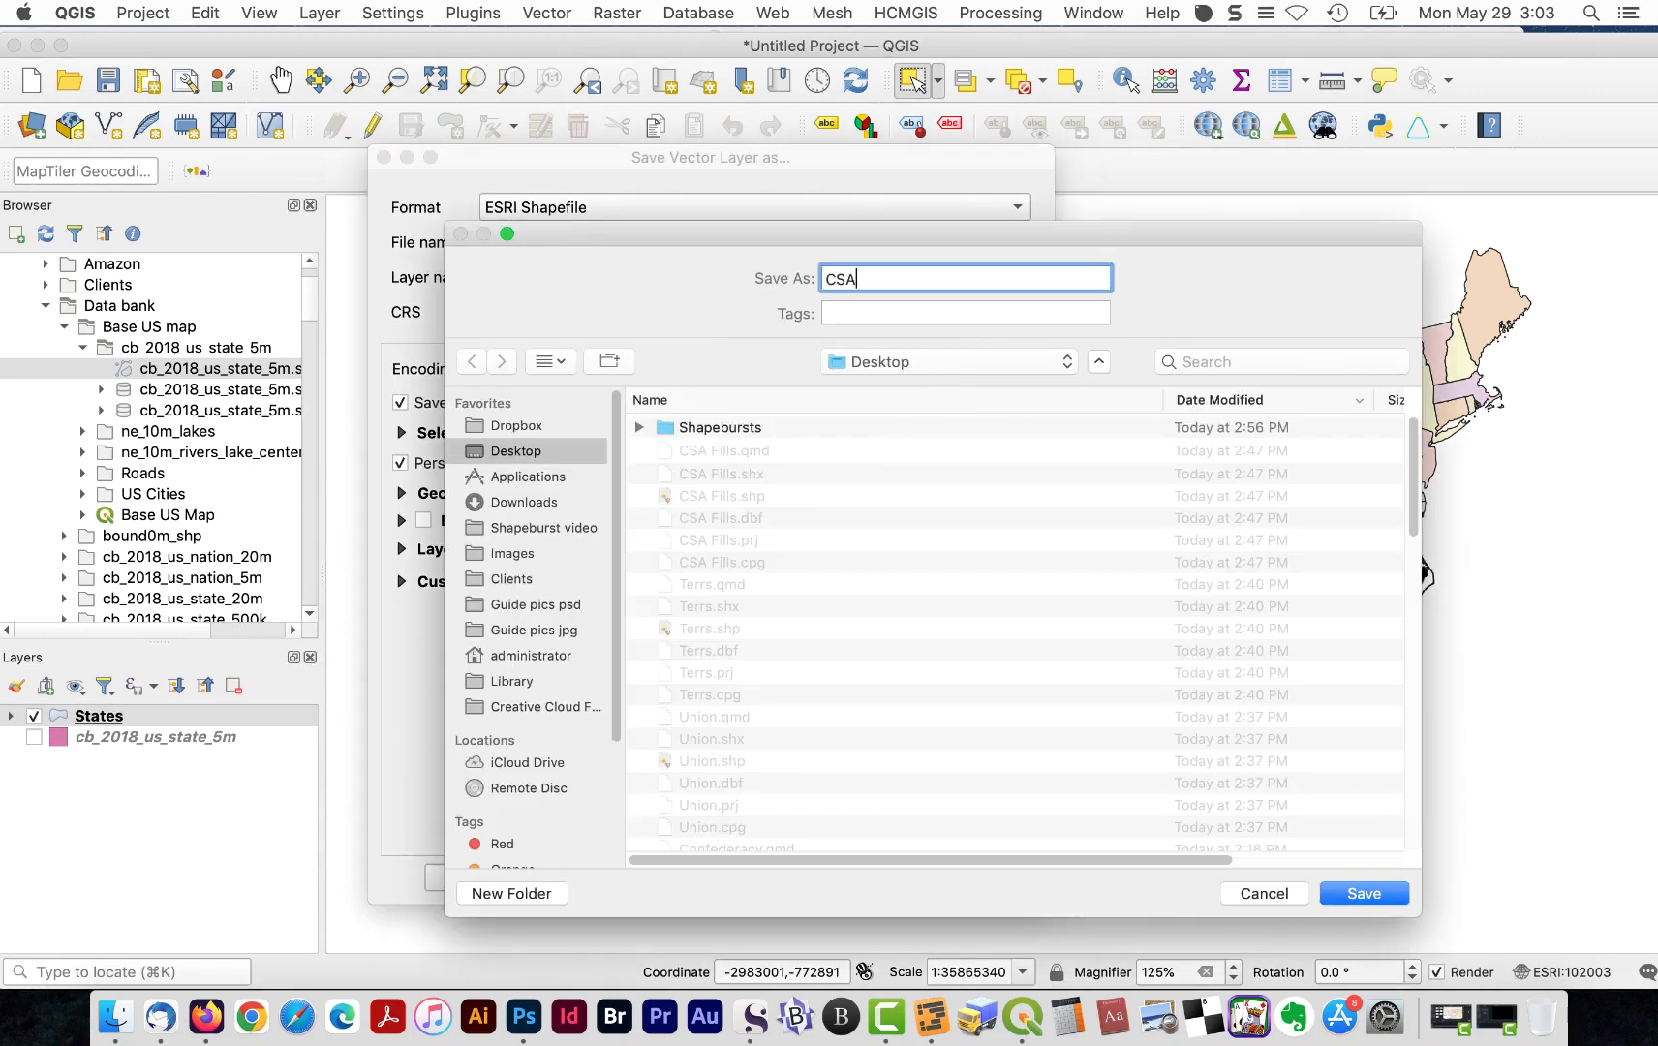
pyautogui.click(1367, 893)
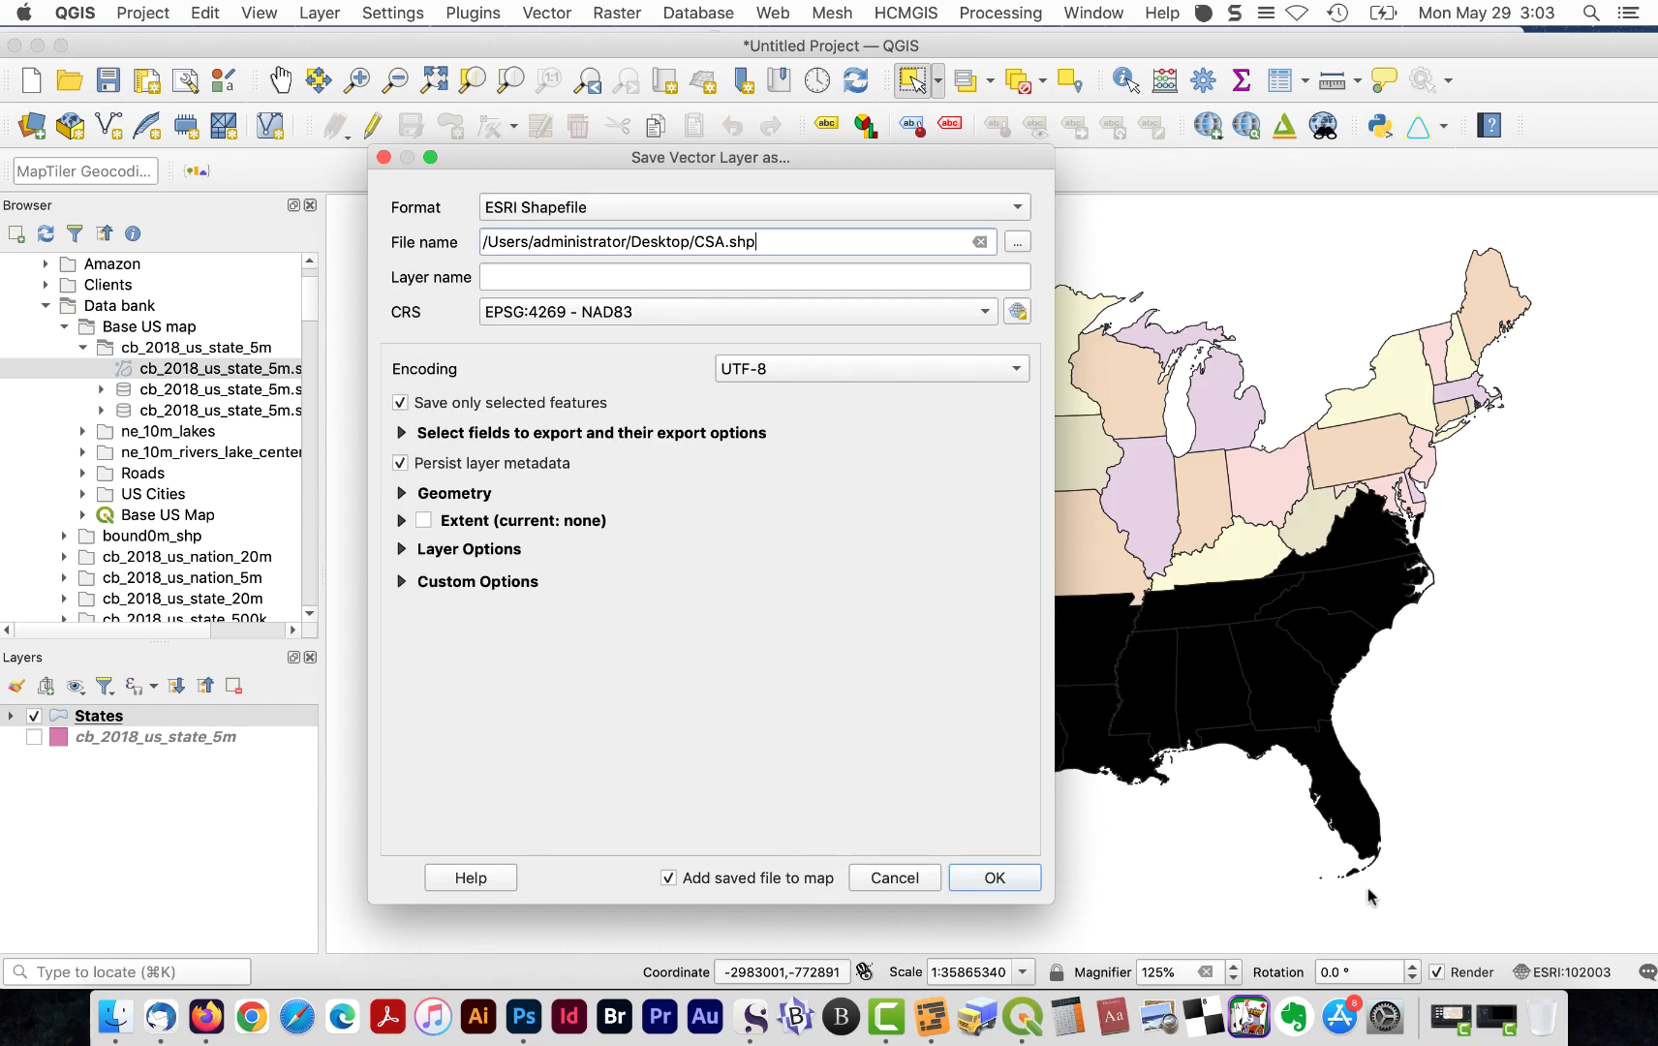
pyautogui.press('Return')
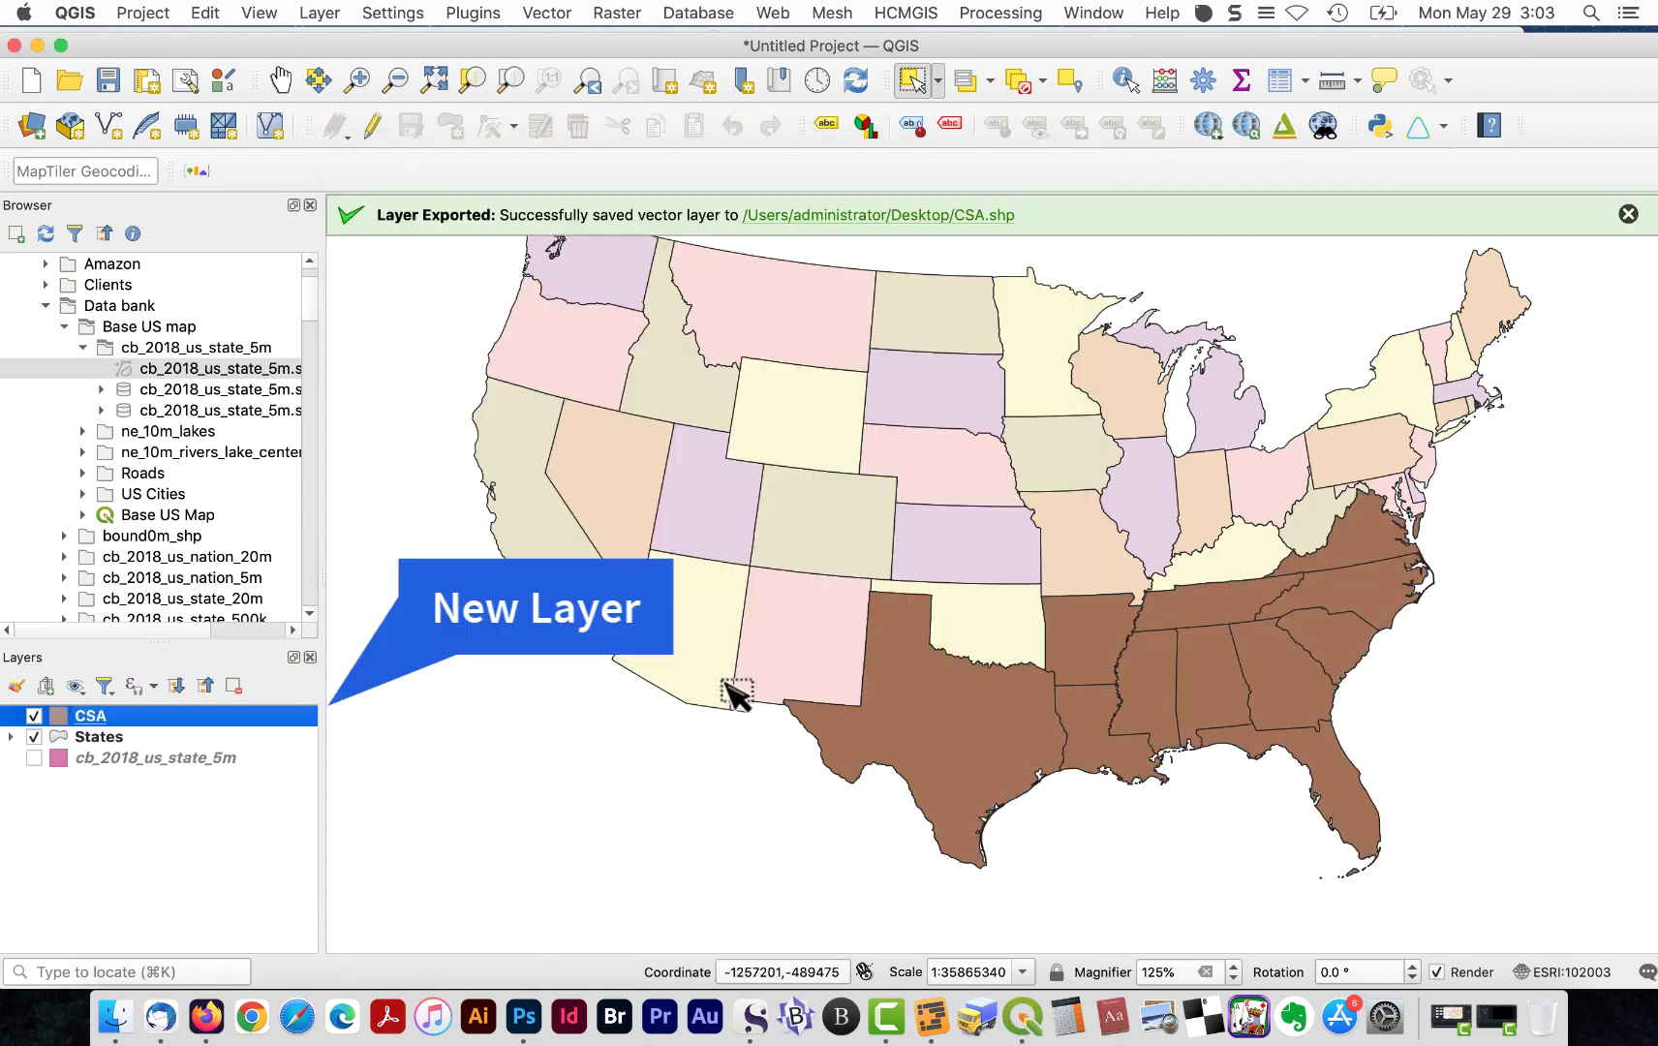
pyautogui.click(1628, 215)
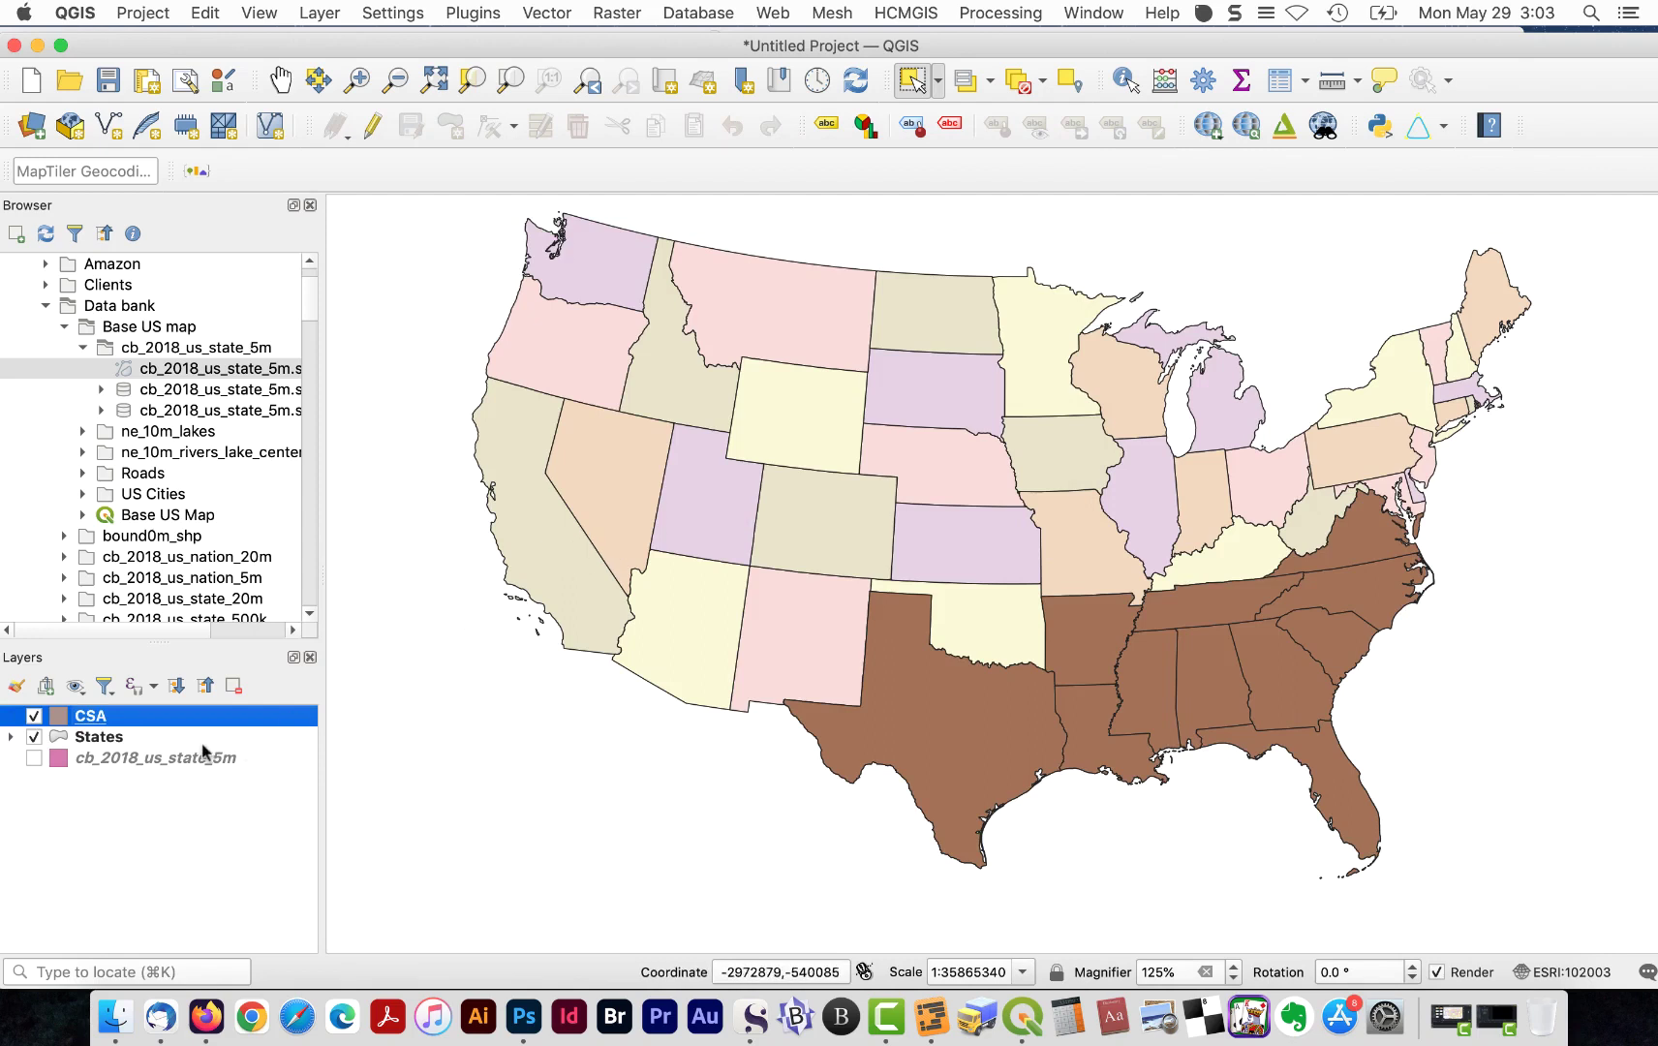
# - Hide the CSA layer and dissolve only the selected States features into a new Dissolved layer
pyautogui.click(34, 716)
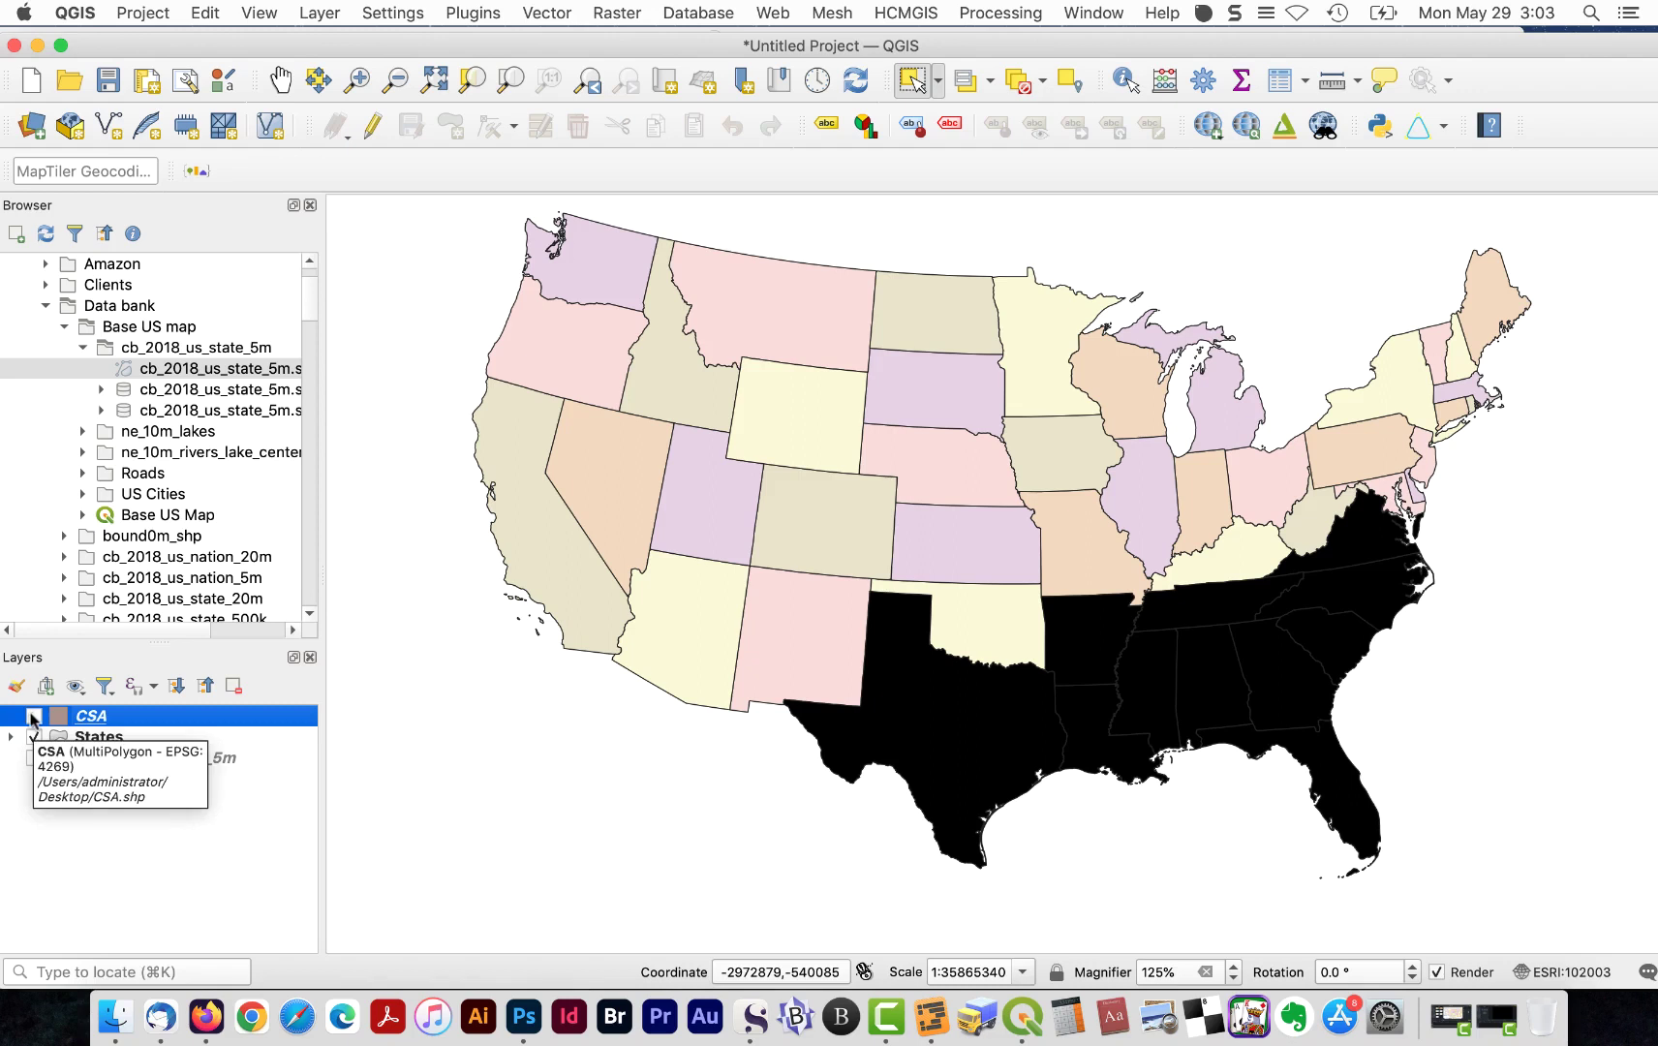
pyautogui.click(96, 737)
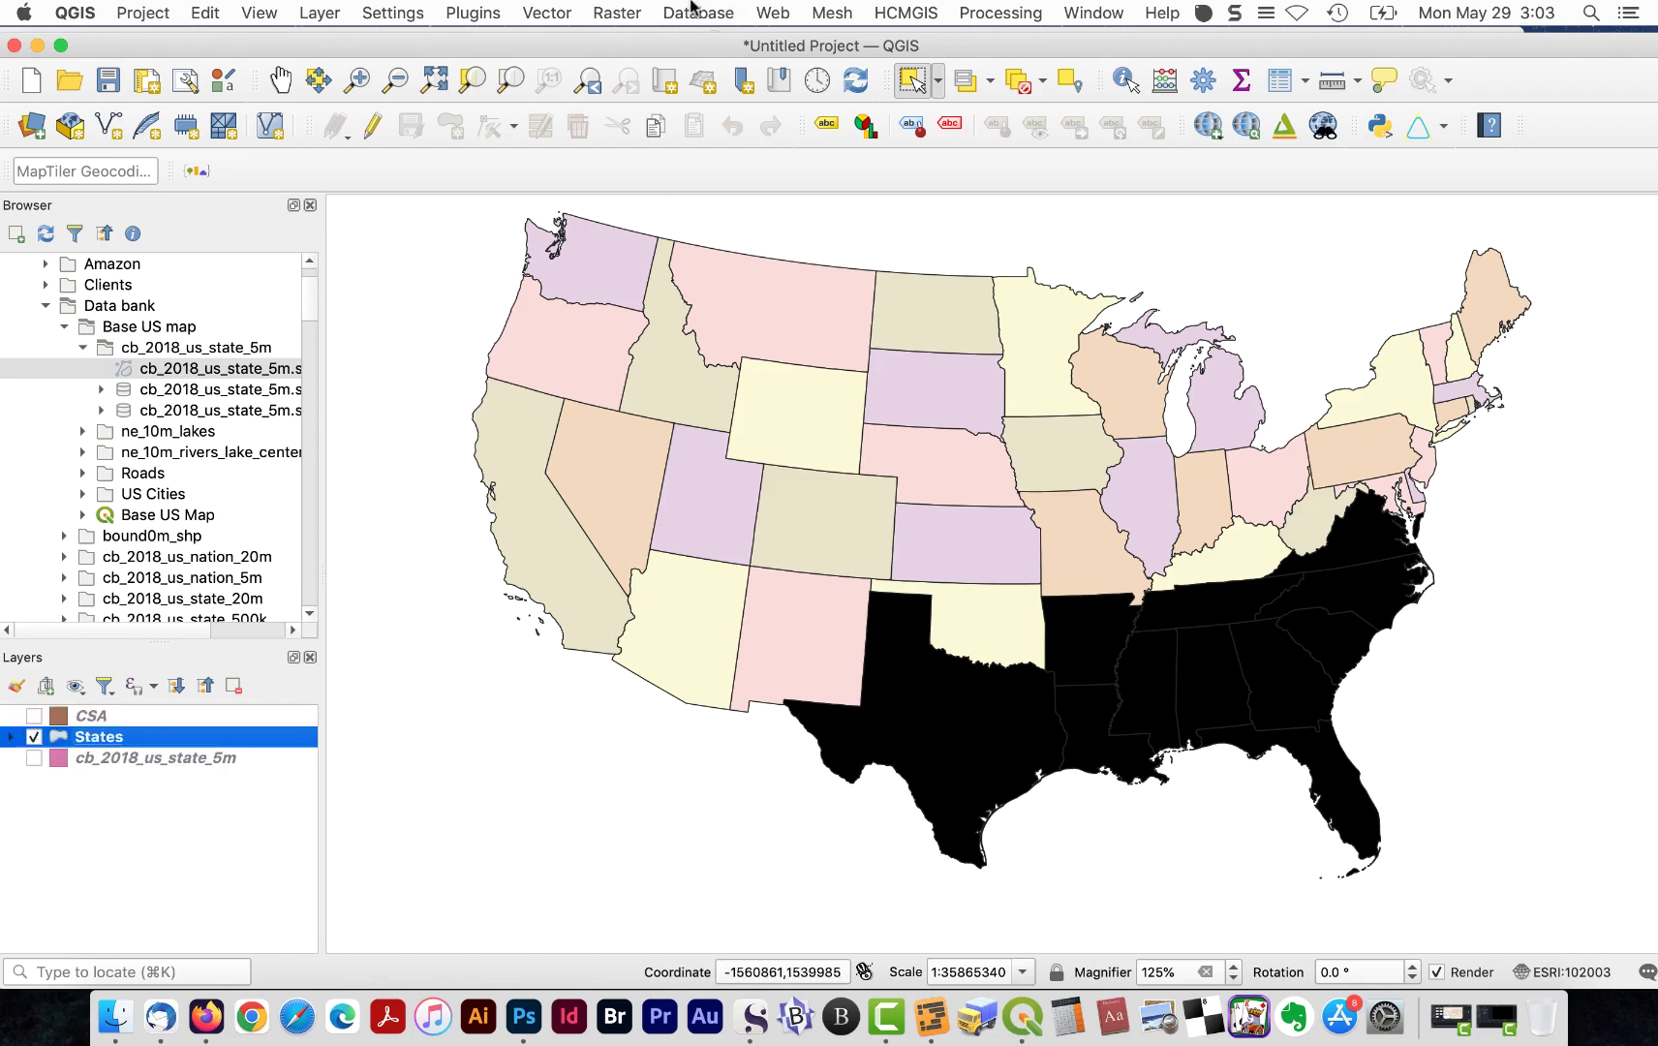
pyautogui.click(539, 14)
pyautogui.moveTo(605, 109)
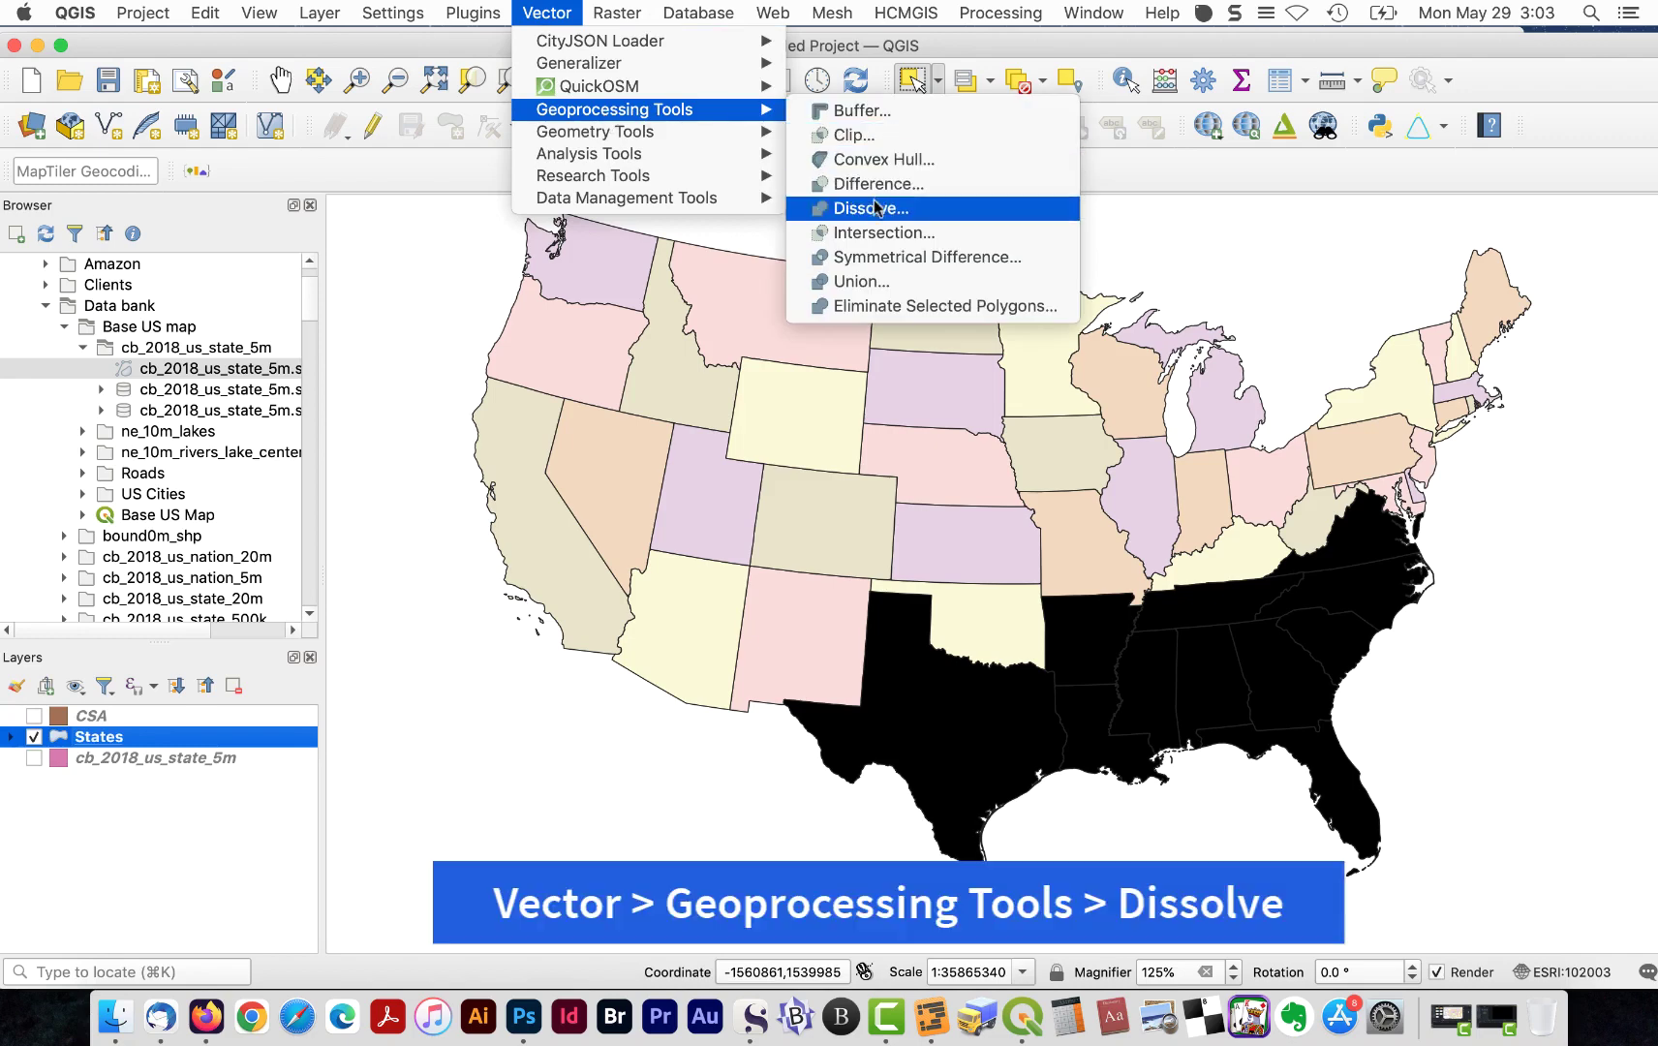
pyautogui.click(875, 208)
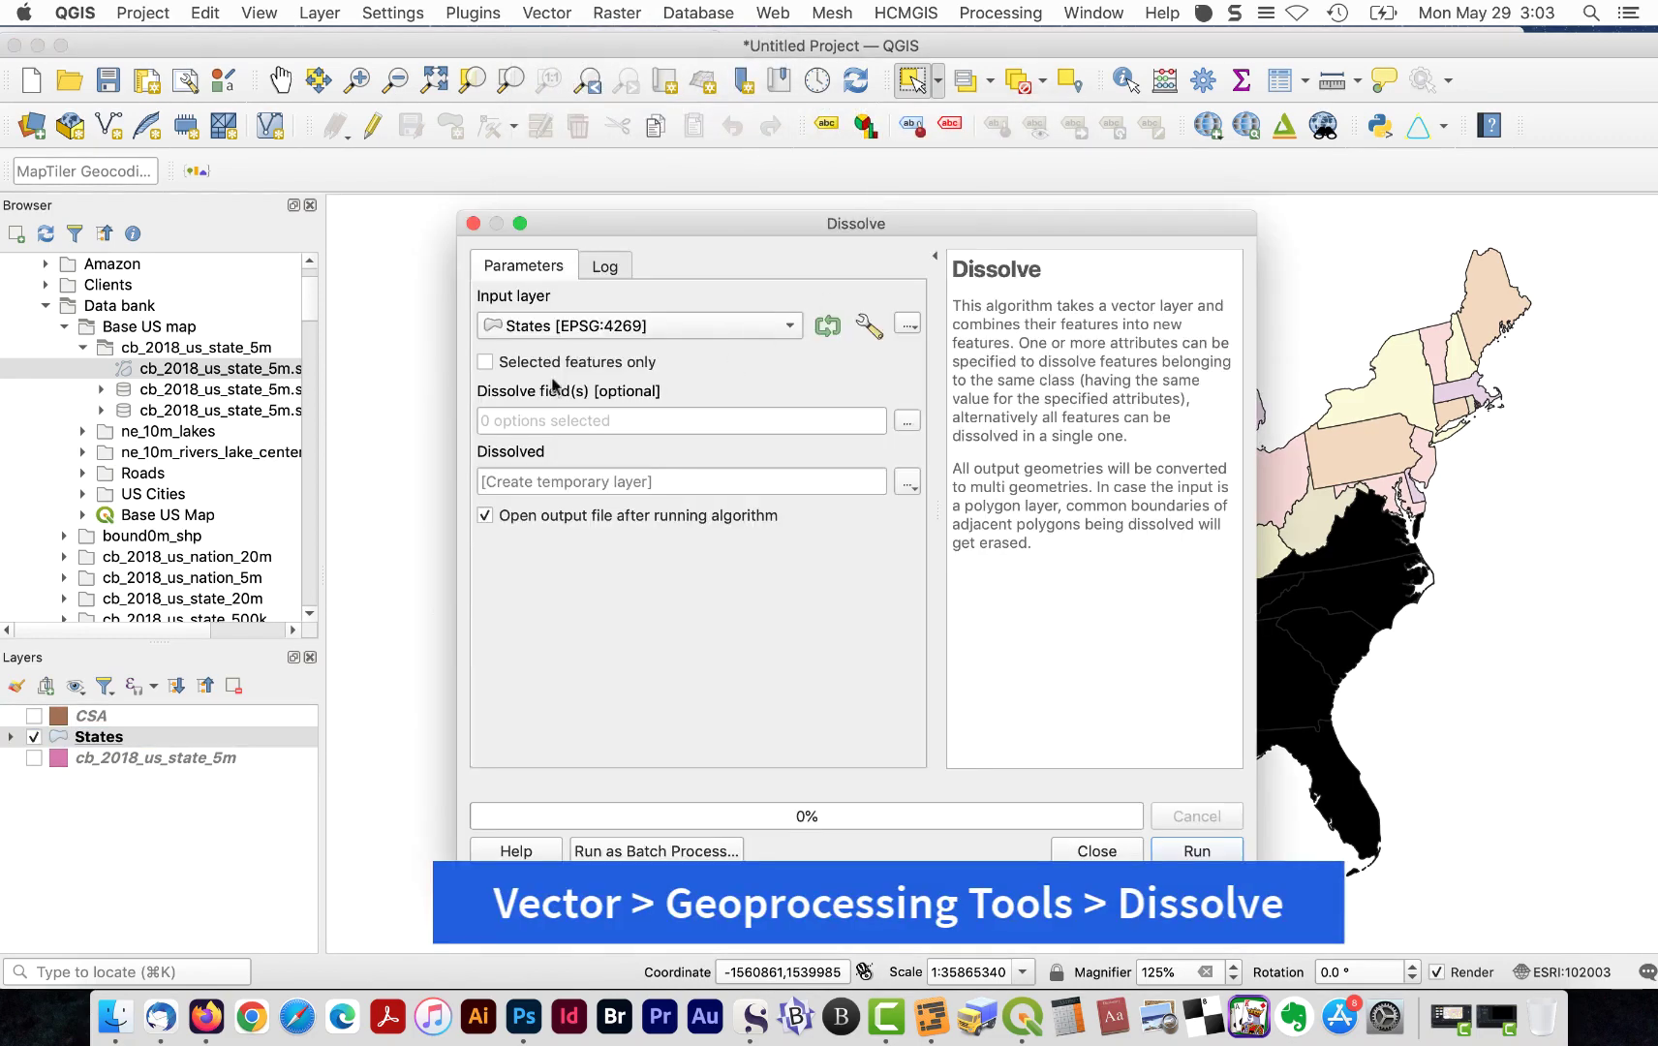
pyautogui.click(485, 364)
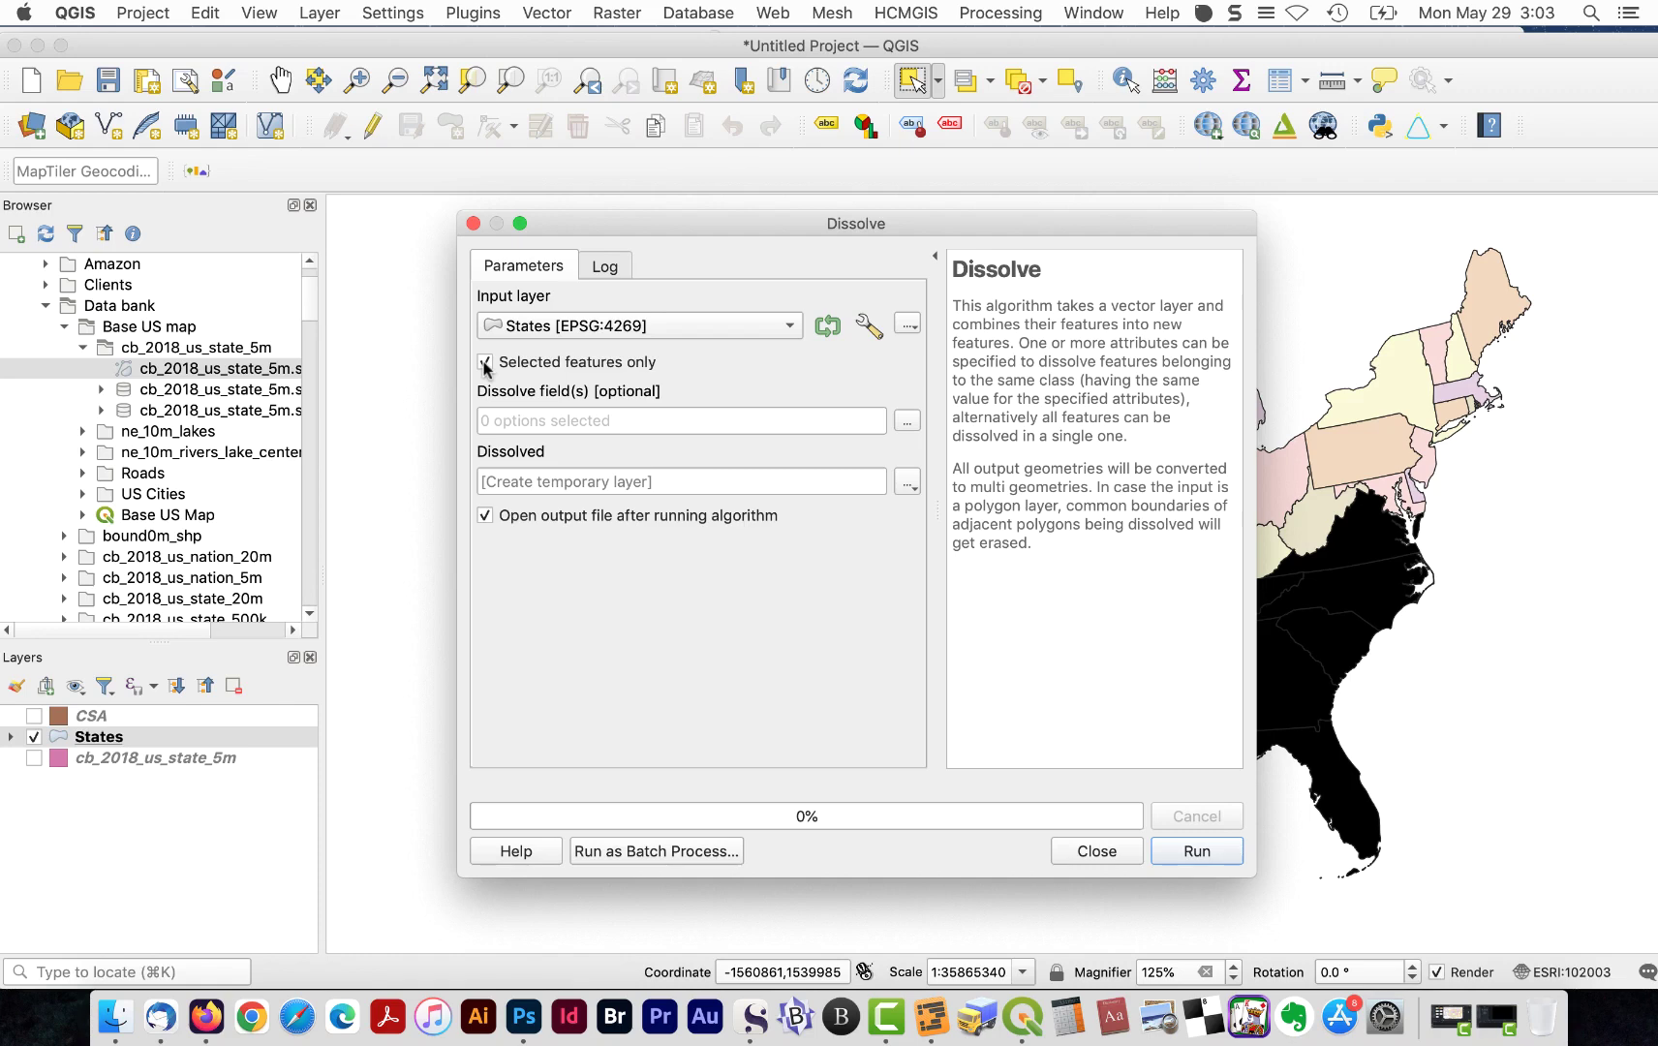
pyautogui.click(1183, 852)
pyautogui.click(1063, 854)
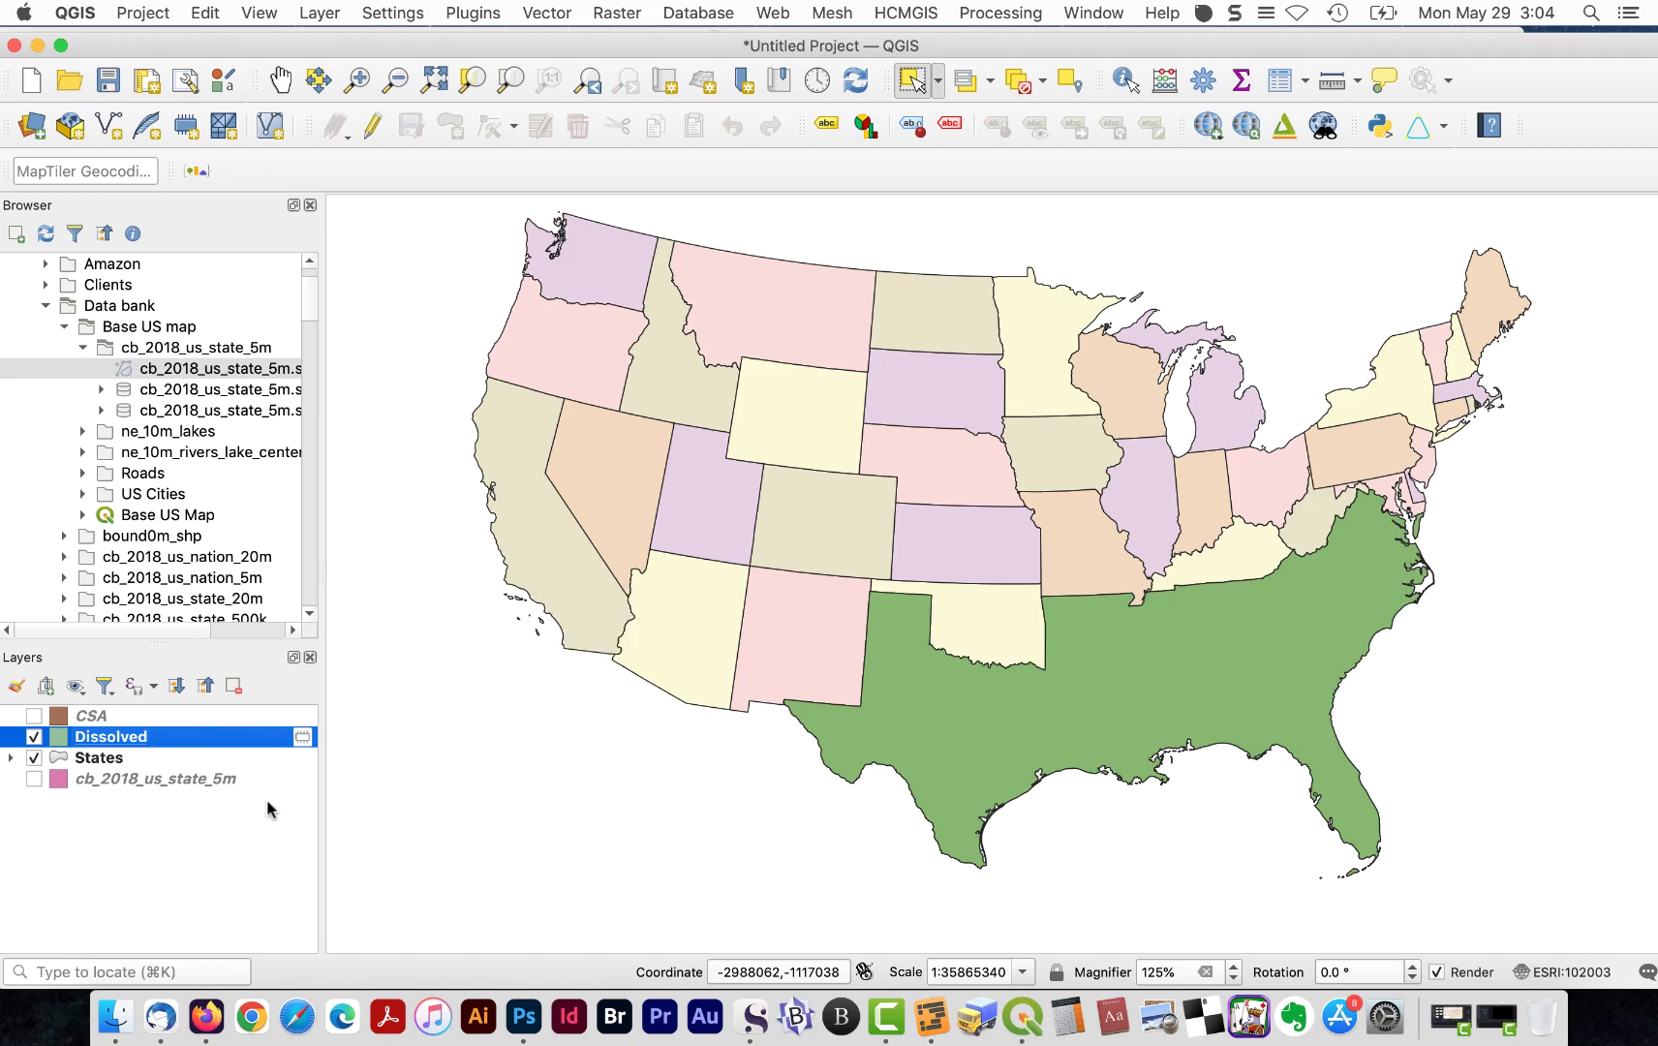
# - Change the Dissolved fill to Shapeburst with a gray-to-near-white gradient
pyautogui.doubleClick(189, 736)
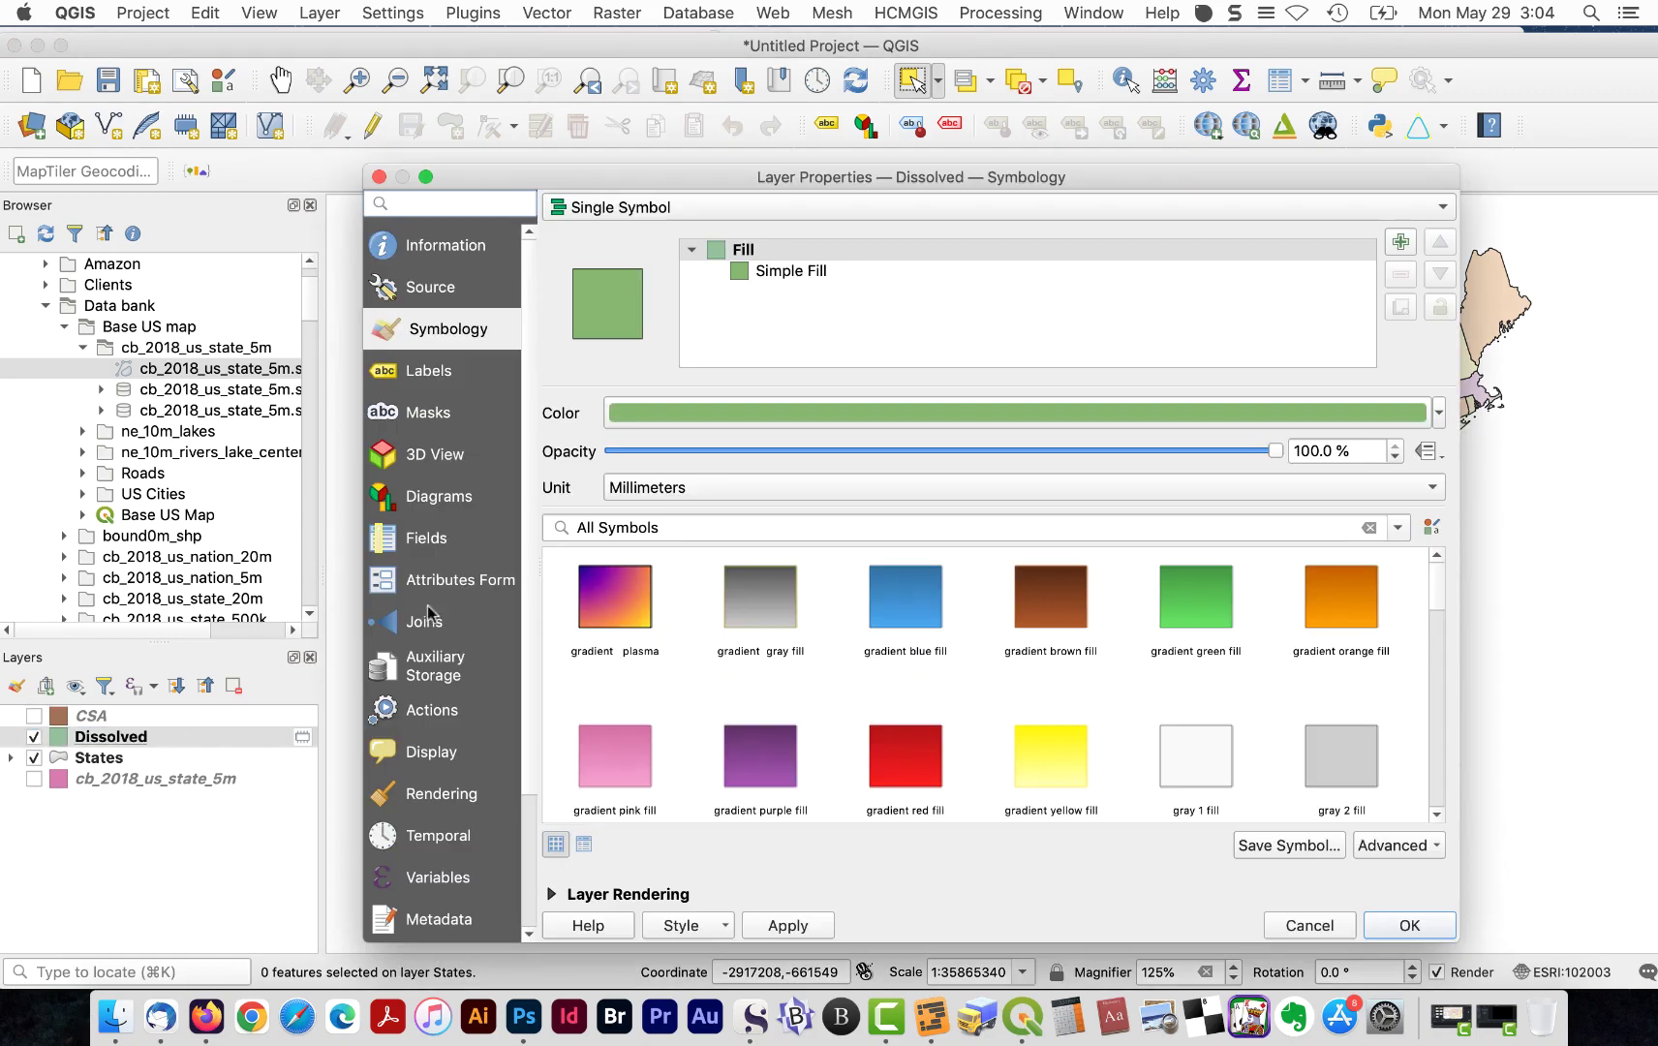
pyautogui.click(797, 275)
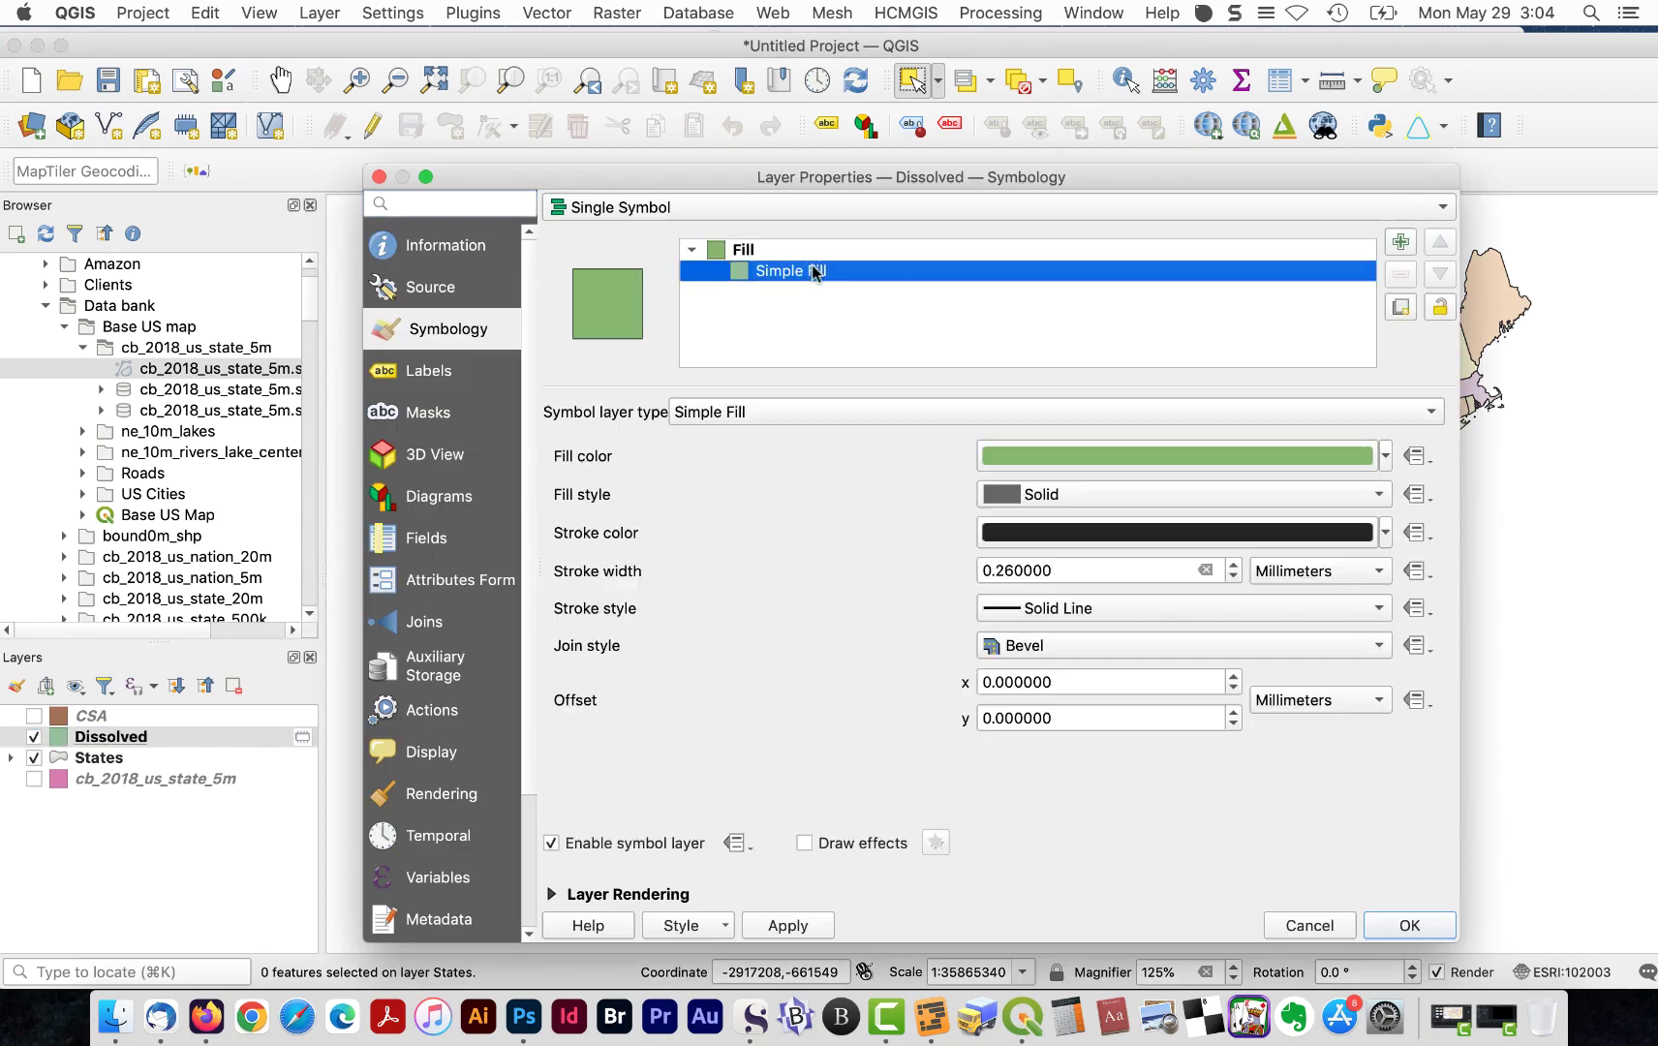
pyautogui.click(792, 416)
pyautogui.click(807, 385)
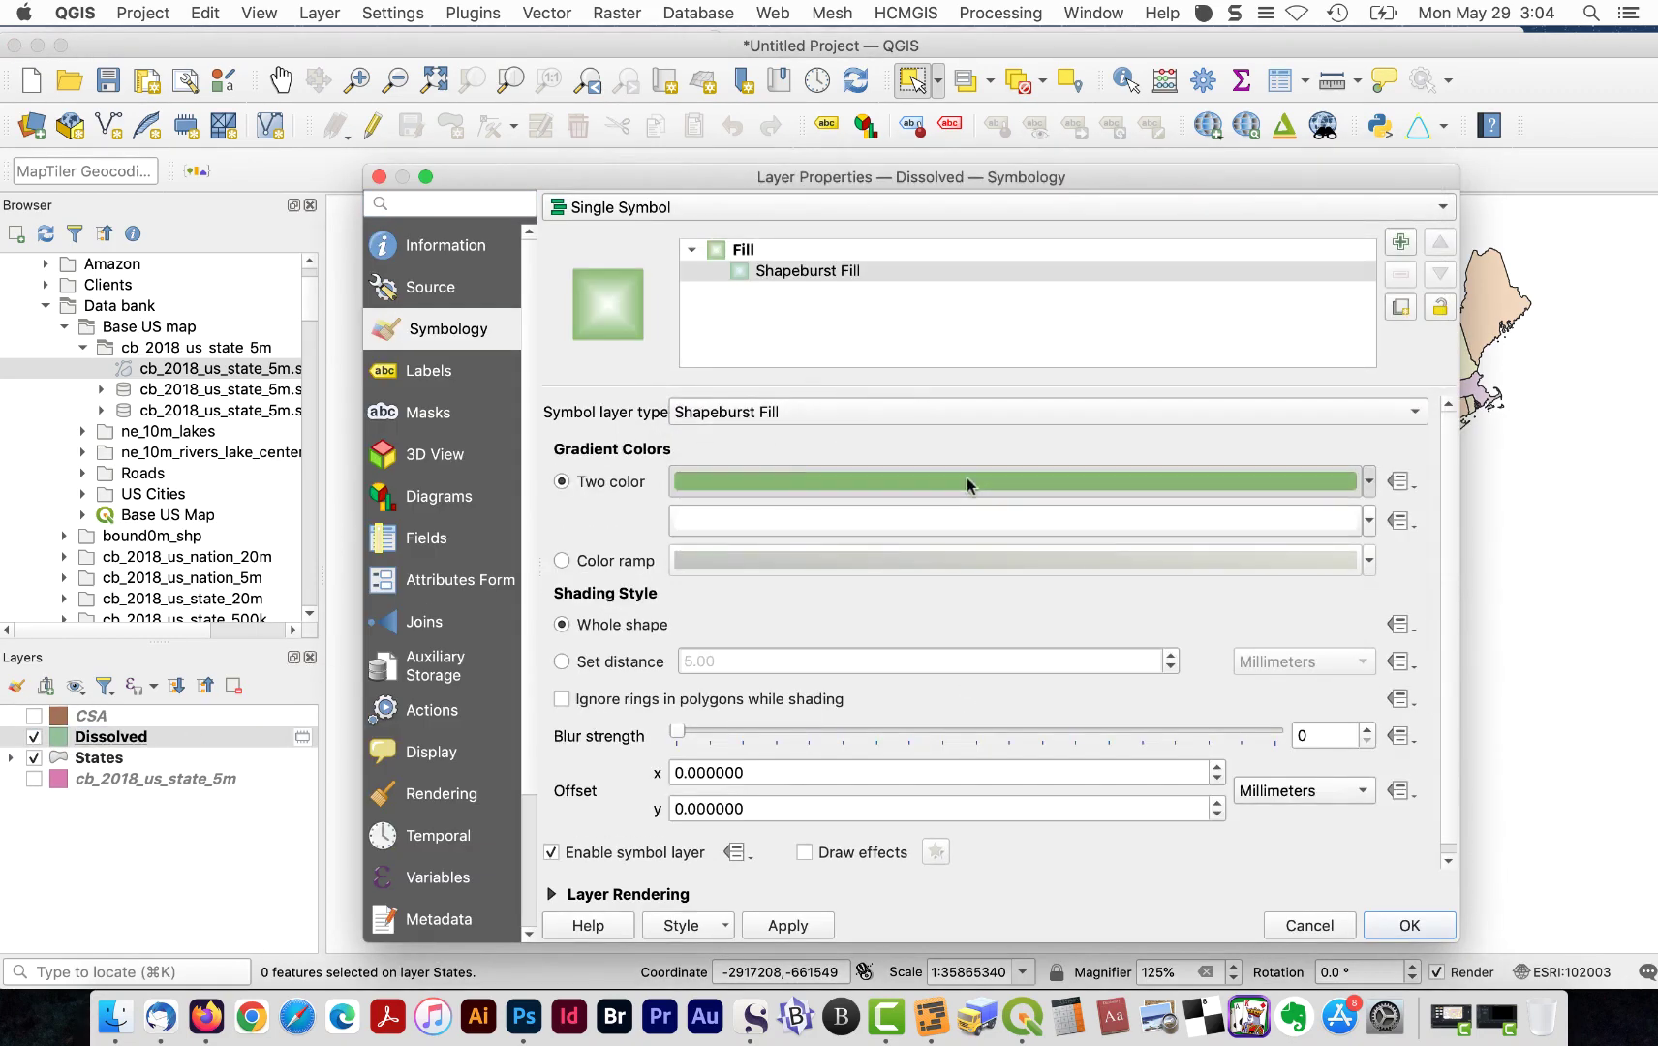
pyautogui.click(965, 482)
pyautogui.moveTo(692, 433); pyautogui.dragTo(706, 474)
pyautogui.click(1168, 685)
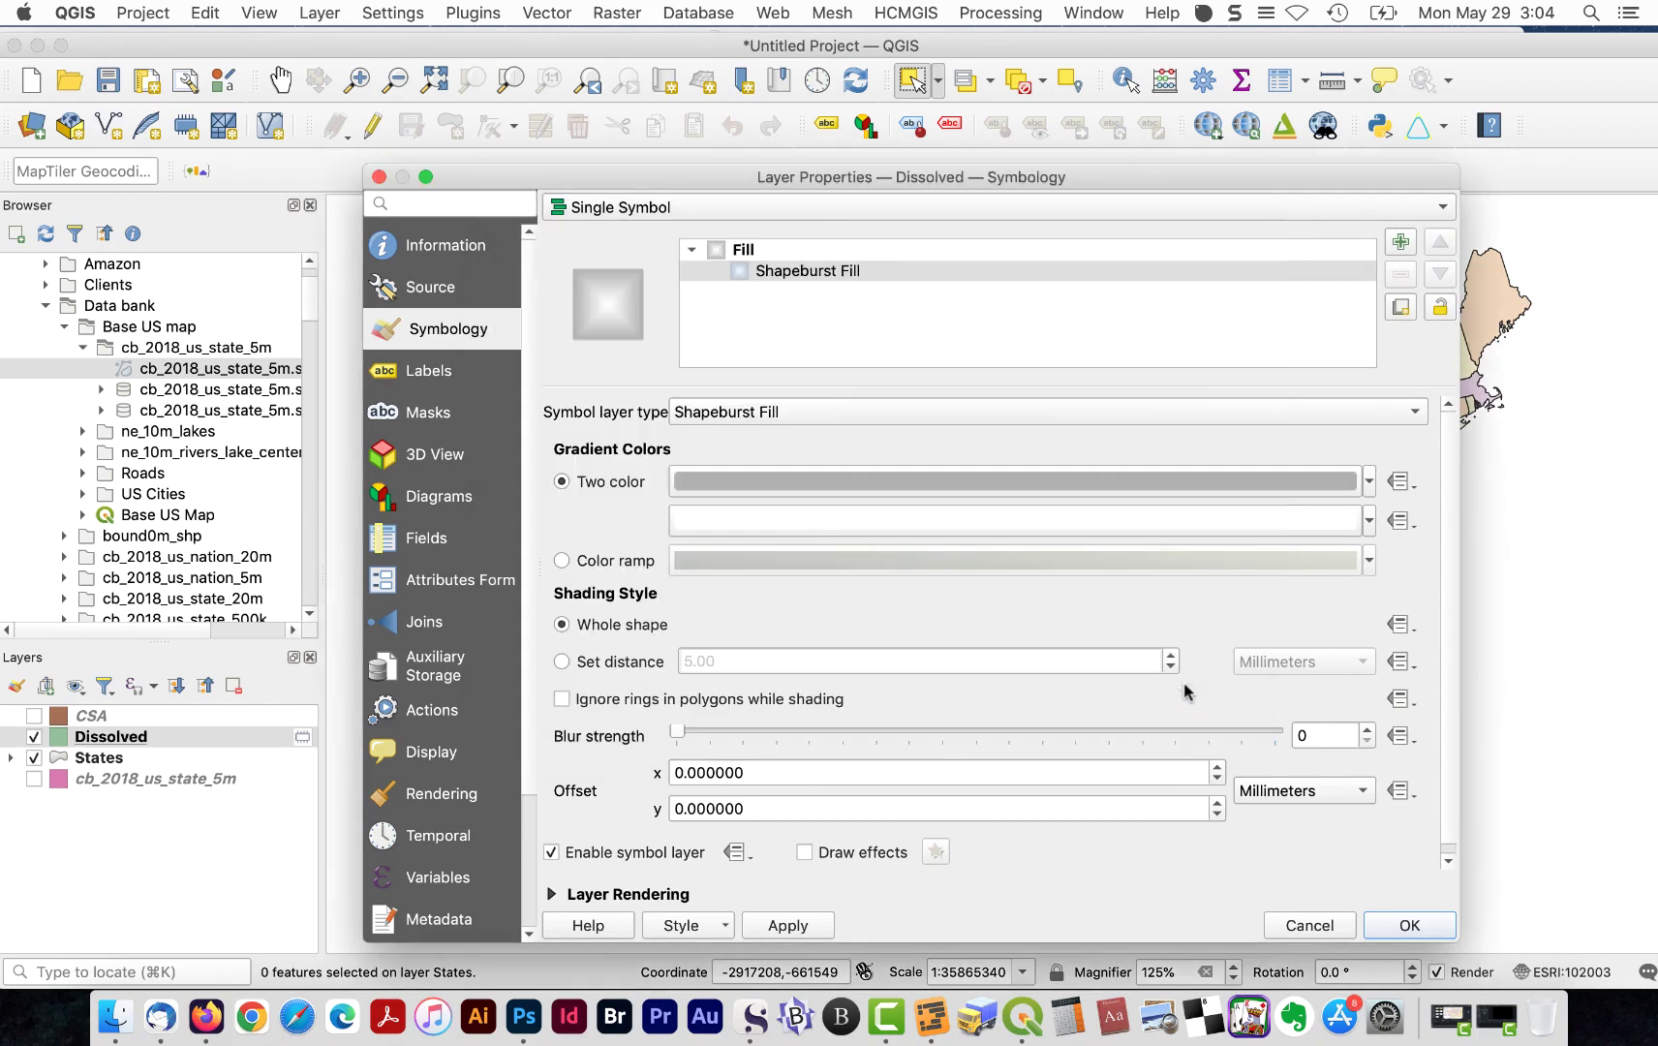
pyautogui.click(809, 521)
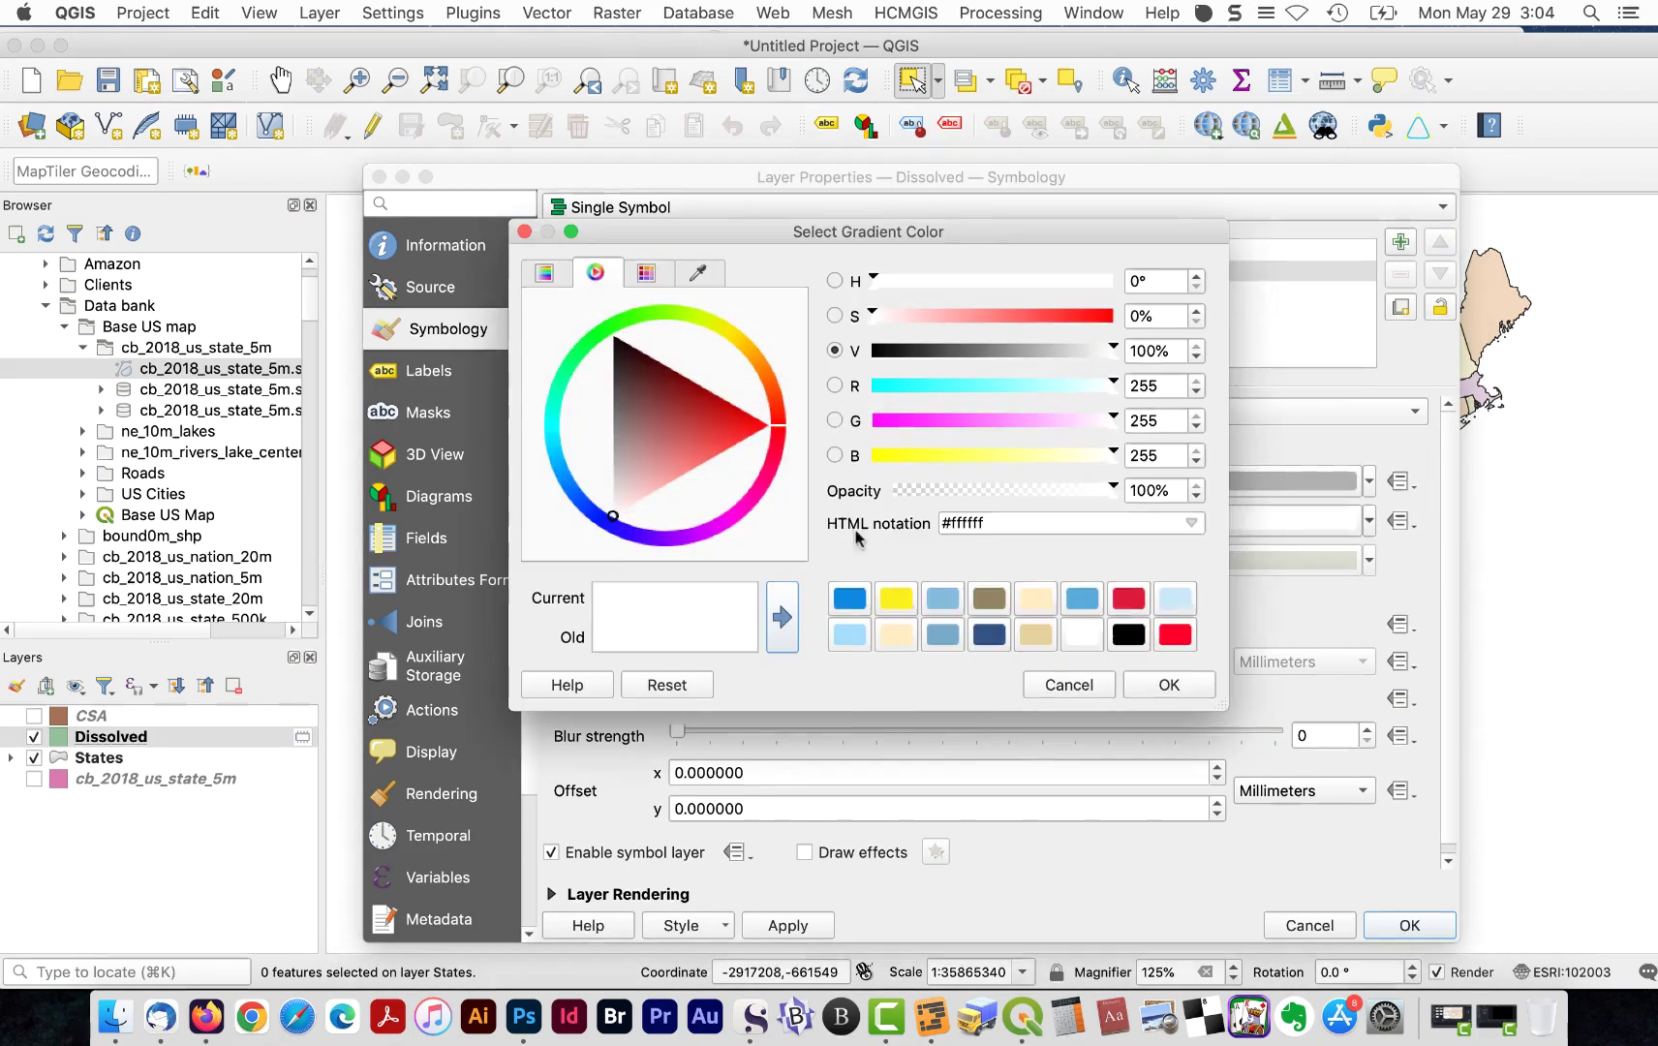
pyautogui.click(1083, 635)
pyautogui.click(1169, 684)
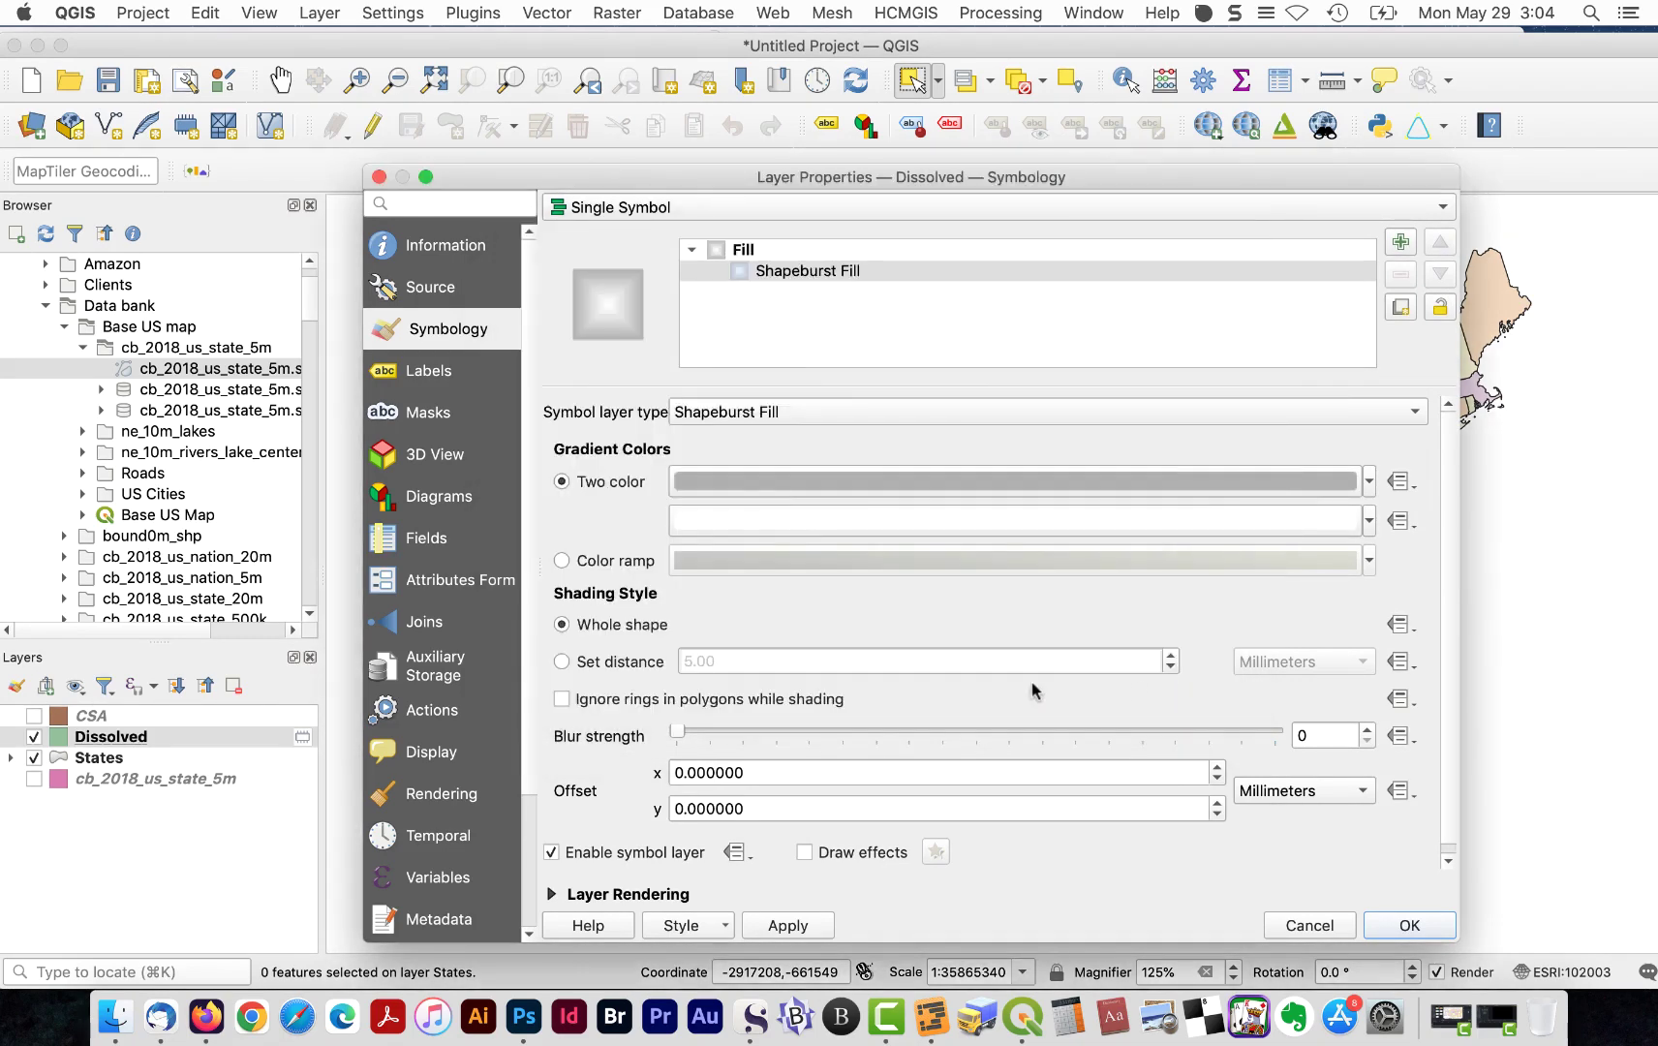
# - Limit the shapeburst shading to 4 mm from the edges with blur strength 10 and apply
pyautogui.click(561, 661)
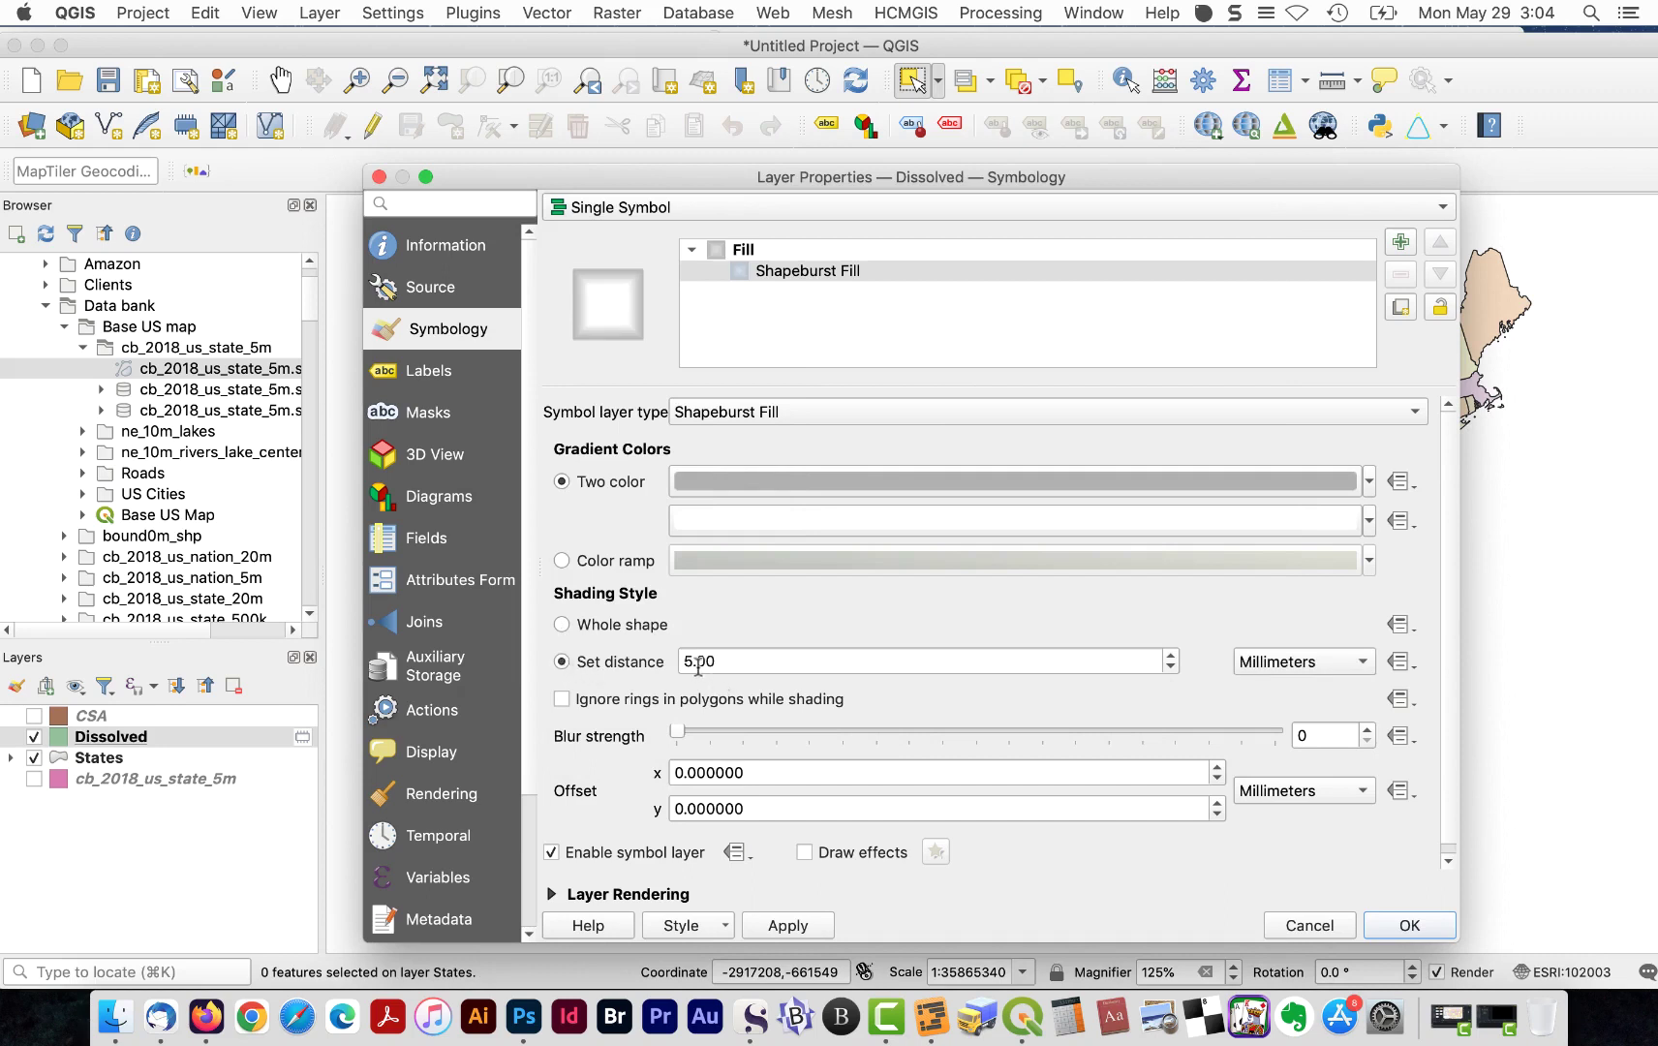
pyautogui.doubleClick(687, 662)
pyautogui.write('4')
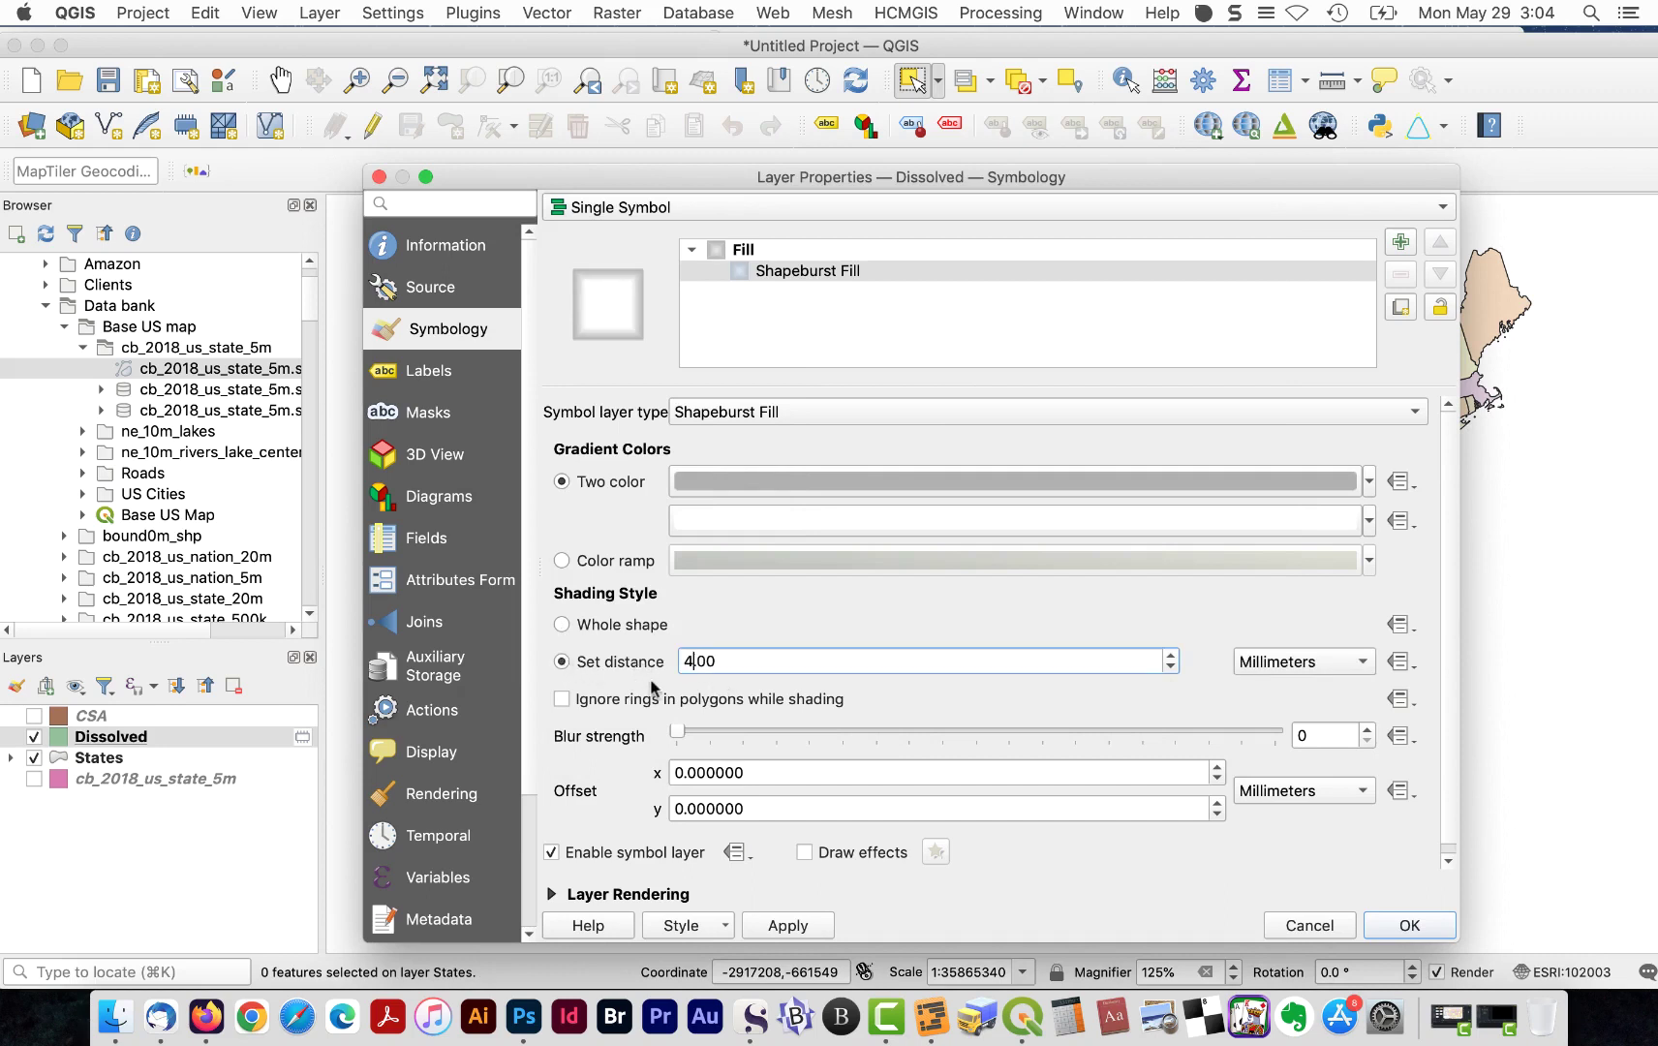
pyautogui.moveTo(677, 733); pyautogui.dragTo(1019, 736)
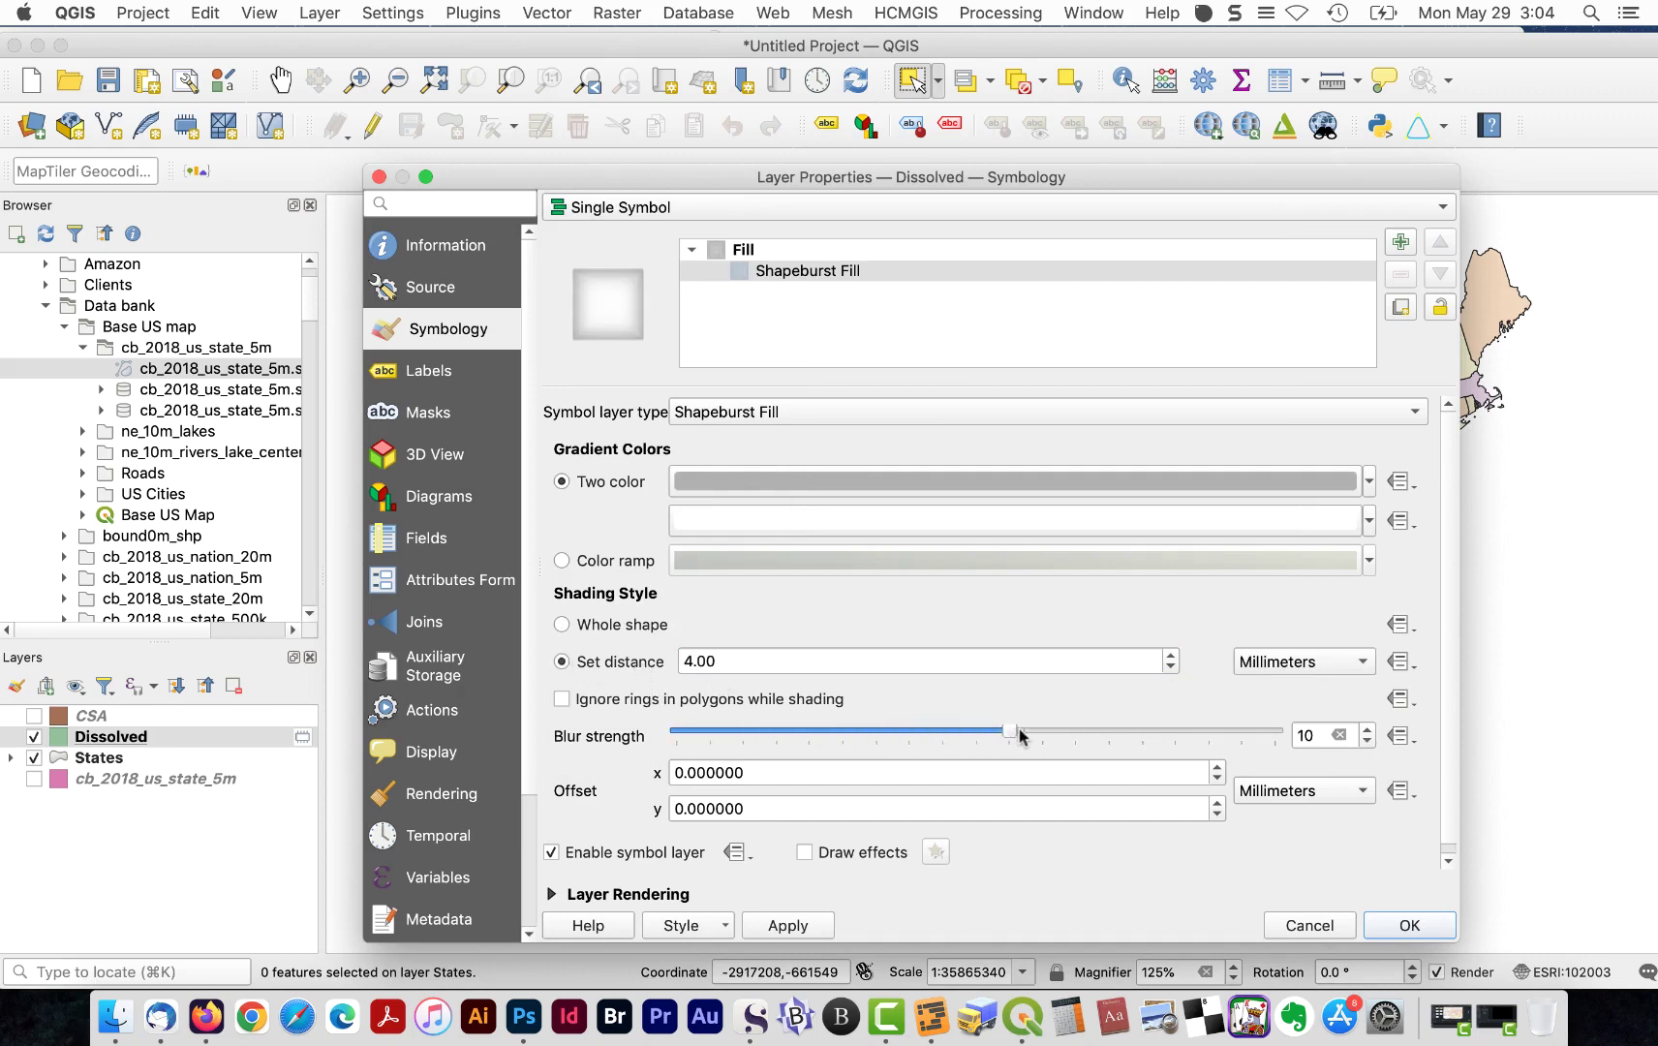
pyautogui.click(1409, 925)
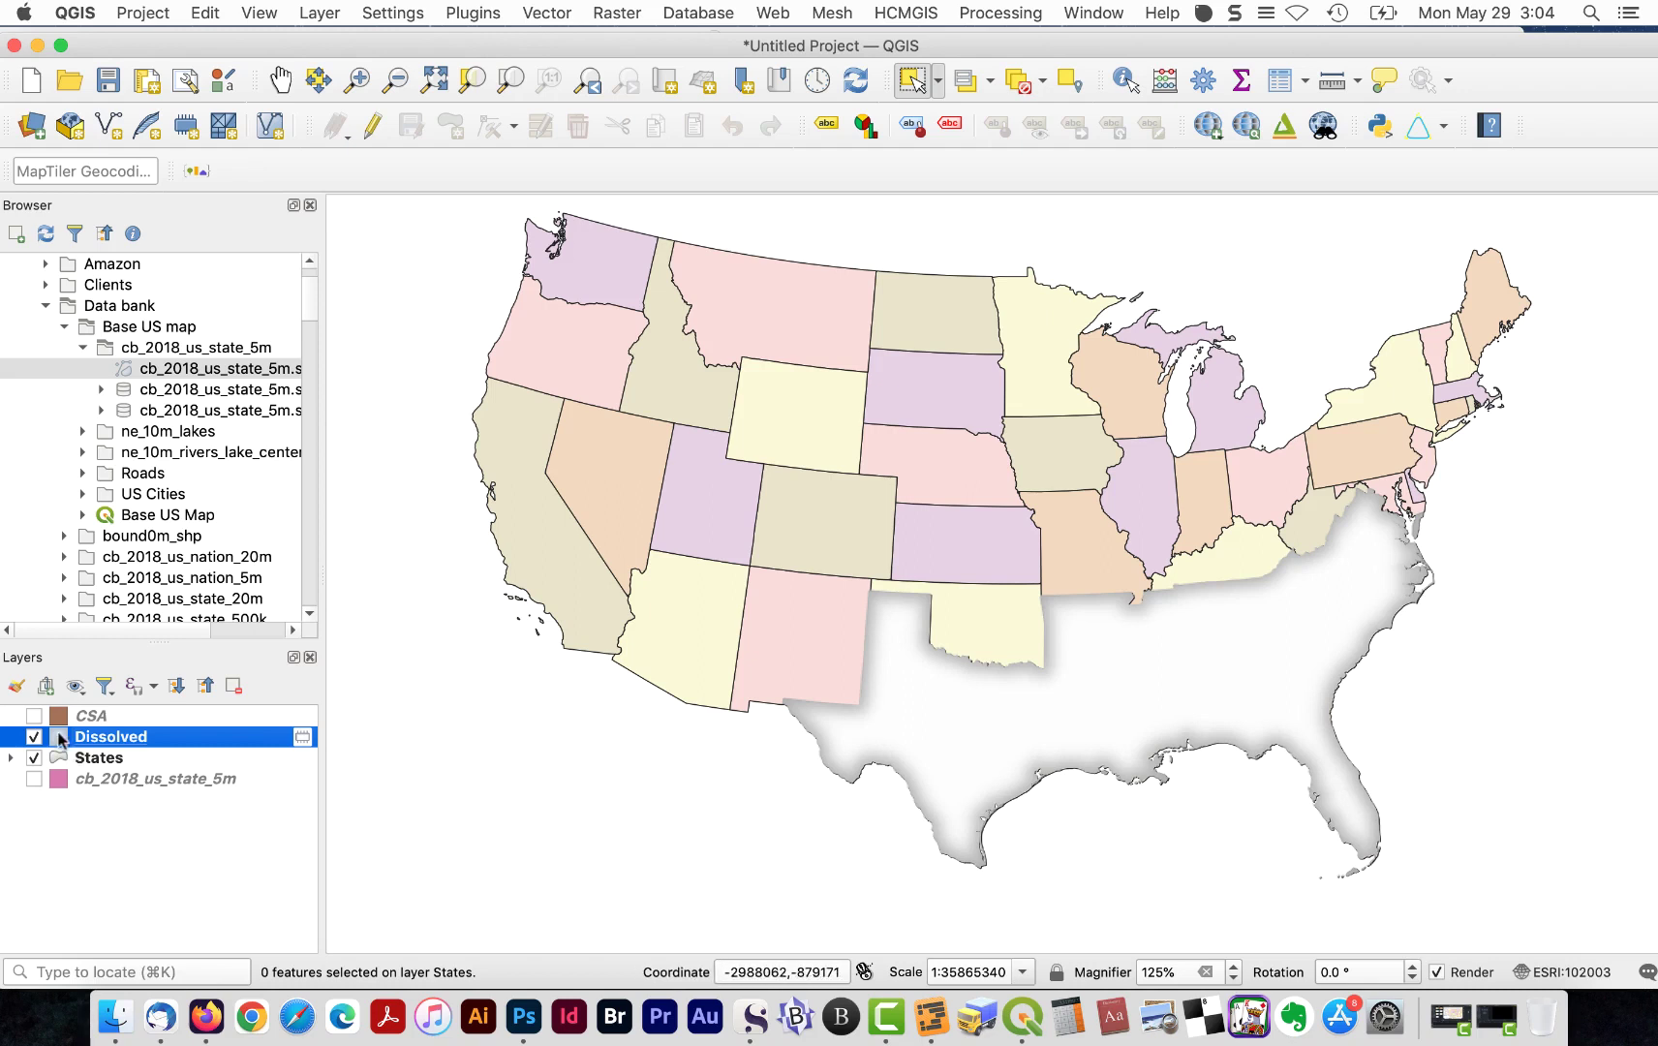
# - Show the CSA layer again and set its simple fill style to No Brush
pyautogui.click(34, 716)
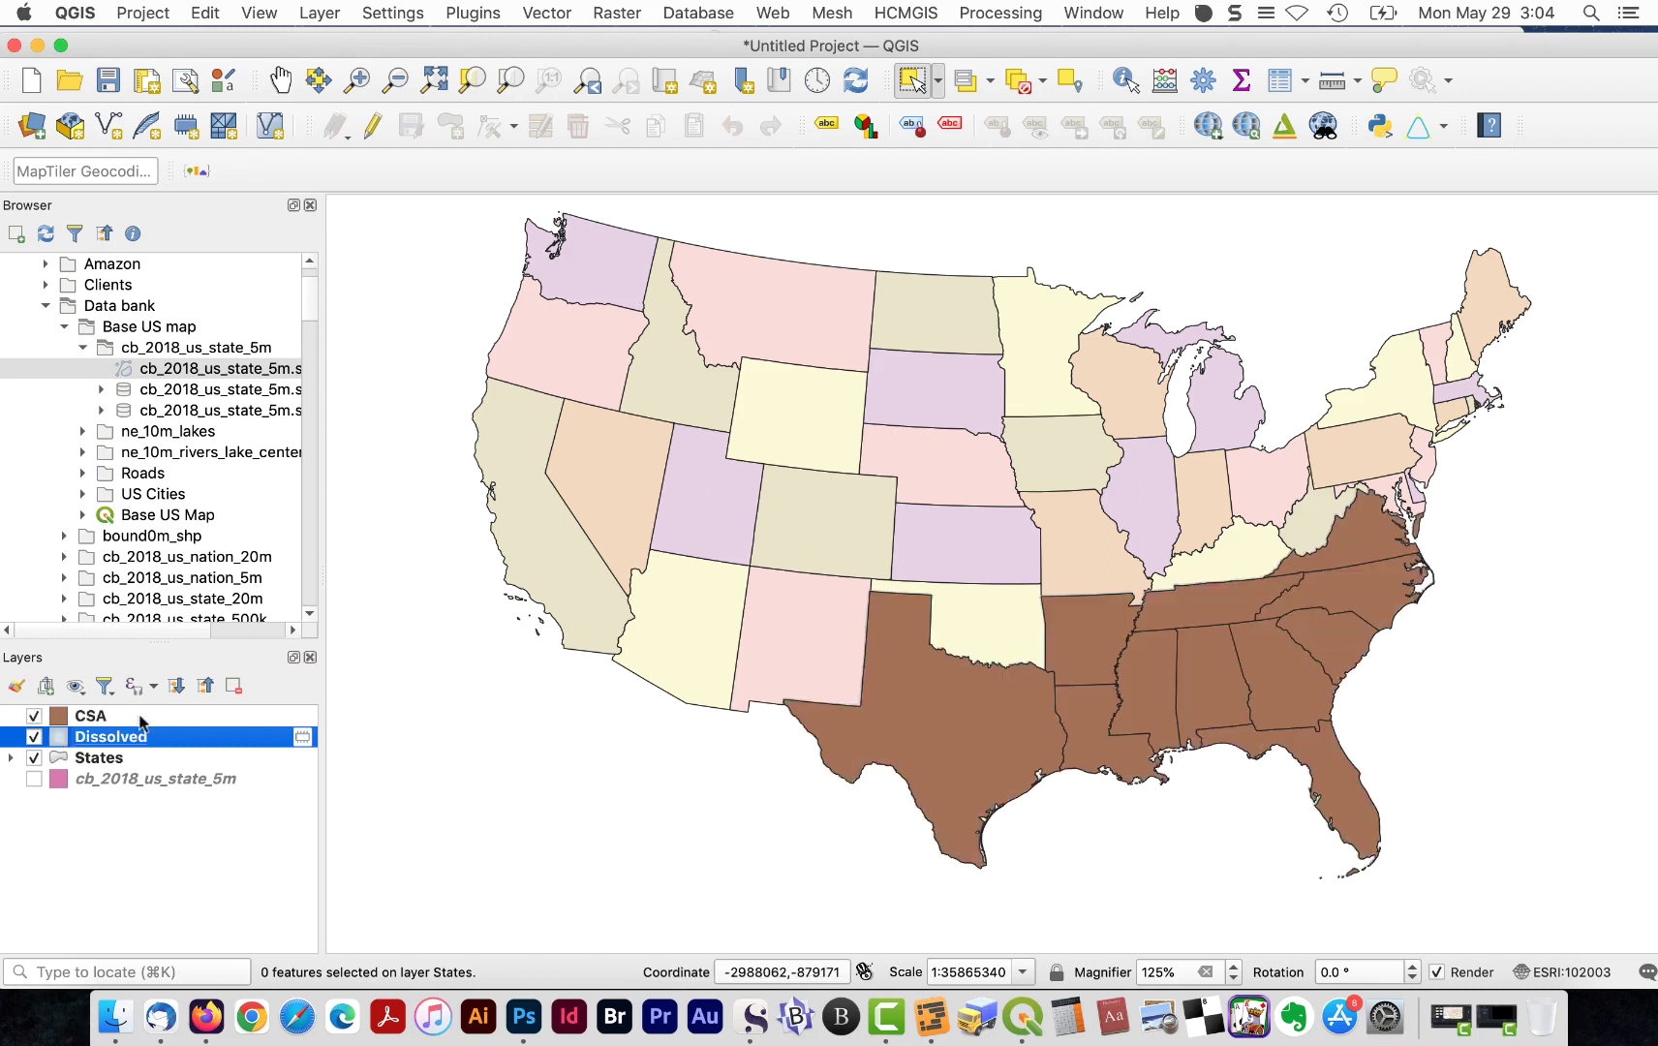
pyautogui.click(141, 723)
pyautogui.doubleClick(142, 723)
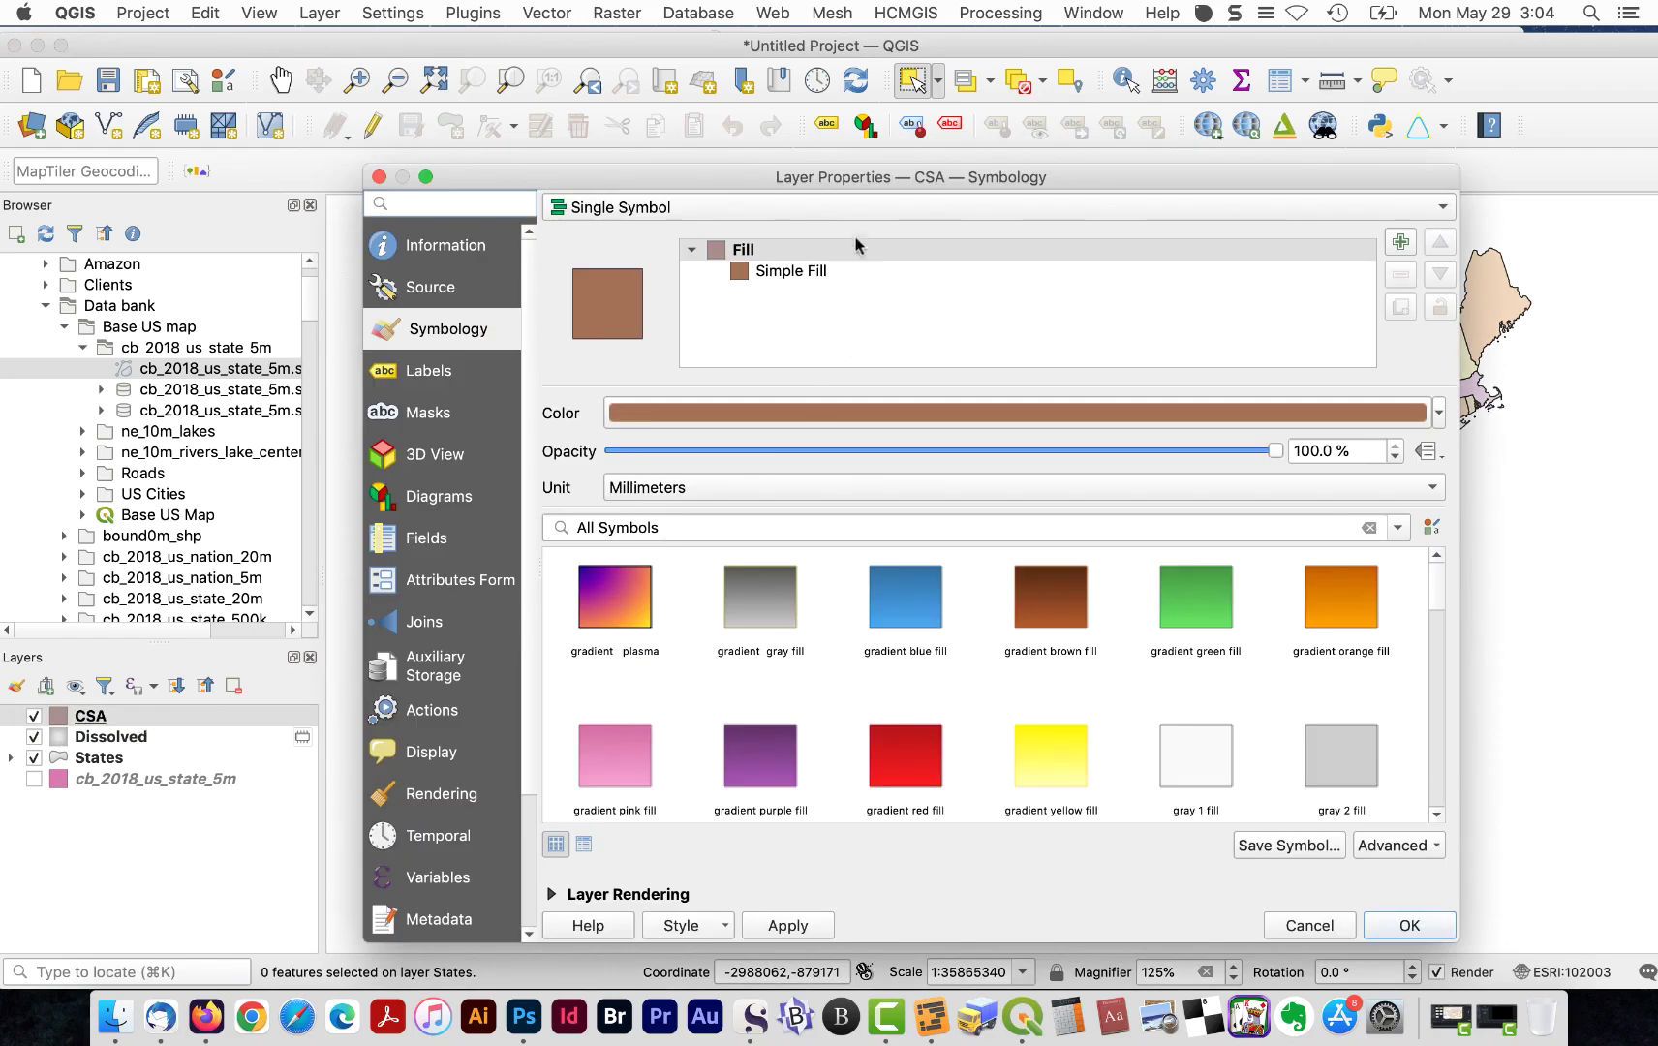
pyautogui.click(811, 272)
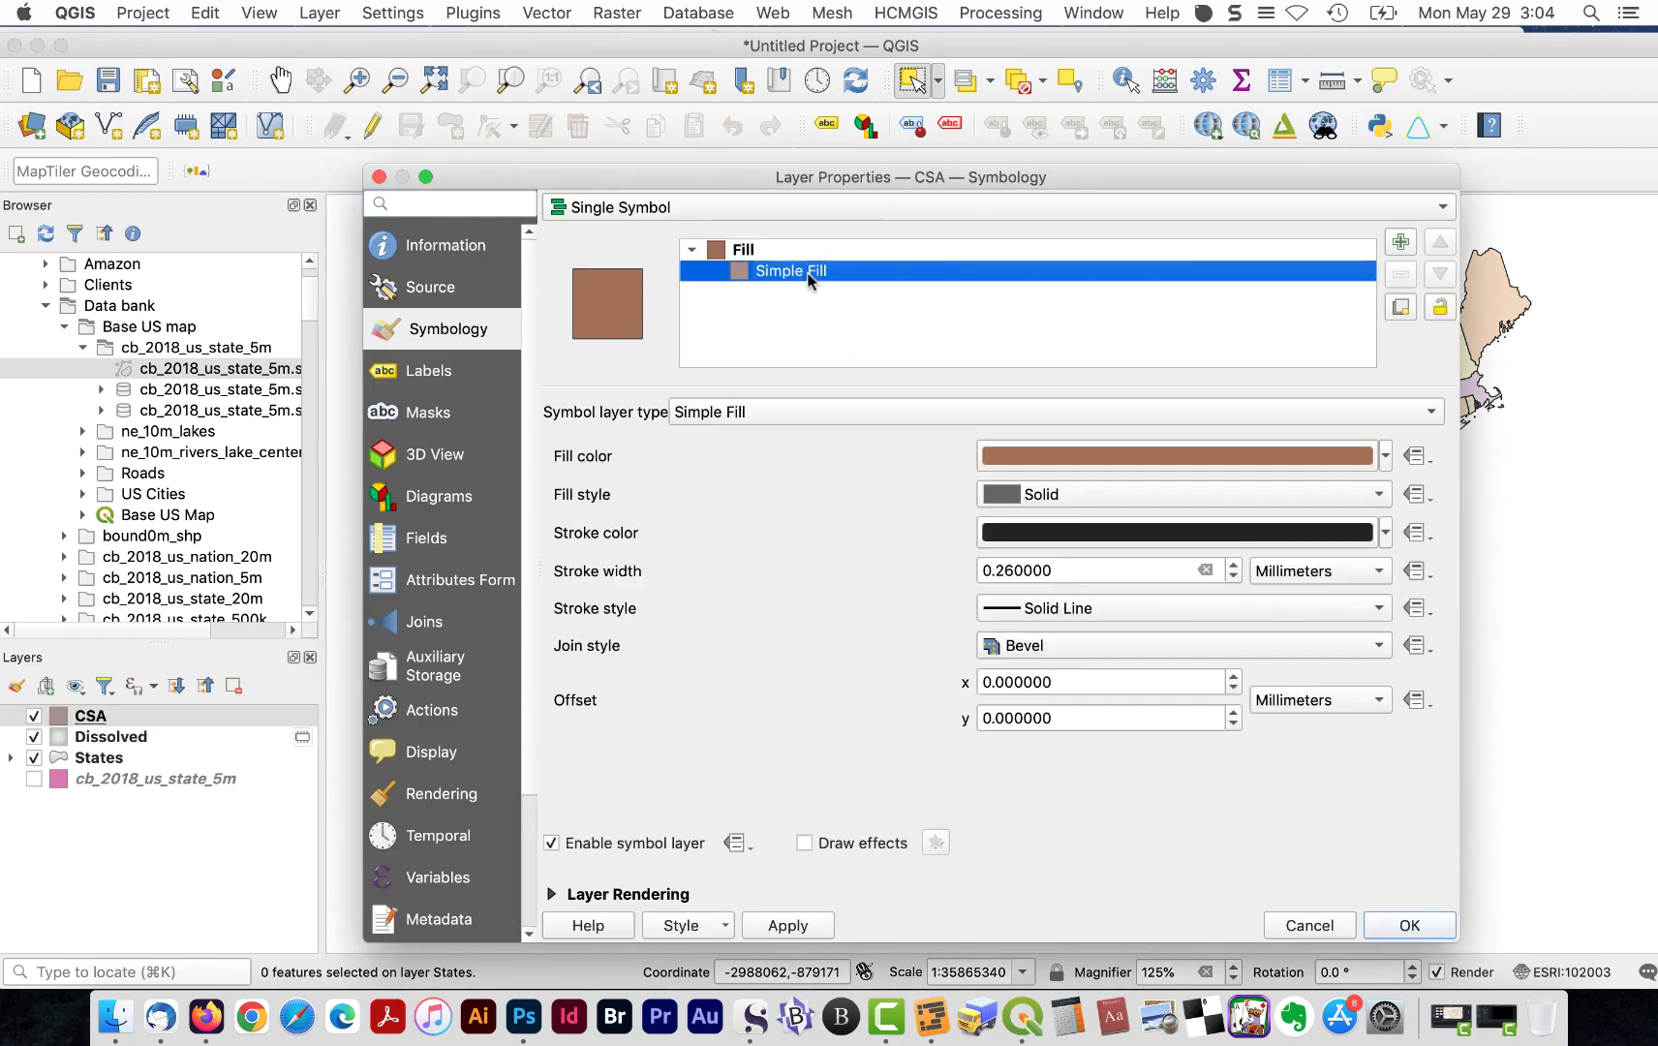
pyautogui.click(1065, 494)
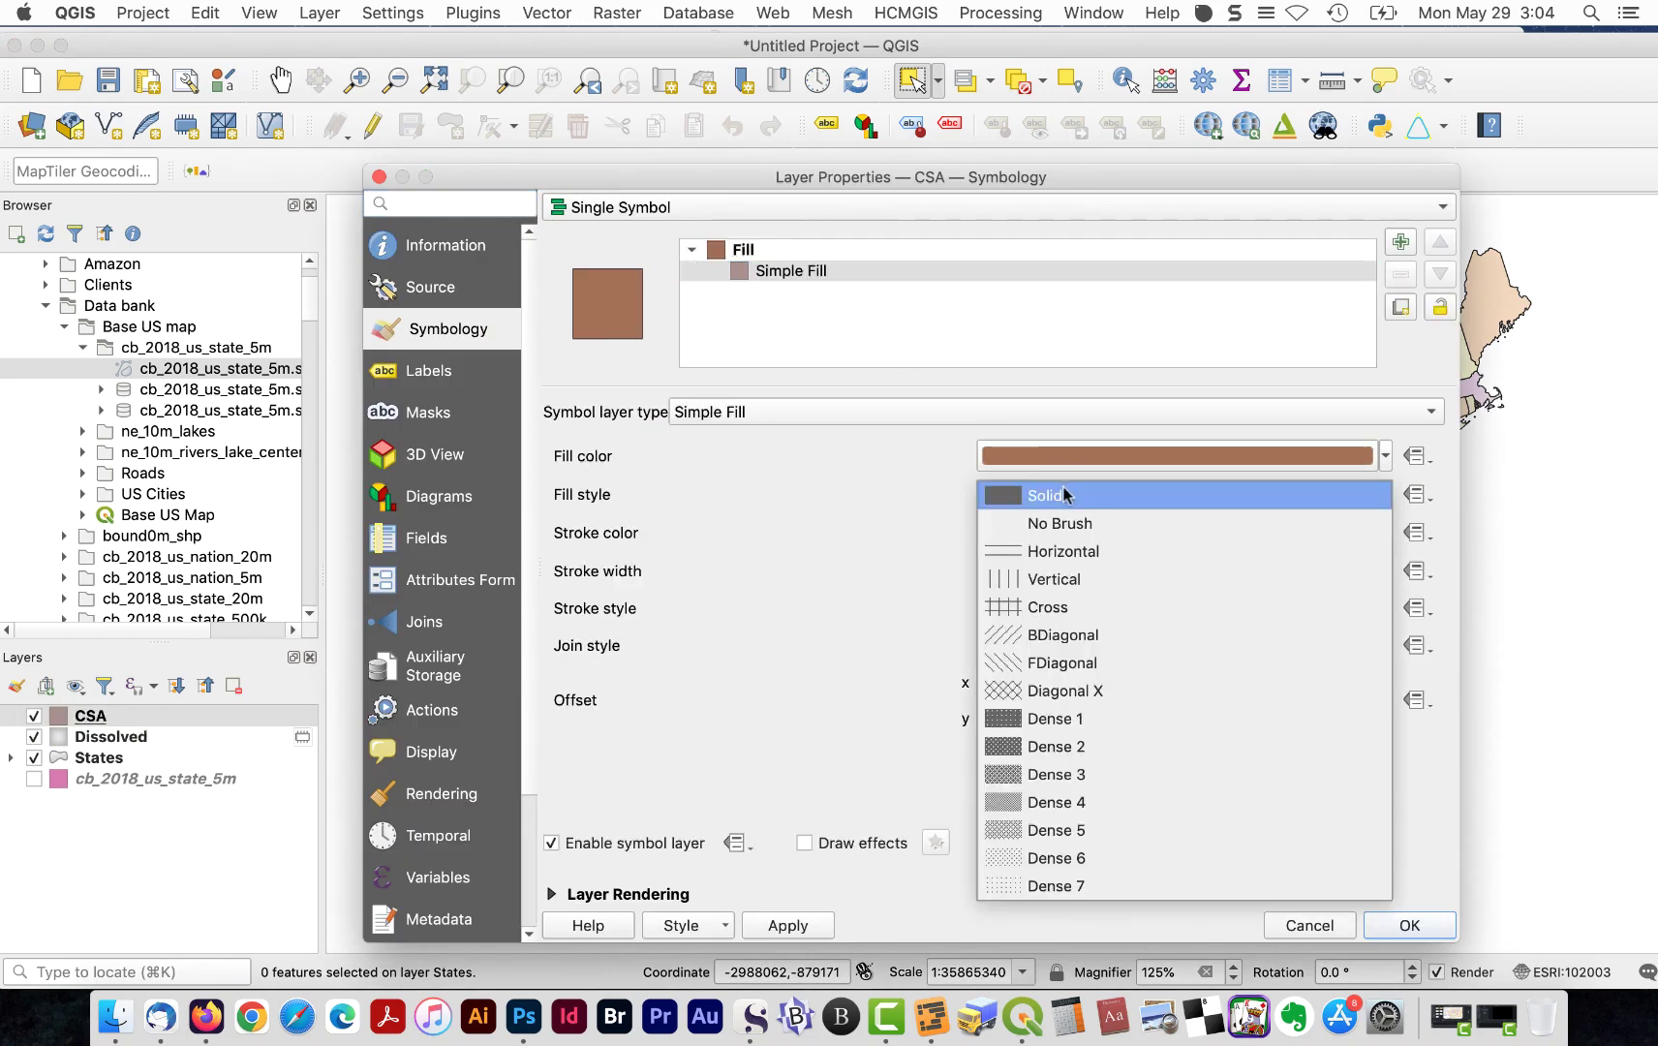
pyautogui.click(1045, 522)
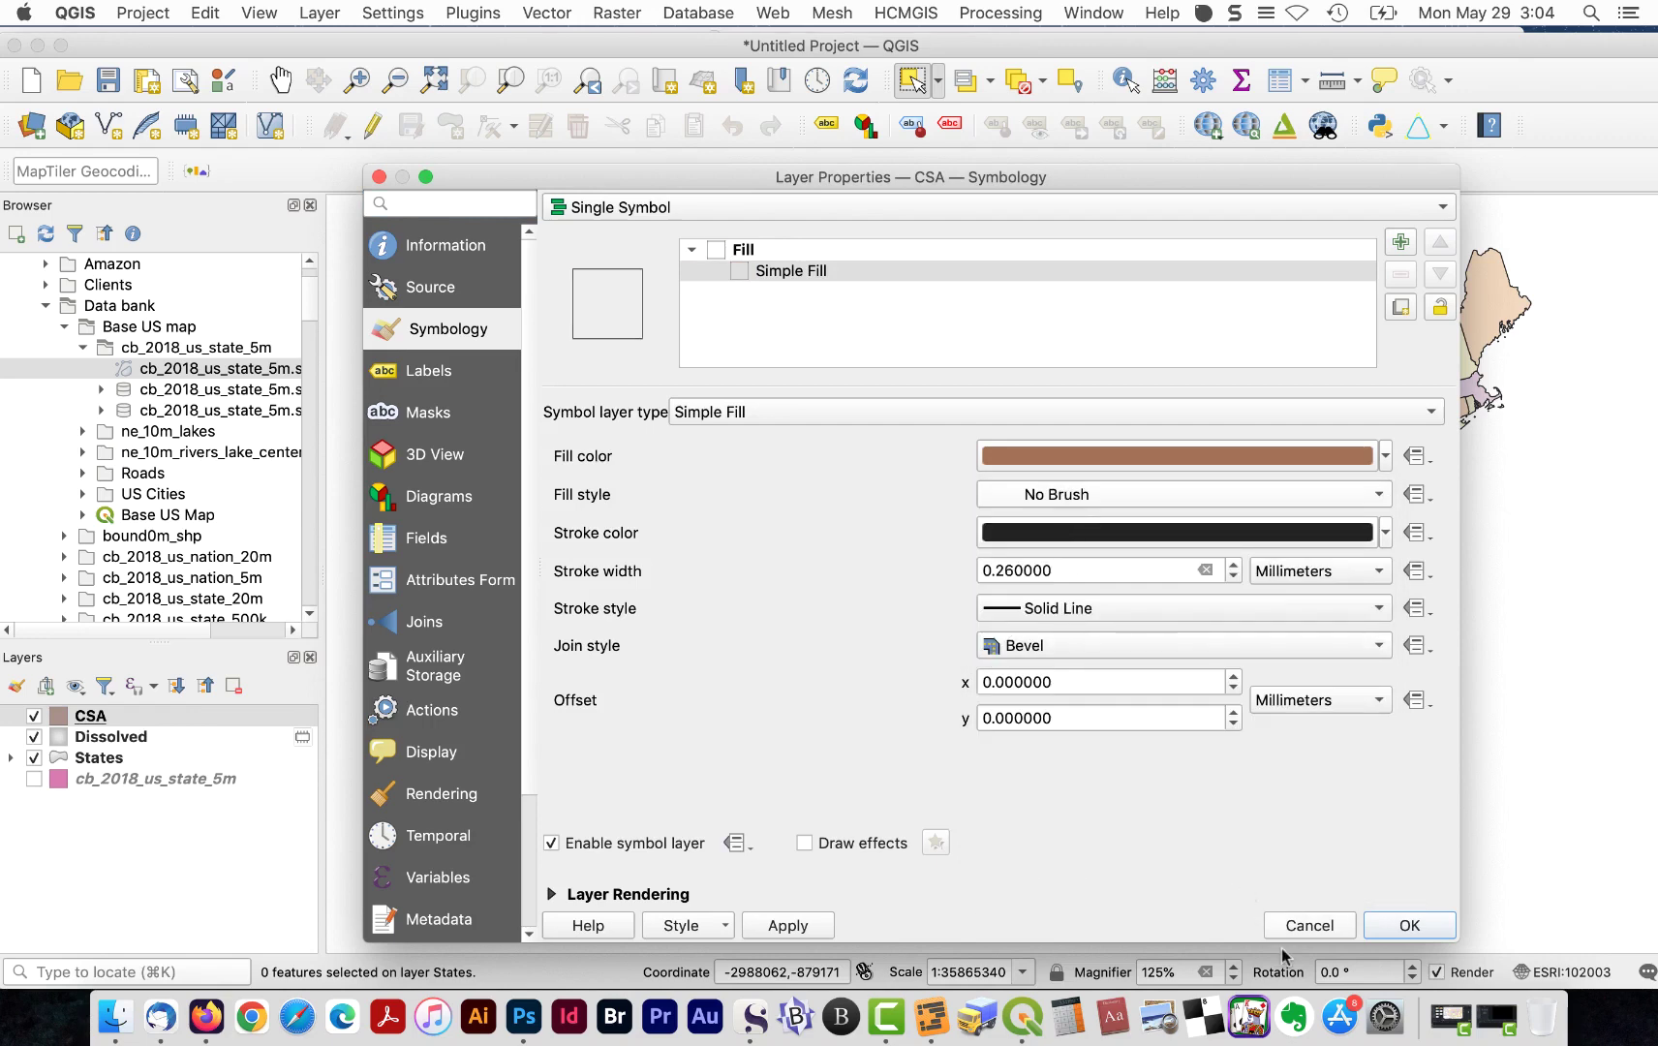
pyautogui.click(1409, 924)
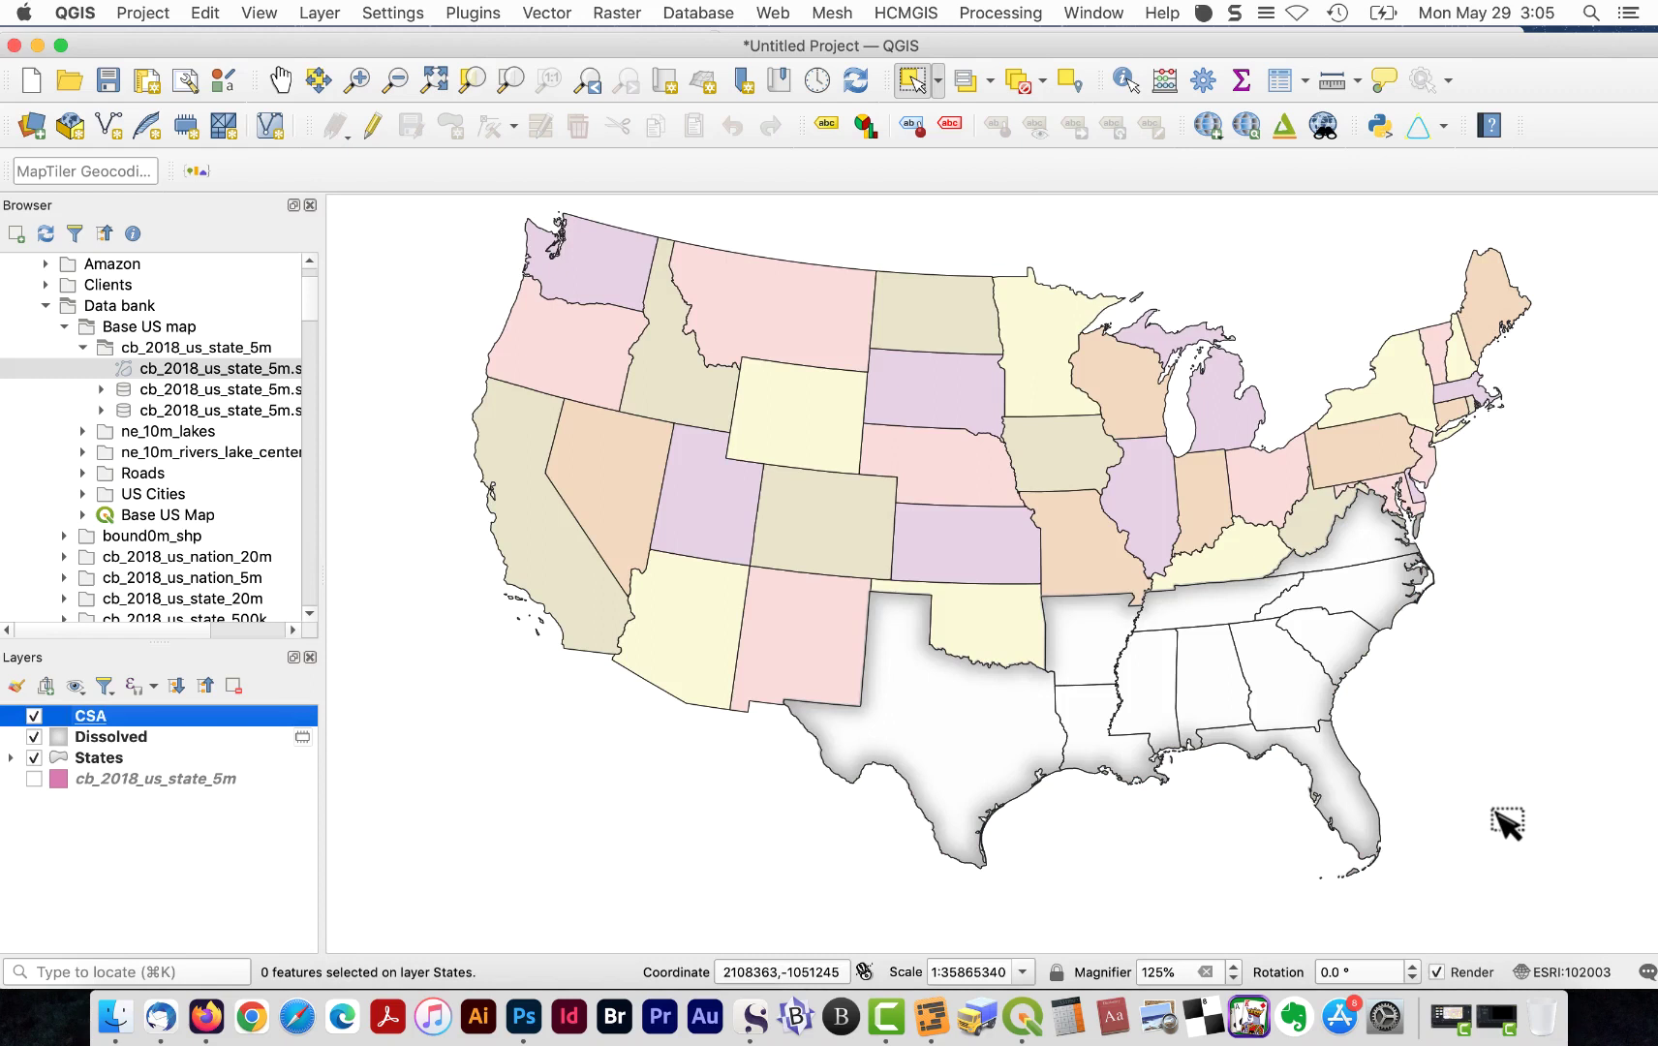
# - Remove the CSA and Dissolved layers and reselect the Confederate states, Texas through Tennessee
pyautogui.keyDown('shift'); pyautogui.click(199, 736); pyautogui.keyUp('shift')
pyautogui.hotkey('ctrl', 'd')
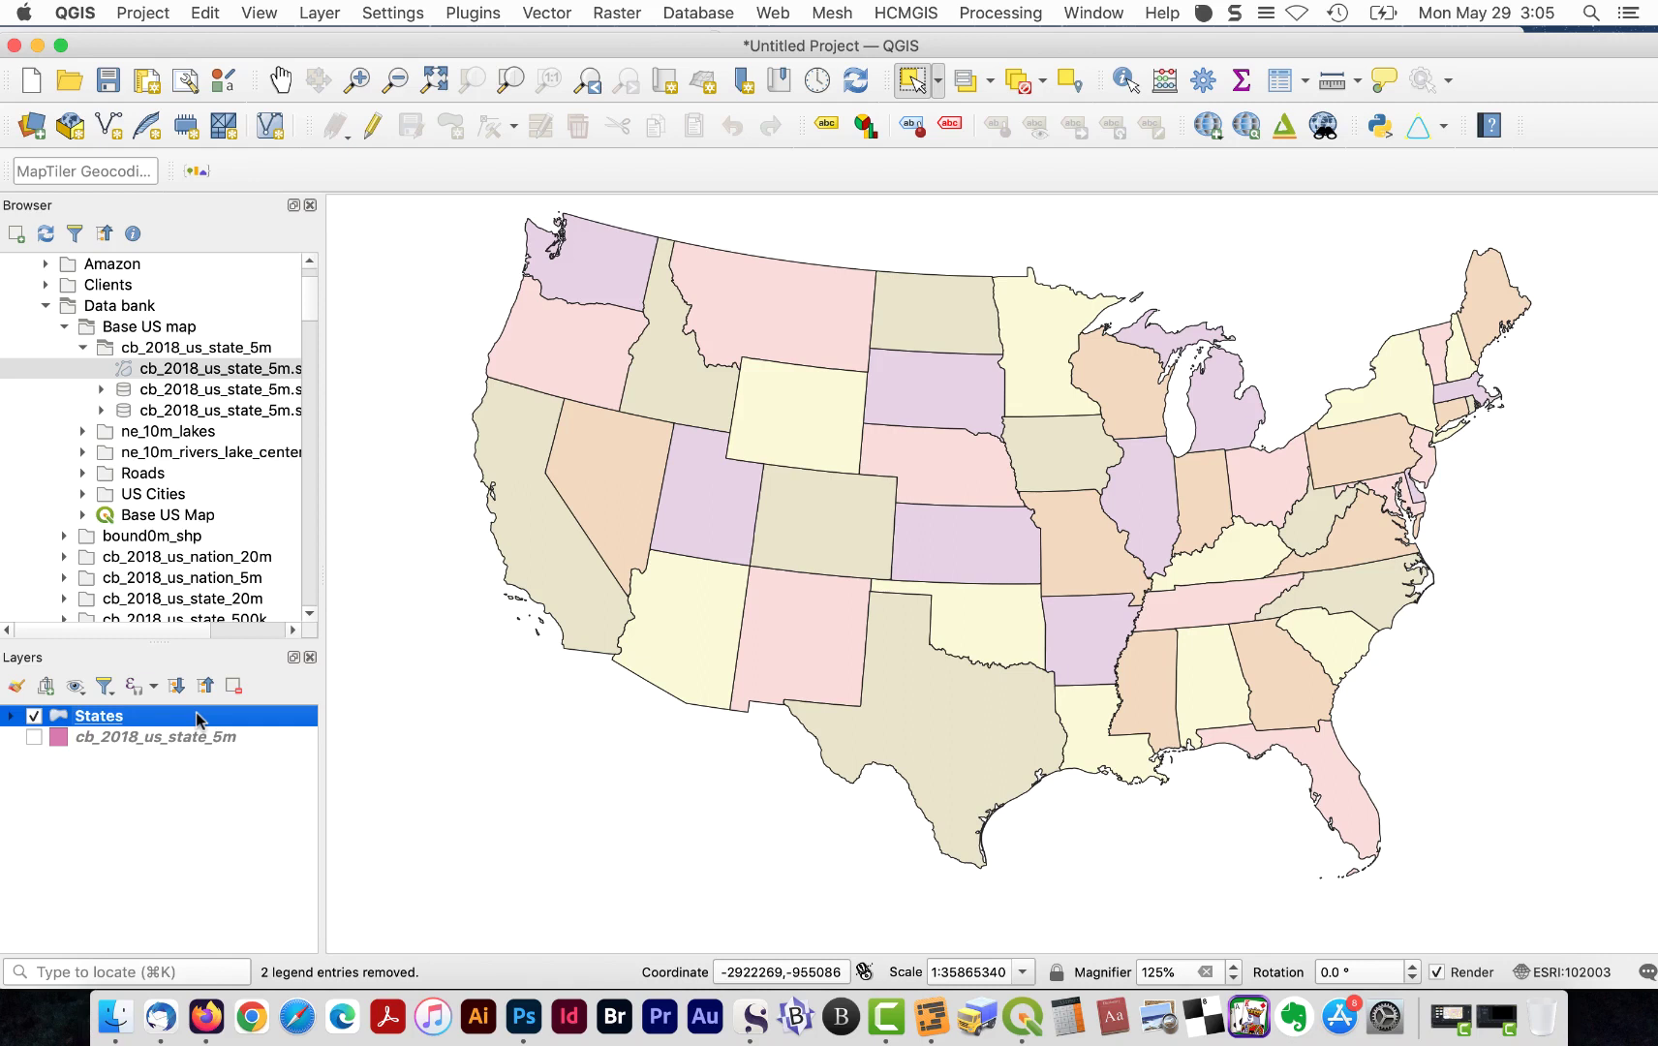
pyautogui.click(968, 755)
pyautogui.moveTo(1112, 668); pyautogui.dragTo(1124, 682)
pyautogui.keyDown('shift'); pyautogui.click(1143, 693); pyautogui.keyUp('shift')
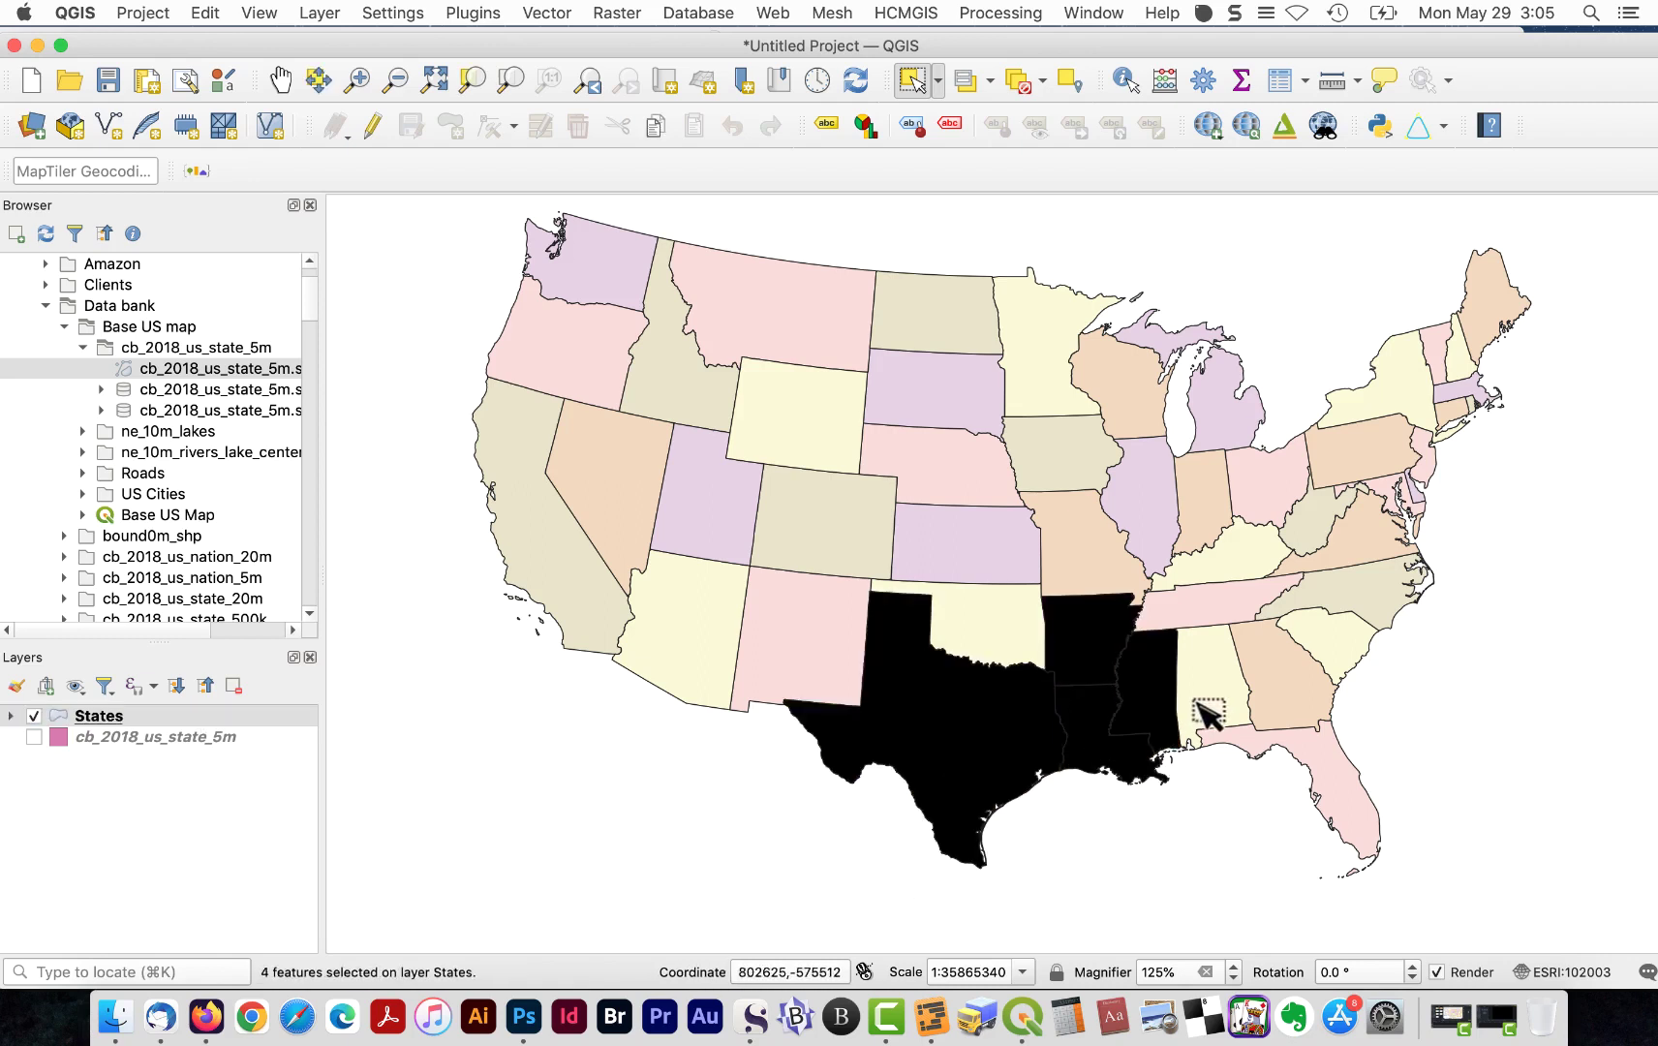
pyautogui.keyDown('shift'); pyautogui.click(1210, 682); pyautogui.keyUp('shift')
pyautogui.keyDown('shift'); pyautogui.click(1254, 741); pyautogui.keyUp('shift')
pyautogui.keyDown('shift'); pyautogui.click(1278, 678); pyautogui.keyUp('shift')
pyautogui.keyDown('shift'); pyautogui.click(1327, 639); pyautogui.keyUp('shift')
pyautogui.keyDown('shift'); pyautogui.click(1298, 605); pyautogui.keyUp('shift')
pyautogui.keyDown('shift'); pyautogui.click(1288, 571); pyautogui.keyUp('shift')
pyautogui.keyDown('shift'); pyautogui.click(1270, 598); pyautogui.keyUp('shift')
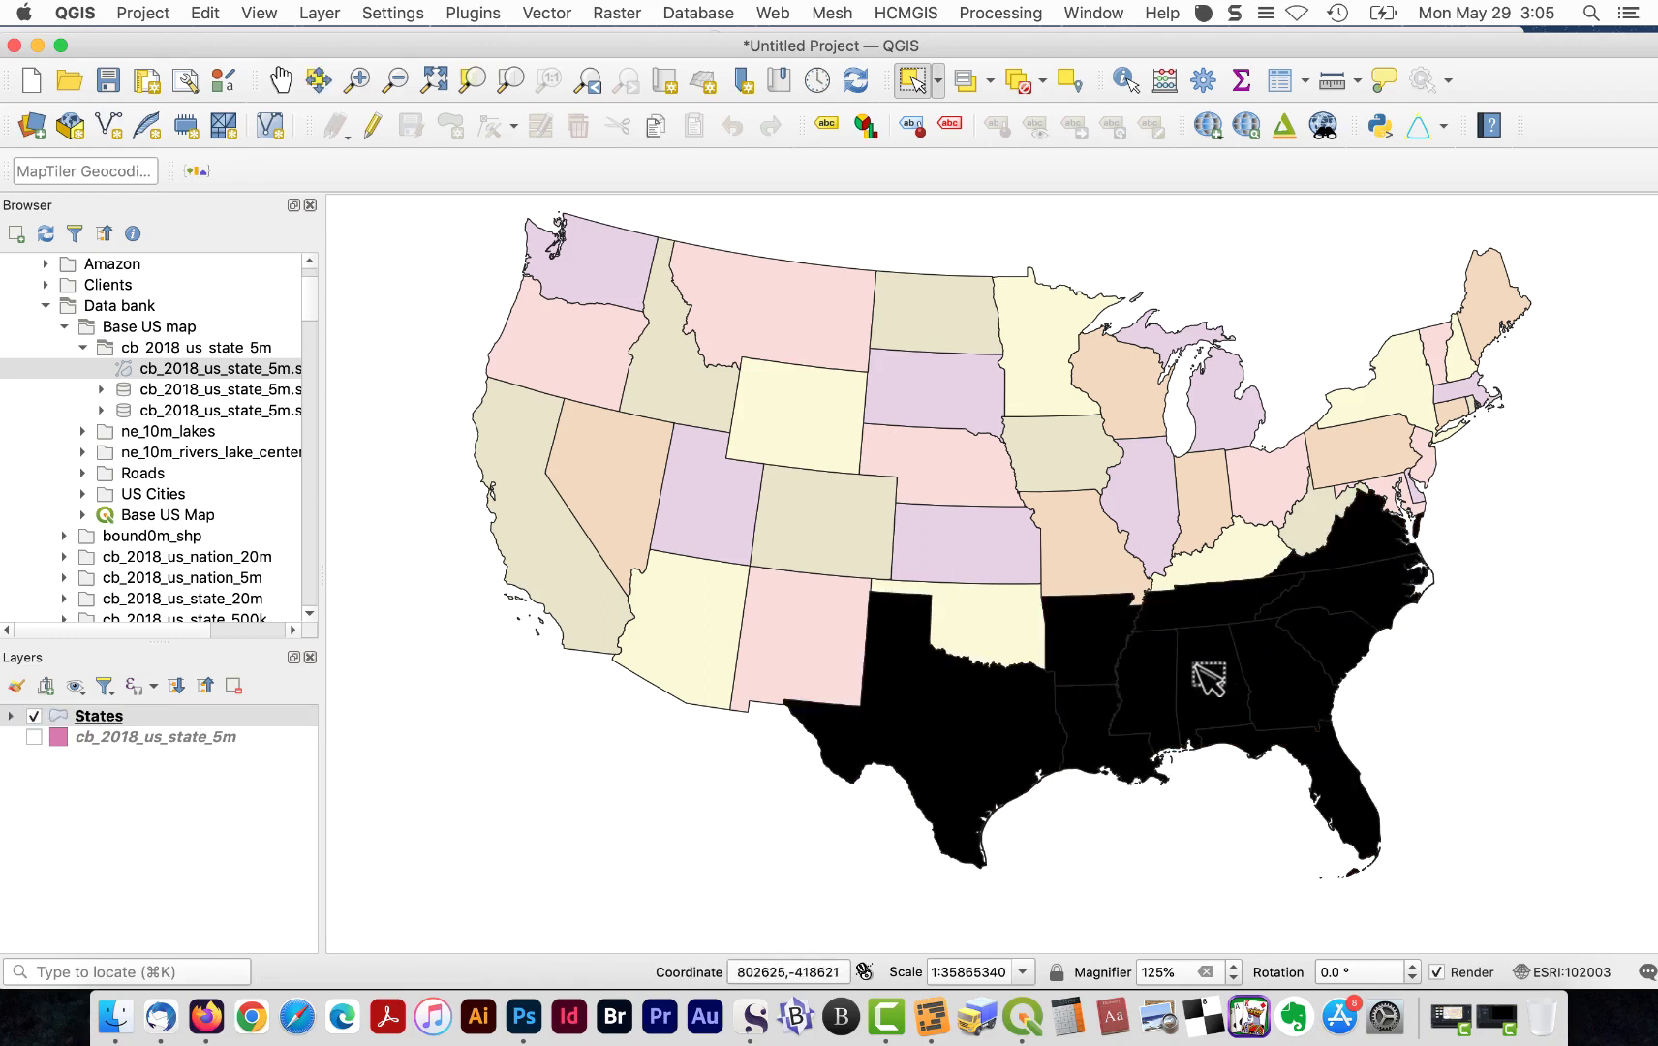
# - Export the selected States features as a Rebs shapefile on the Desktop and add it to the map
pyautogui.rightClick(223, 716)
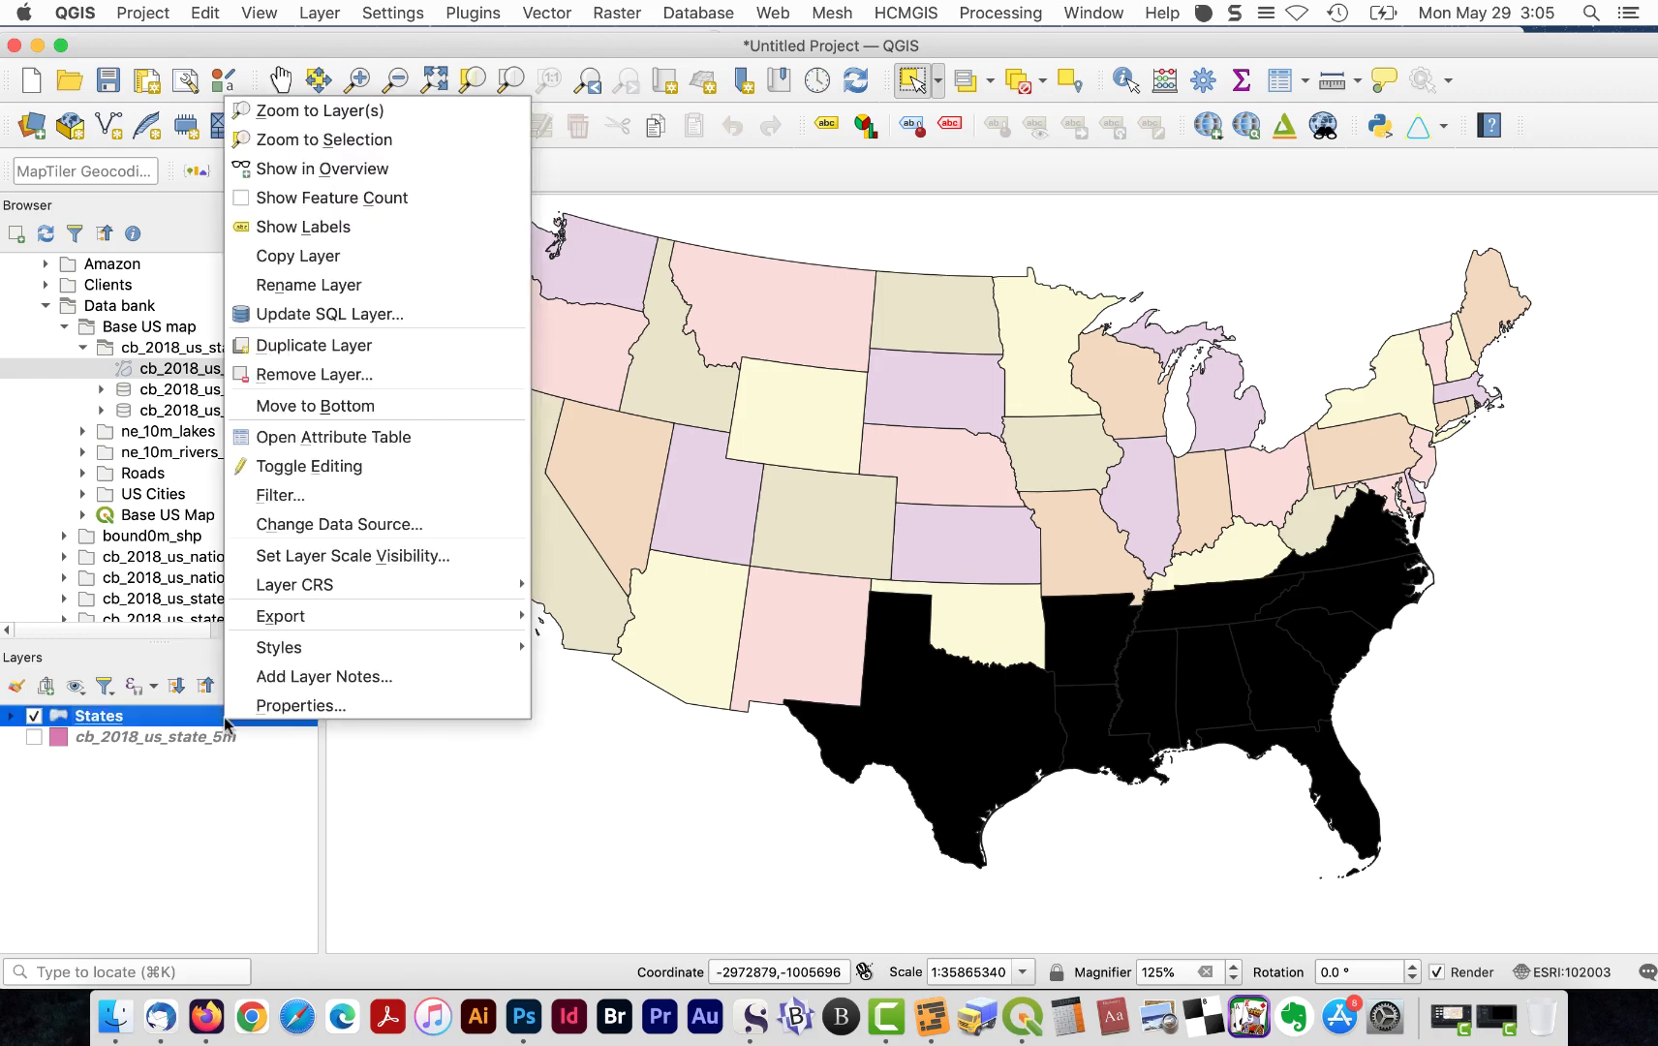
pyautogui.moveTo(331, 621)
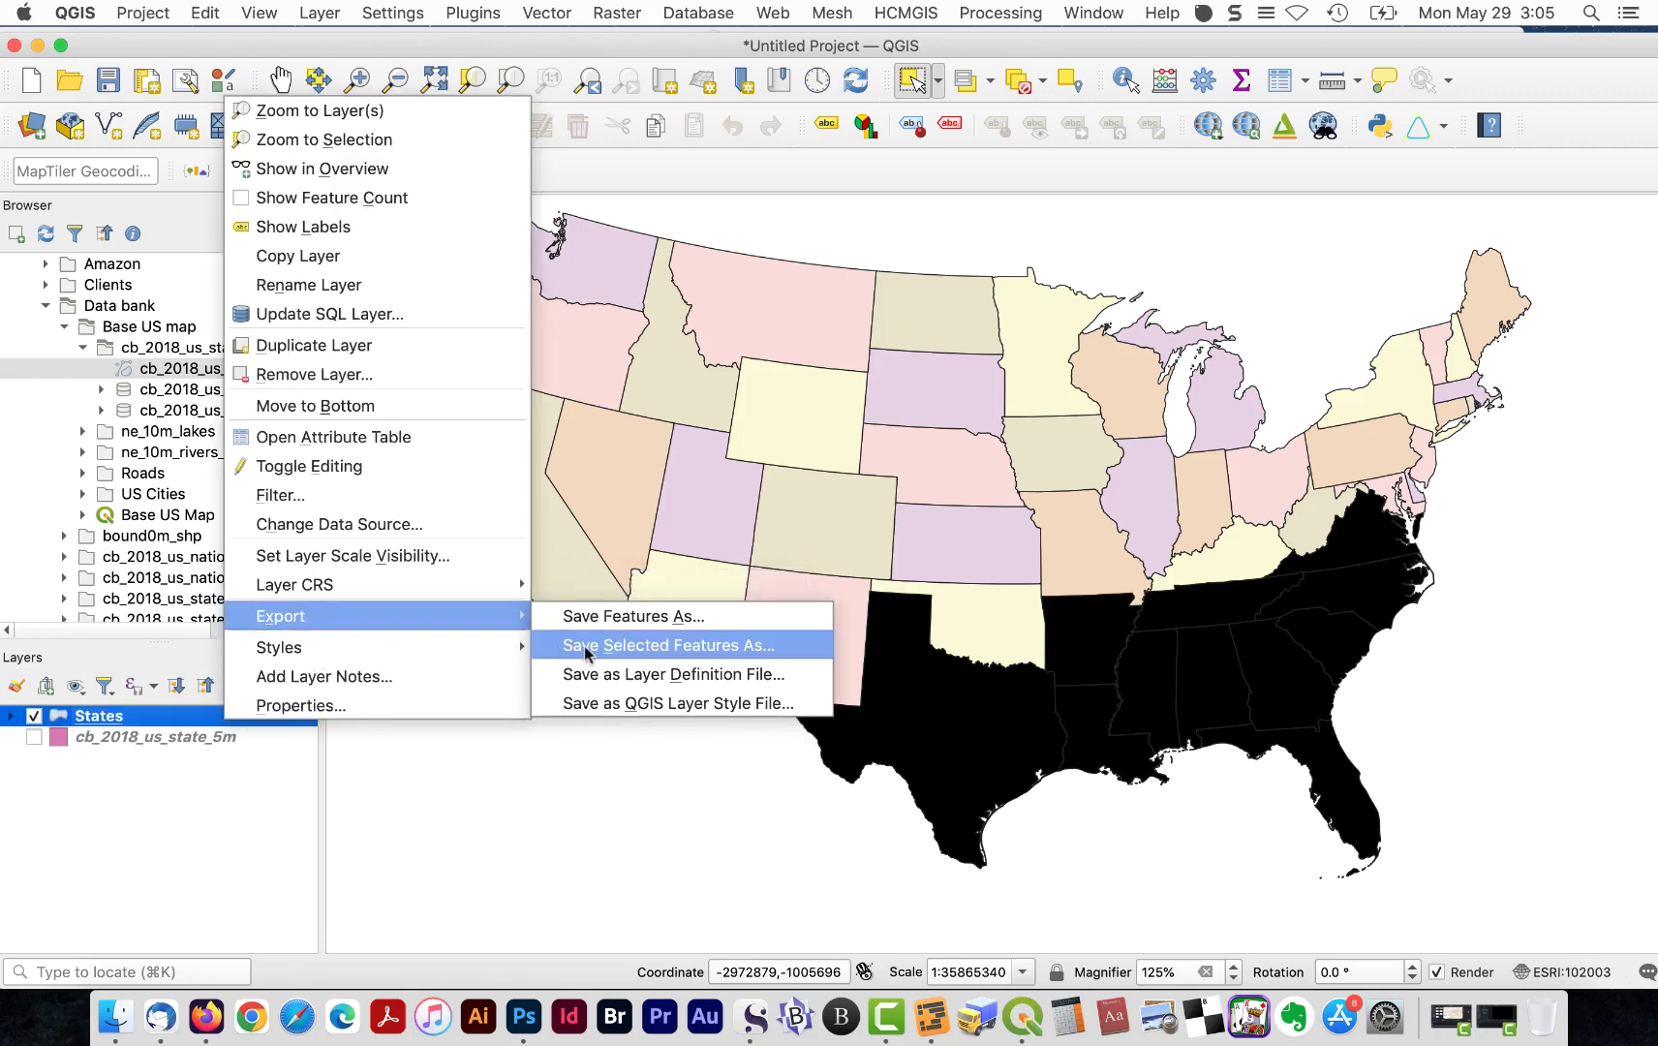
pyautogui.click(620, 645)
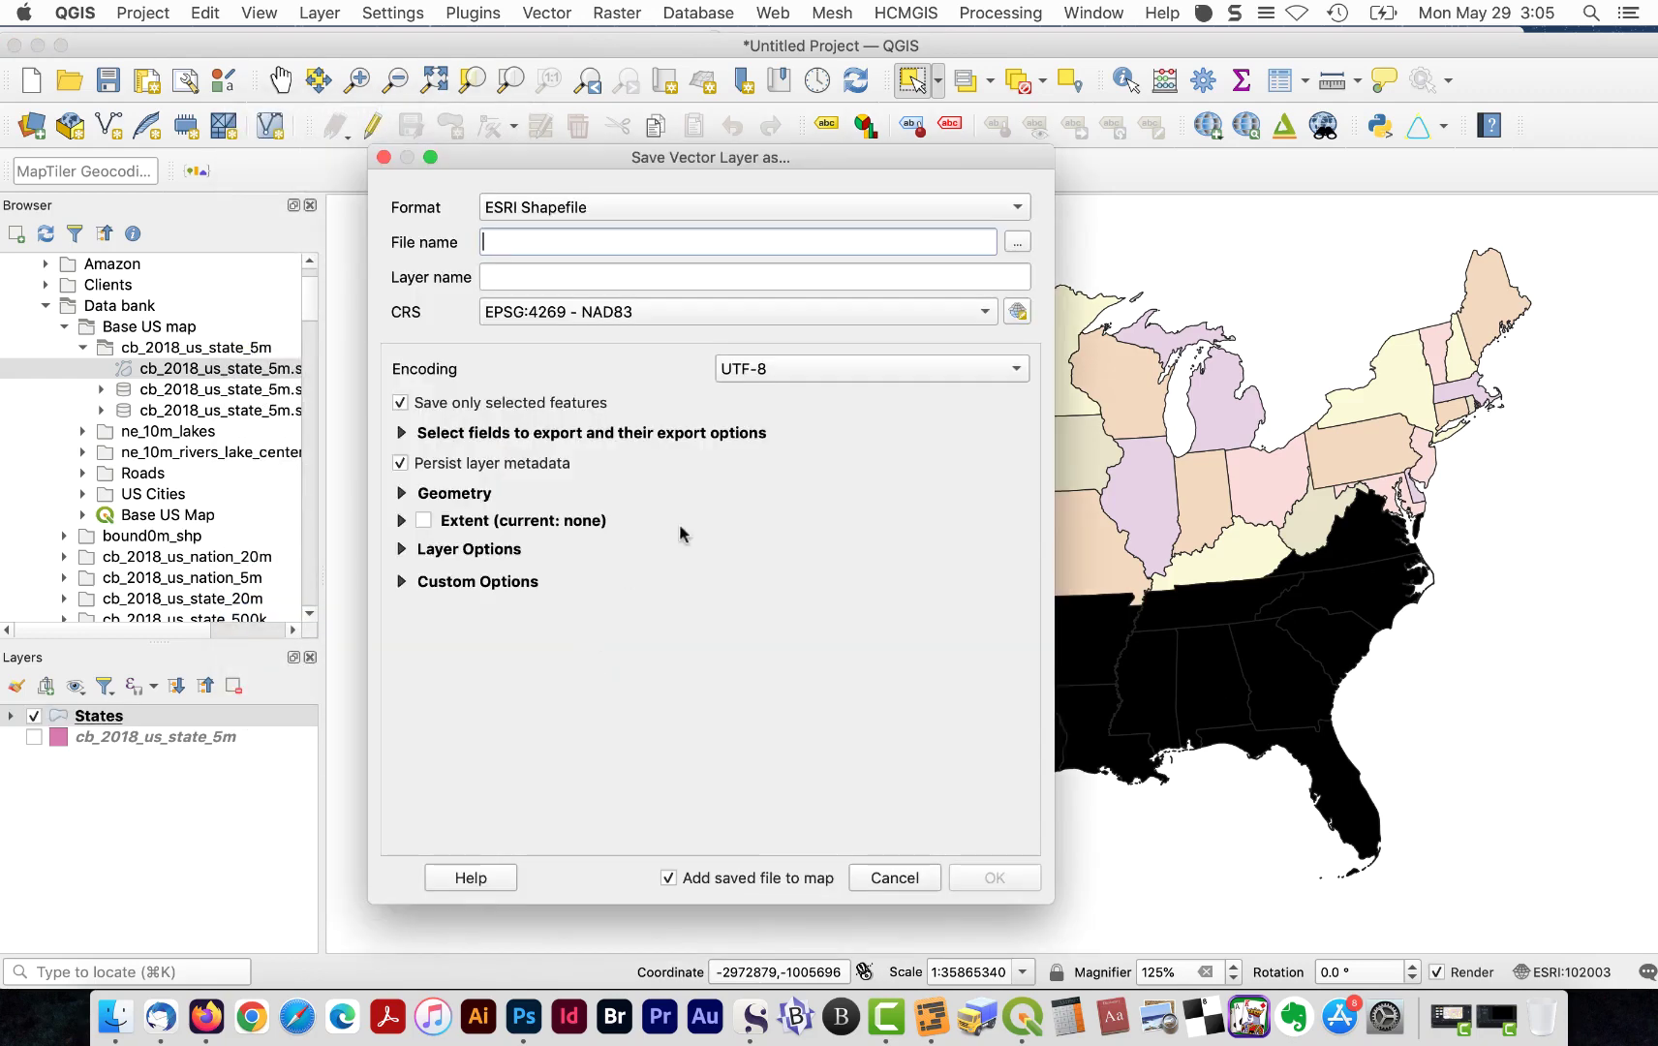
pyautogui.click(1017, 243)
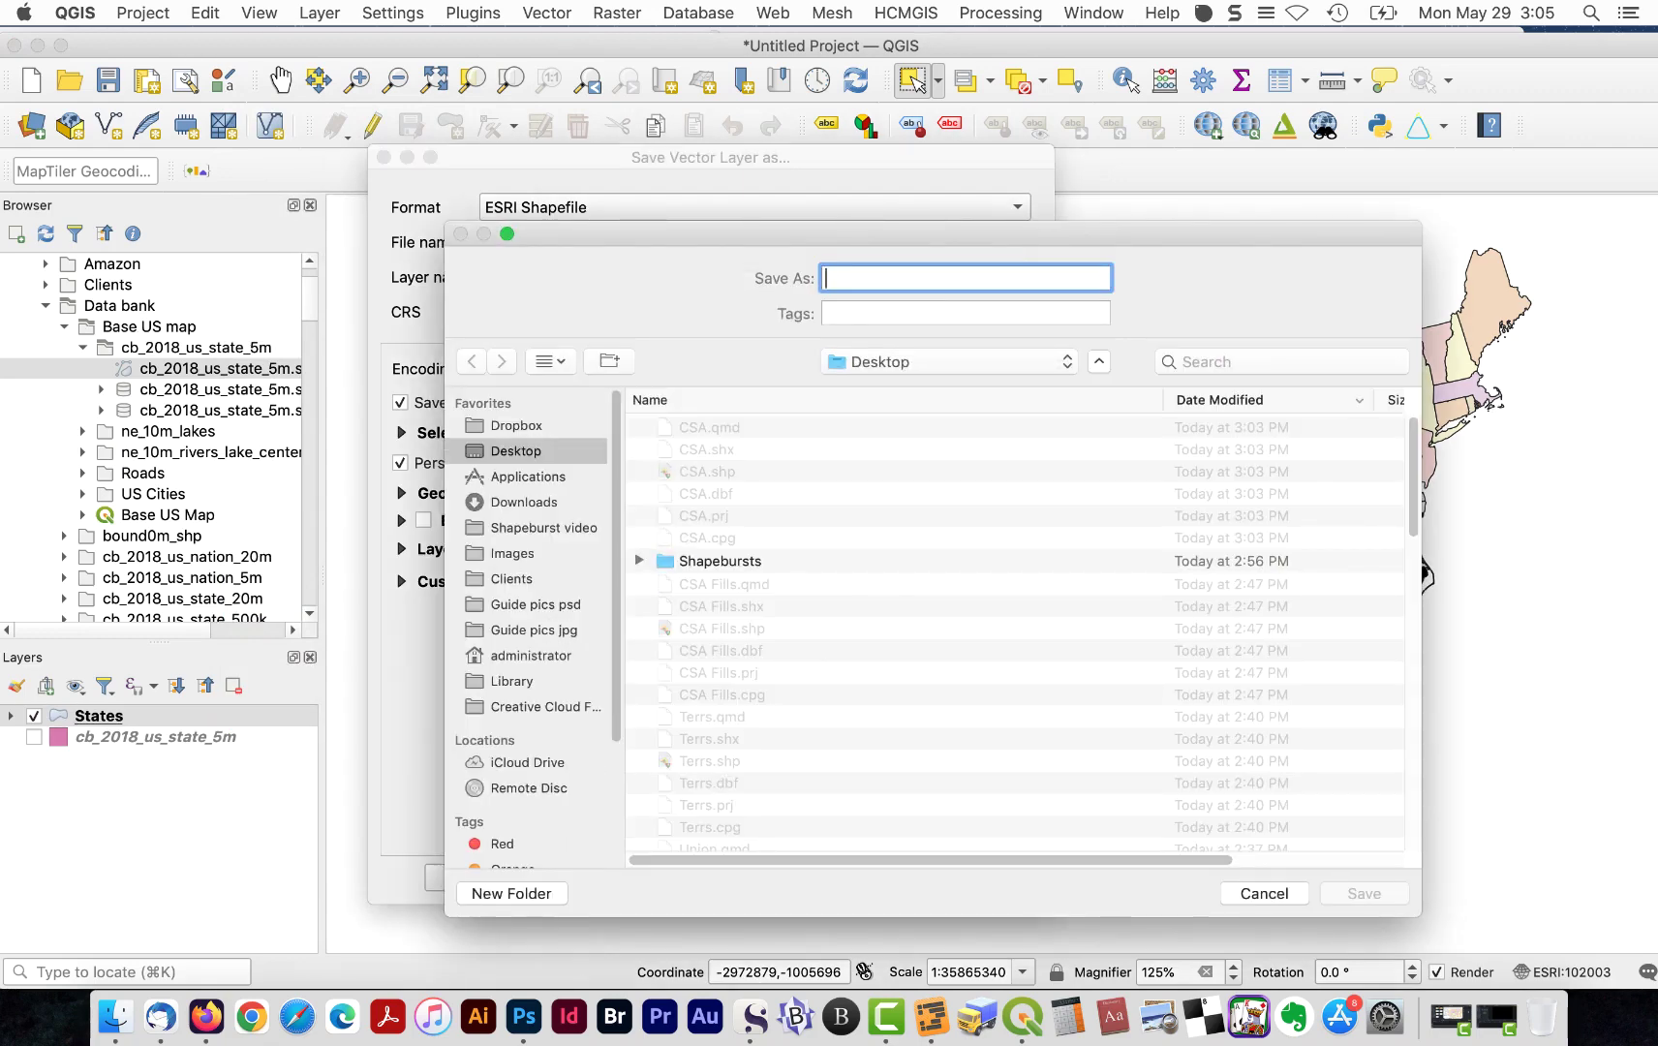
pyautogui.write('Rebs')
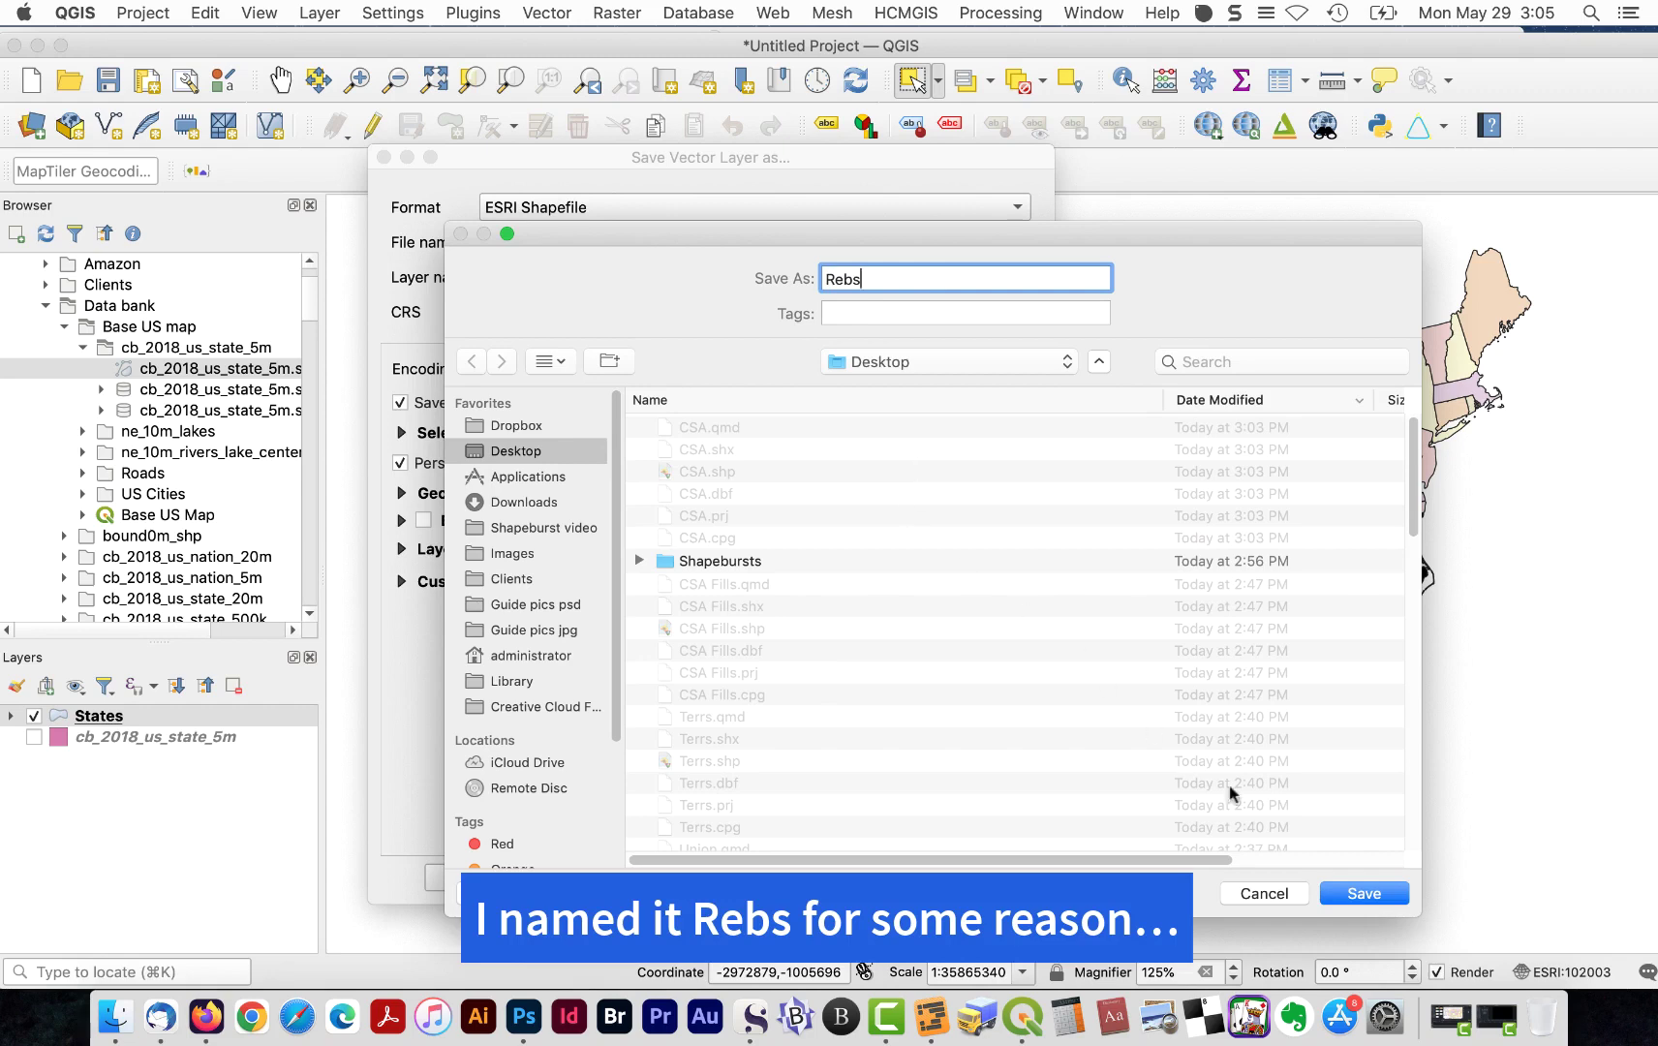
pyautogui.click(1370, 894)
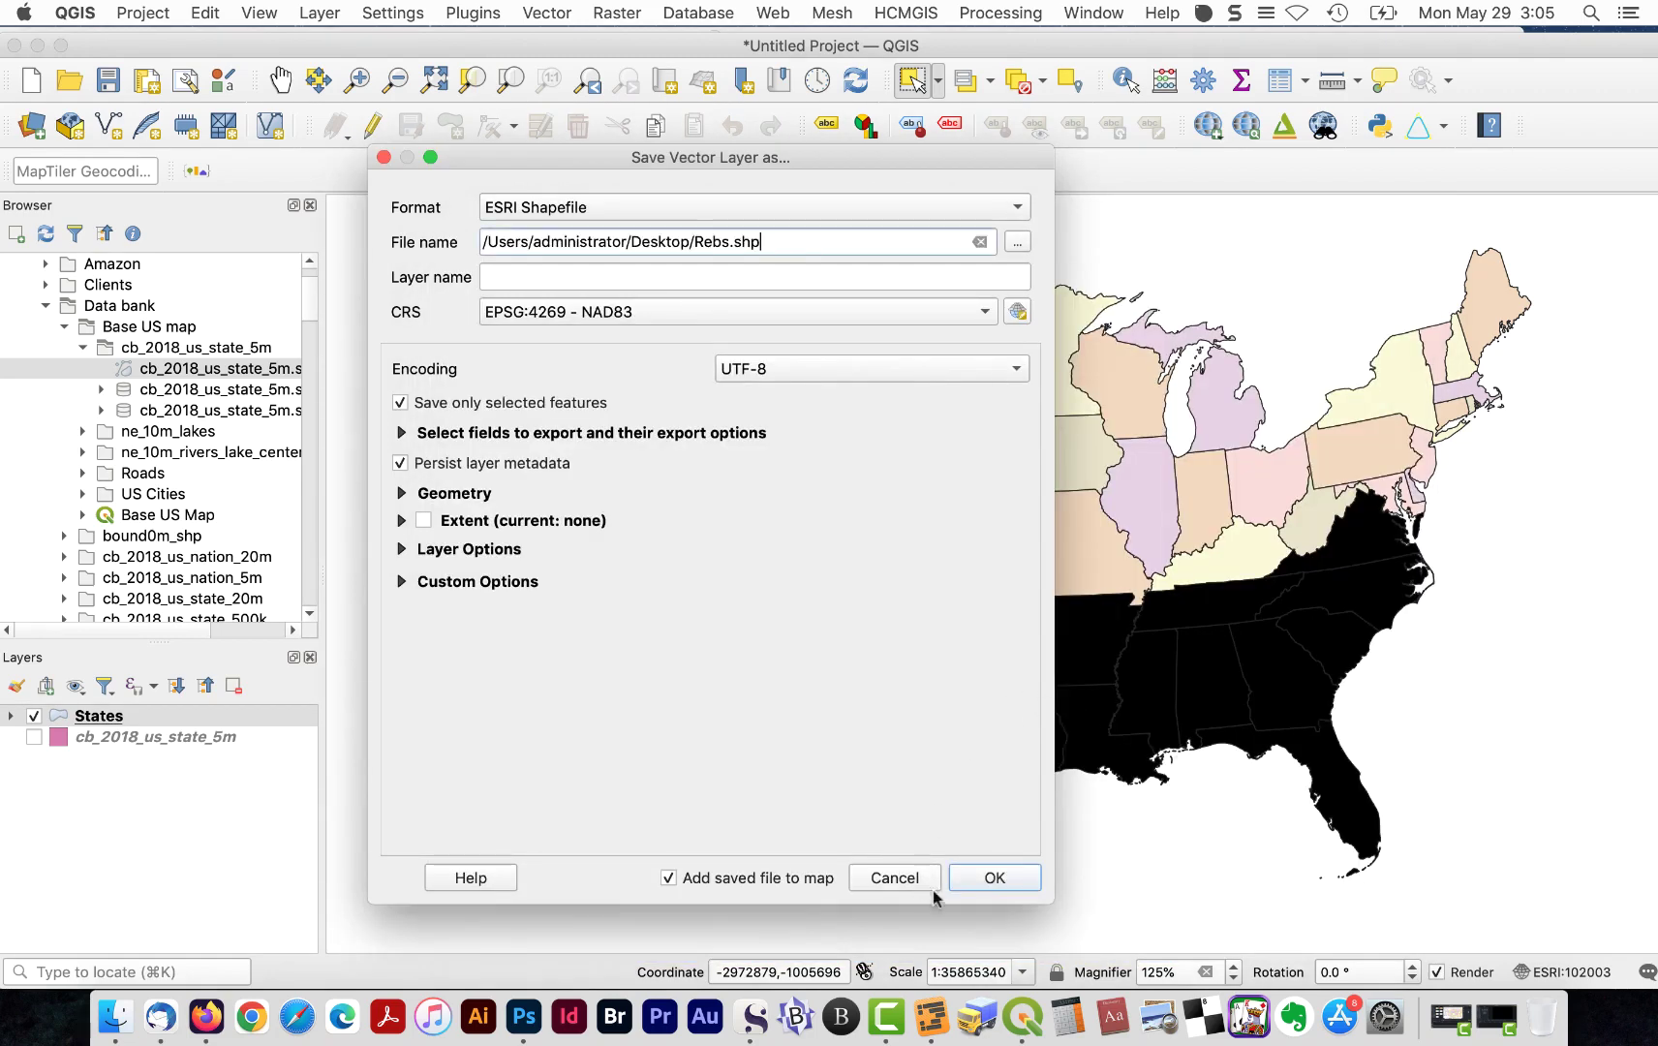
pyautogui.click(983, 879)
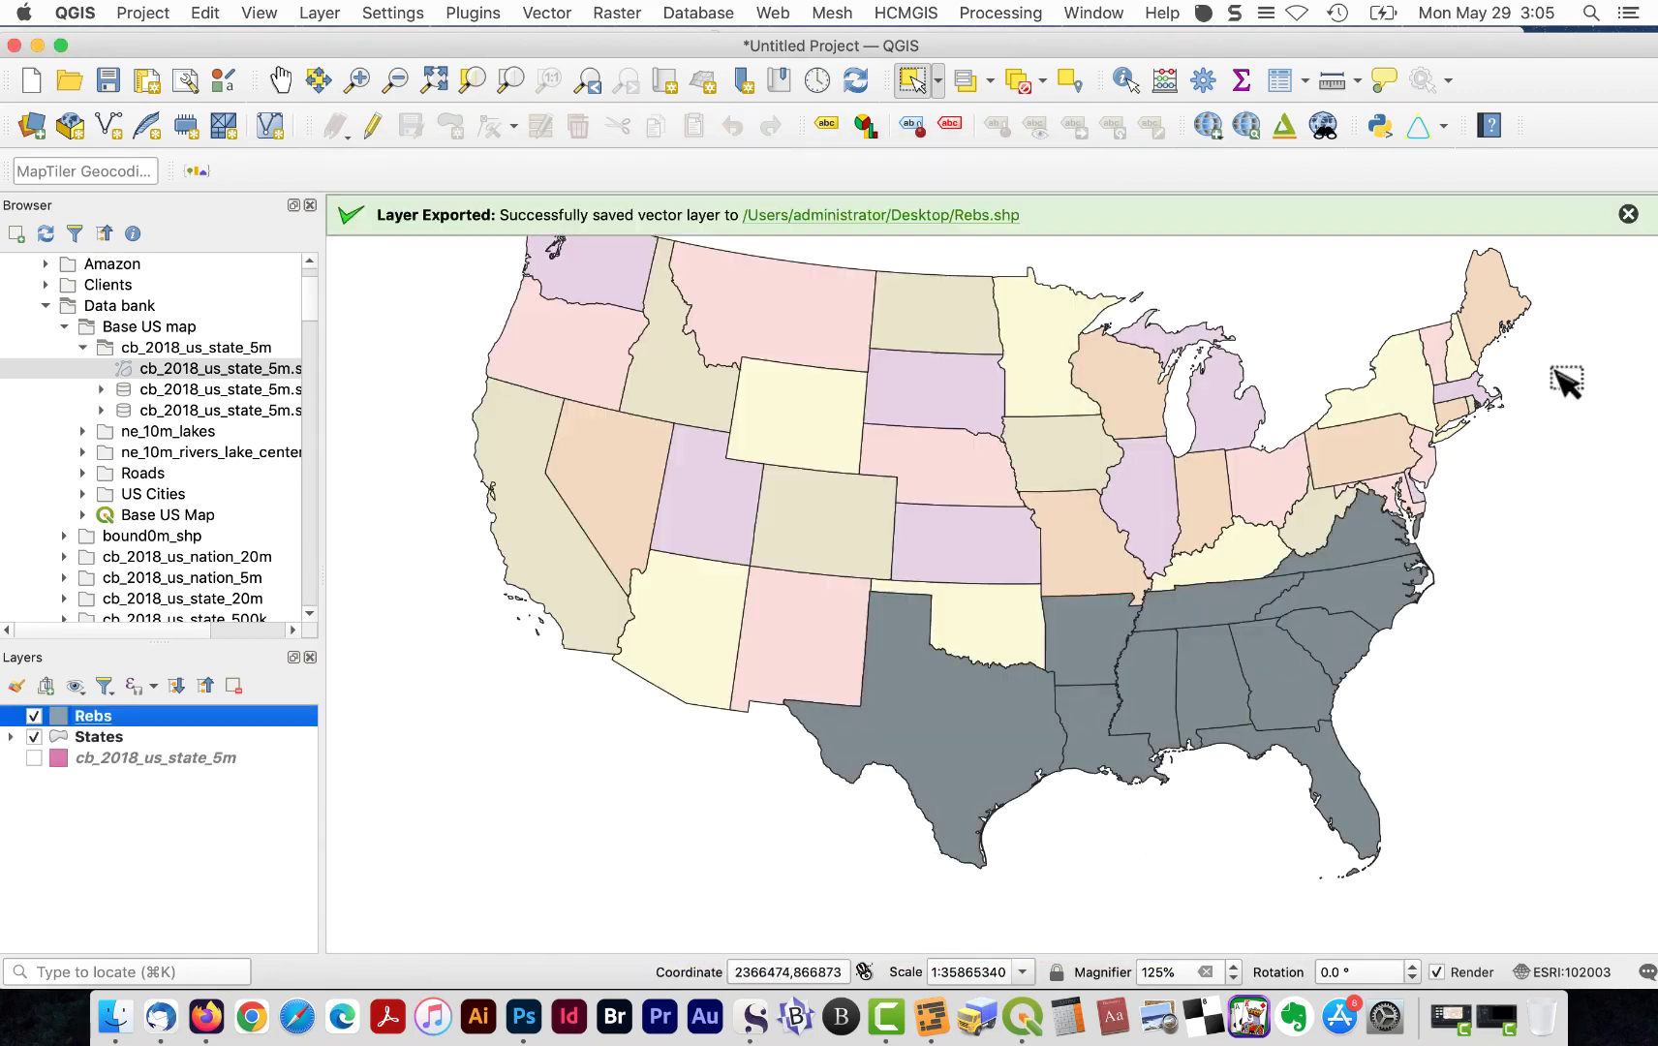
pyautogui.click(1627, 214)
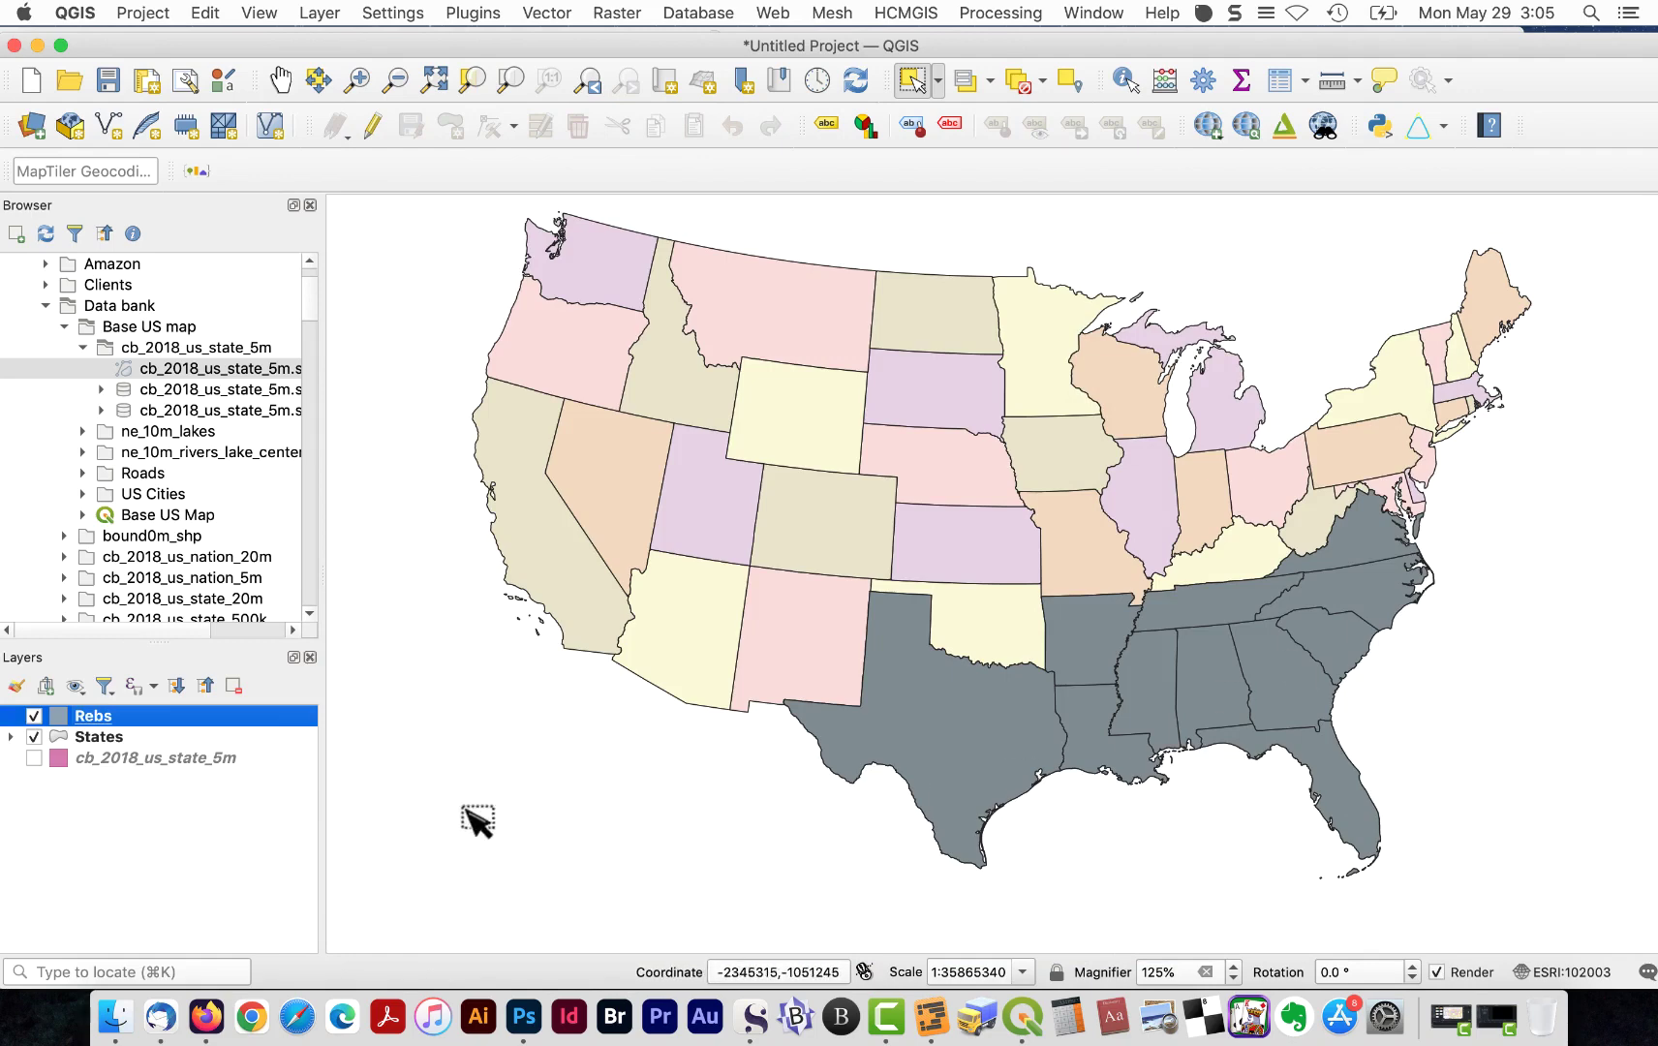
# - Give Rebs a Shapeburst fill starting at #bababa, shaded 3 mm from edges with blur 10
pyautogui.doubleClick(145, 718)
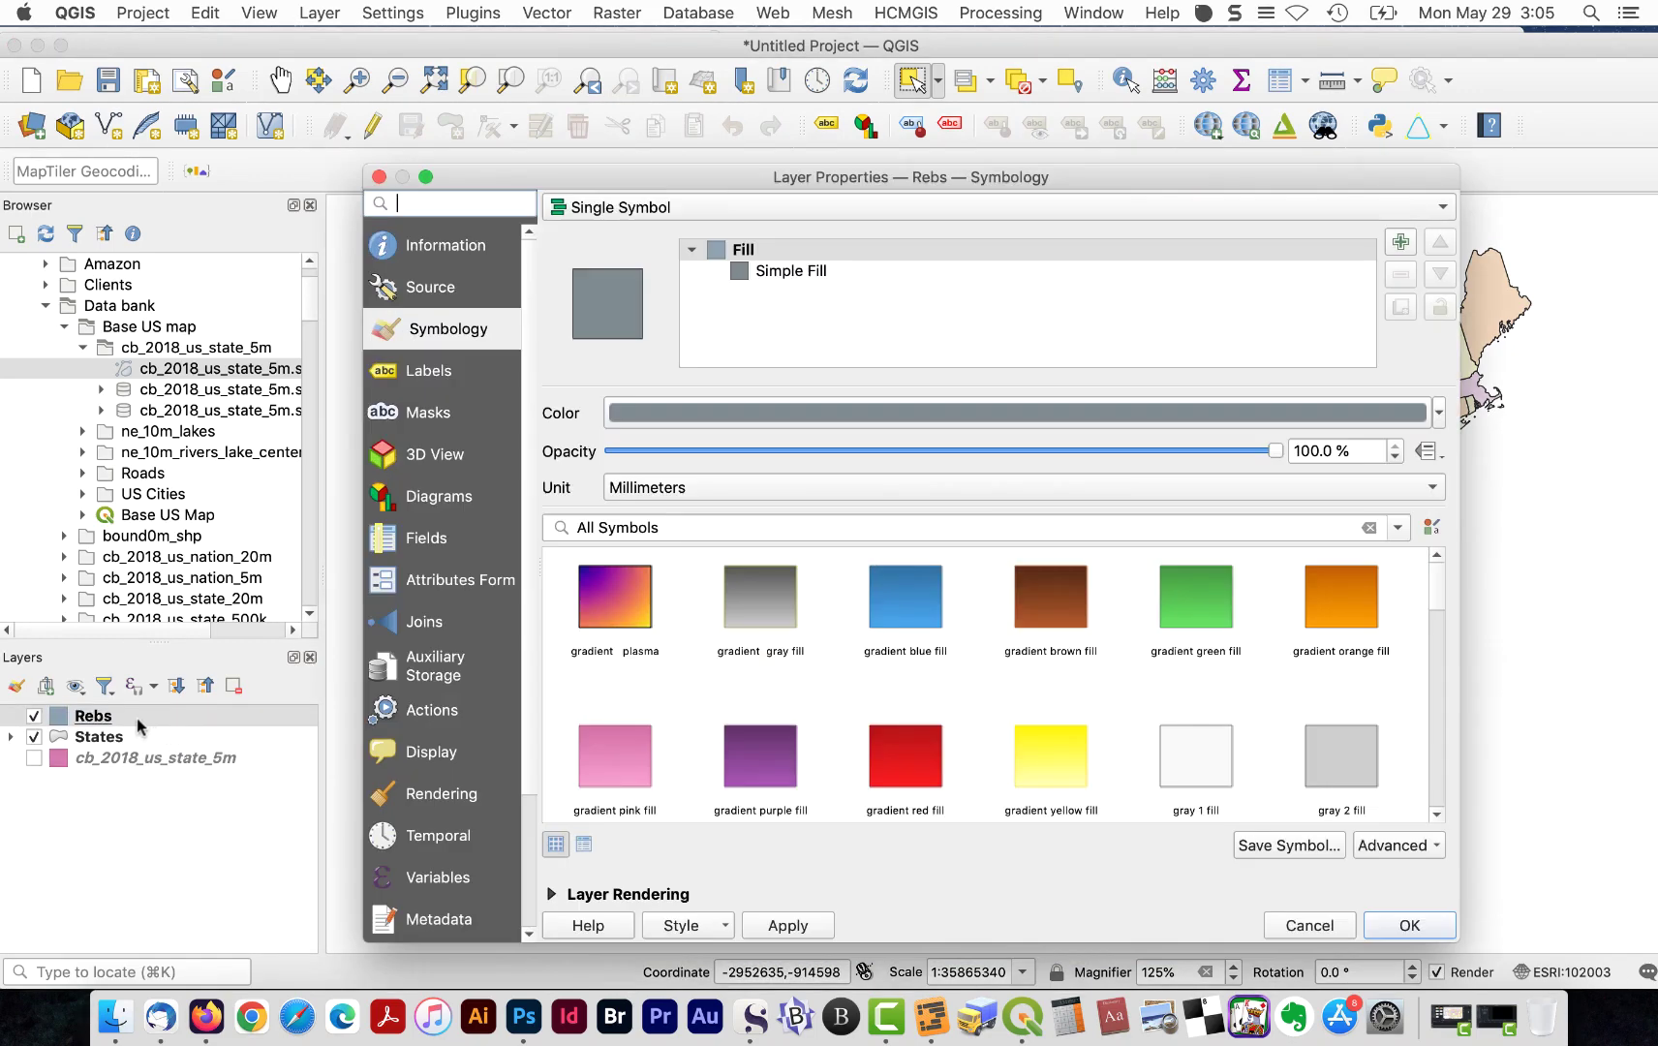
pyautogui.click(834, 271)
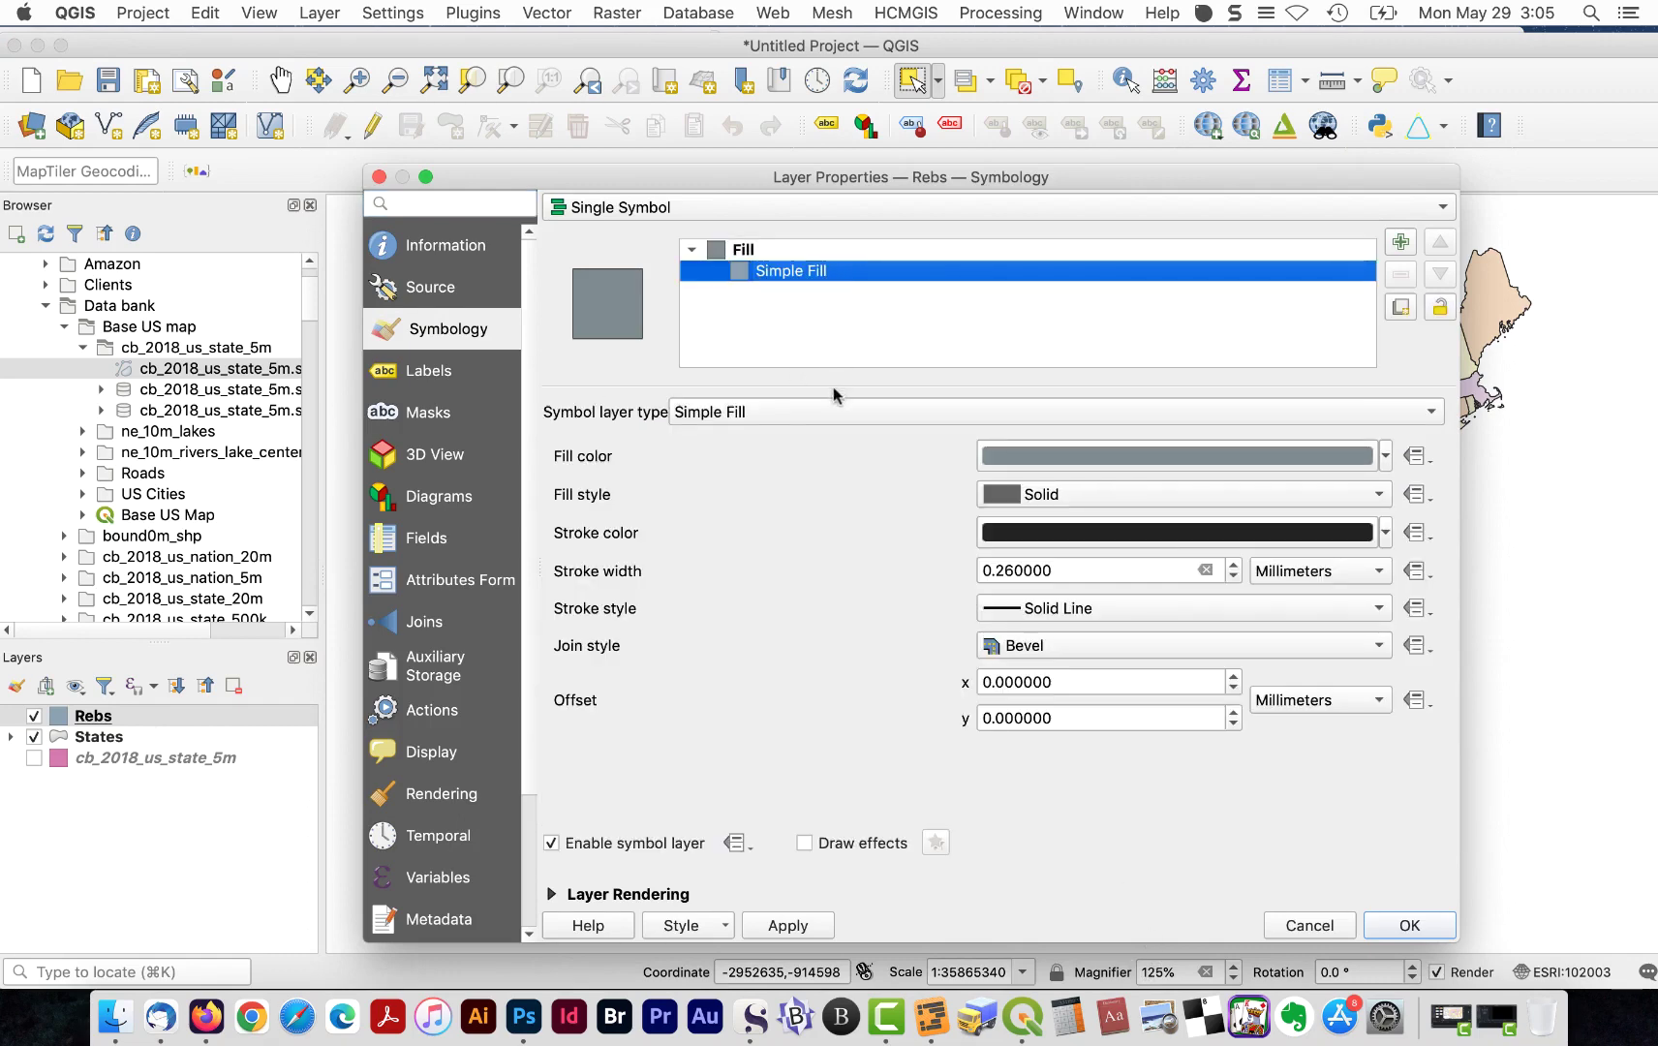
pyautogui.click(833, 411)
pyautogui.click(808, 387)
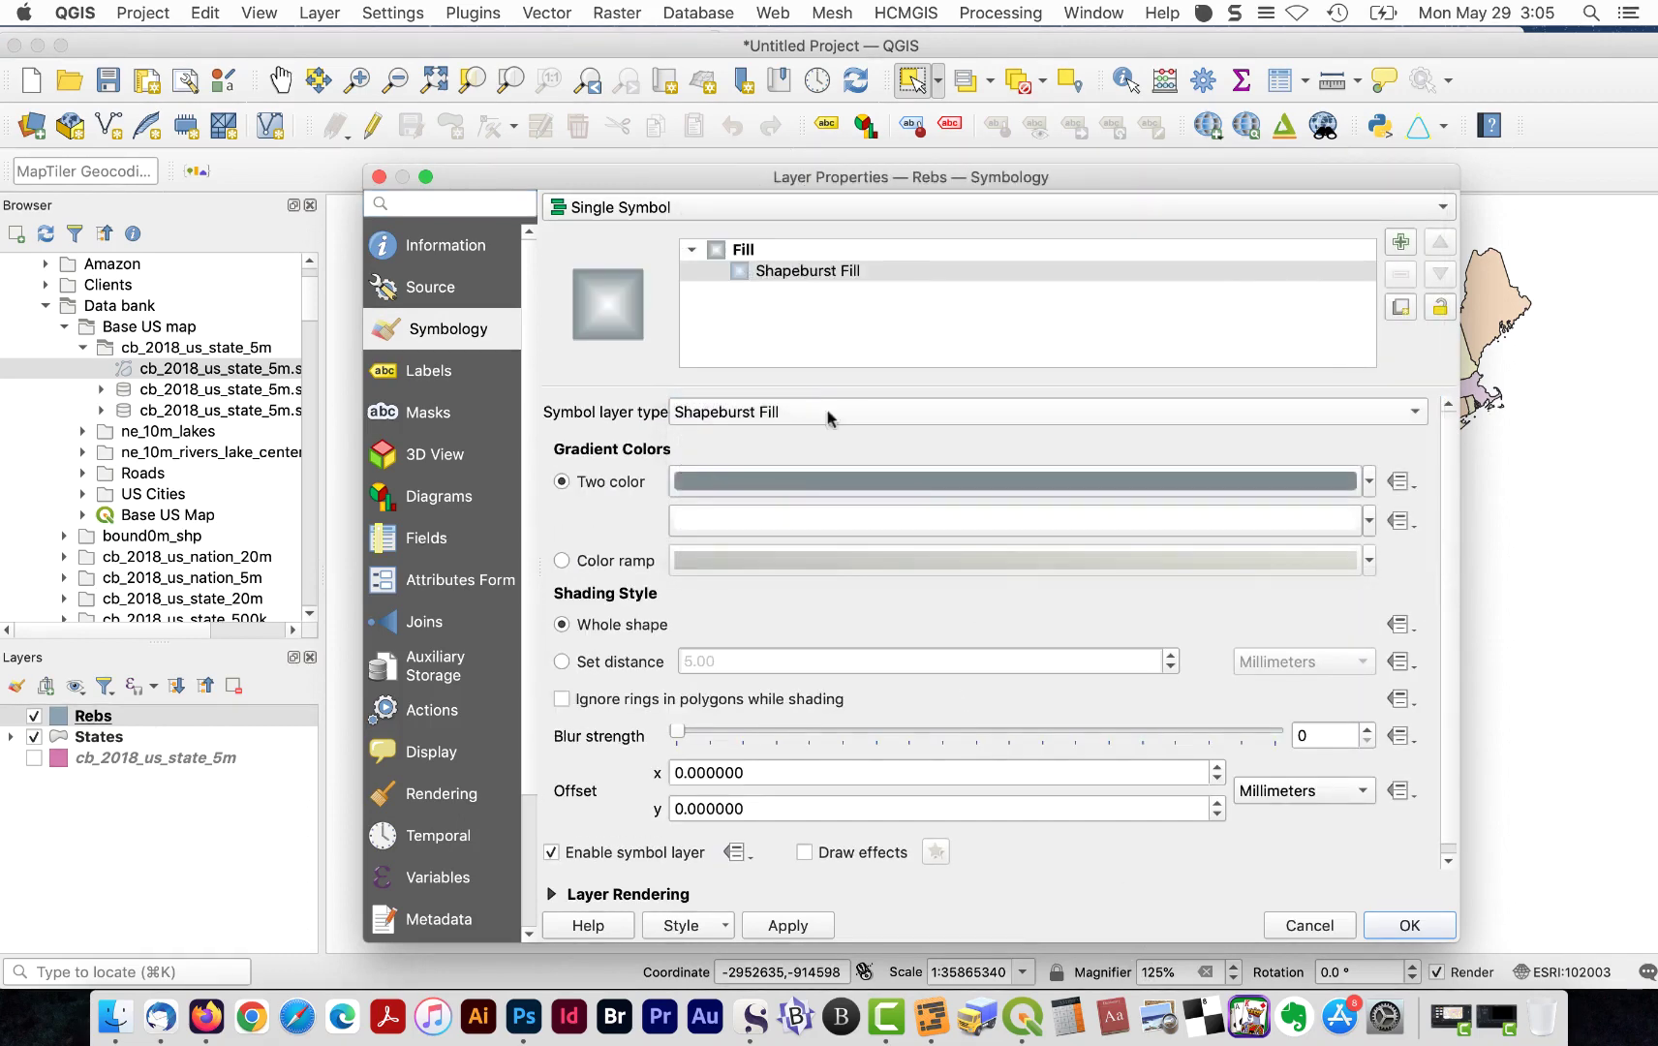
pyautogui.click(909, 482)
pyautogui.click(712, 396)
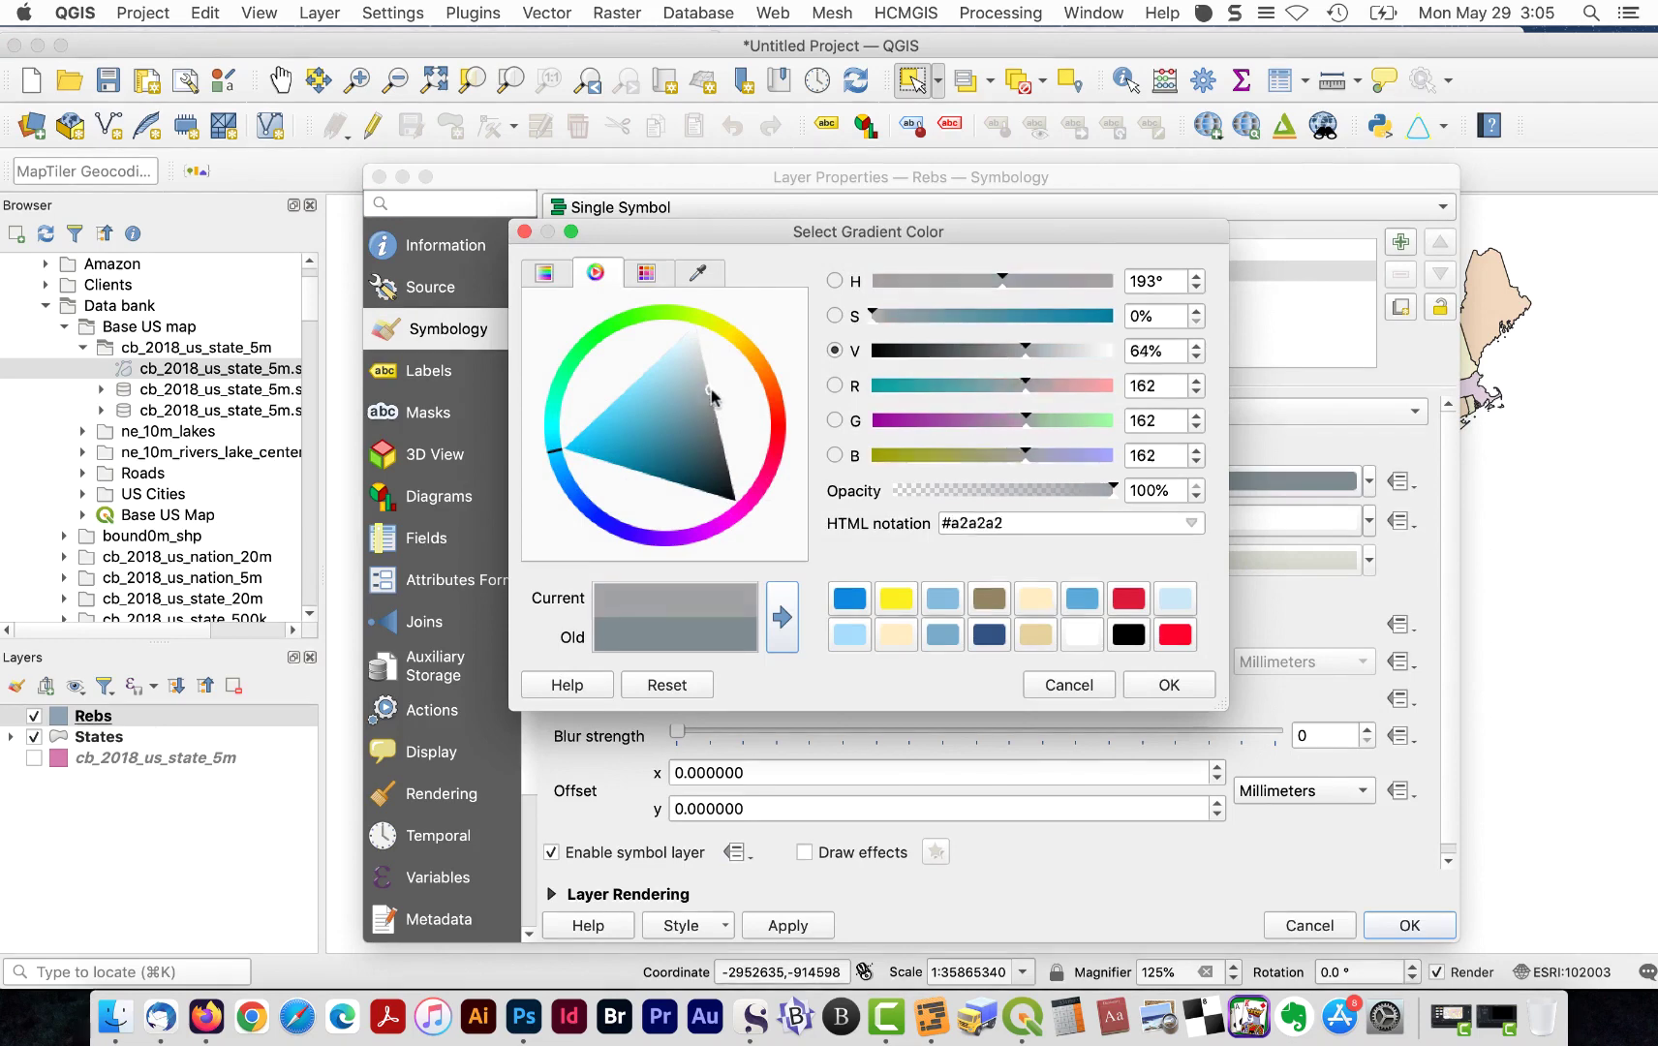
pyautogui.moveTo(714, 397); pyautogui.dragTo(714, 378)
pyautogui.click(1194, 685)
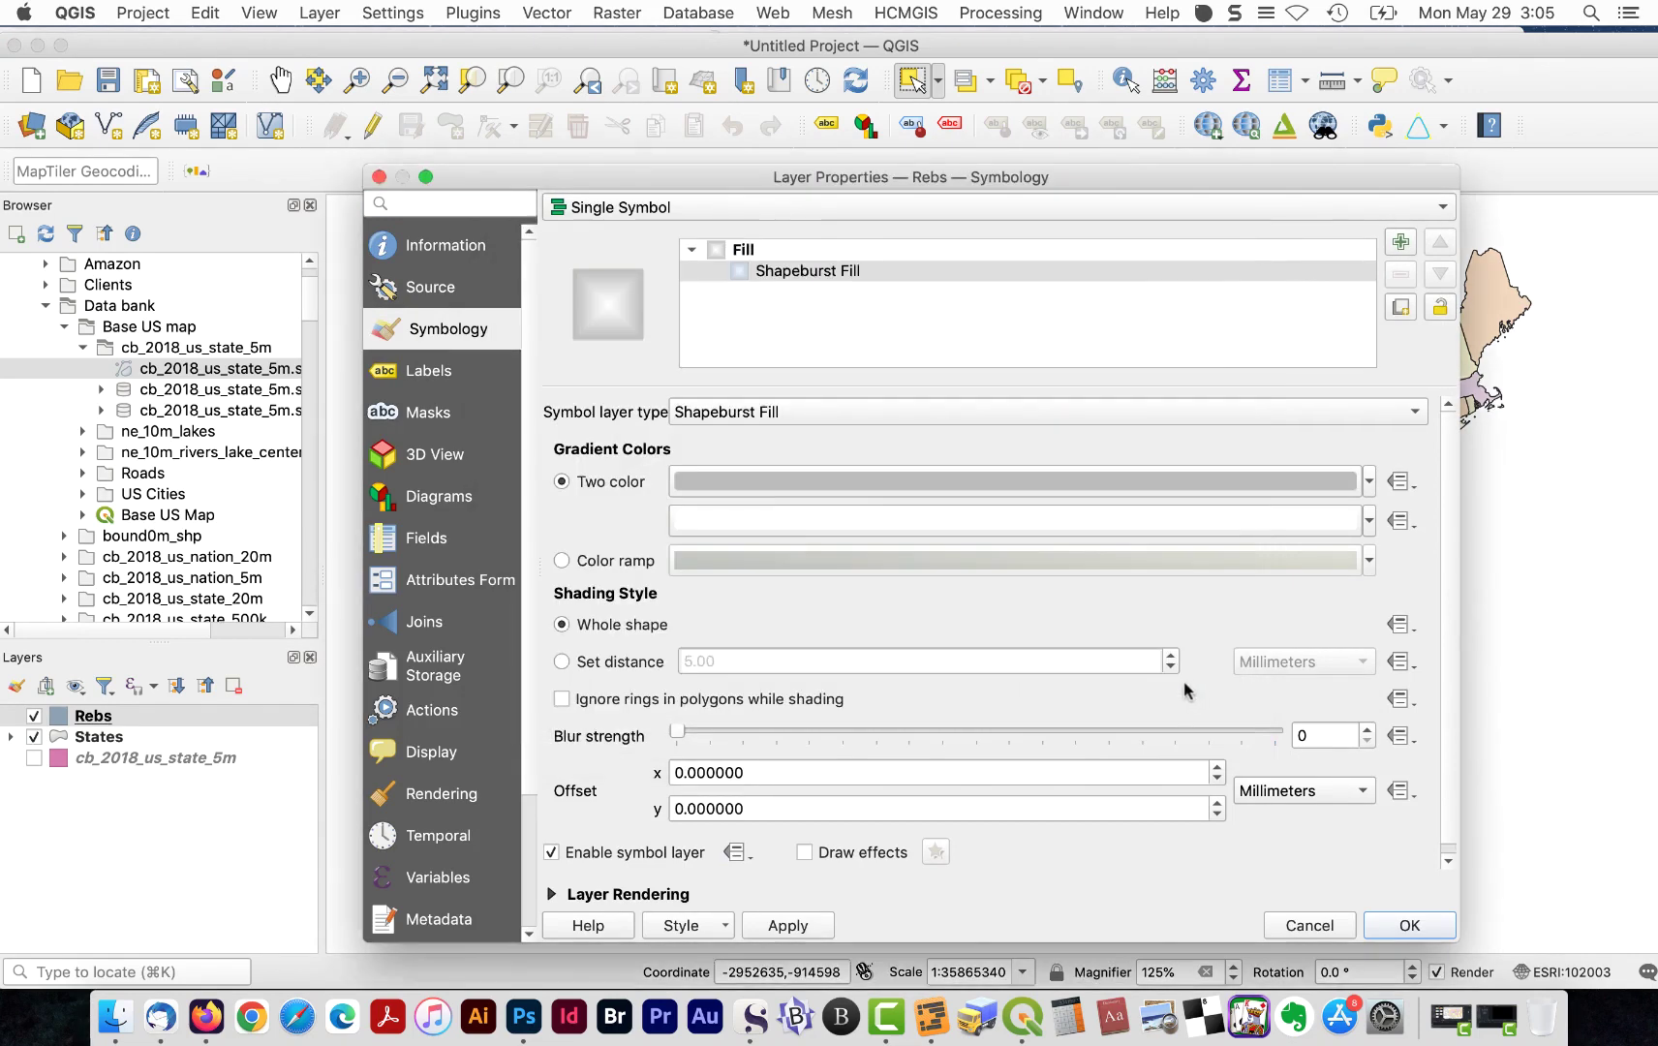
pyautogui.click(565, 664)
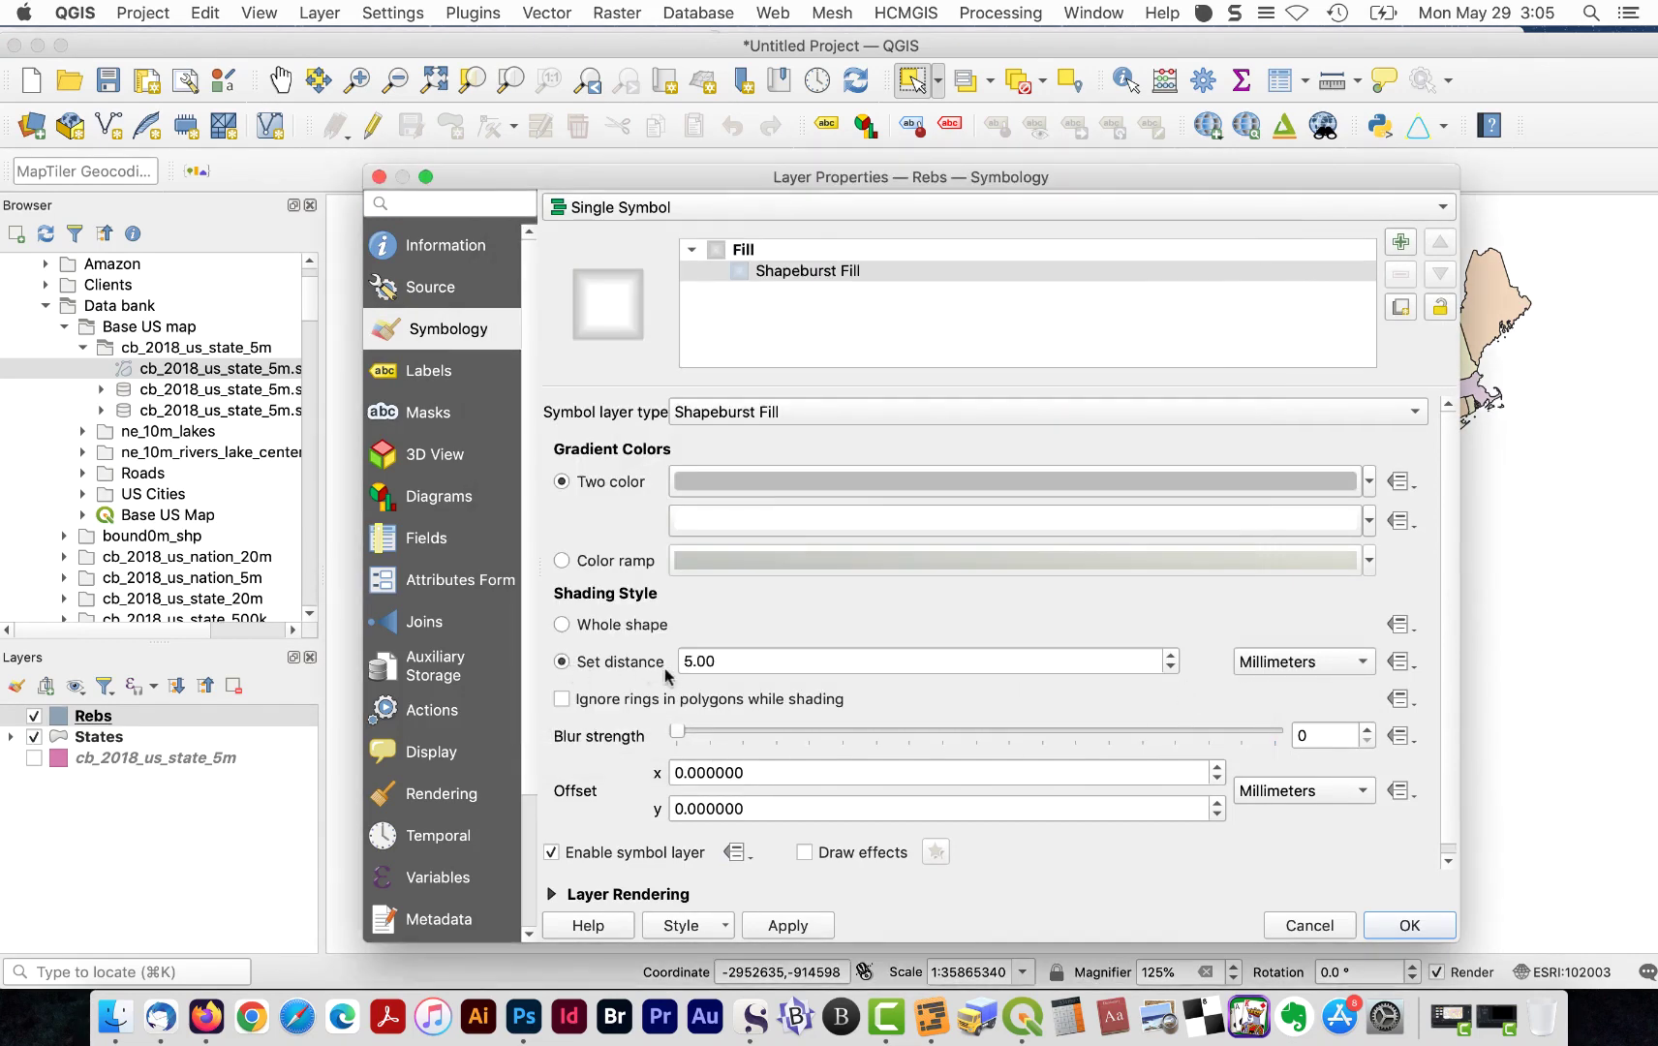
pyautogui.write('3')
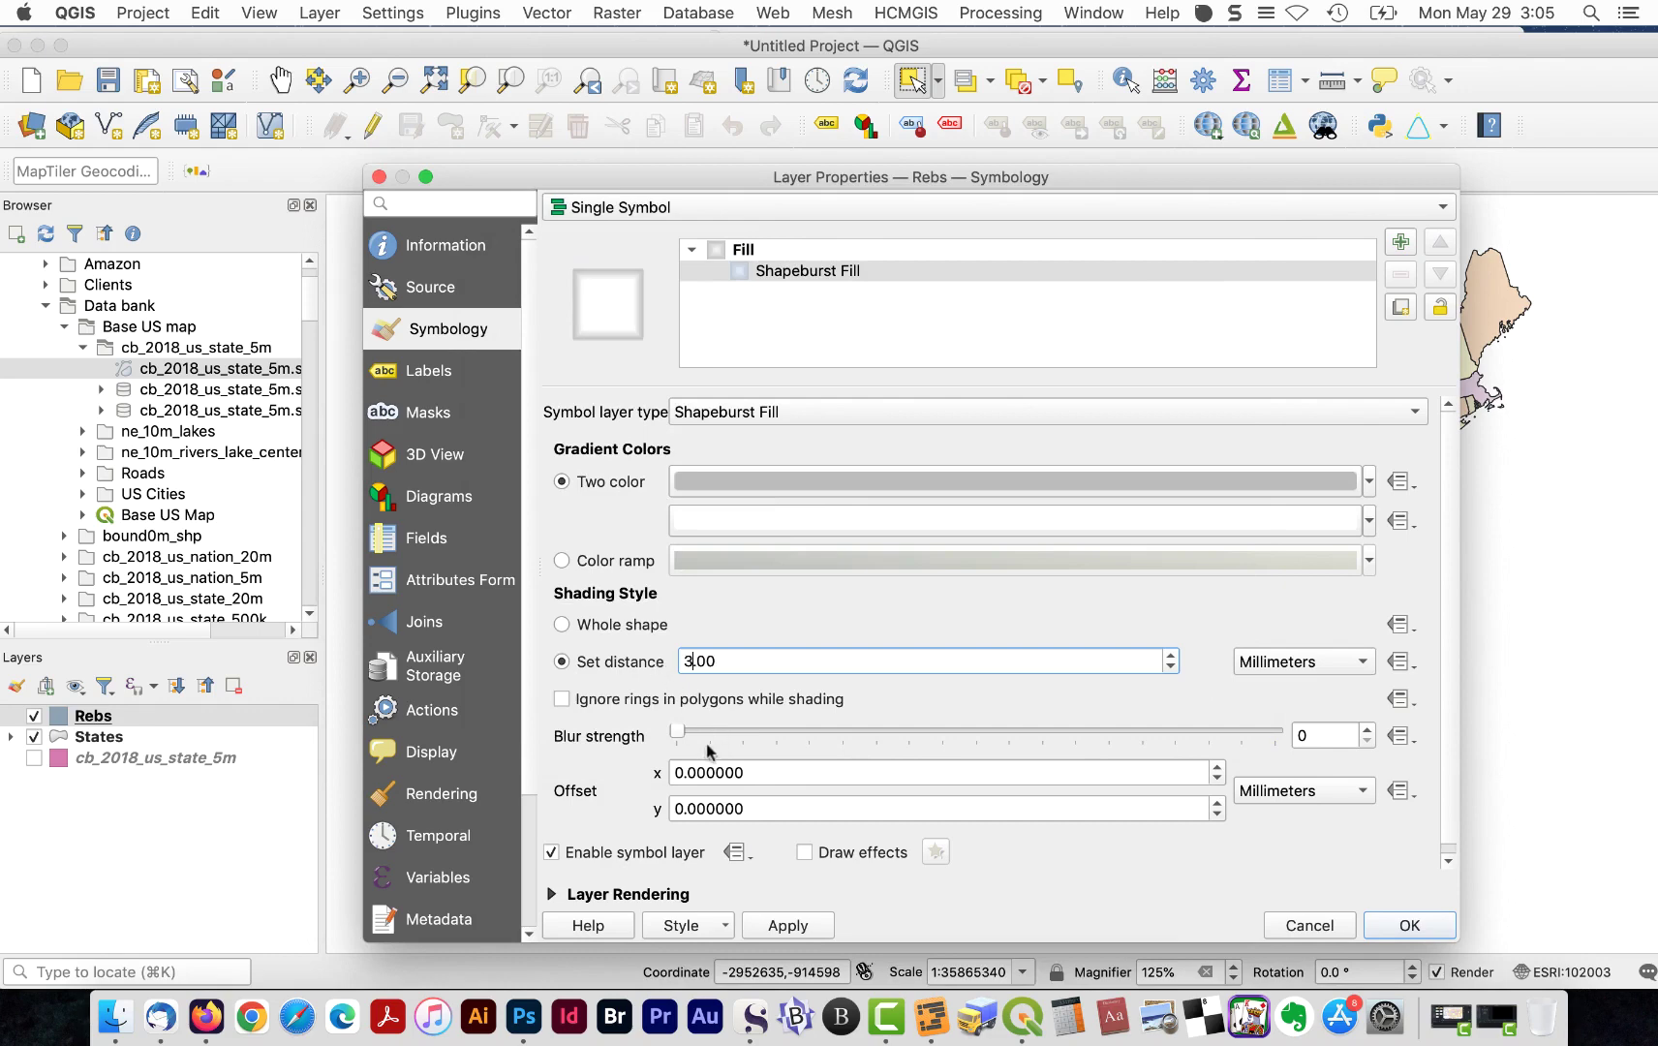
pyautogui.moveTo(677, 732); pyautogui.dragTo(1002, 746)
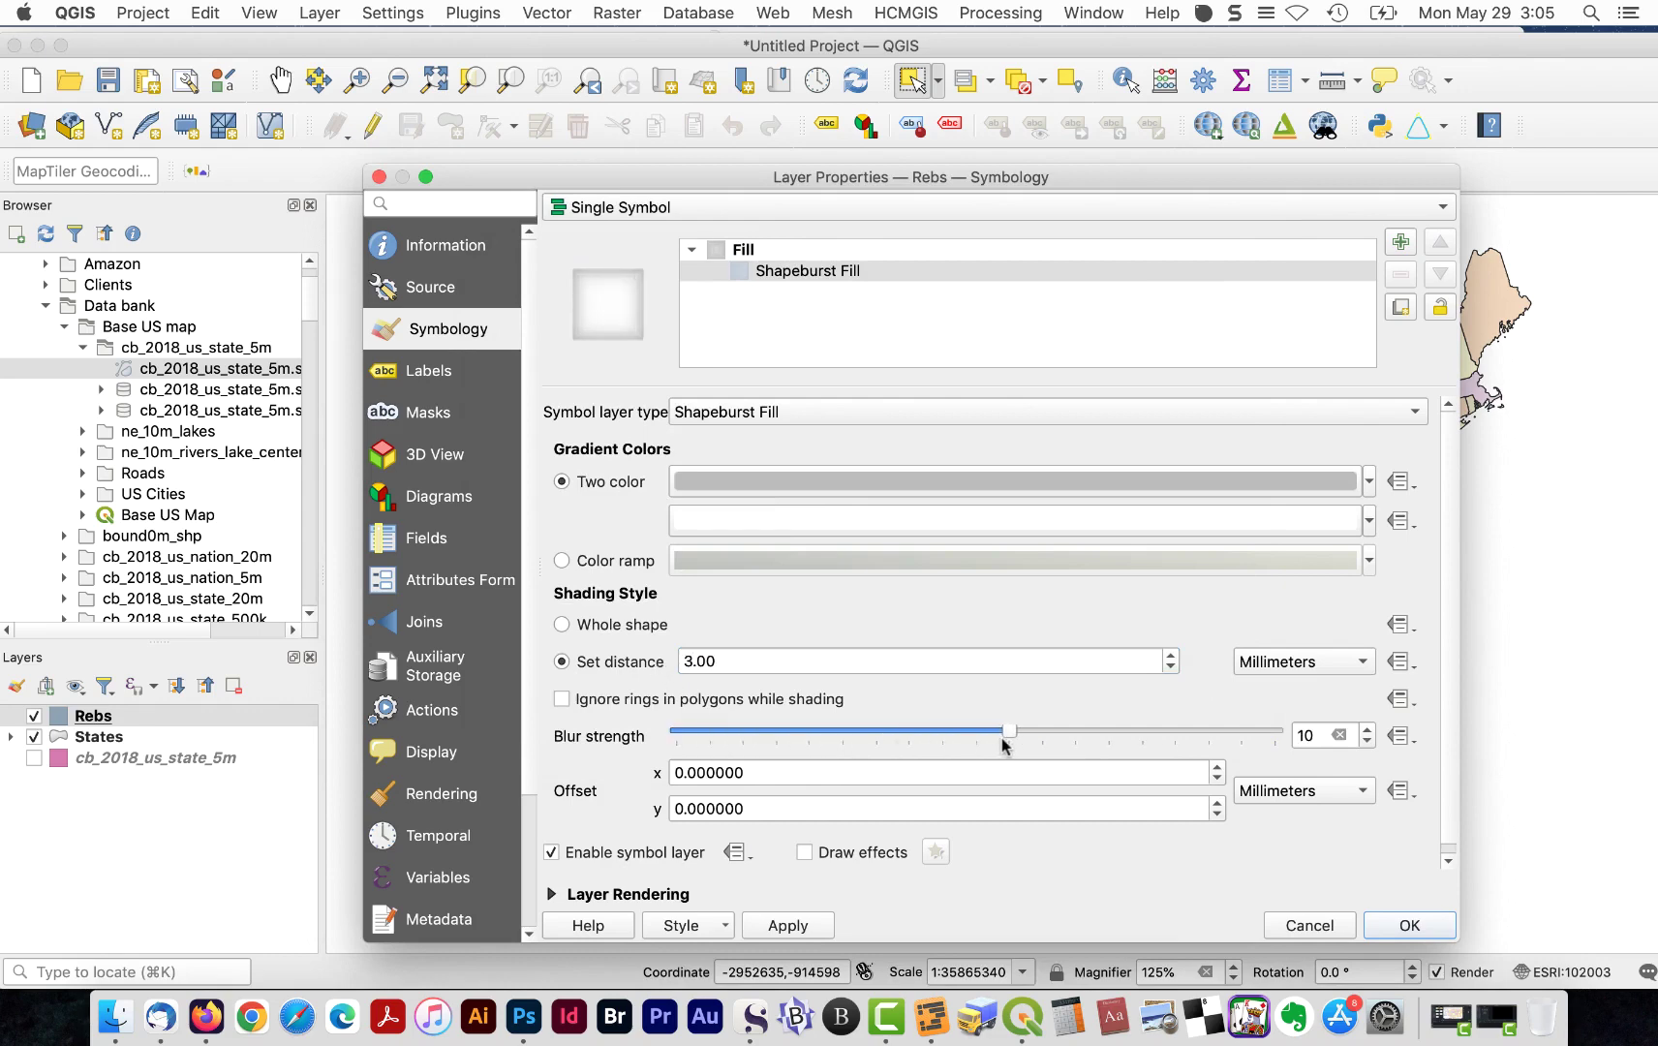
pyautogui.click(1409, 925)
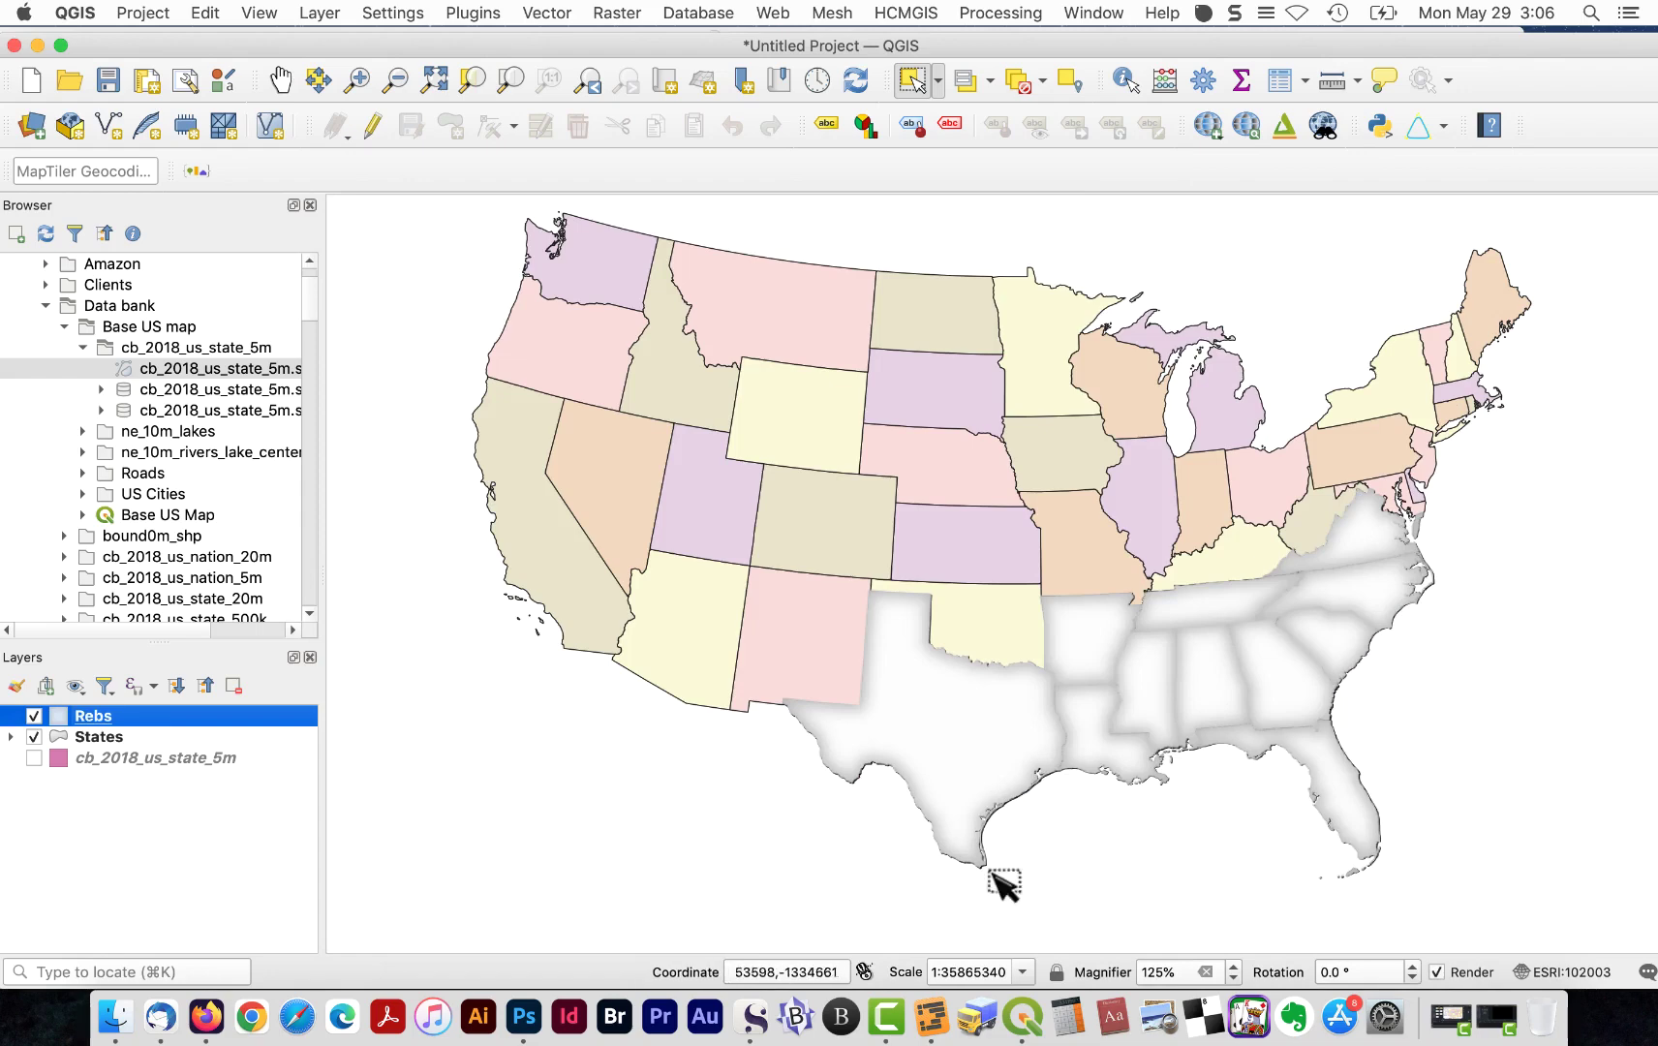
# - Duplicate Rebs, rename the copy Borders, make it visible, and place Rebs beneath it
pyautogui.rightClick(170, 722)
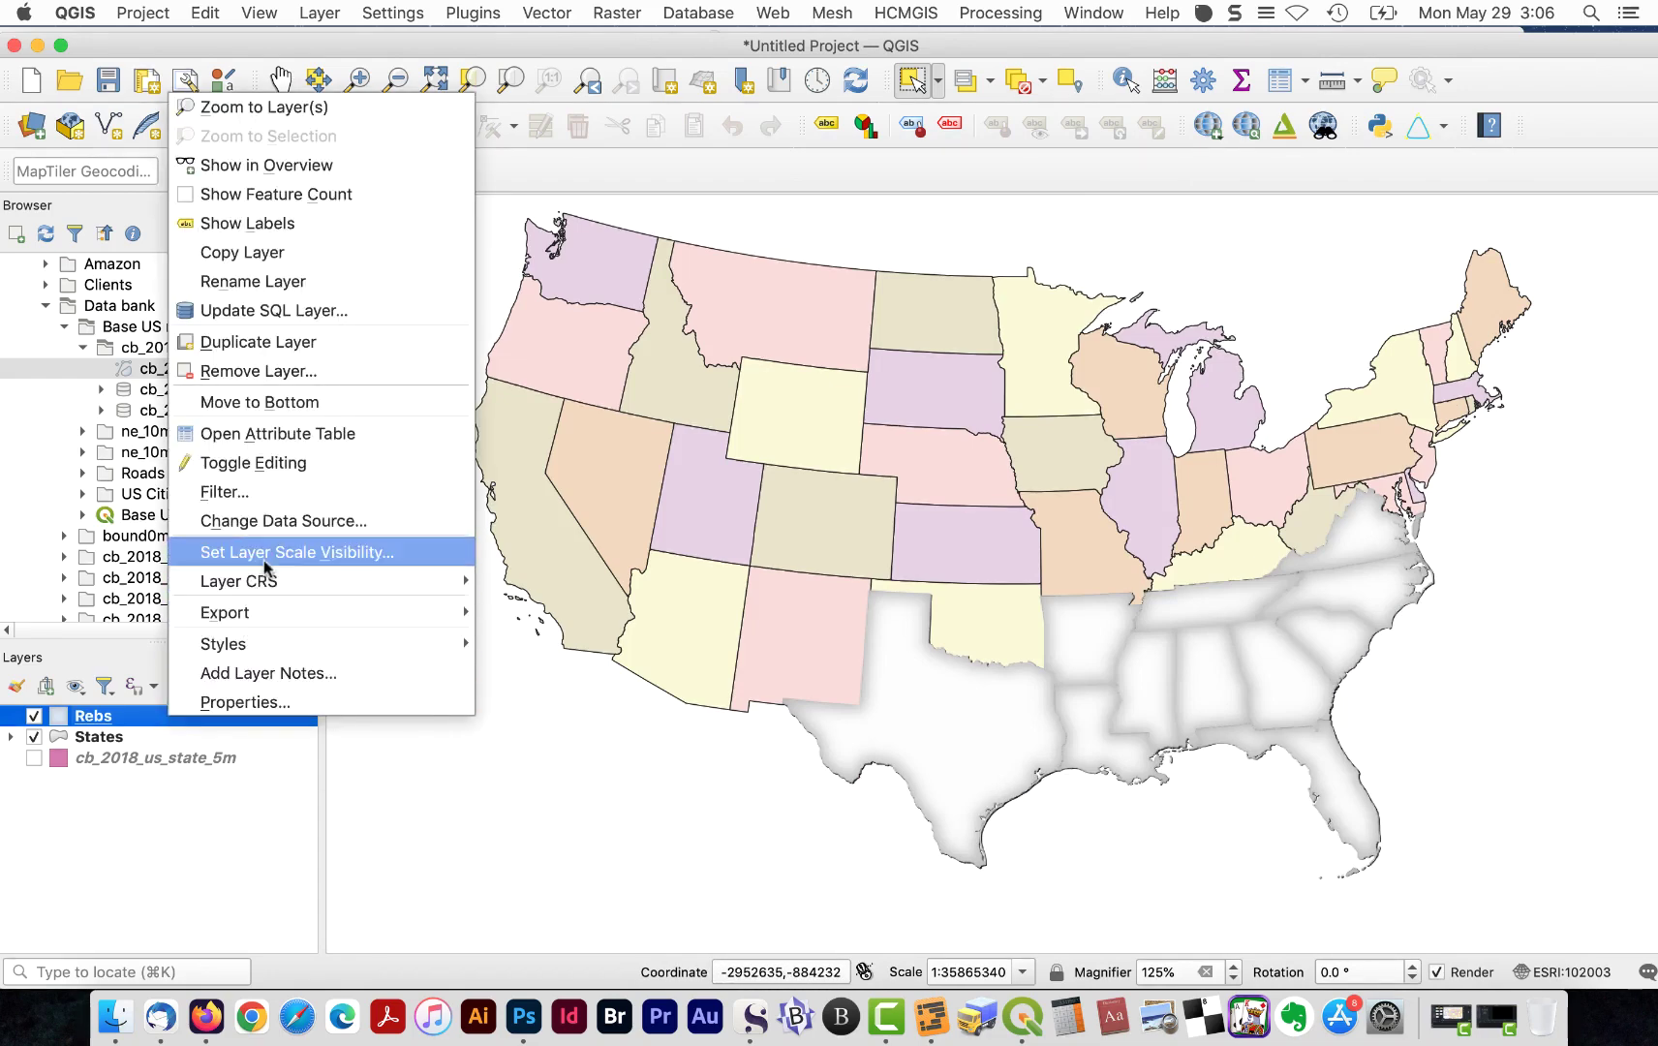
pyautogui.click(280, 345)
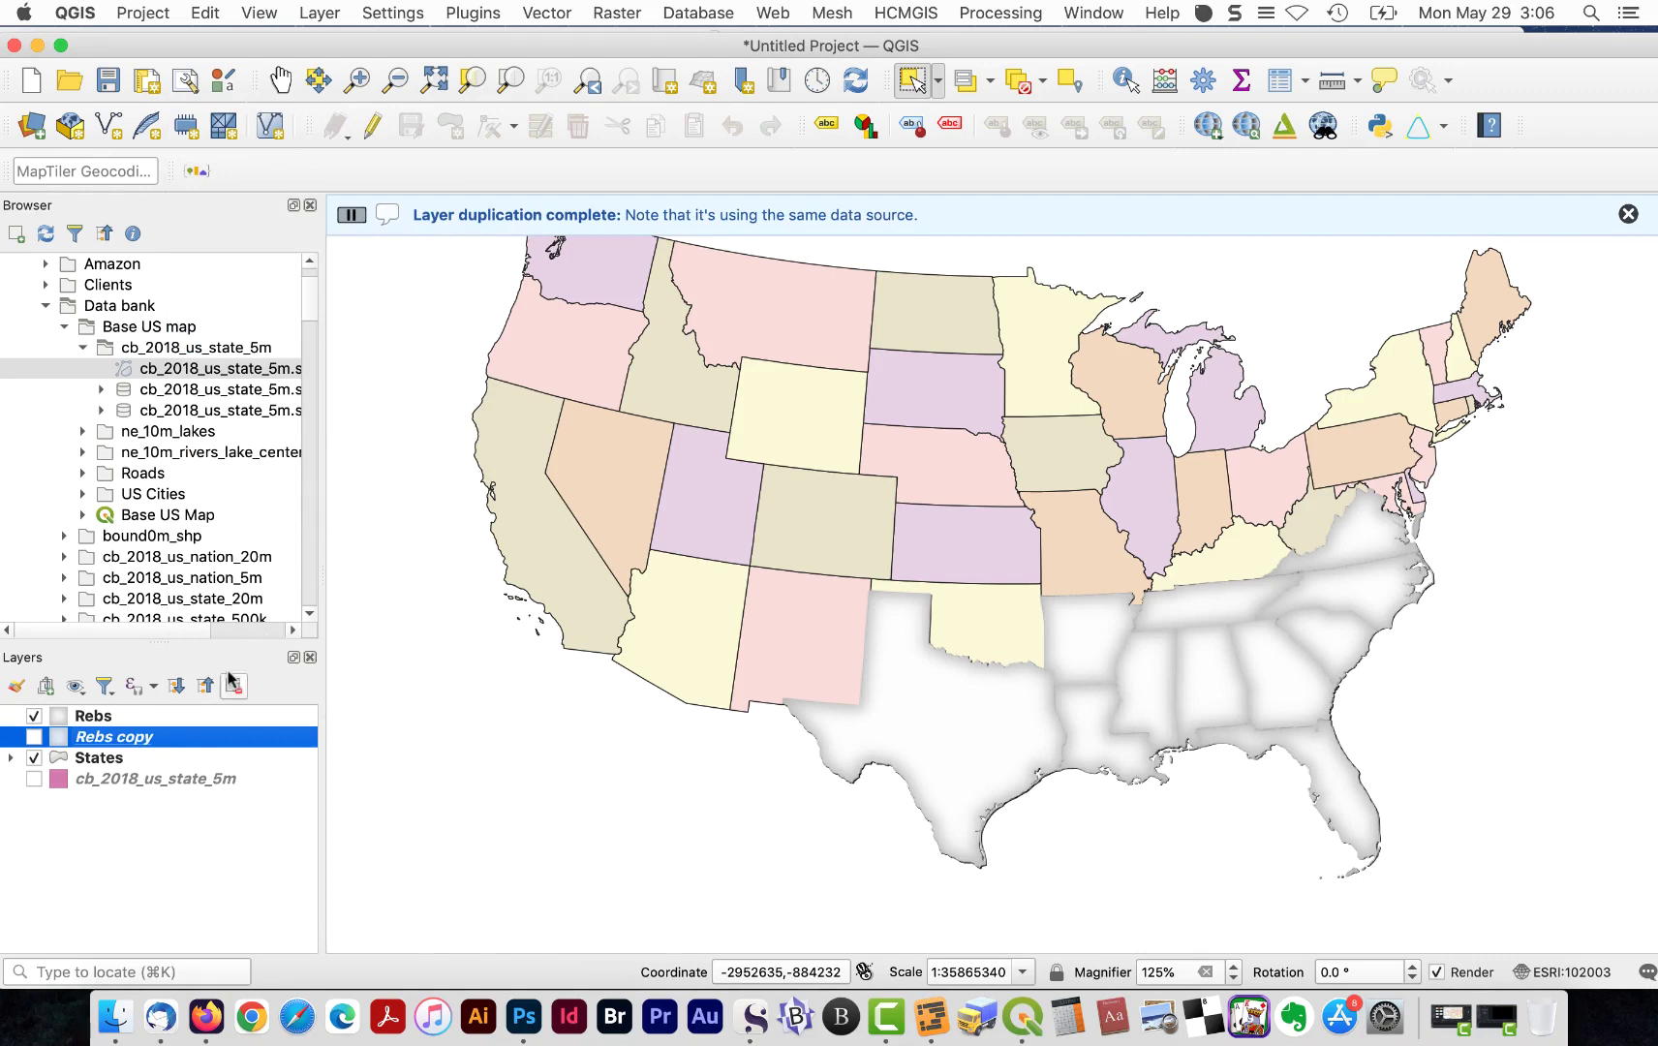
pyautogui.rightClick(136, 745)
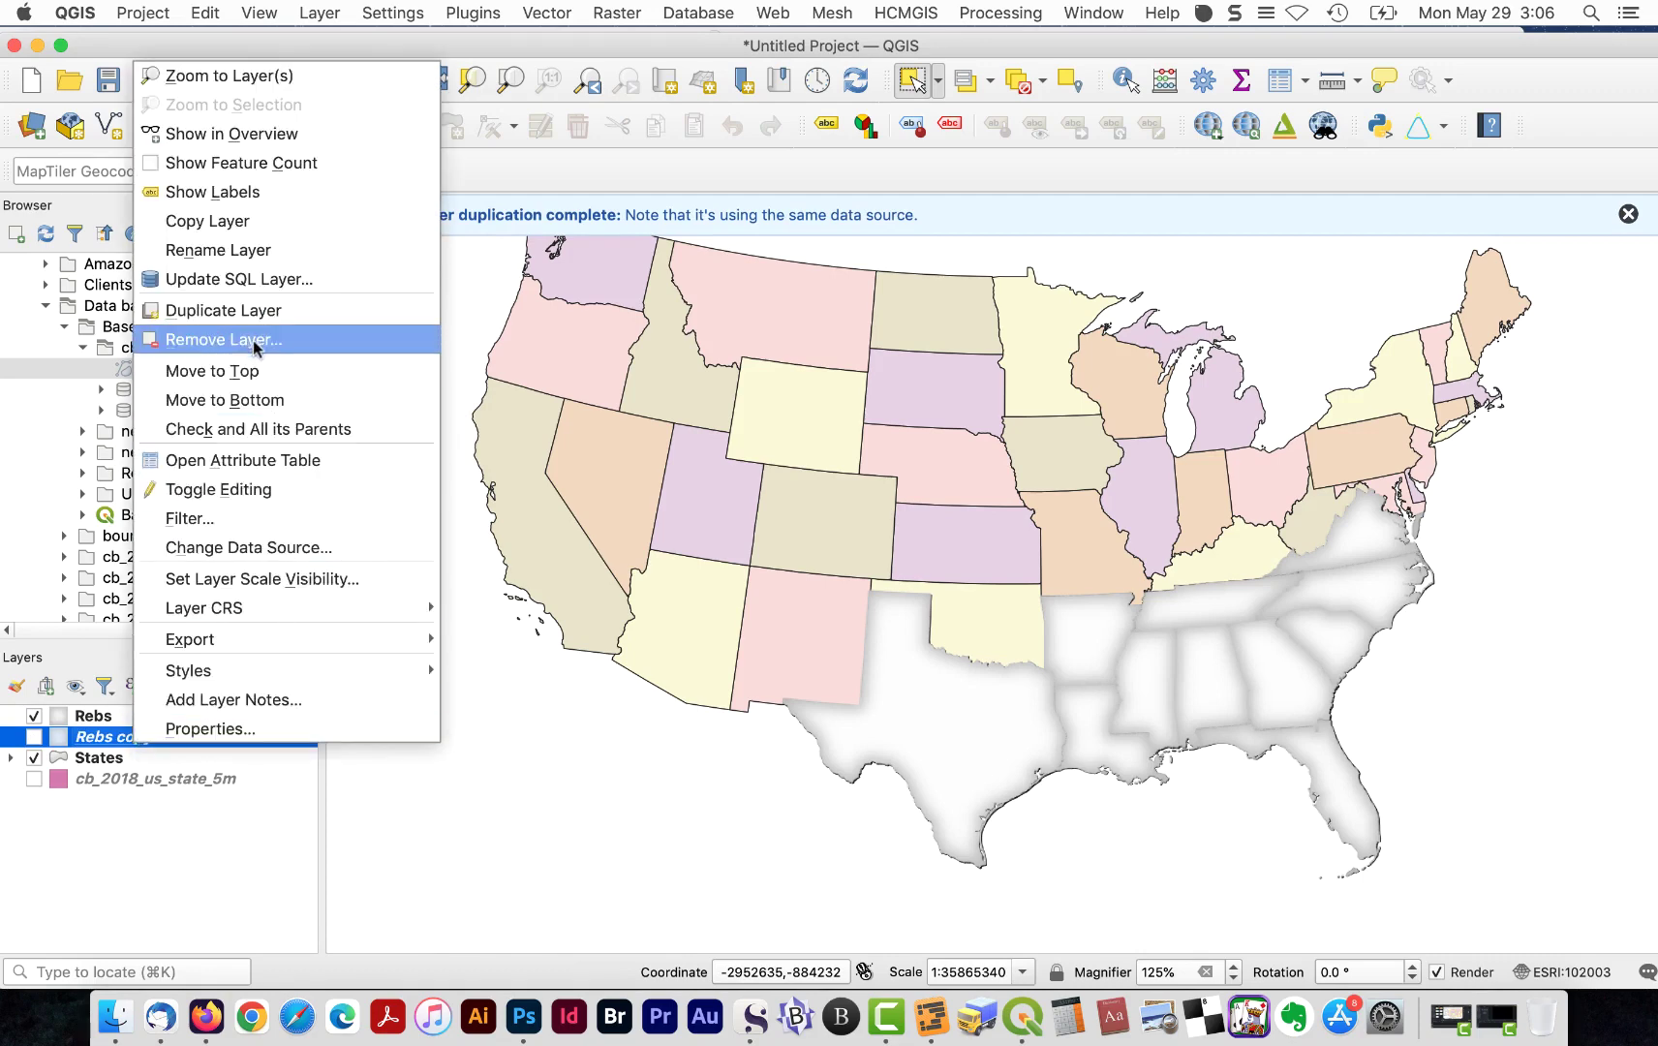
pyautogui.click(248, 253)
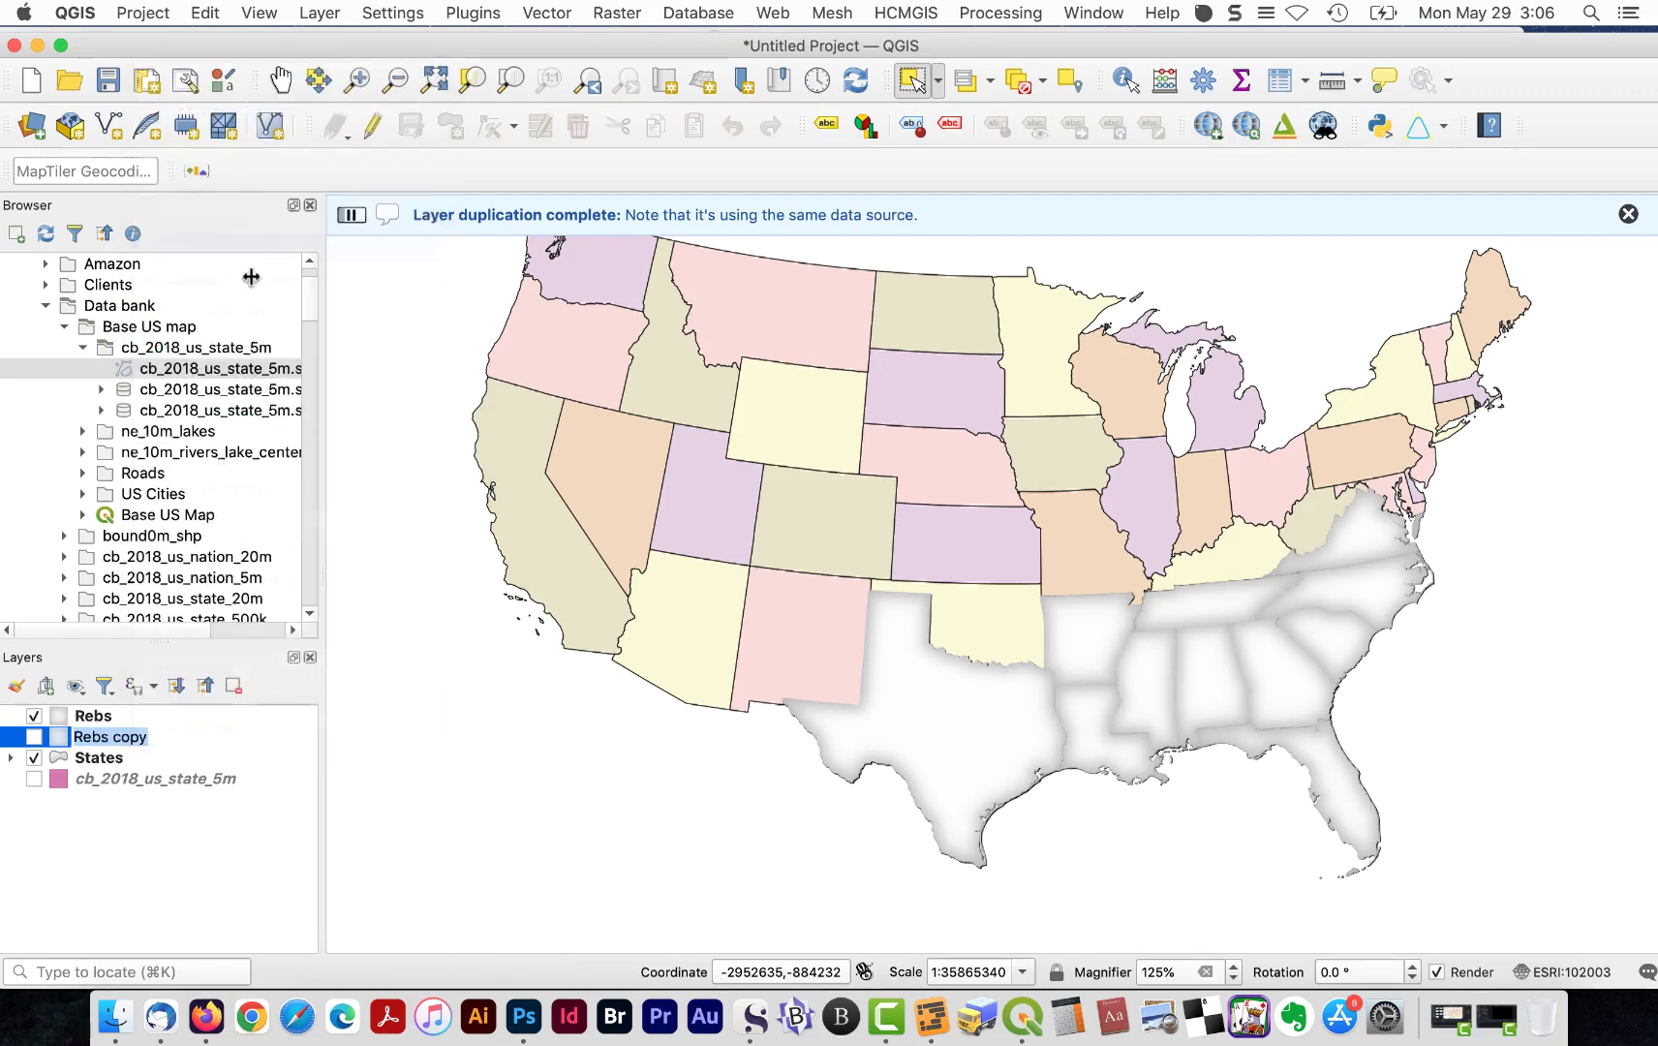
pyautogui.write('Borders')
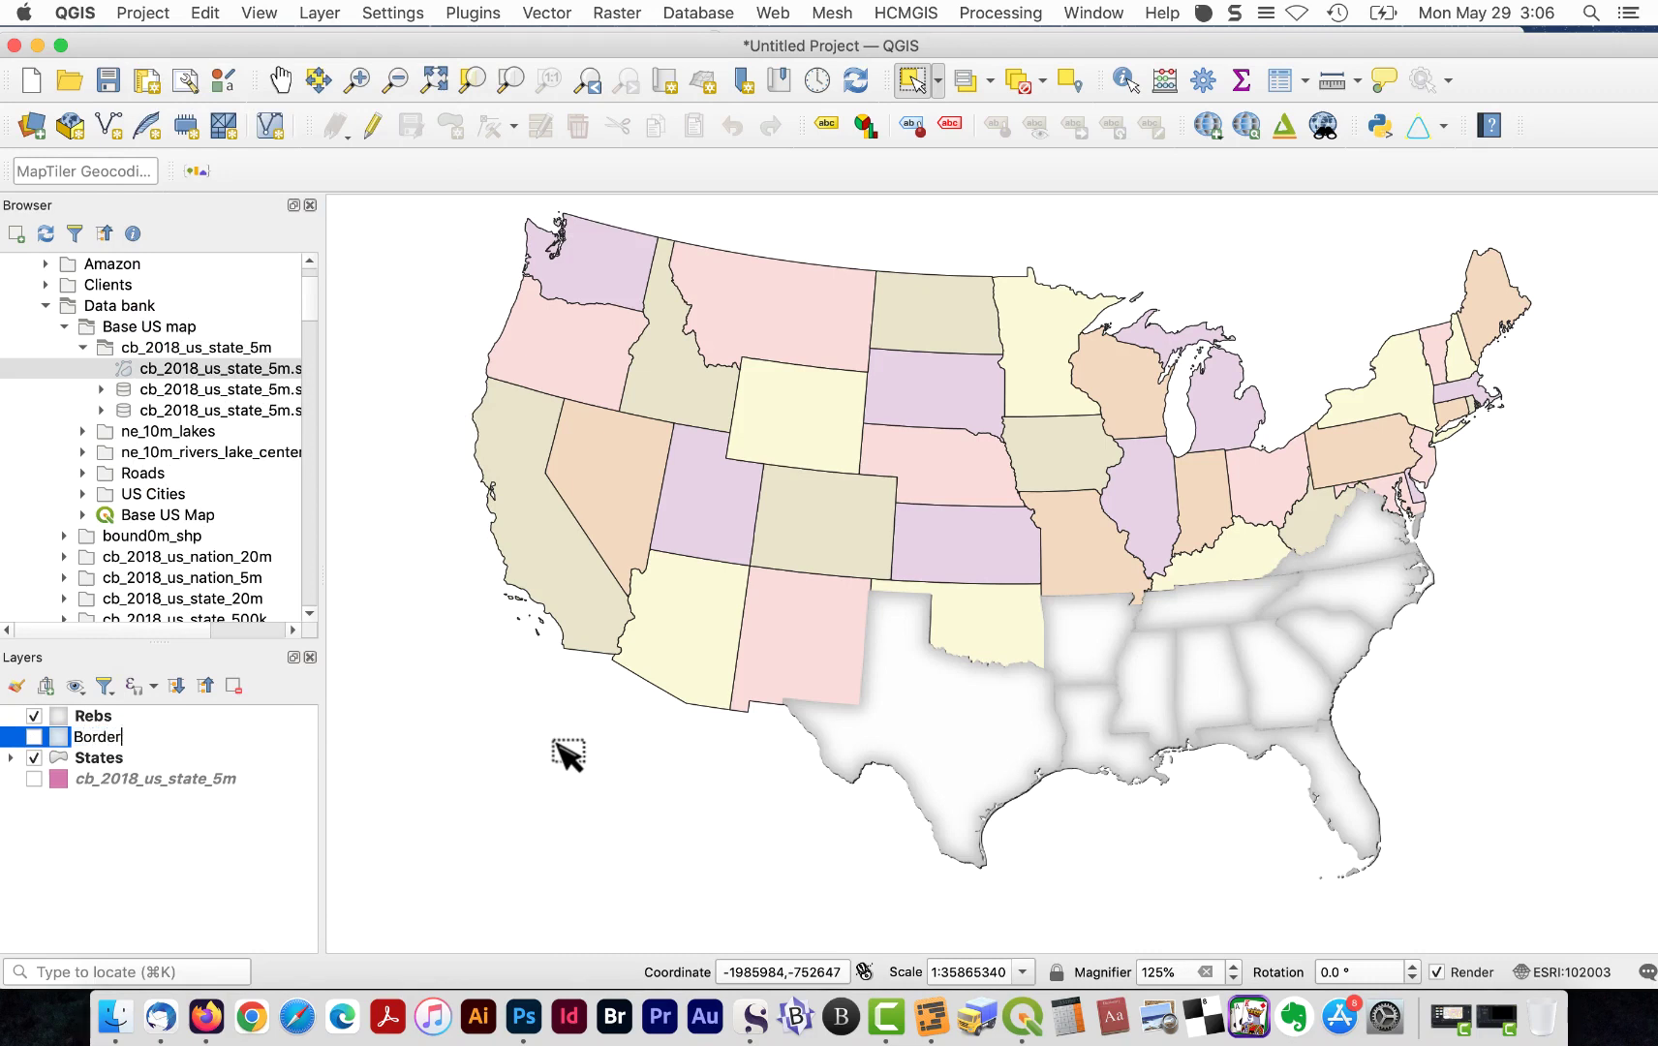
pyautogui.press('Return')
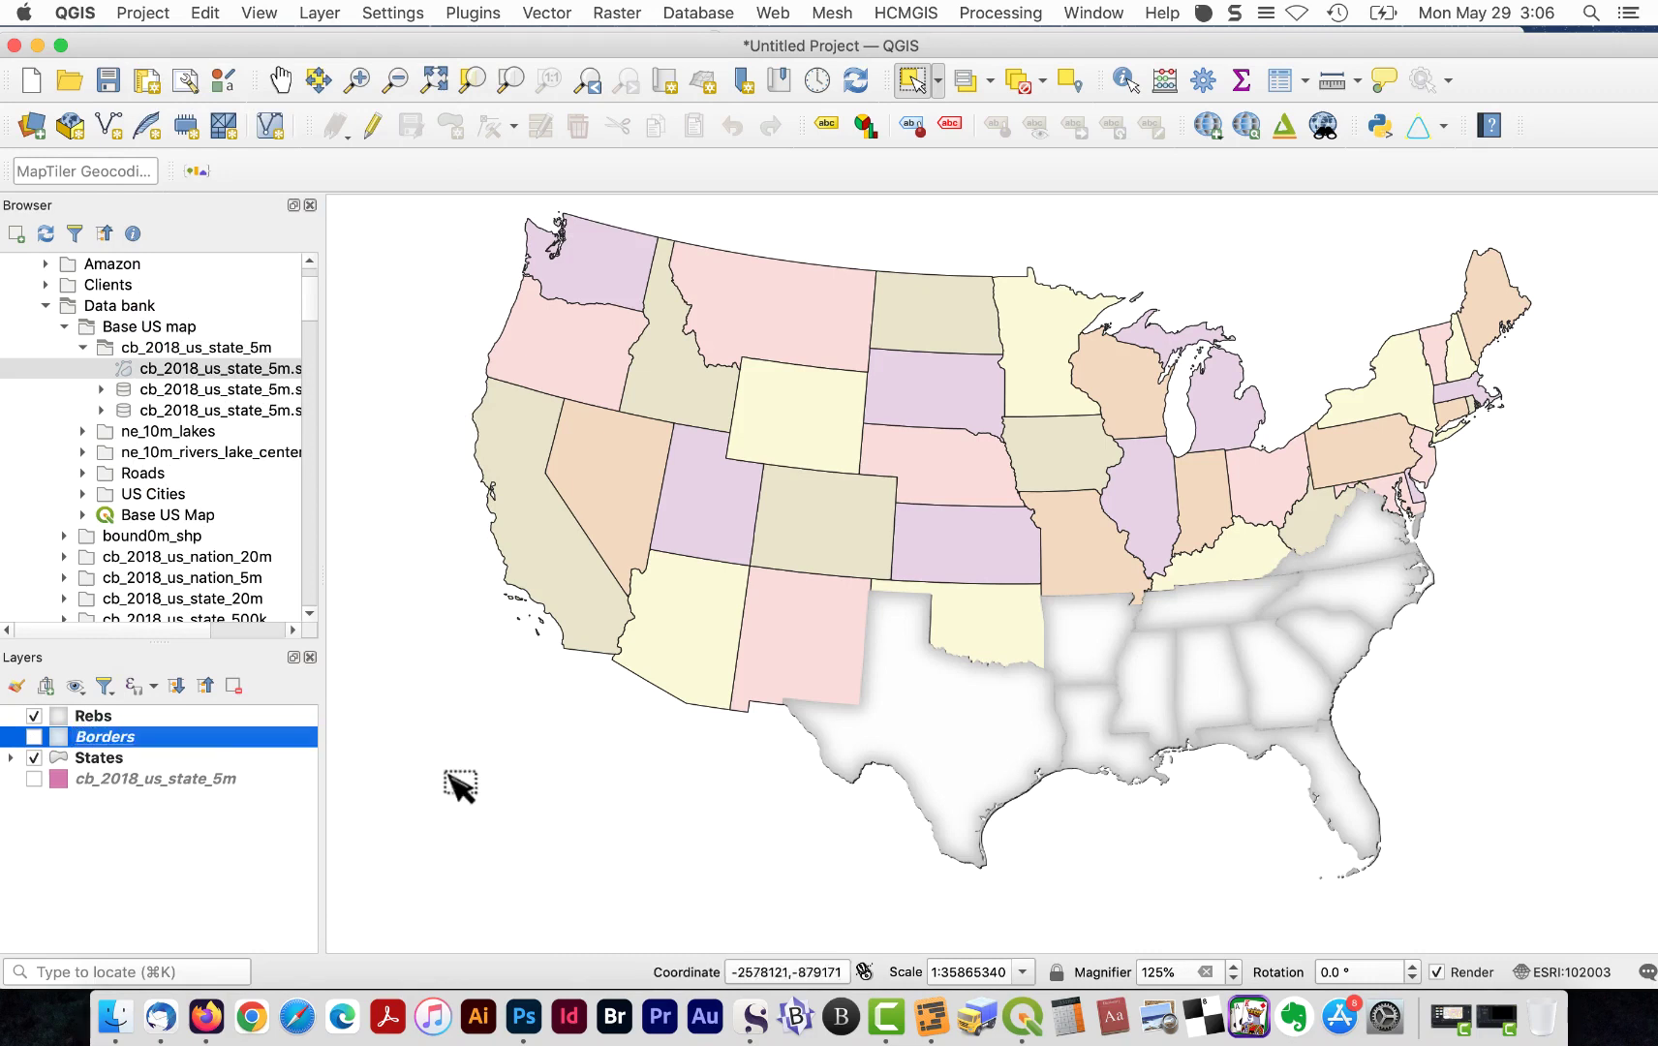
pyautogui.click(34, 736)
pyautogui.click(118, 714)
pyautogui.moveTo(118, 715); pyautogui.dragTo(120, 750)
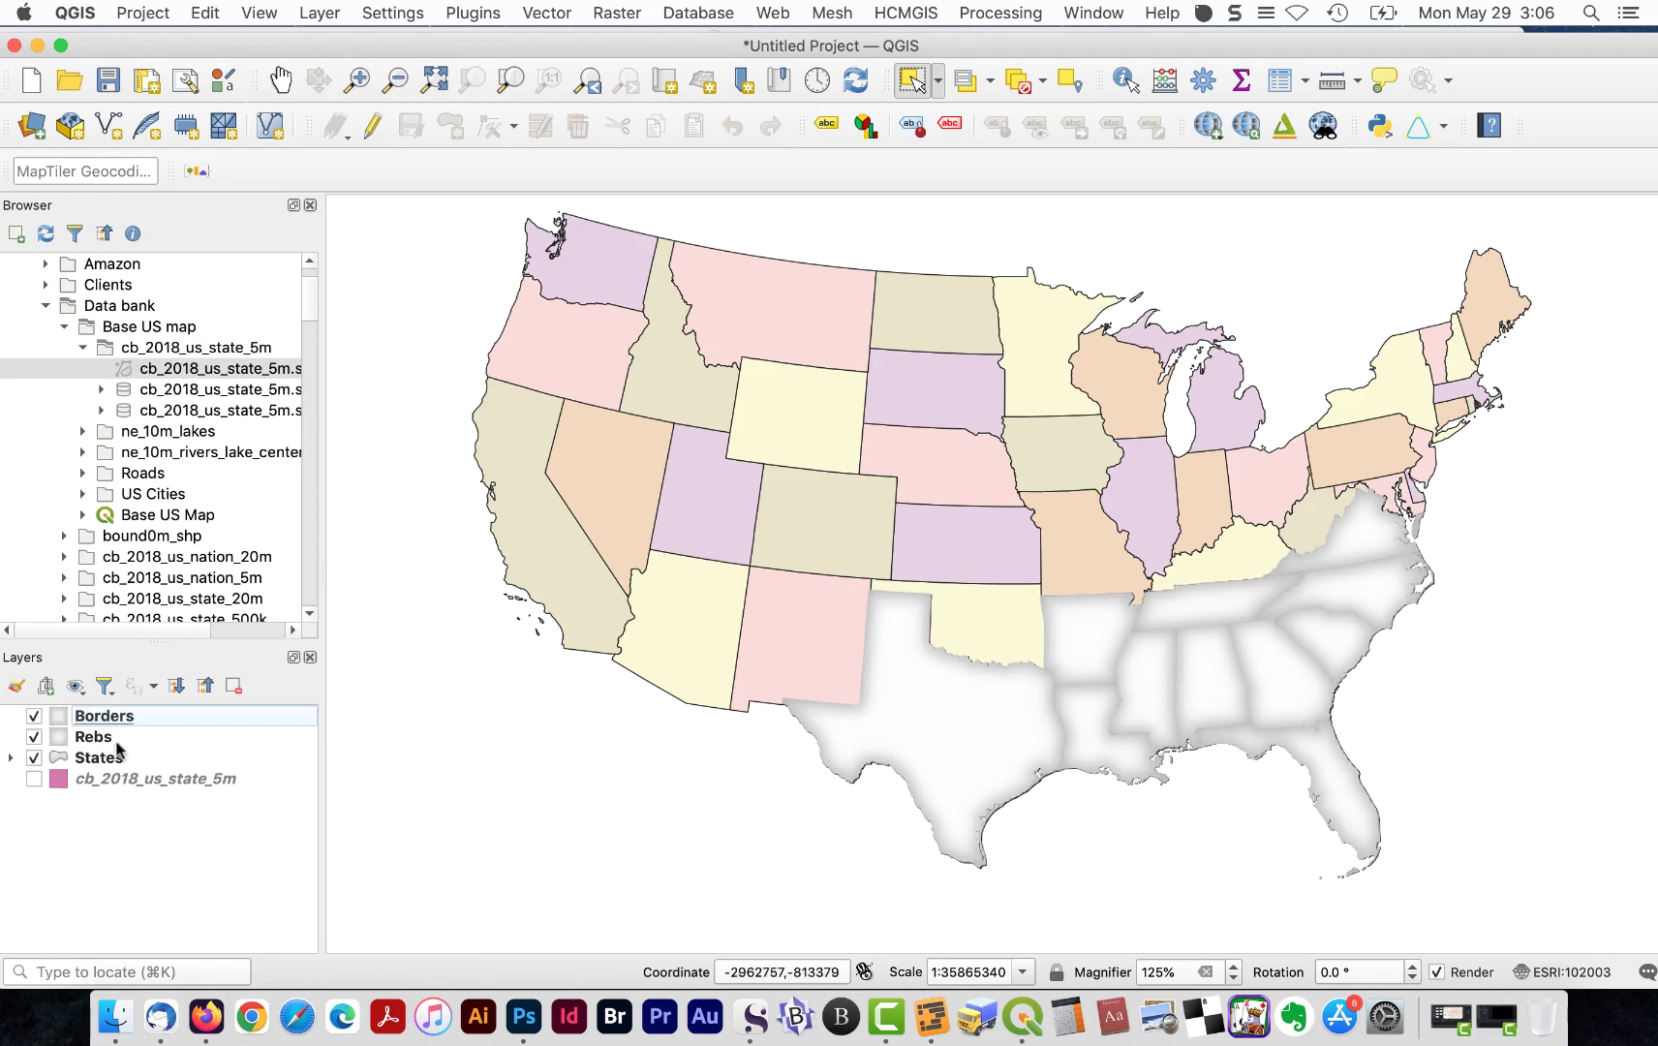
# - Set the Borders layer to a Simple Fill with No Brush so only outlines show
pyautogui.click(150, 718)
pyautogui.doubleClick(153, 720)
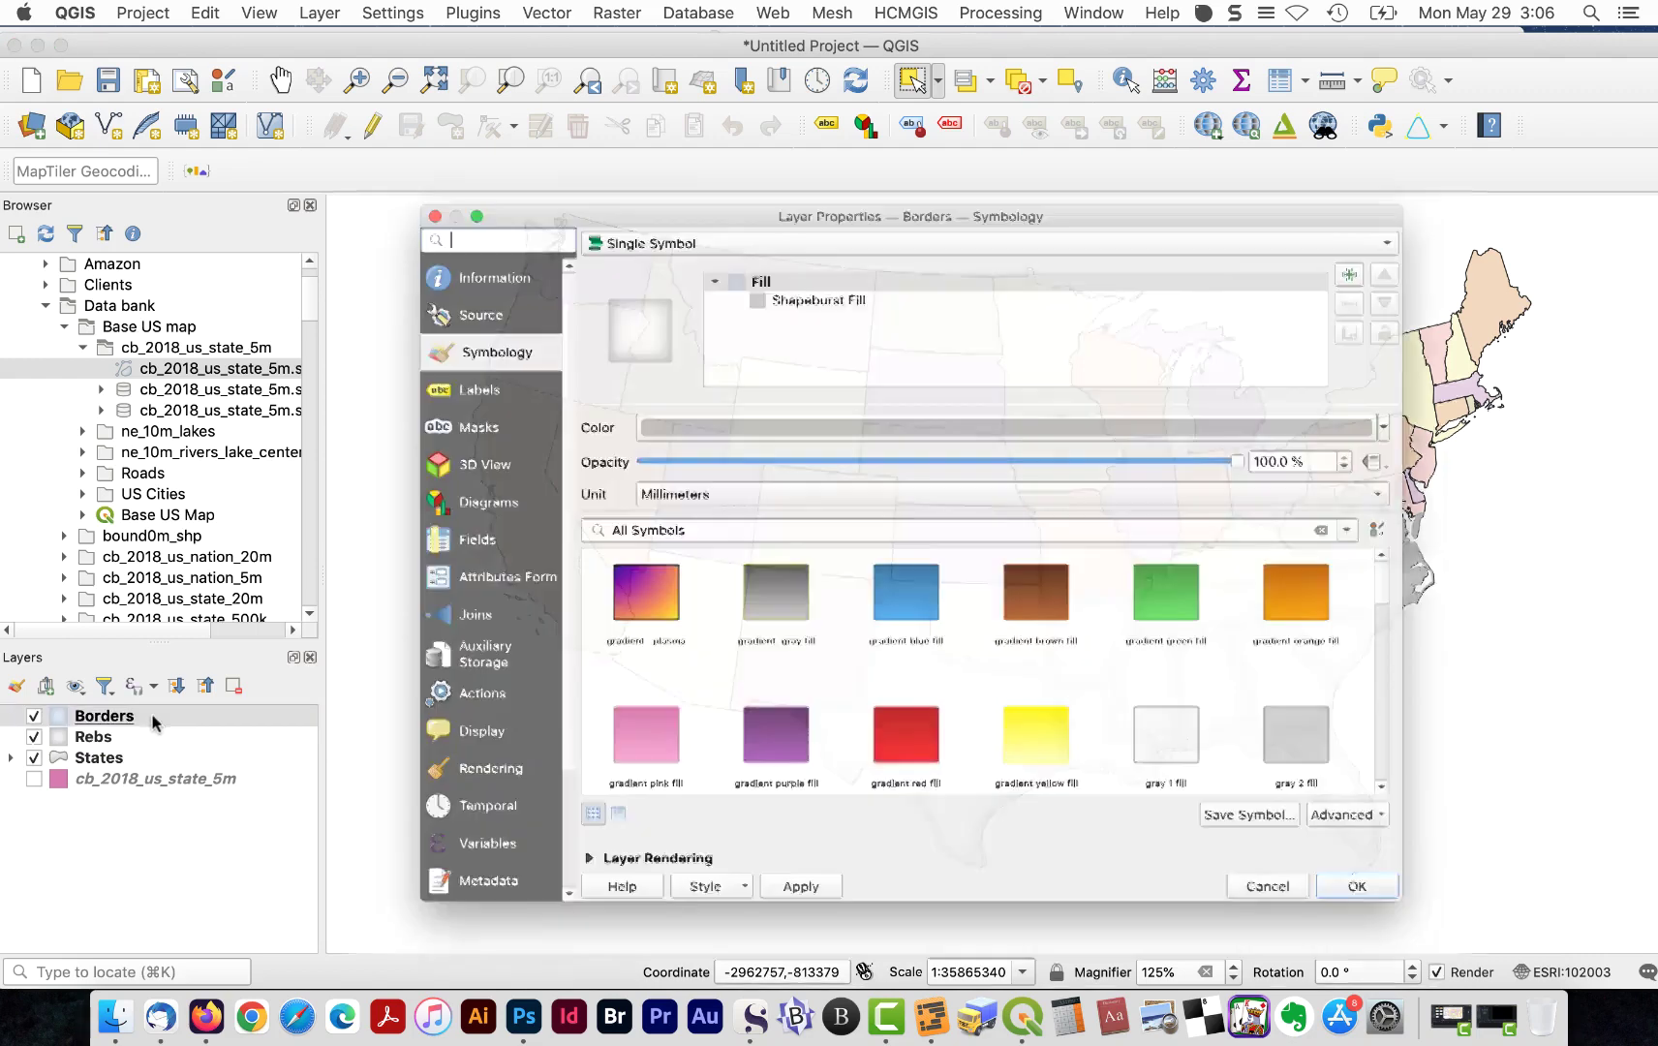
pyautogui.click(794, 274)
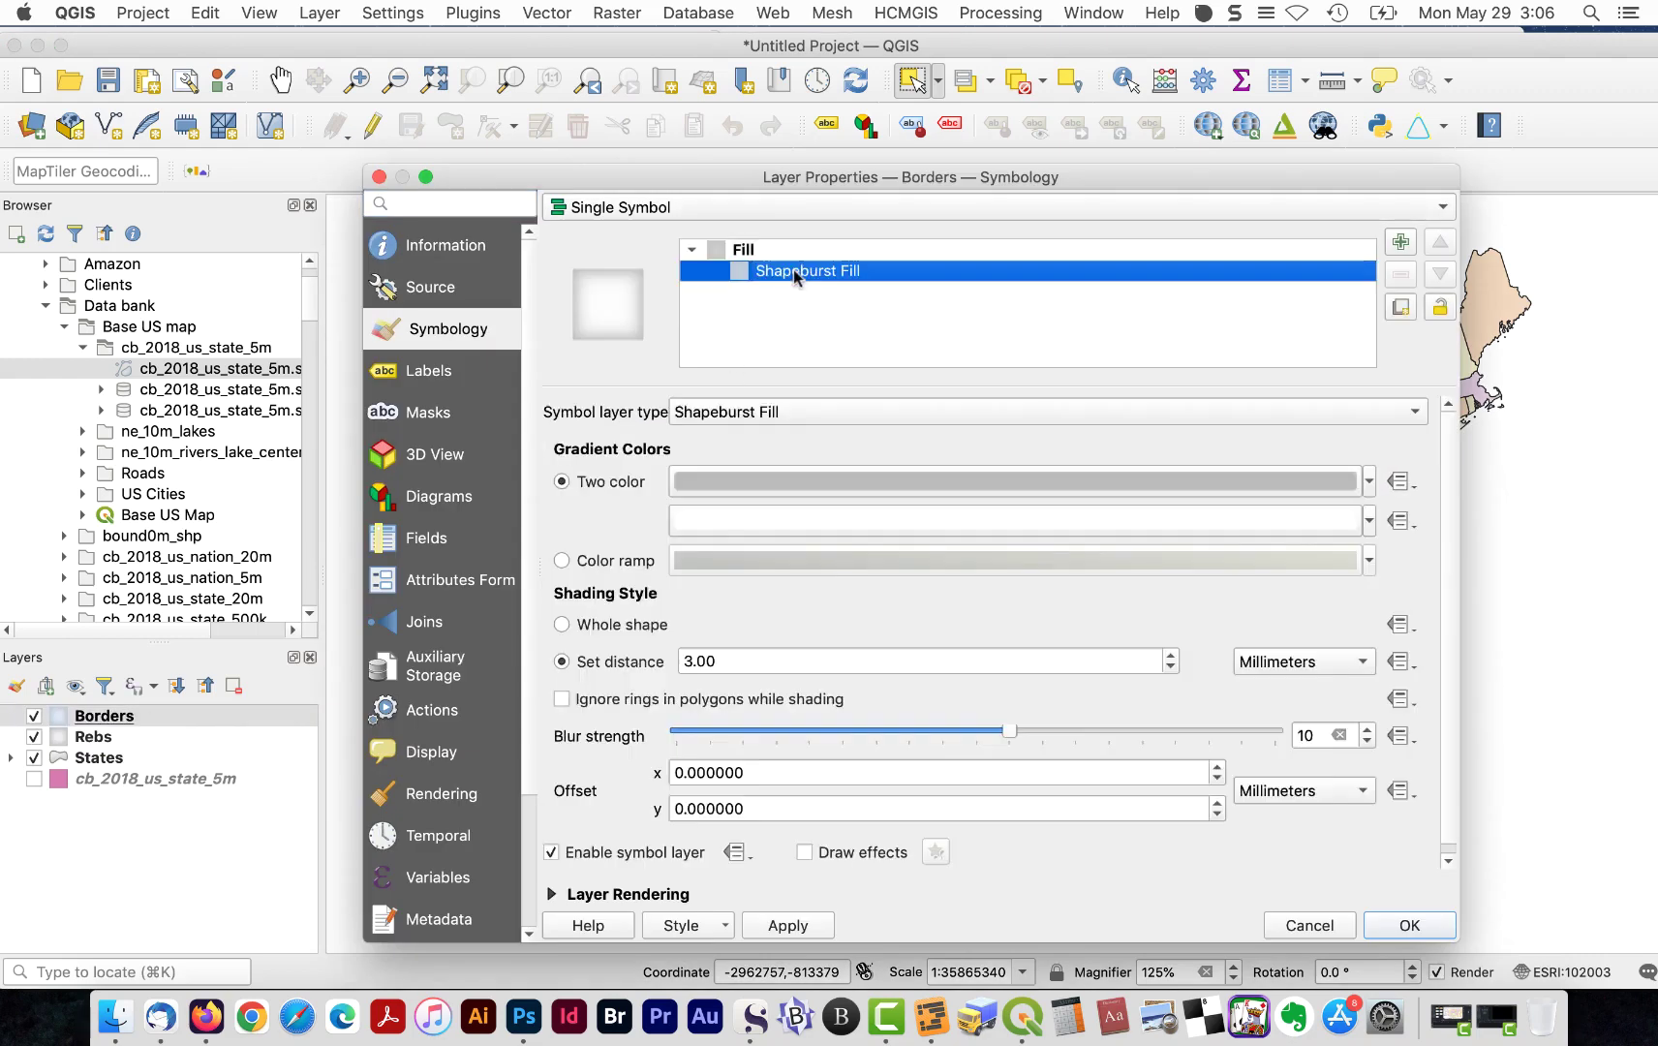
pyautogui.click(750, 416)
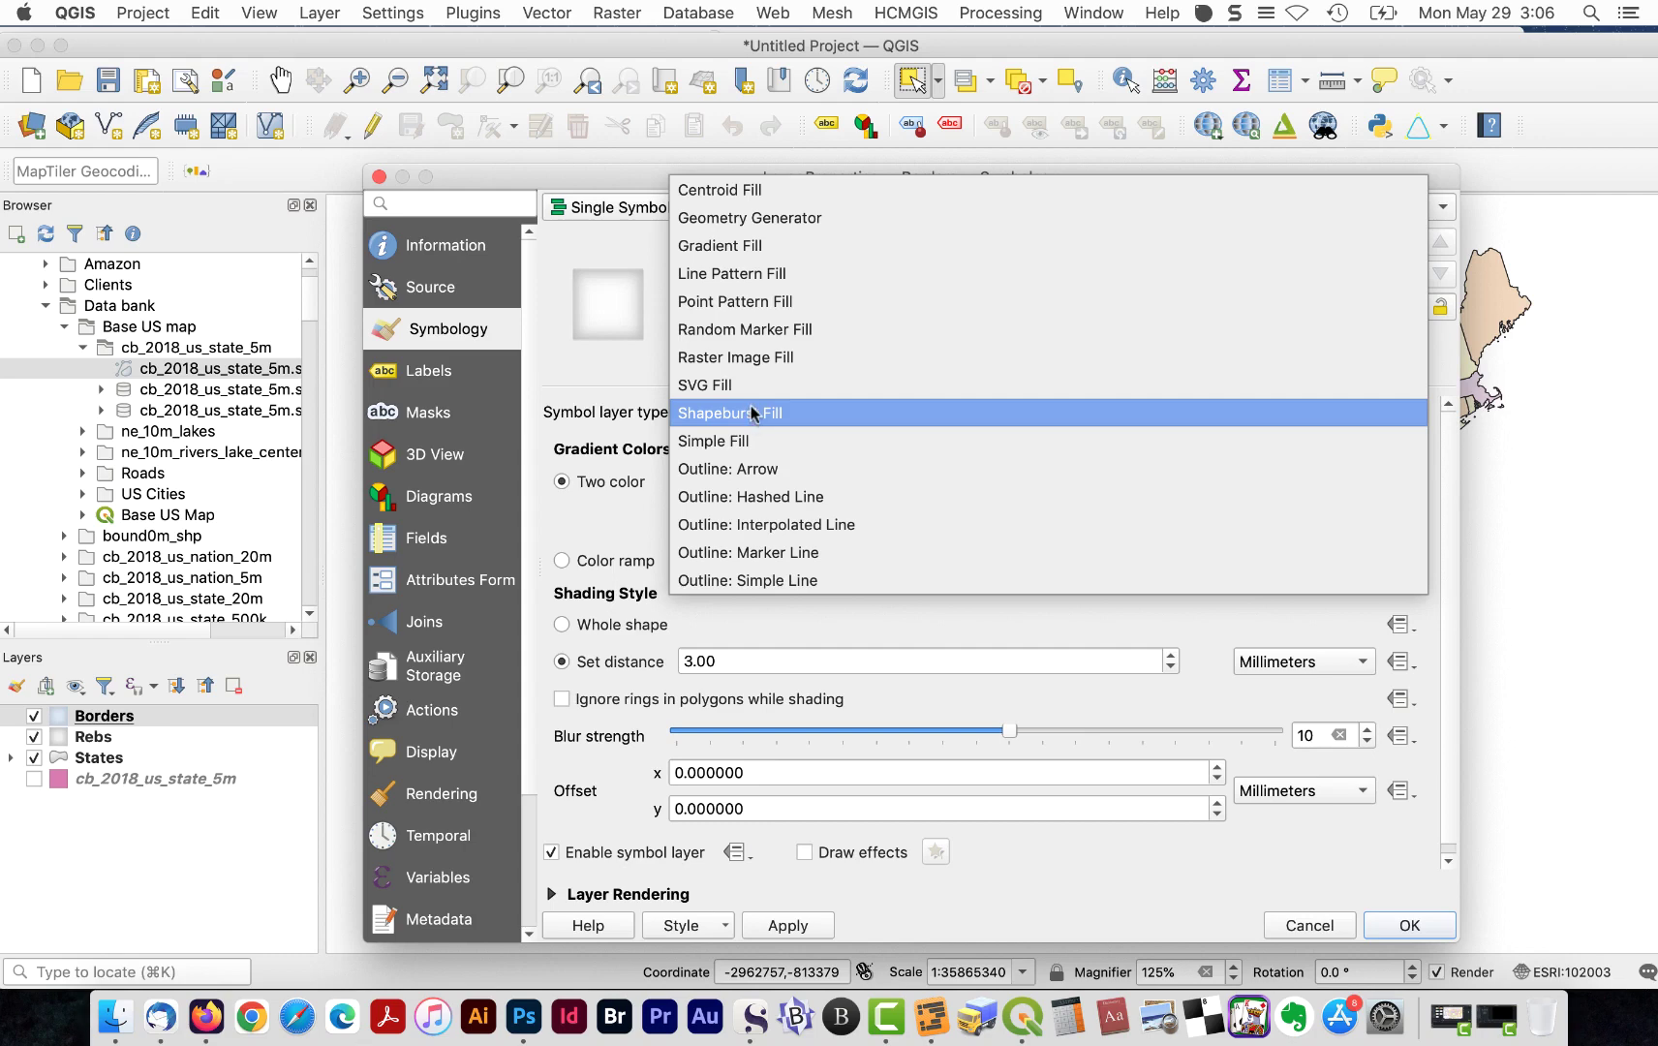
pyautogui.click(755, 441)
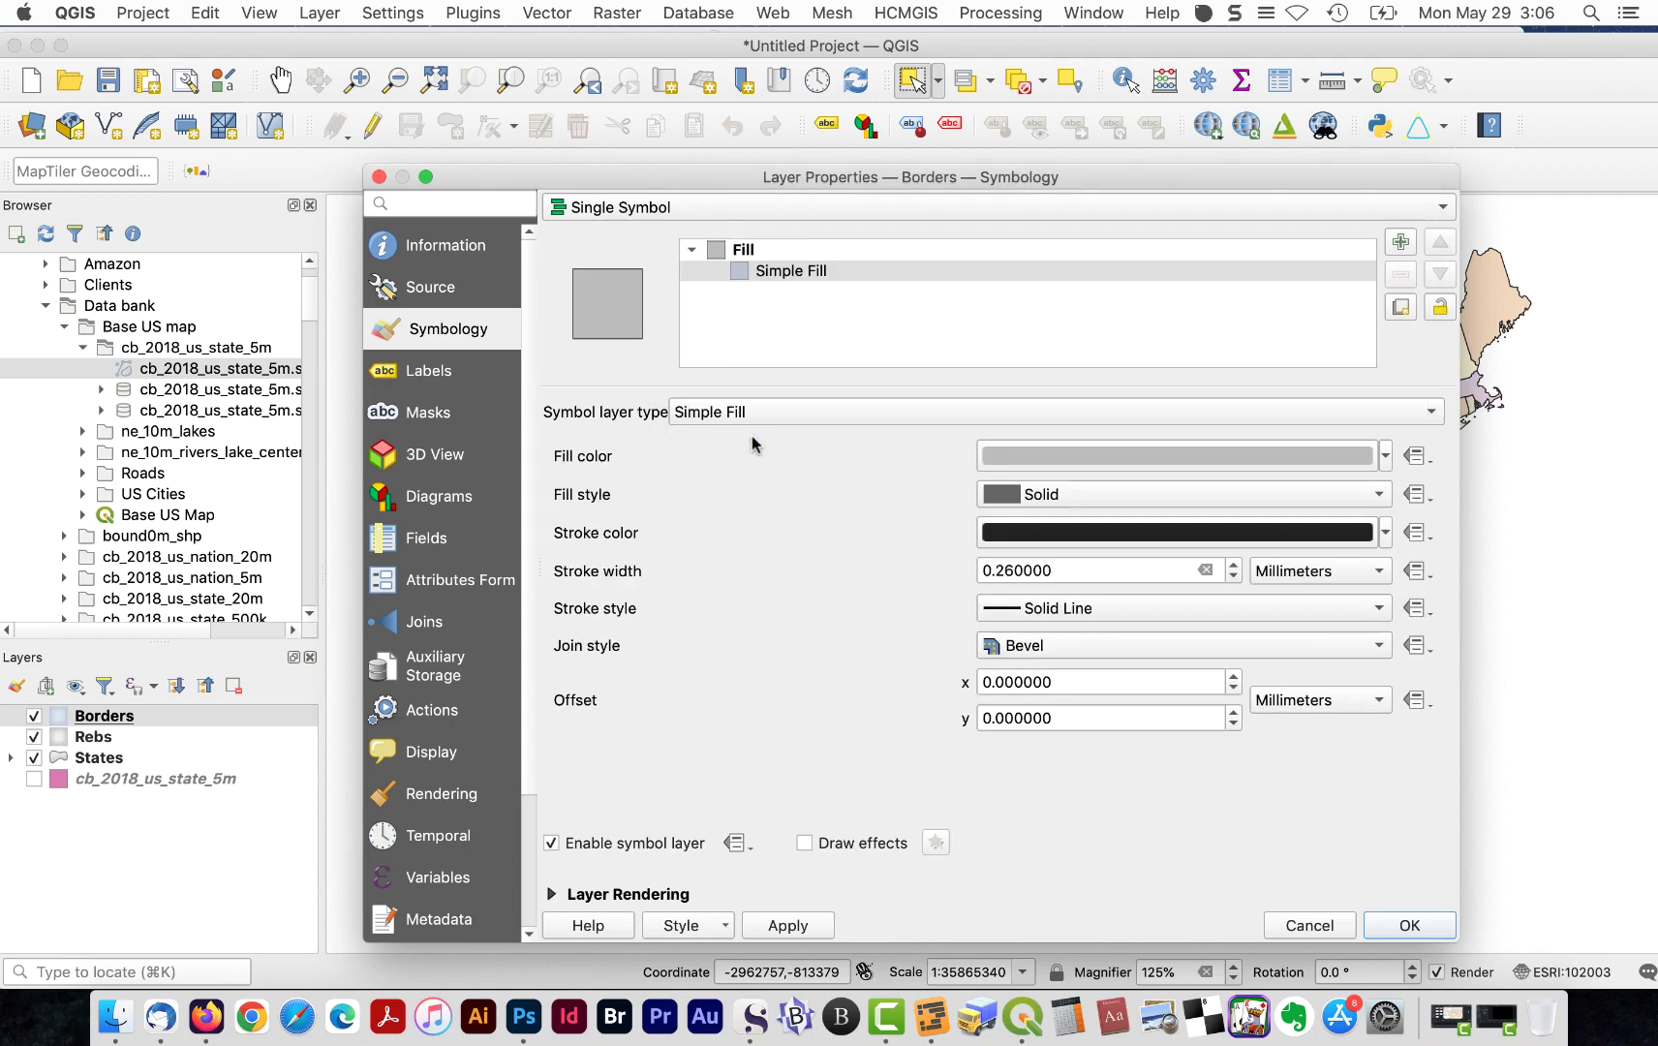
pyautogui.click(1061, 496)
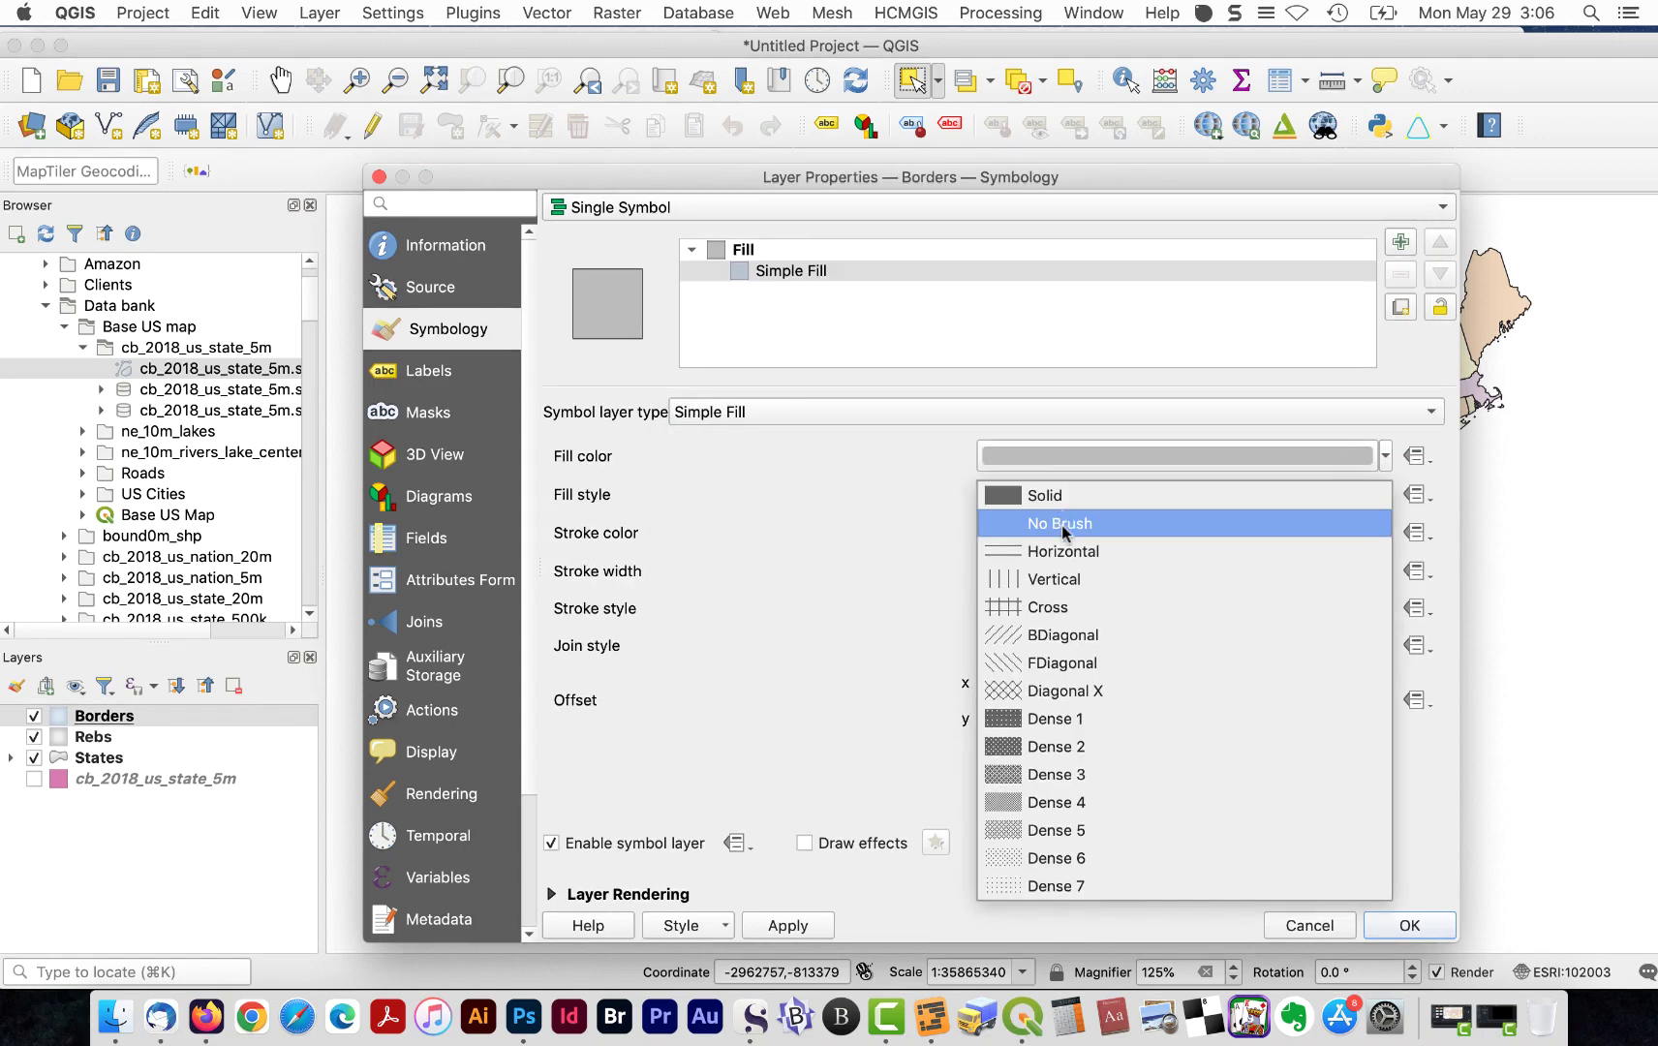
pyautogui.click(1064, 524)
pyautogui.click(1387, 924)
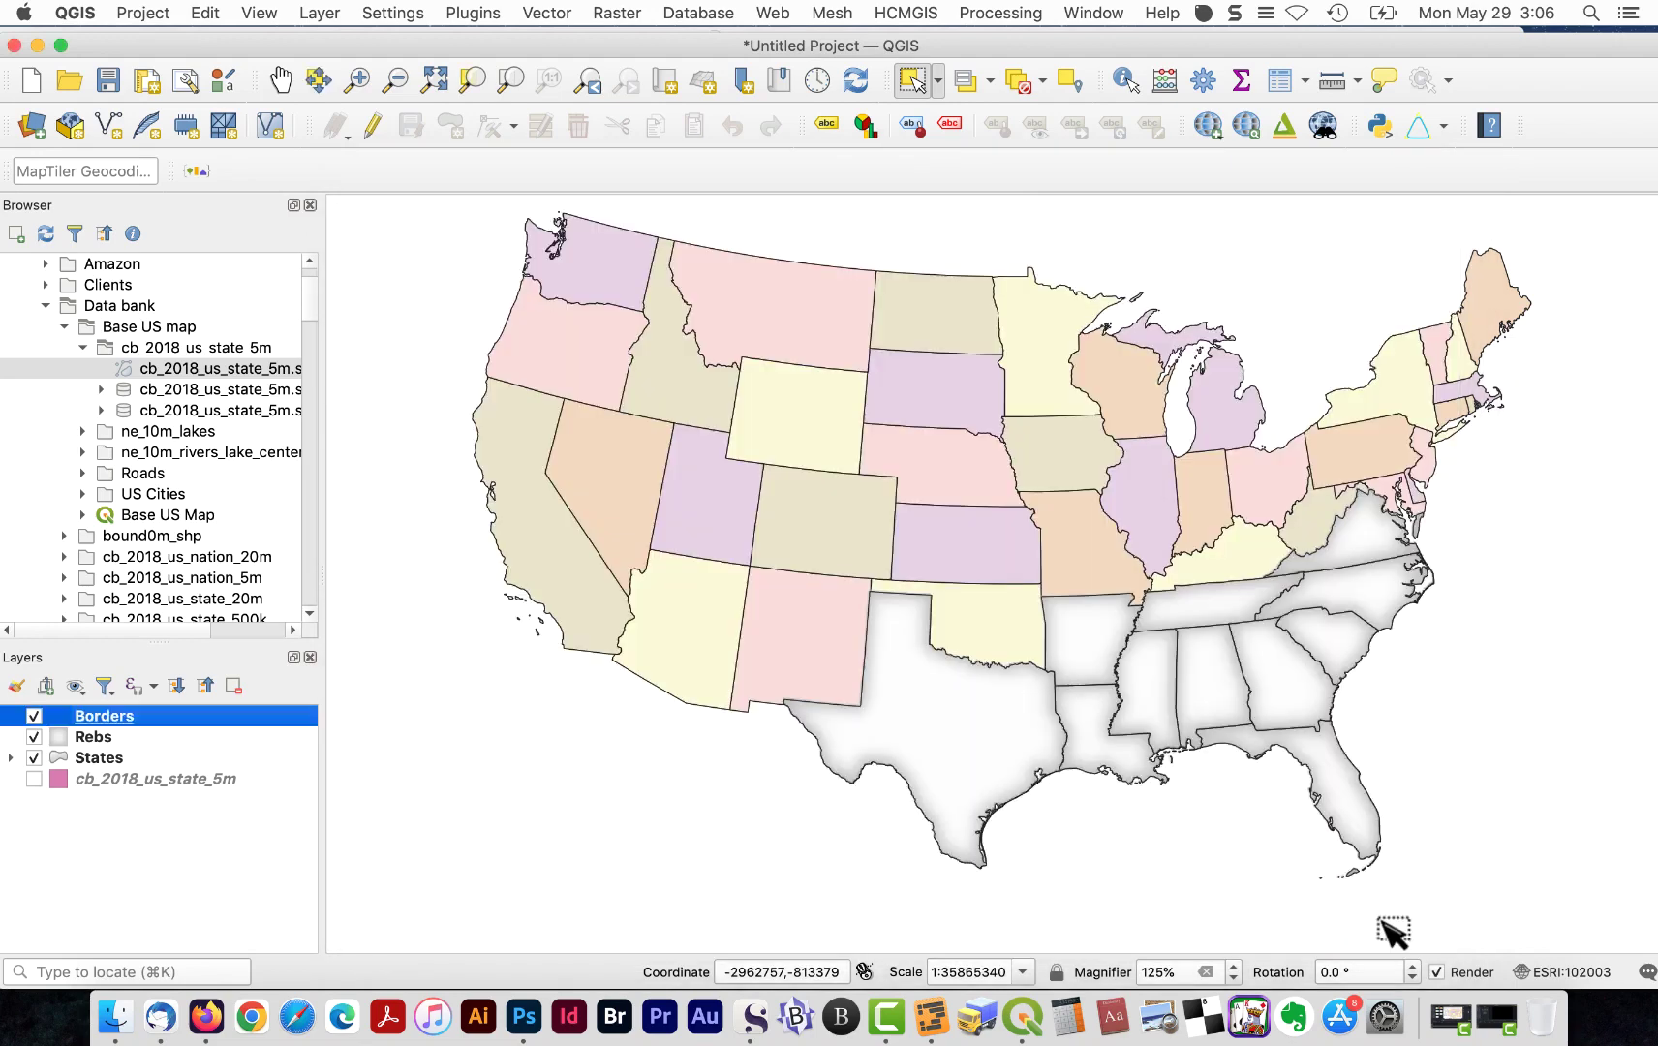